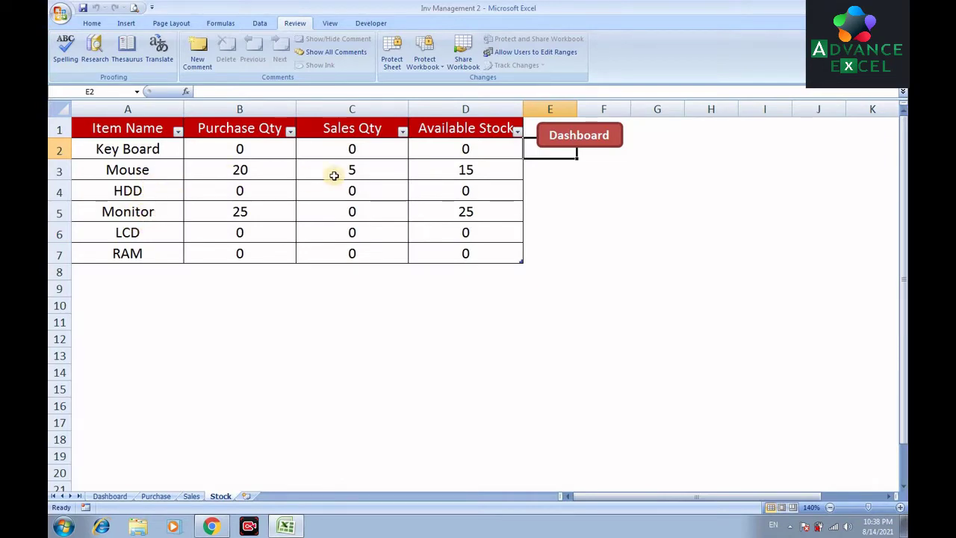
Step: Return from the stock sheet to the dashboard and examine its stock chart and entry form
click(599, 142)
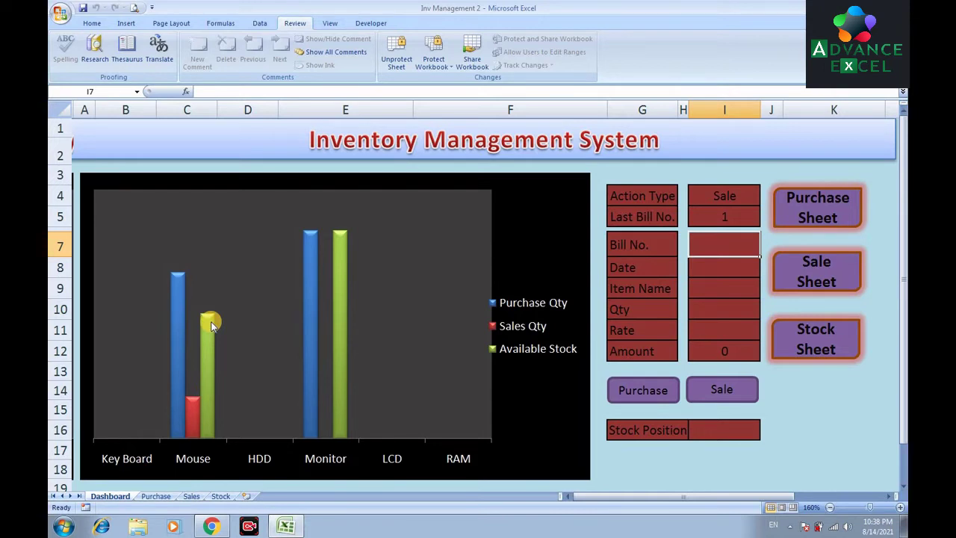
click(804, 422)
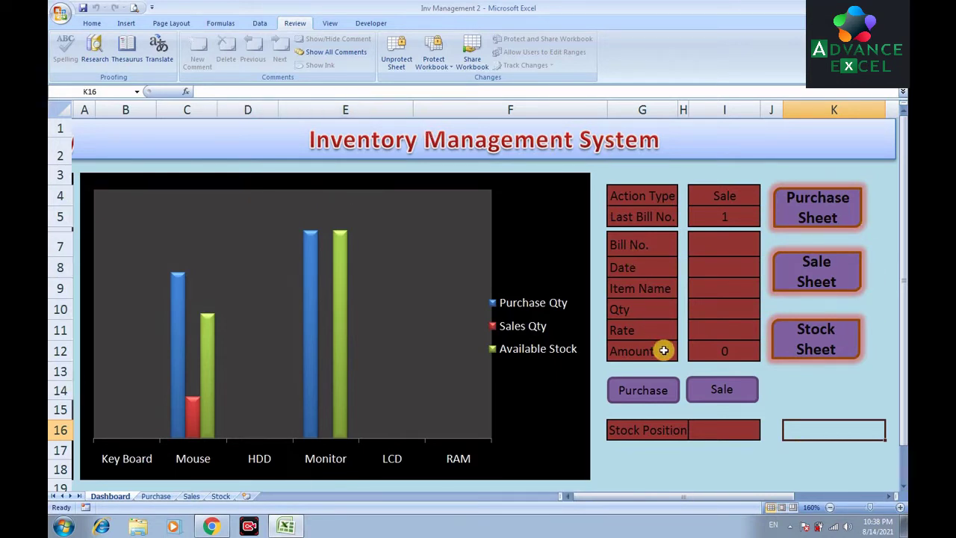
click(792, 388)
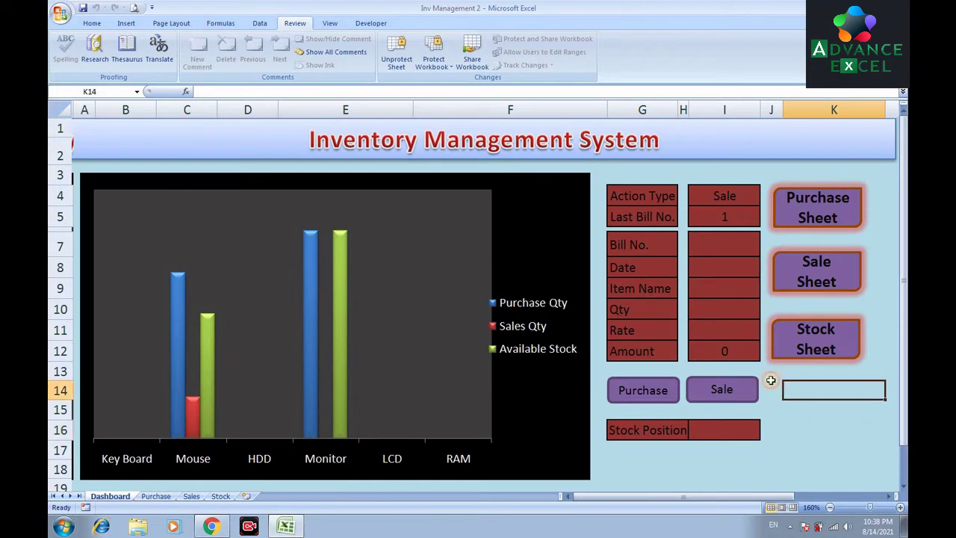
Step: Check the dashboard's protection by trying to edit the Qty label and selecting the entry cells I7:I11
click(655, 310)
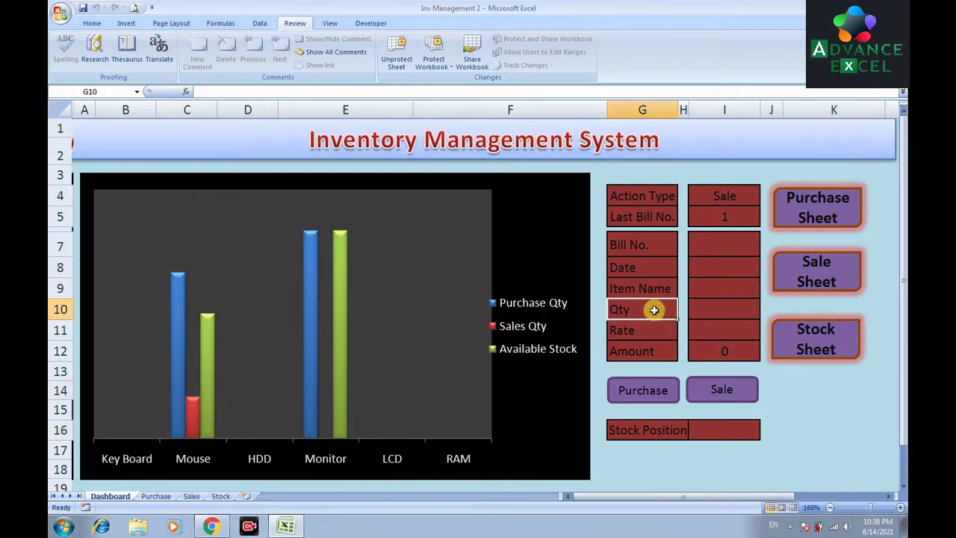
double_click(654, 310)
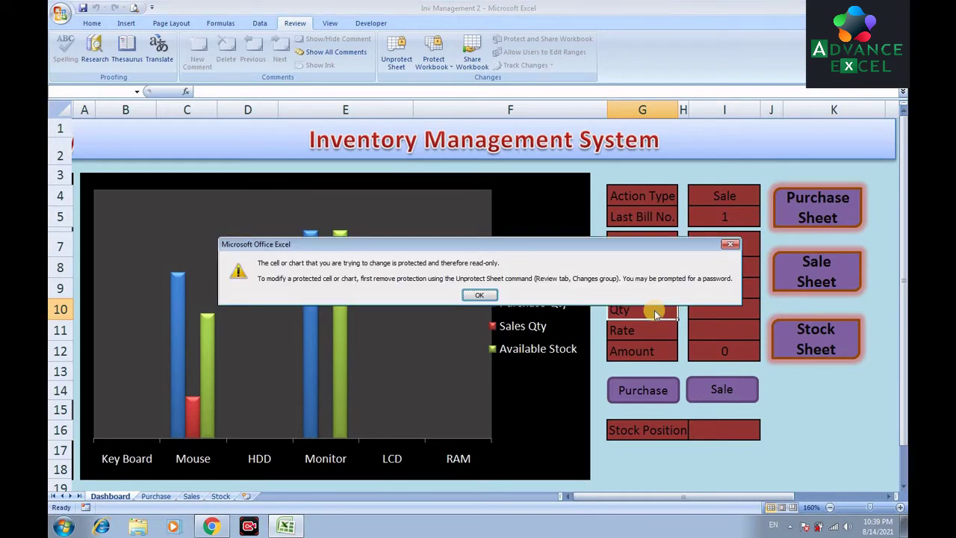
click(480, 295)
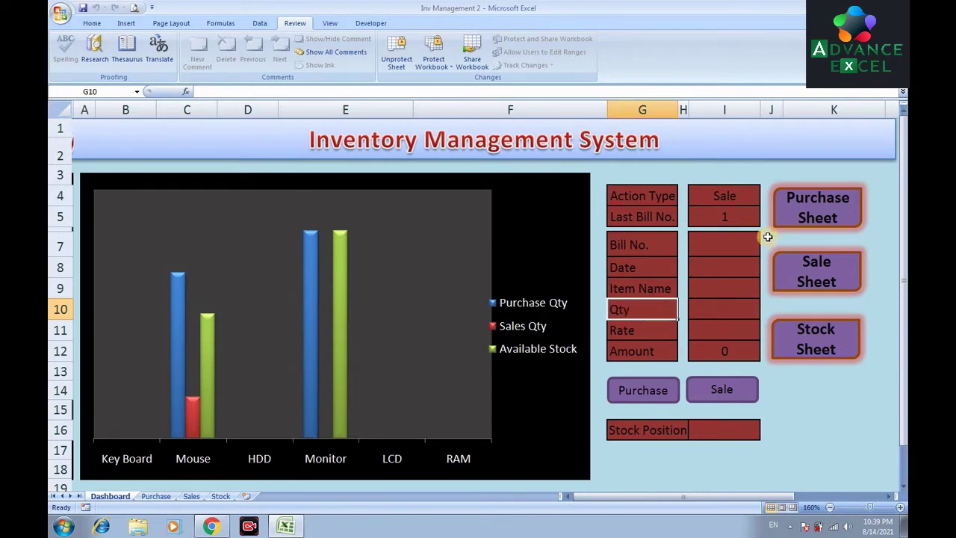
drag(719, 243, 734, 322)
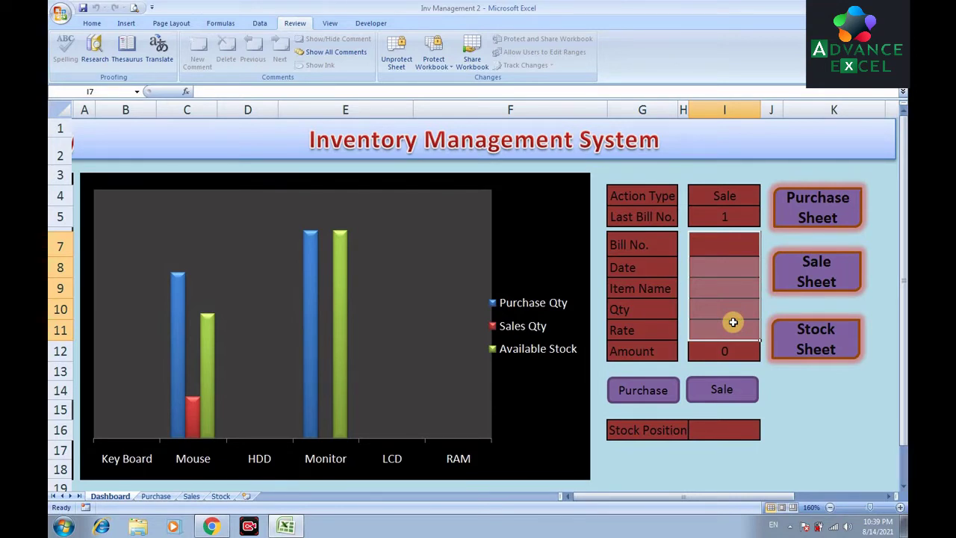
click(792, 414)
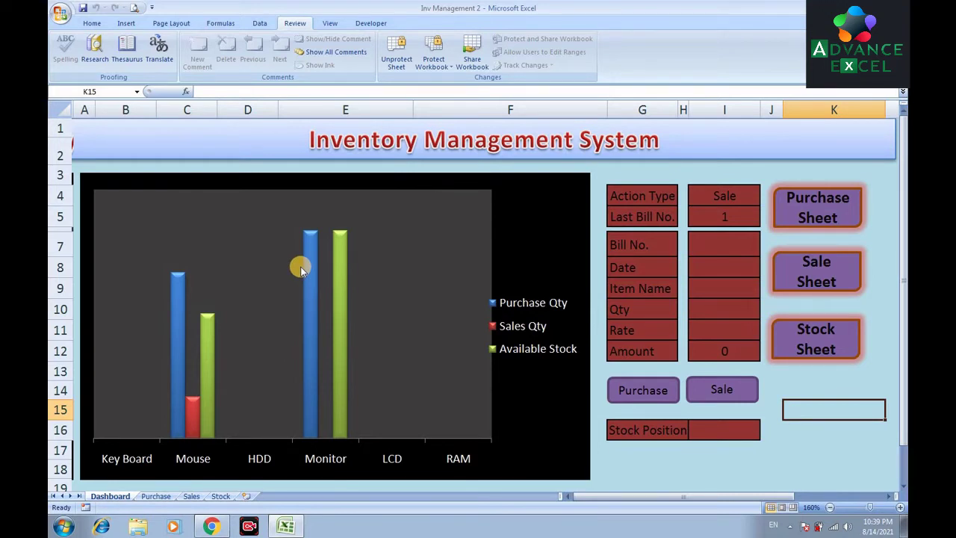
Step: Create a new blank workbook and save it to the Desktop as a macro-enabled workbook named "Inv Mangagement"
key(ctrl+n)
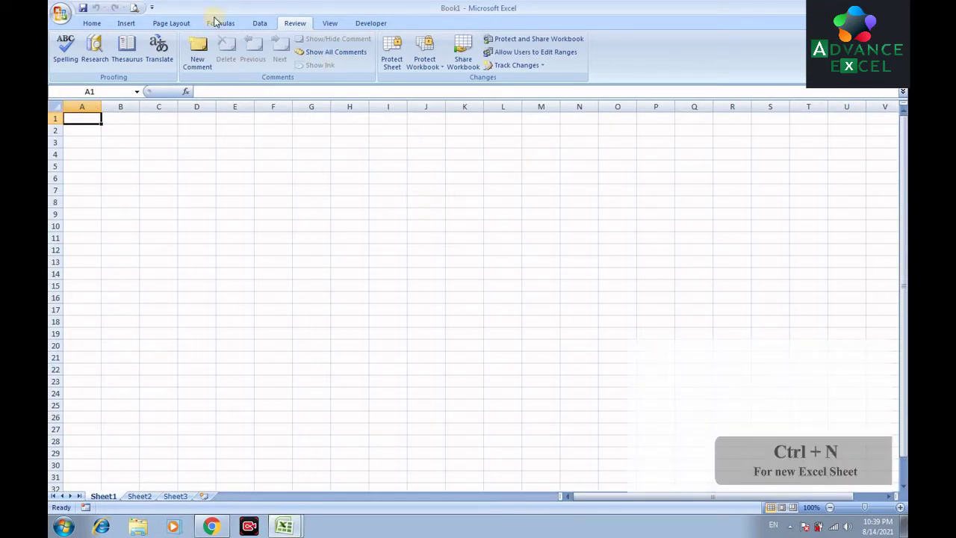
click(61, 14)
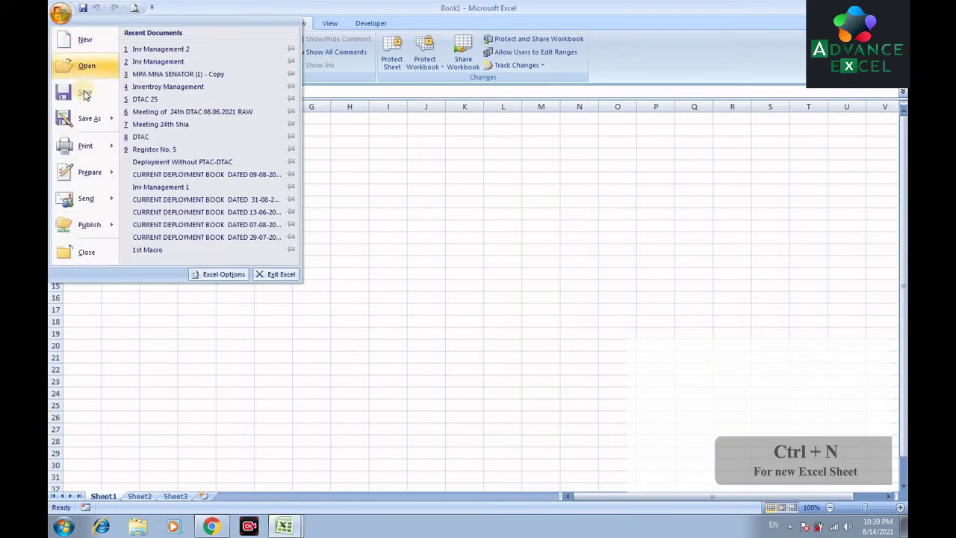
mouse_move(88, 118)
click(482, 201)
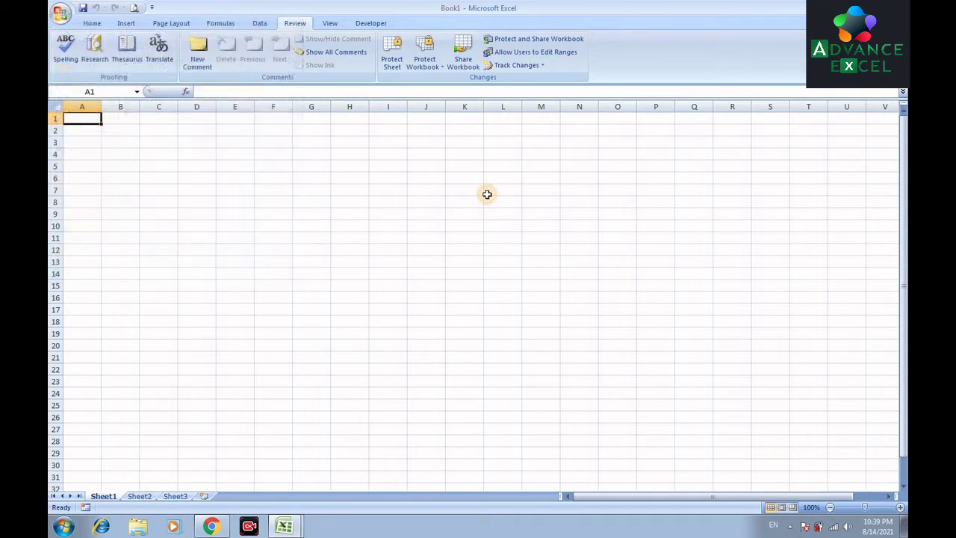
click(60, 20)
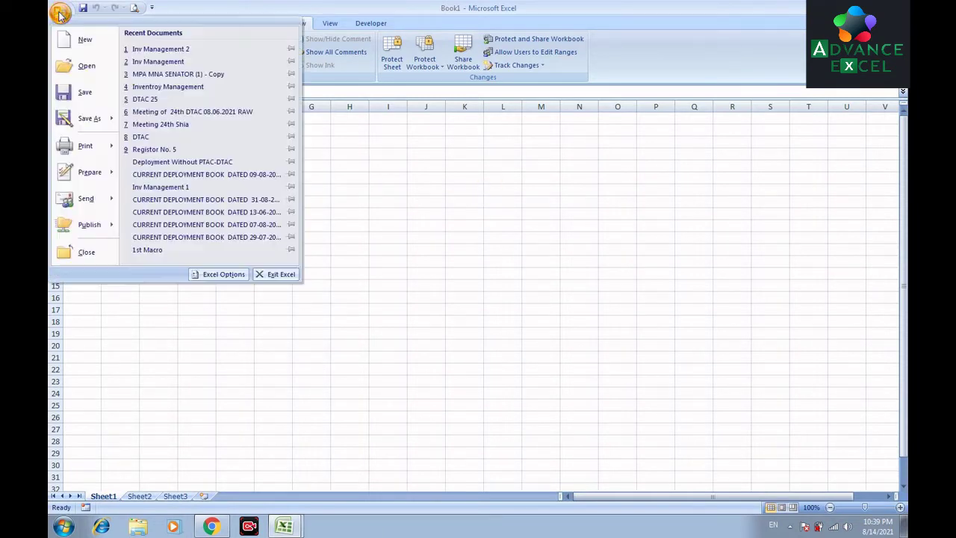
mouse_move(87, 119)
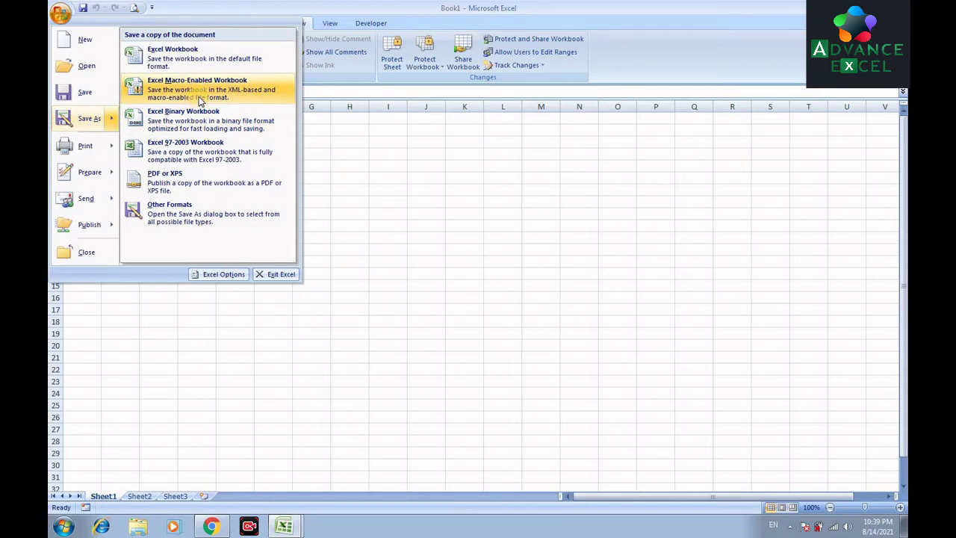
click(199, 97)
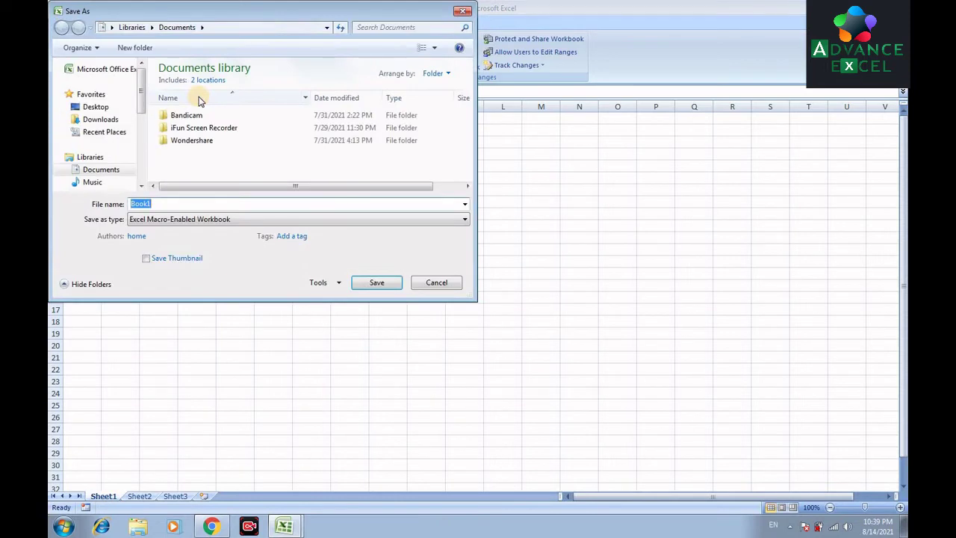
text(Inv Manga)
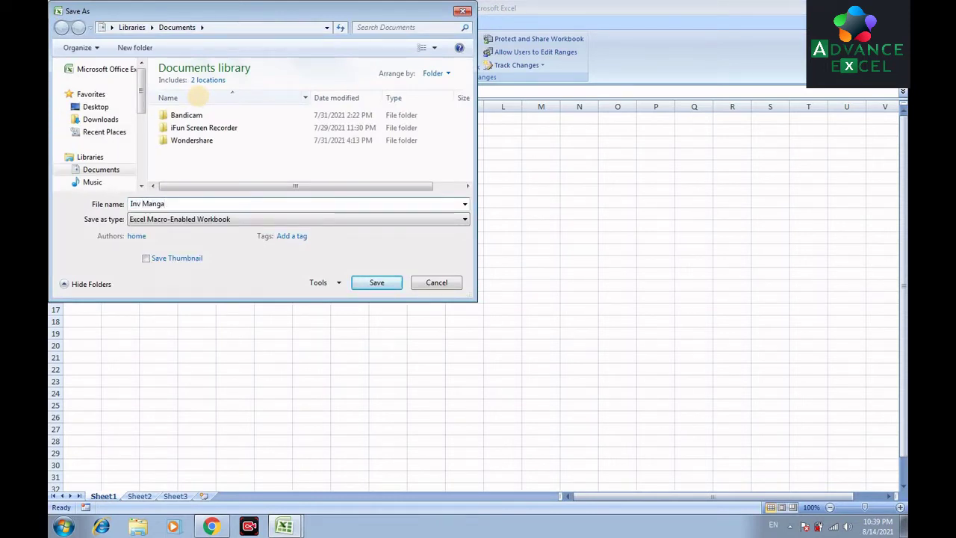
text(gement)
click(110, 105)
click(375, 284)
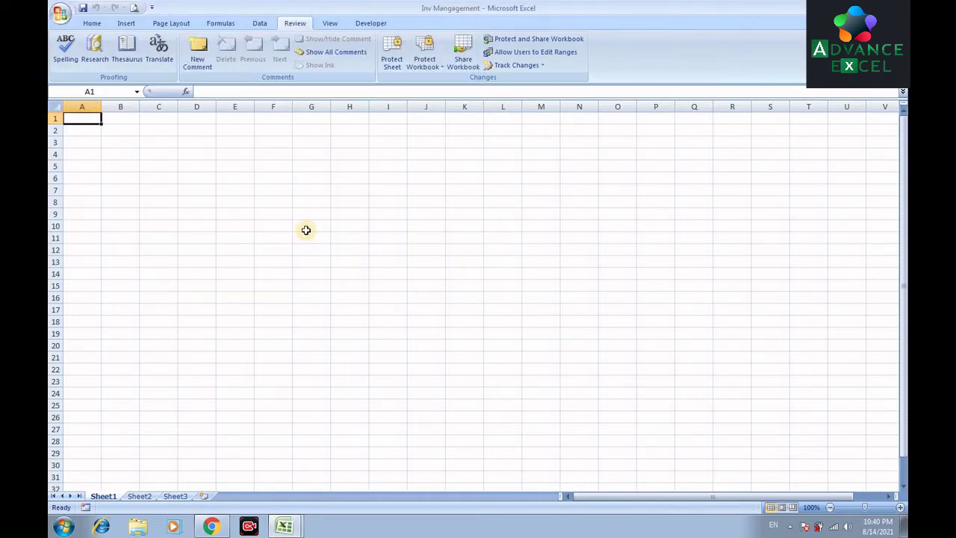
Step: Look at the Developer commands and check the "Show Developer tab in the Ribbon" setting in Excel Options
click(371, 24)
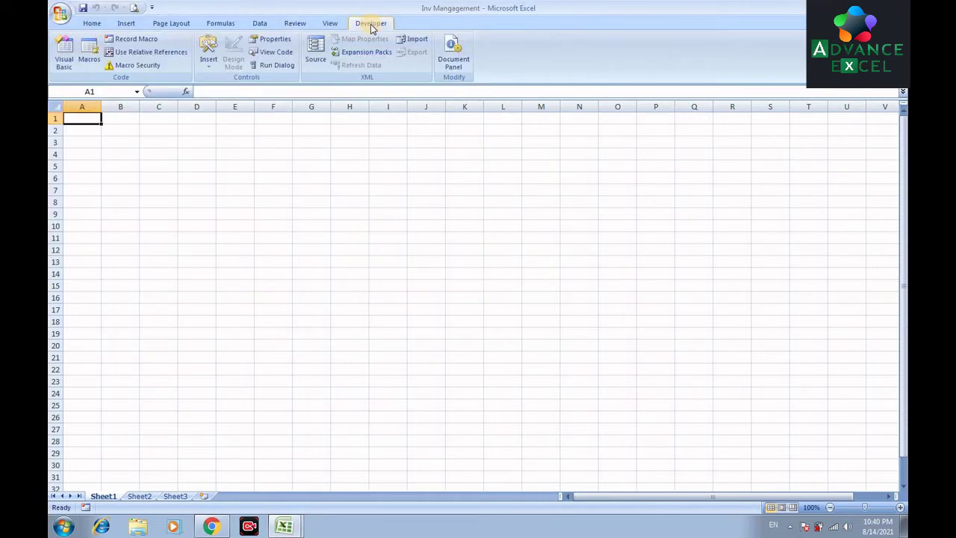
click(92, 23)
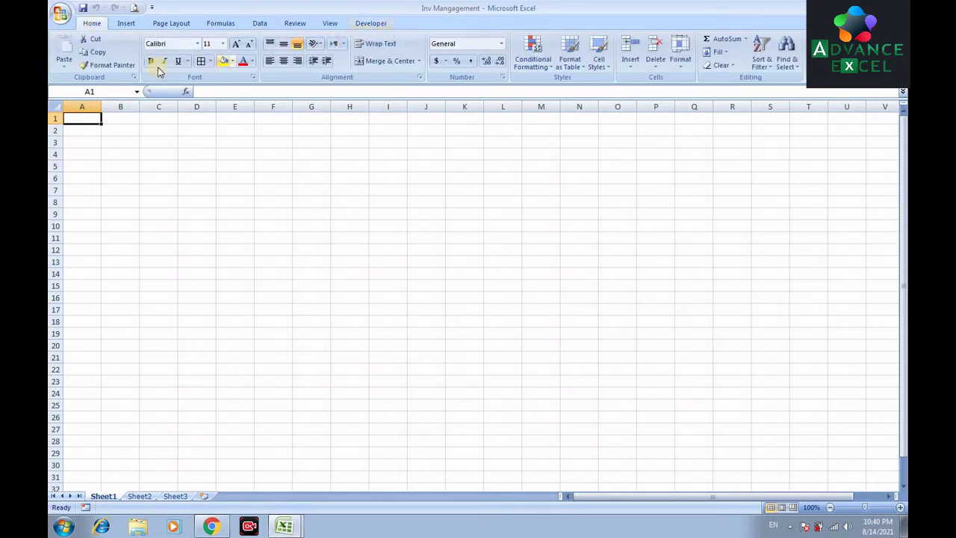
click(60, 14)
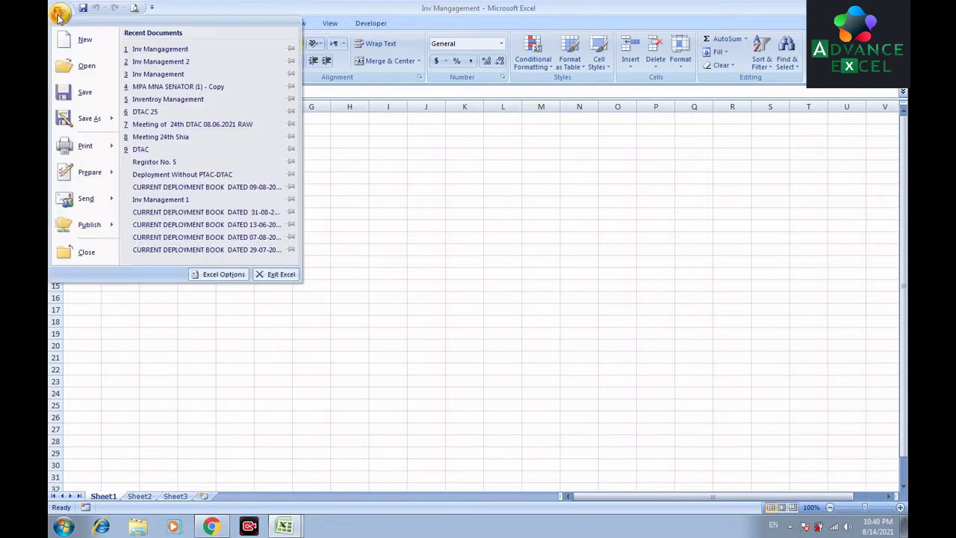
click(205, 277)
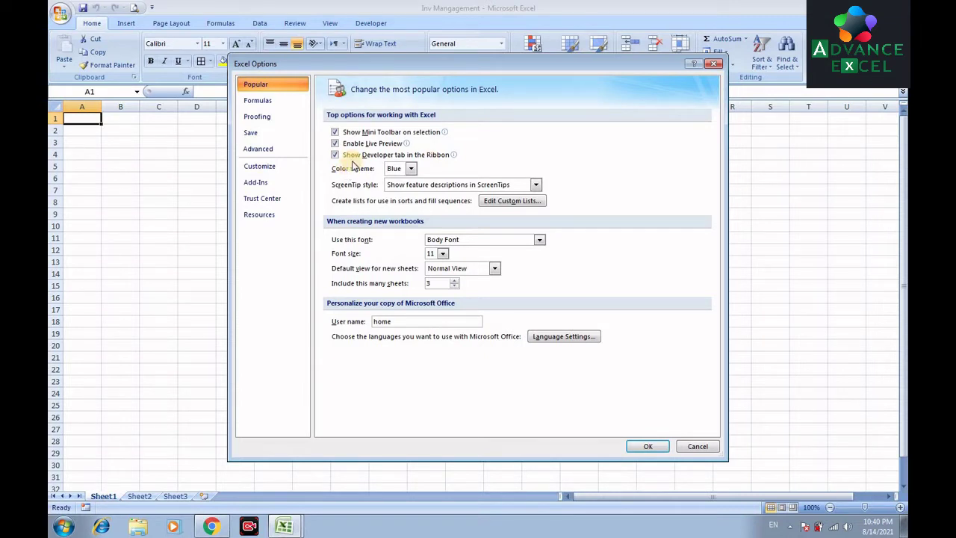
Step: Review the Trust Center's ActiveX, macro, external content and privacy settings, and accept them as they are
click(273, 198)
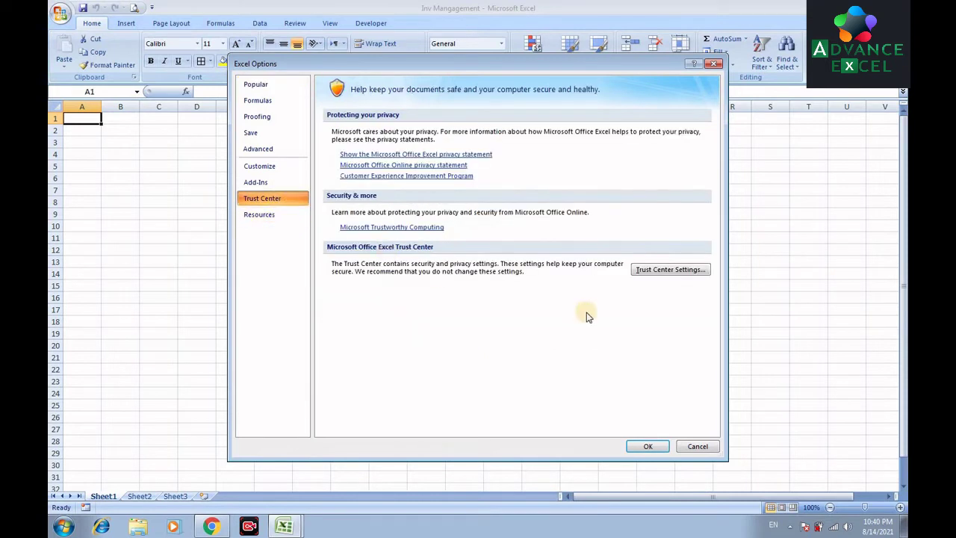
click(670, 270)
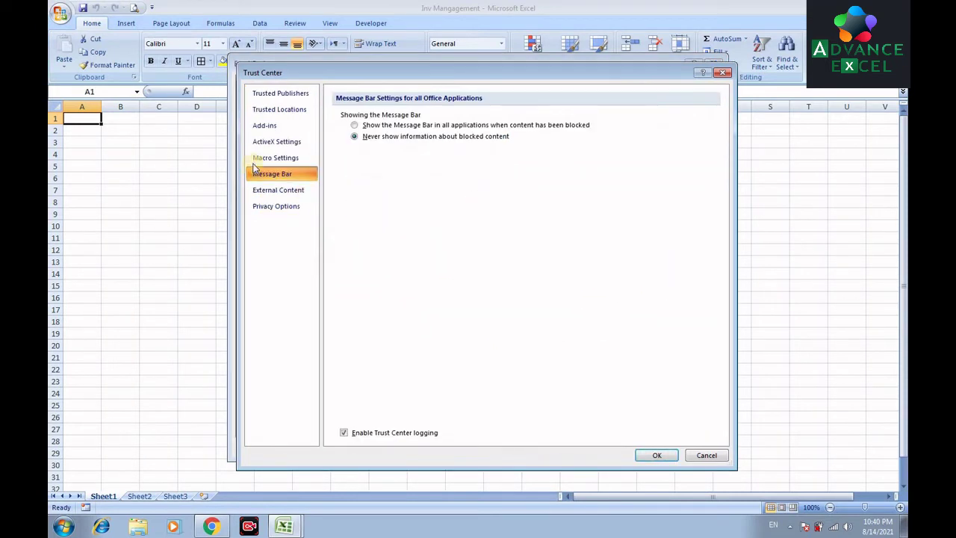
click(283, 146)
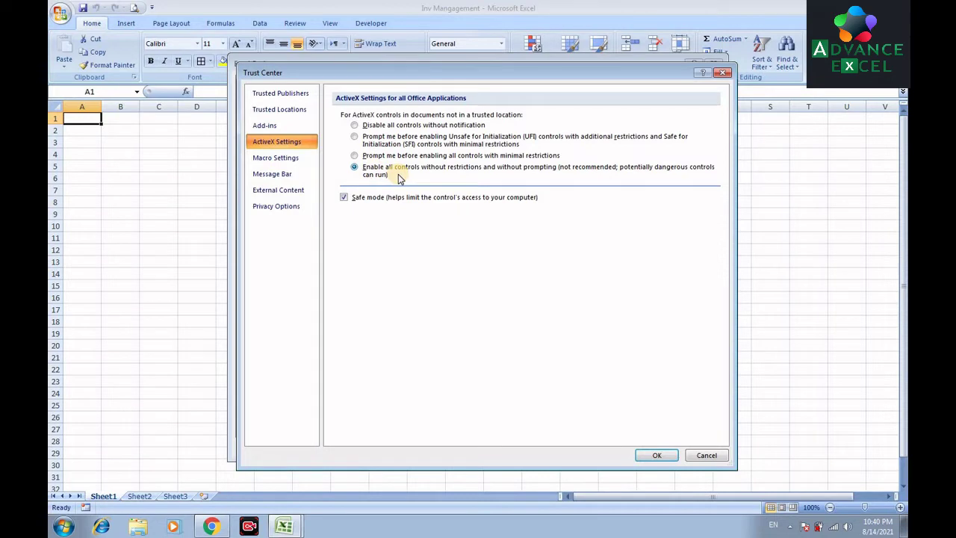
click(284, 160)
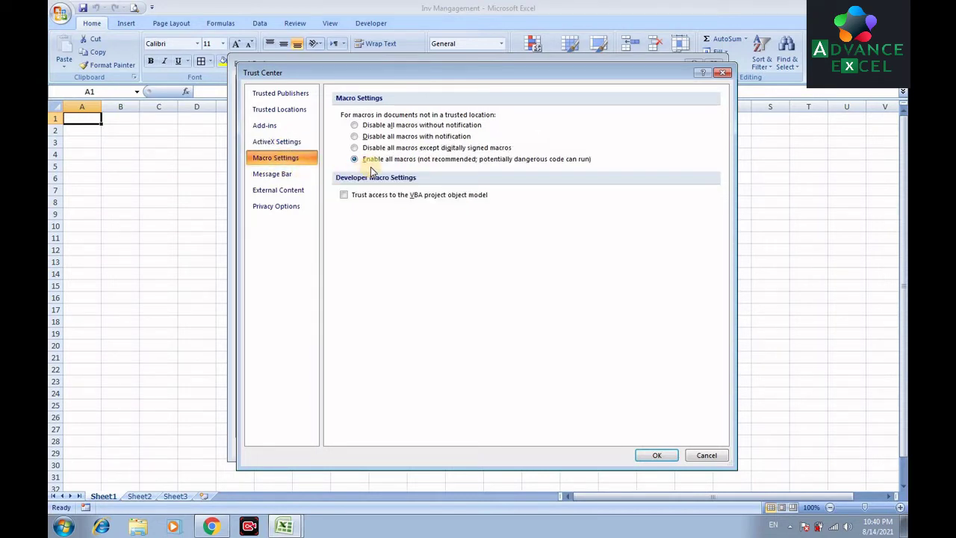
click(288, 193)
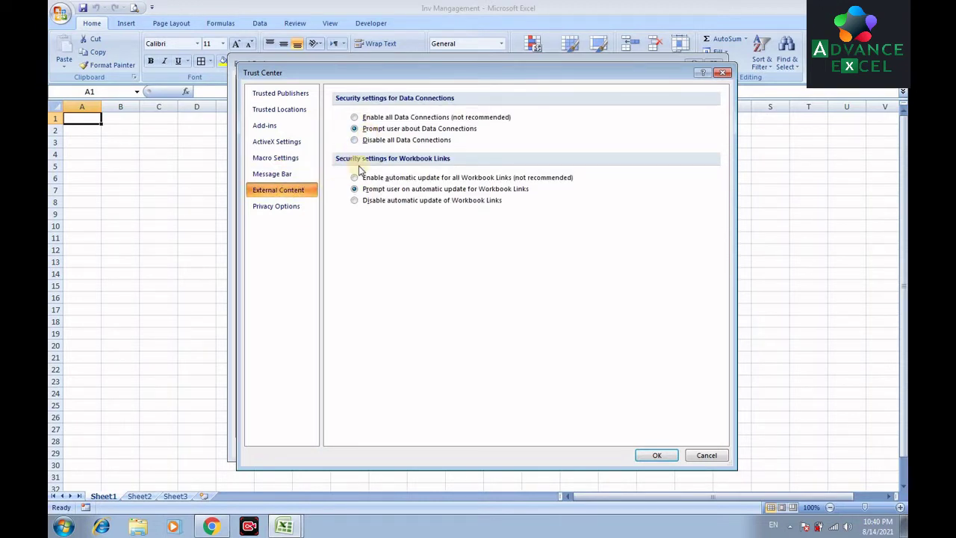
click(275, 207)
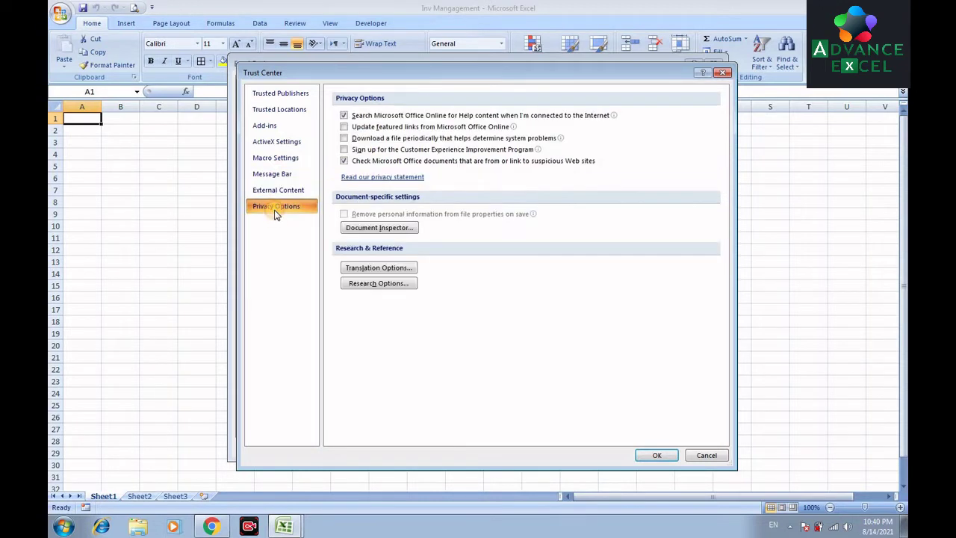
click(661, 455)
click(659, 451)
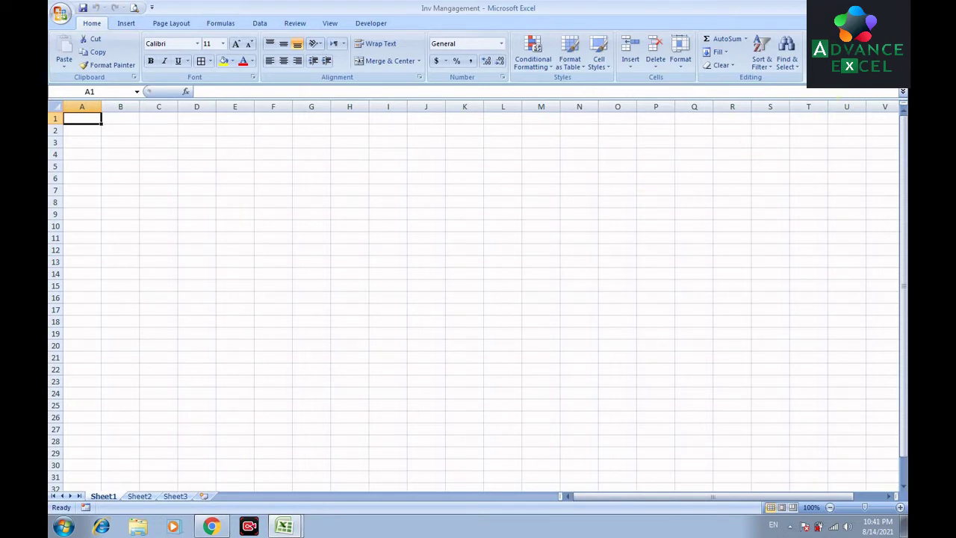
Step: Switch to the Inv Management 2 workbook, close it with its changes saved, and exit Excel
key(ctrl+Tab)
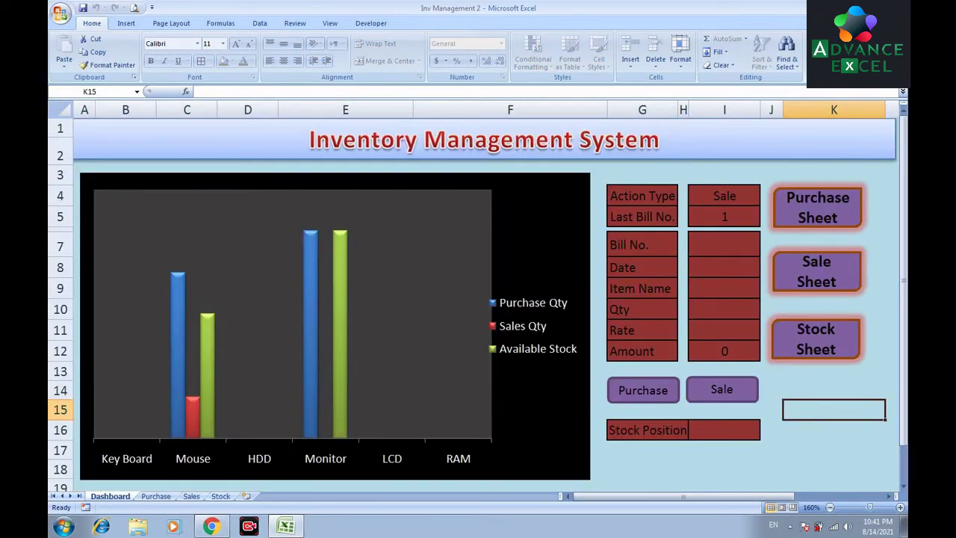
key(ctrl+w)
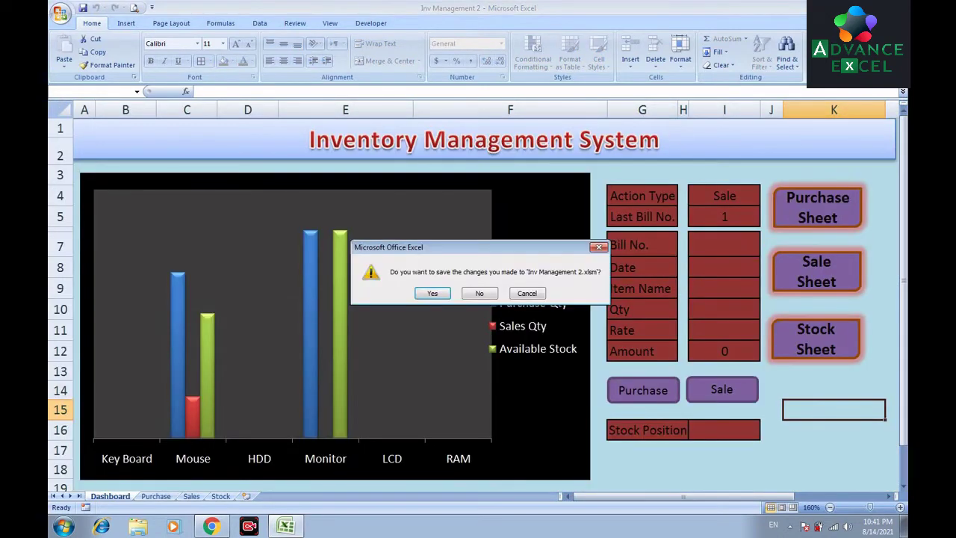
click(446, 293)
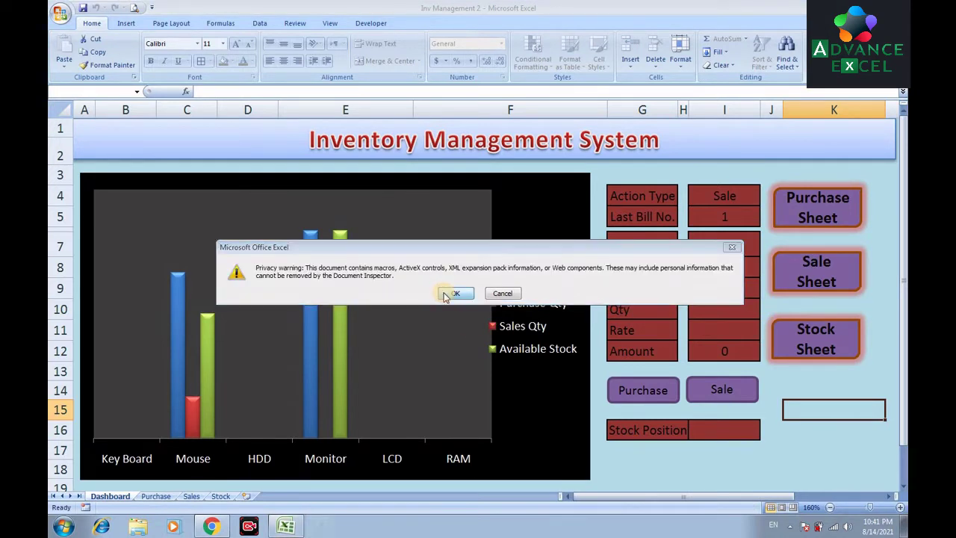
click(455, 293)
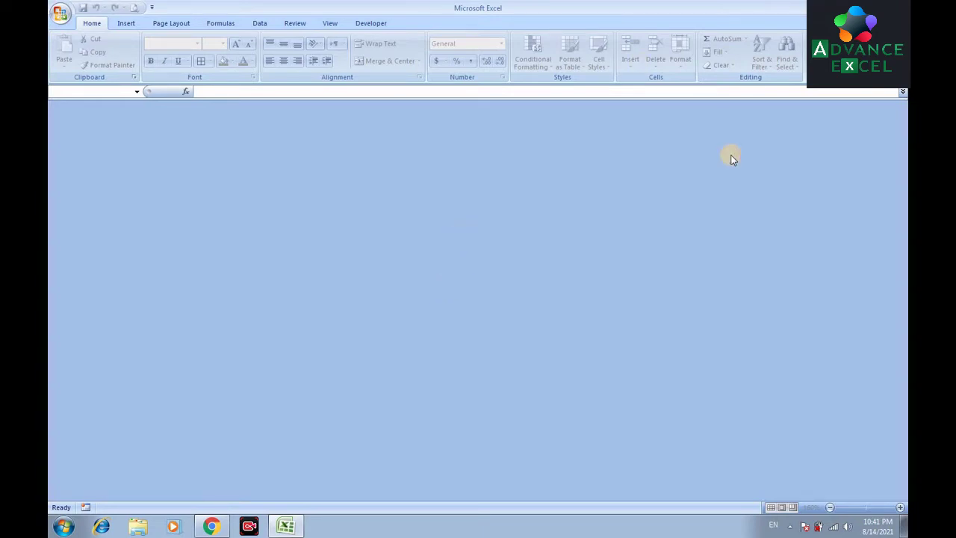
key(alt+F4)
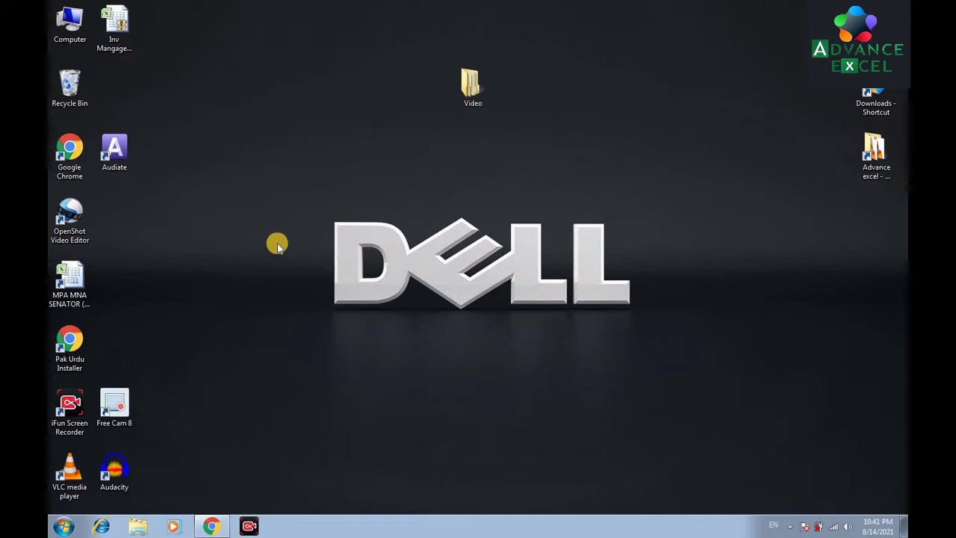
Step: Reopen the Inv Mangagement workbook from the desktop in Excel and maximize its window
double_click(126, 28)
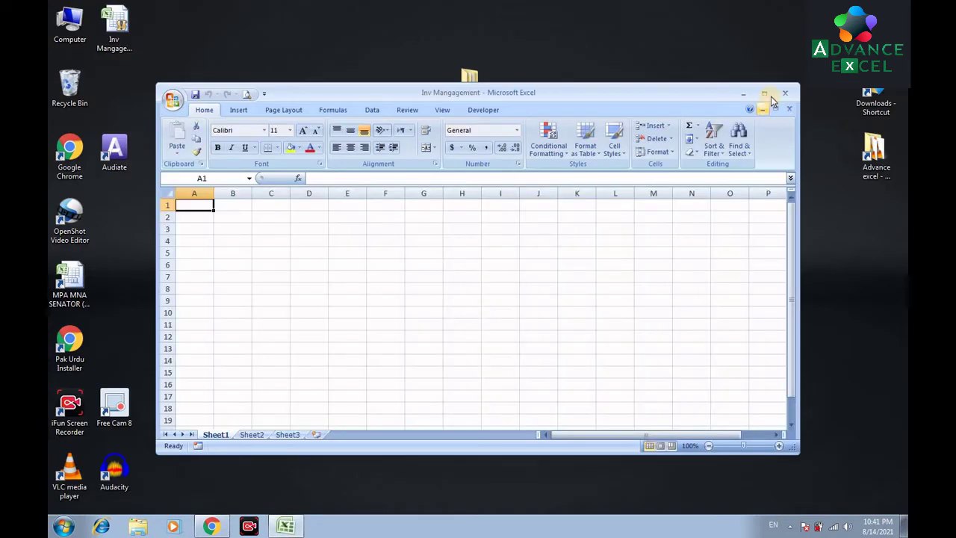
click(765, 92)
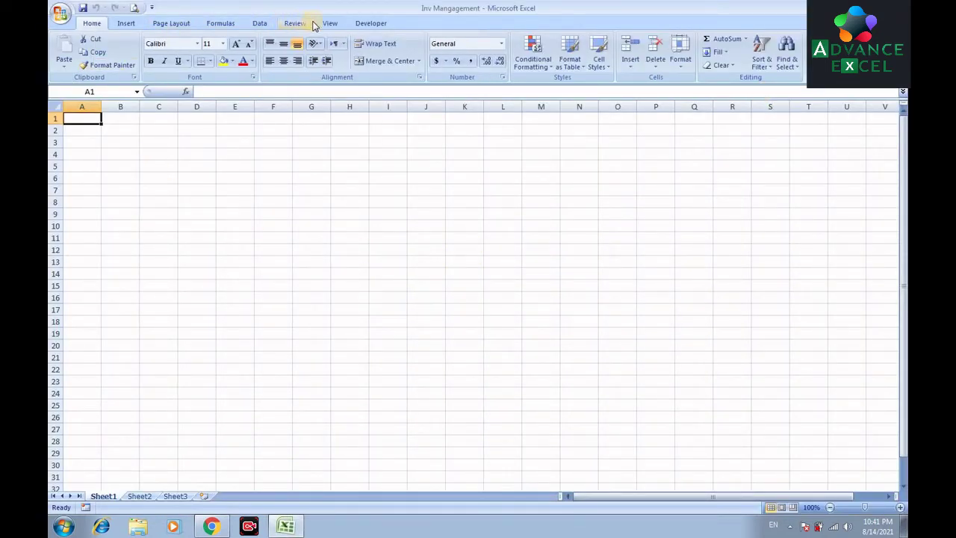
click(260, 24)
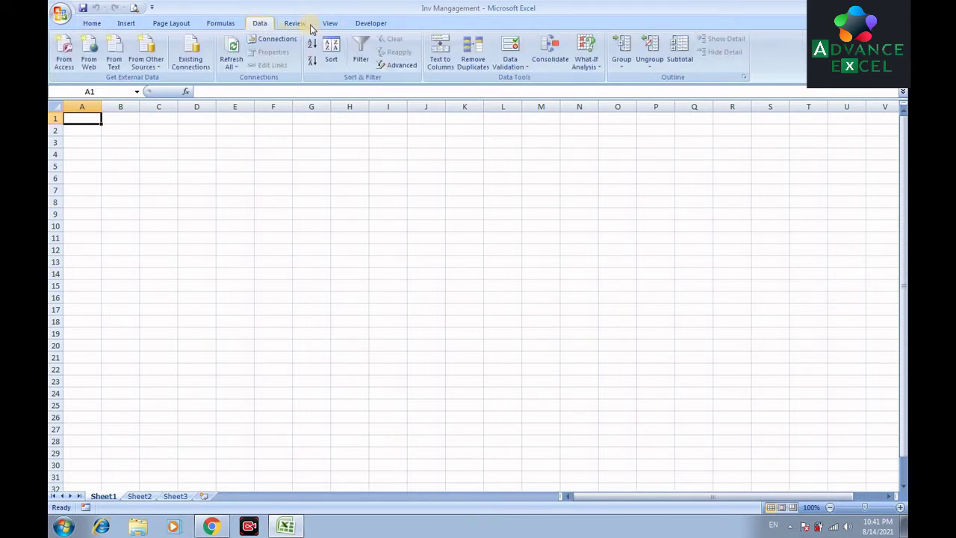
Step: Hide the gridlines on Sheet1 and fill the entire sheet with a light blue theme colour
click(328, 23)
click(226, 54)
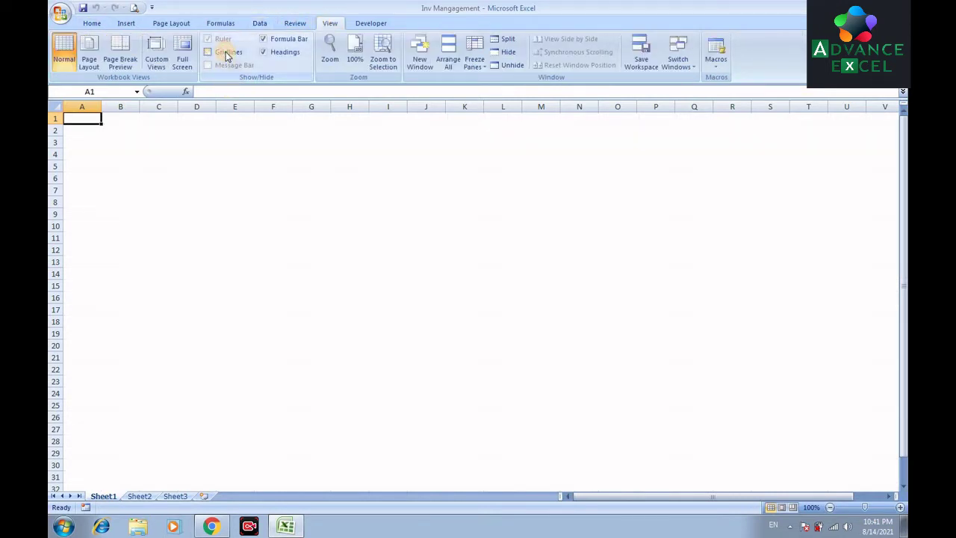
key(ctrl+a)
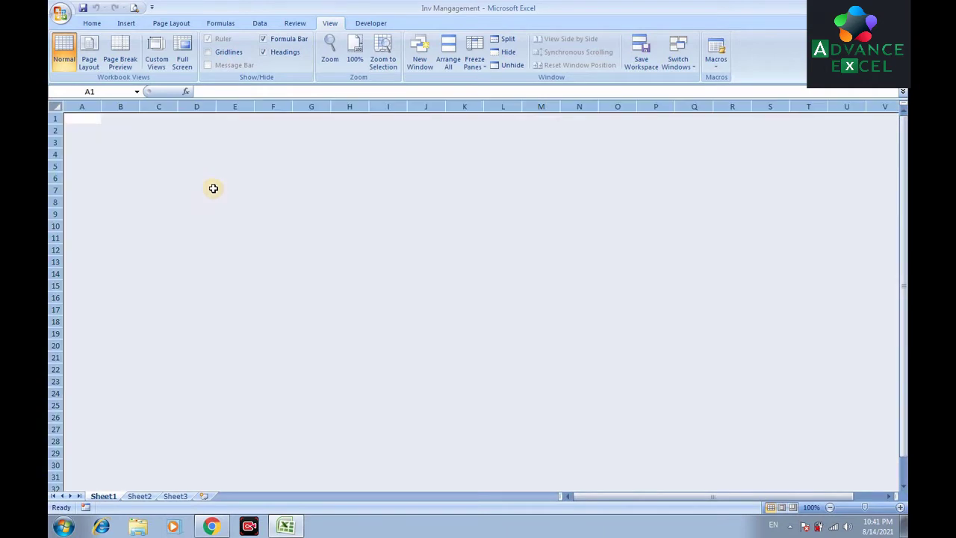
click(92, 23)
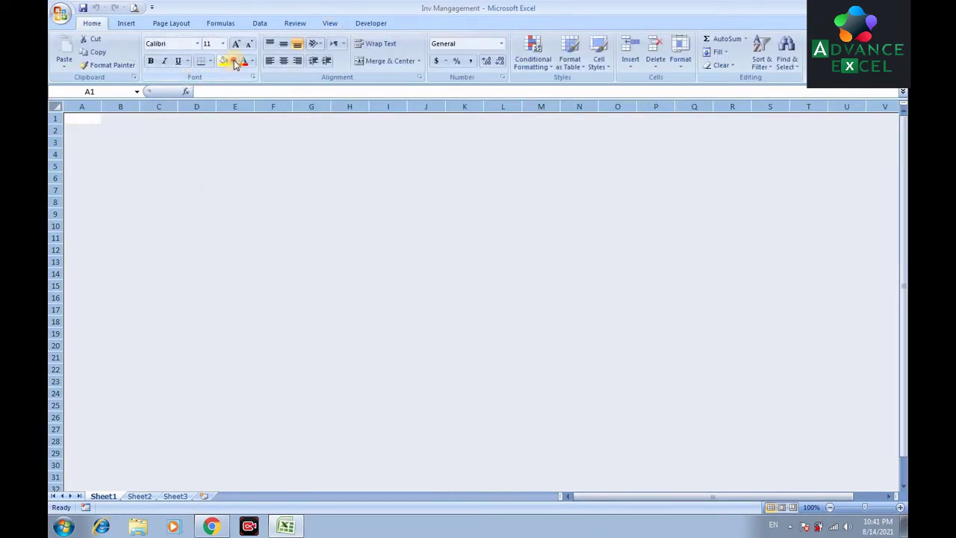
click(233, 62)
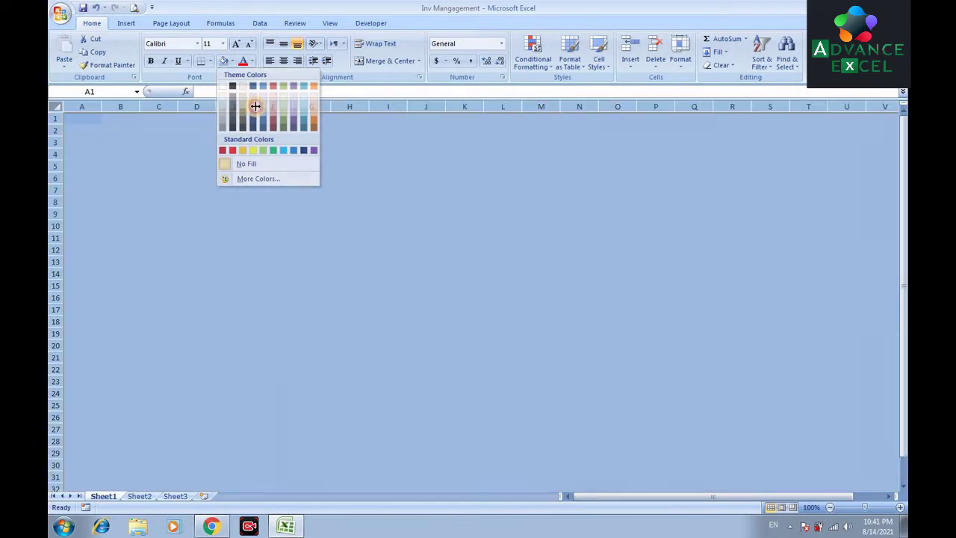
click(254, 102)
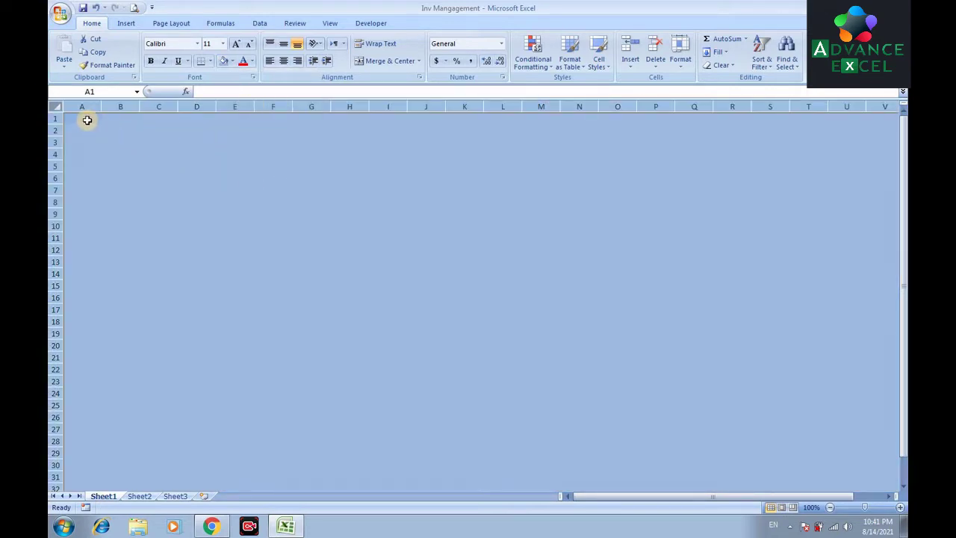
Step: Merge and center cells A1:J2 and enter the title "INVENTORY MANAGEMENT SYSTEM"
drag(85, 118, 416, 133)
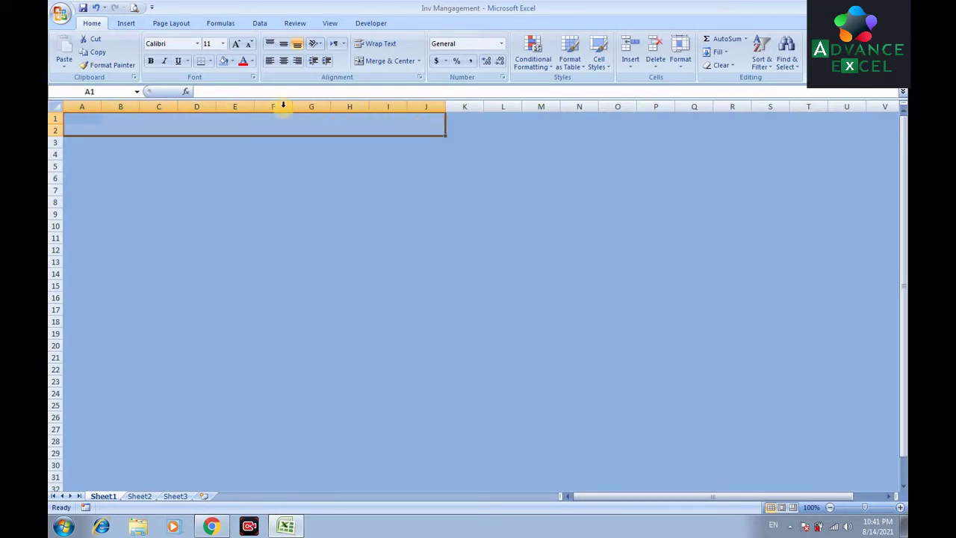
click(370, 65)
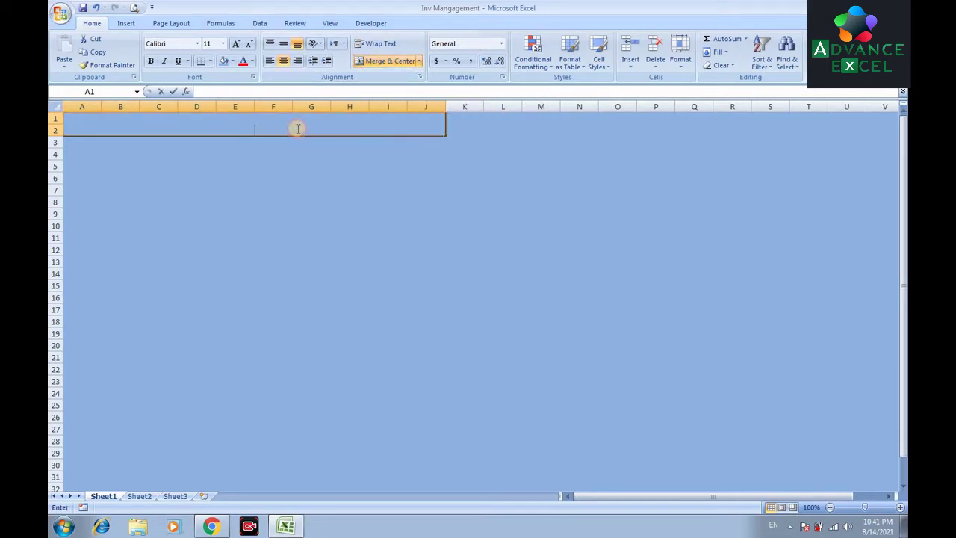
text(NVE)
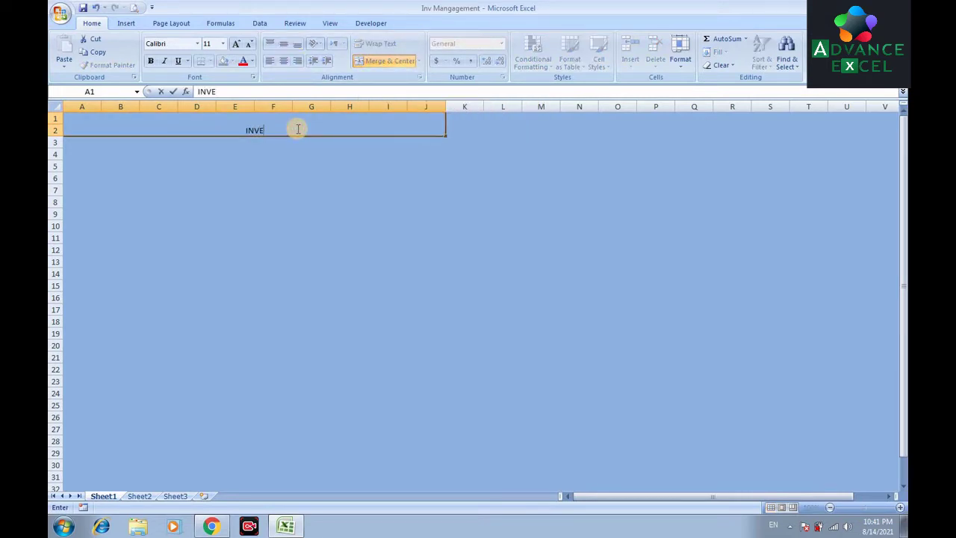
text(NTORY MANAG)
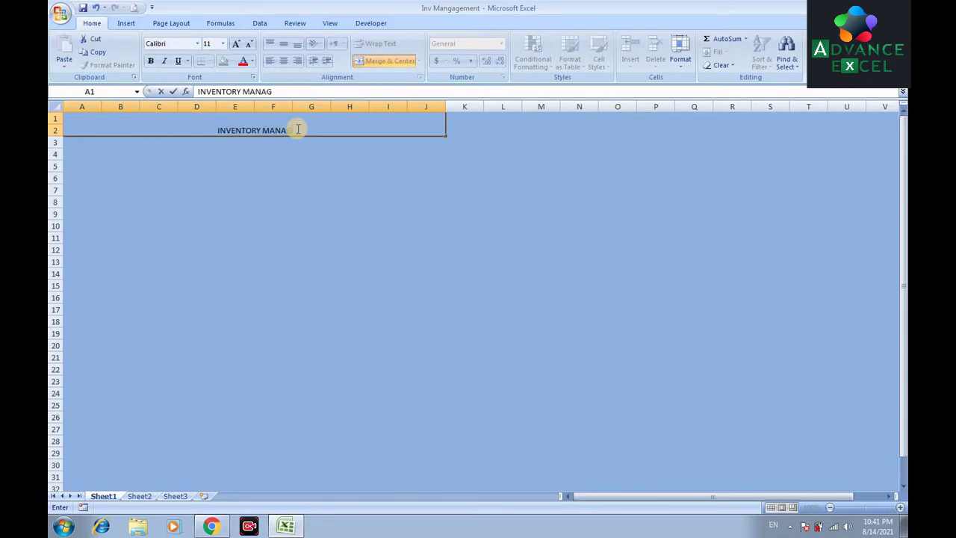
text(EMENT SYSTEM)
key(Return)
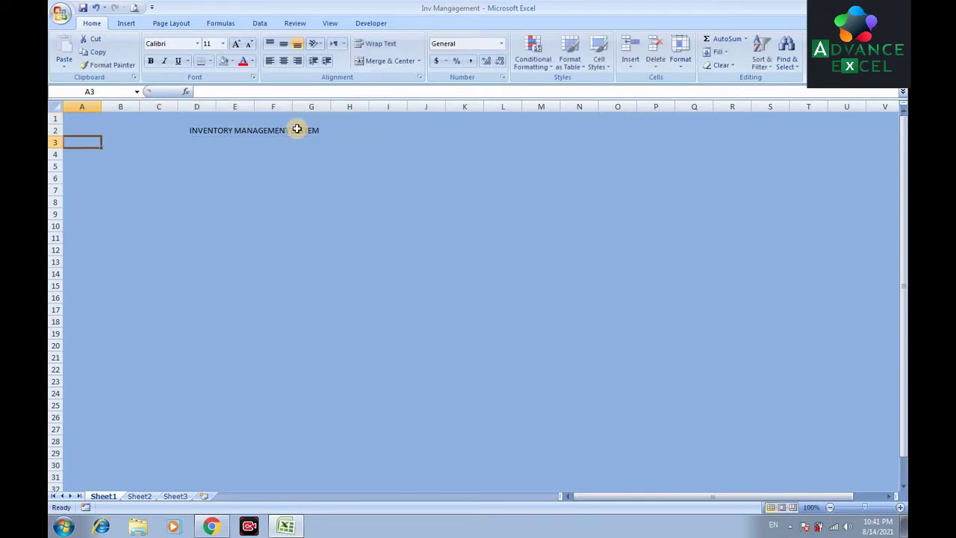
Step: Format the merged title cell with font size 26, middle vertical alignment and a grey fill
click(298, 129)
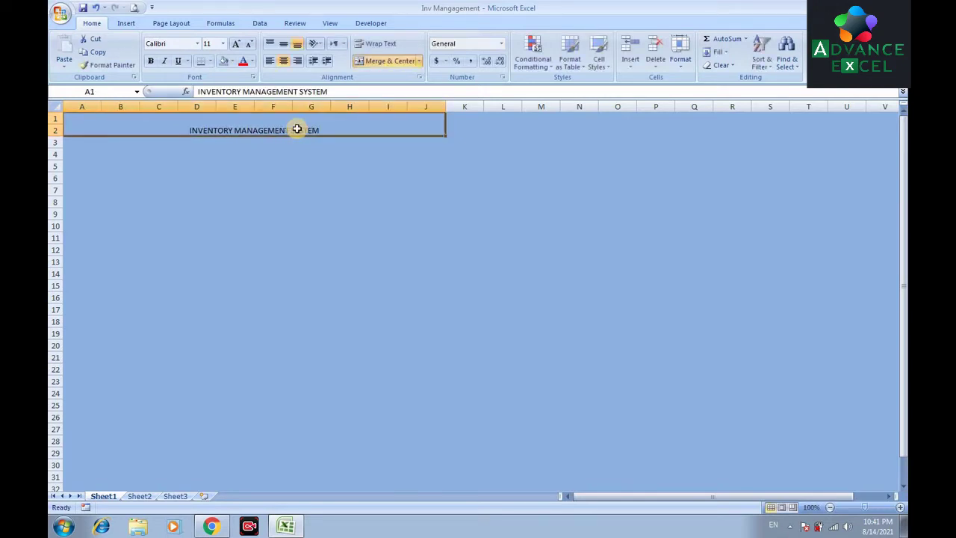
click(236, 43)
click(236, 43)
click(236, 43)
click(236, 43)
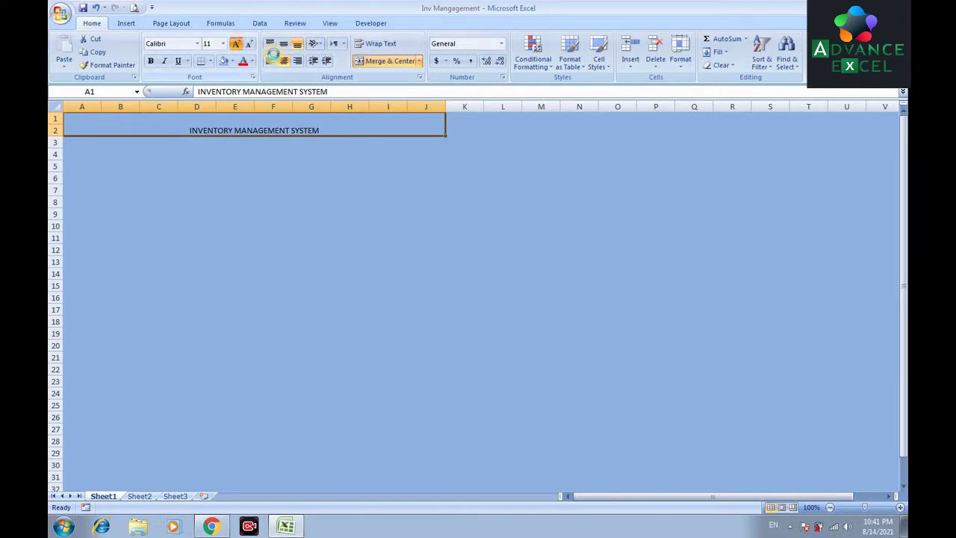
click(283, 43)
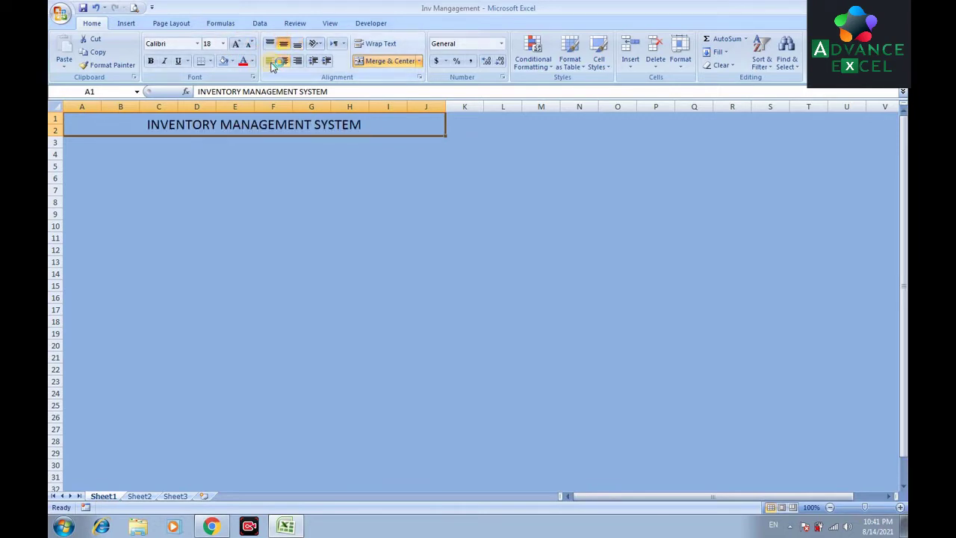
click(236, 43)
click(236, 43)
click(236, 43)
click(236, 43)
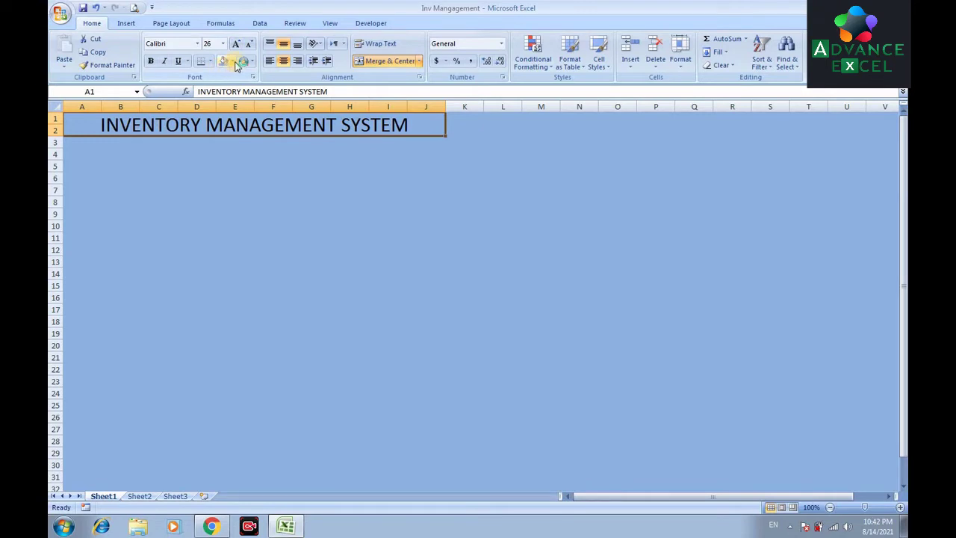
click(232, 62)
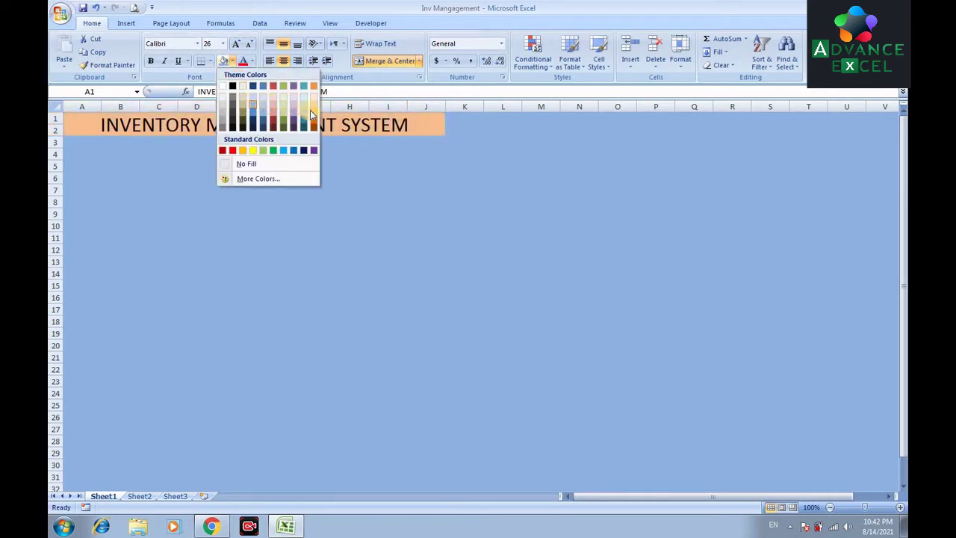
click(224, 118)
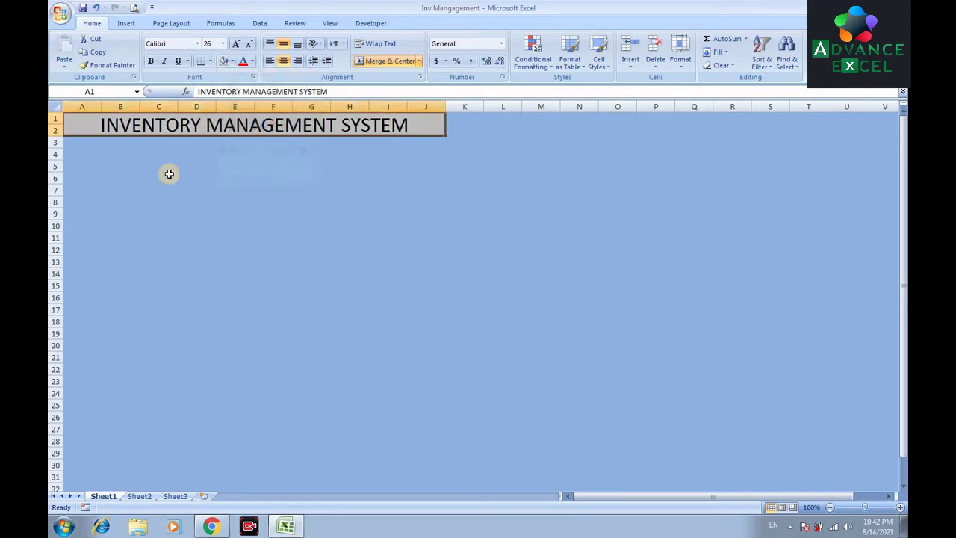
Step: Enter the labels "Action Type" in H5 and "Last Bill NO." in H6
click(142, 200)
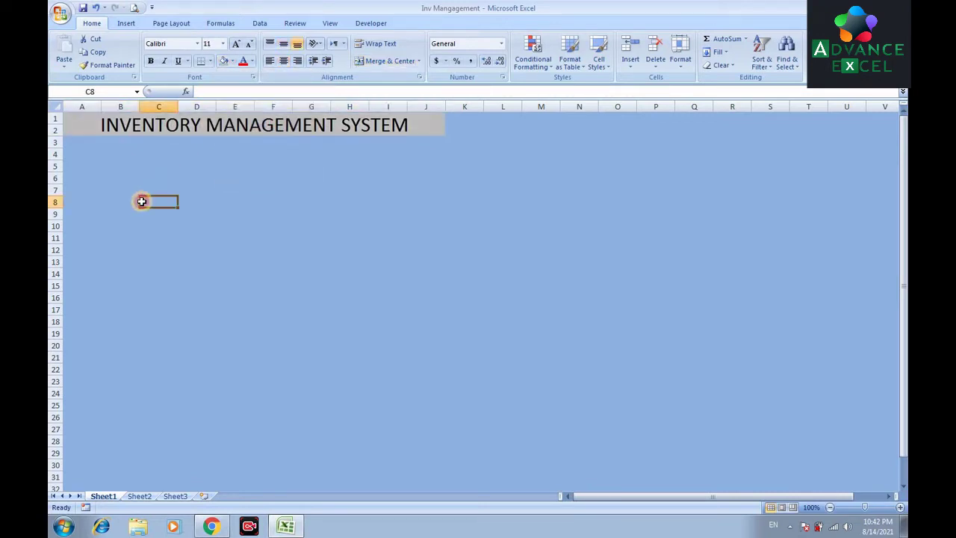
click(353, 155)
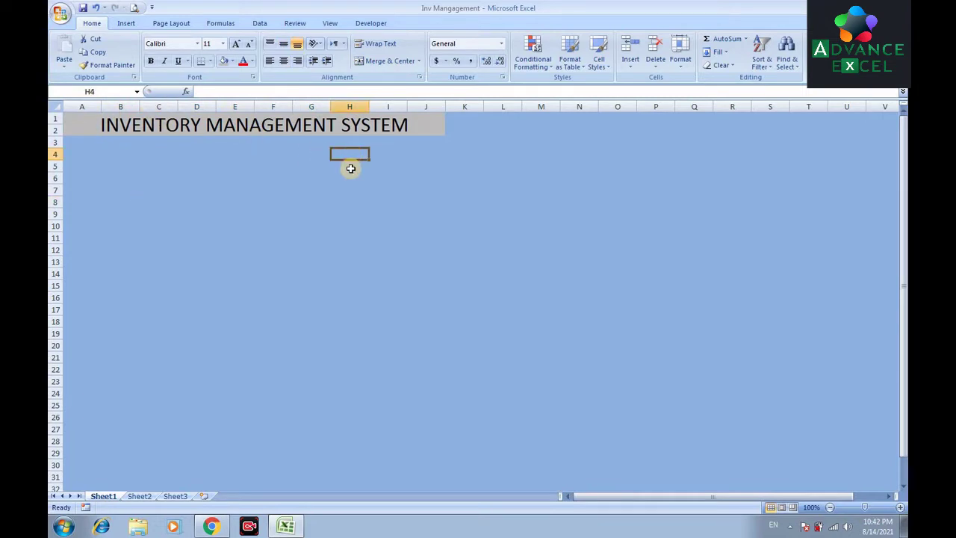
click(350, 168)
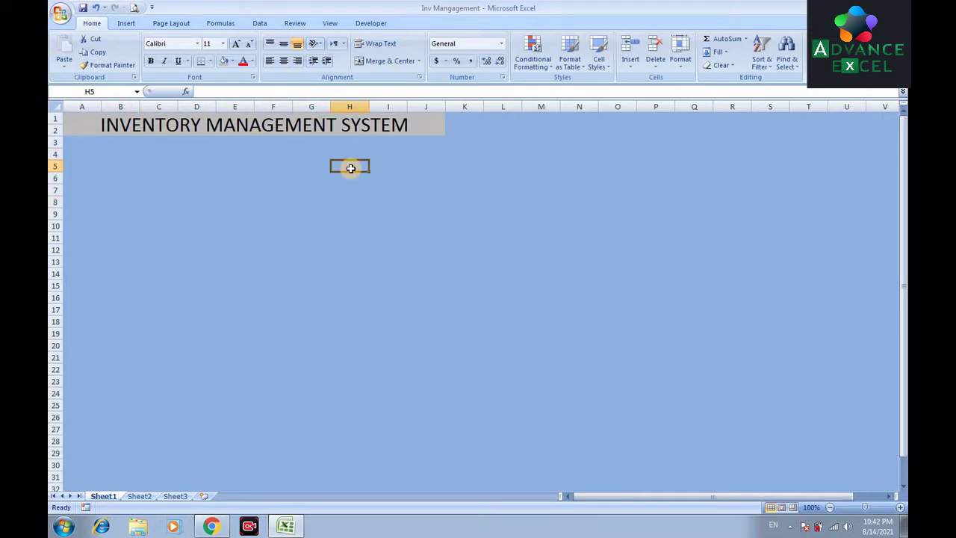
text(aC)
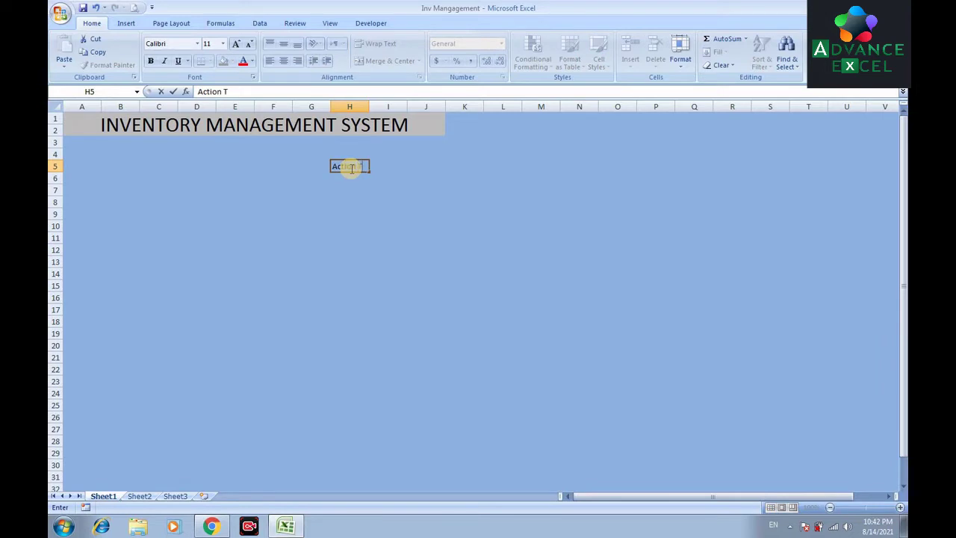
text(tion Type)
key(Return)
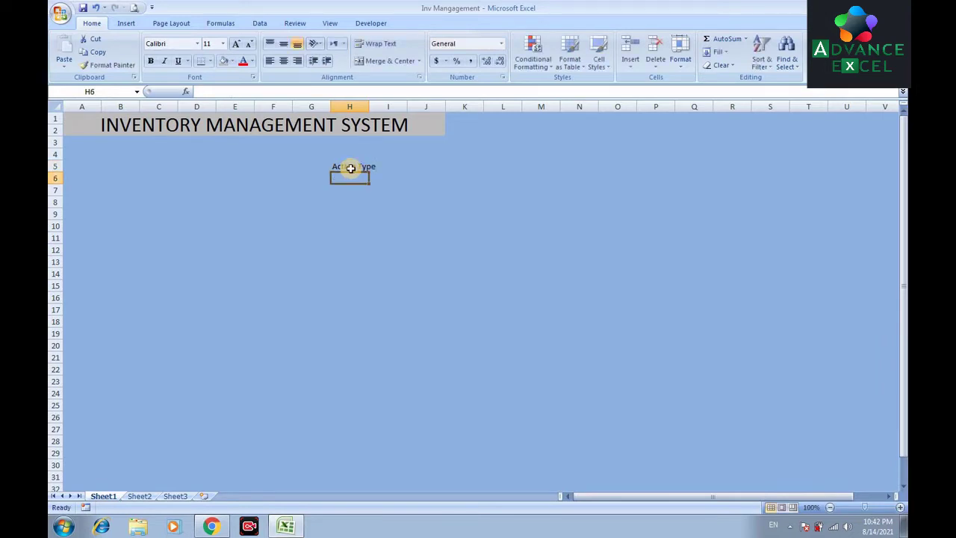
text(Last Bill)
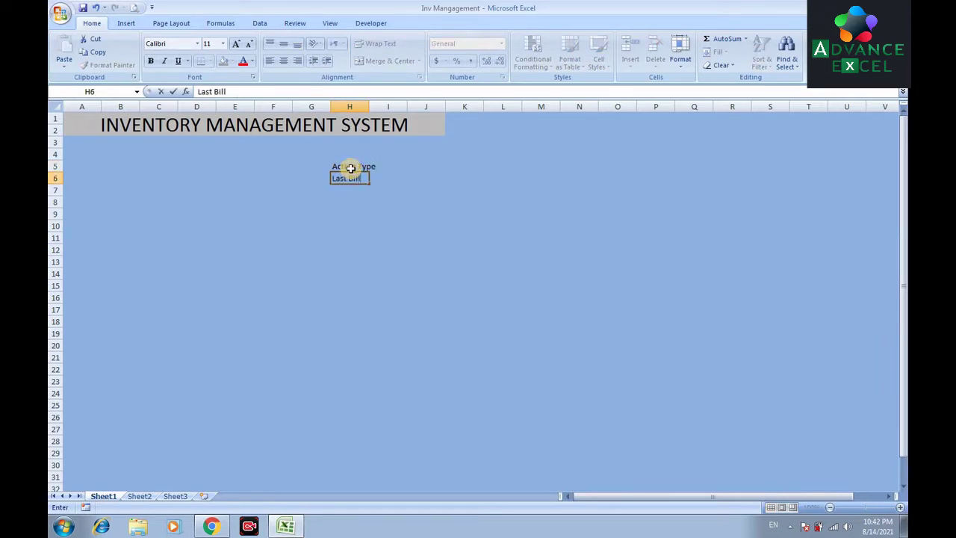
text( NO.)
key(Return)
key(Return)
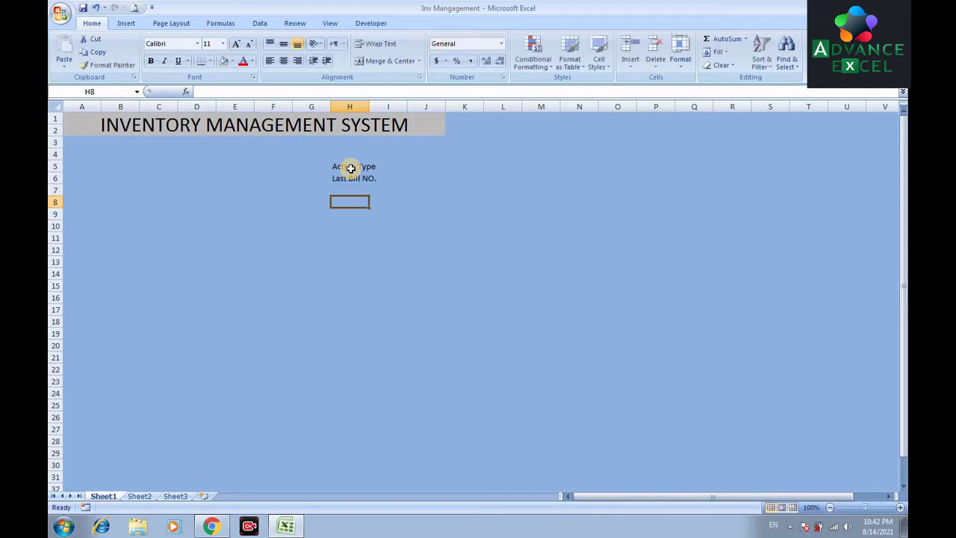
Step: Enter the labels Bill NO., Date, Item, Qty, Price and Amount in H8:H13, and narrow column I to a slim spacer
text(Bill NO.)
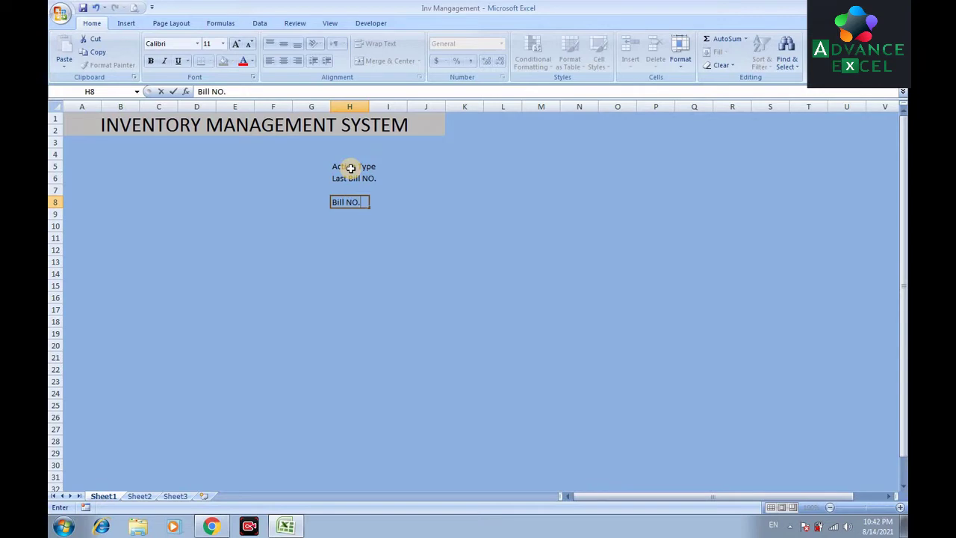
key(Return)
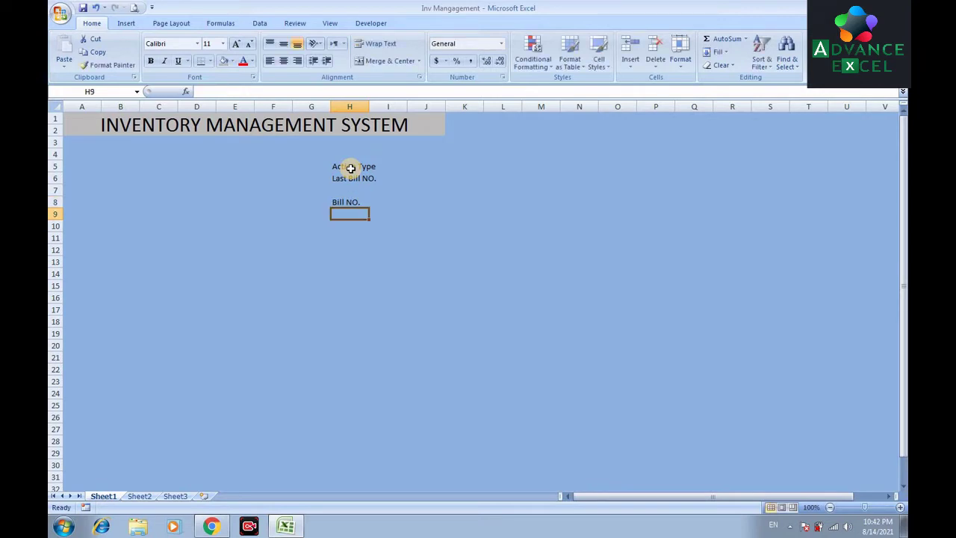
text(Dae)
key(Return)
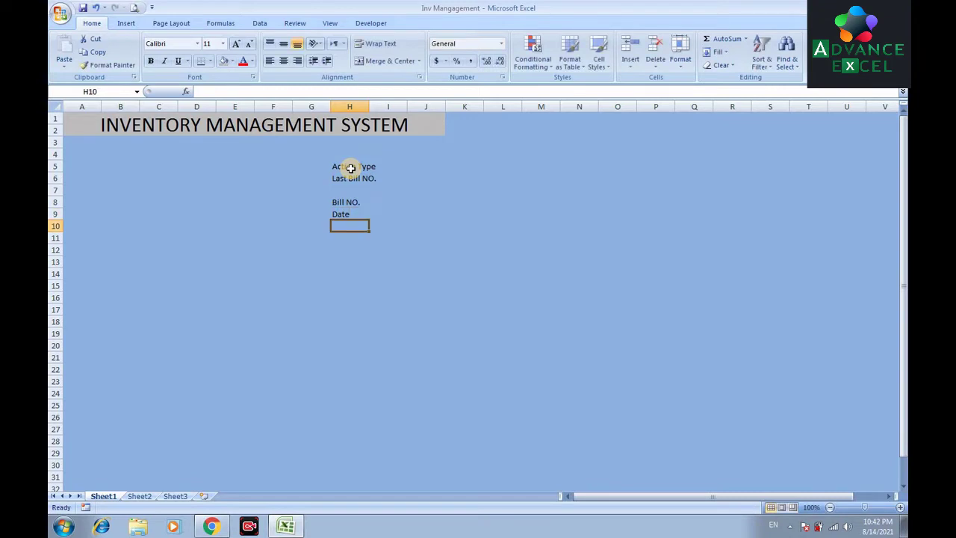
text(Item)
key(Return)
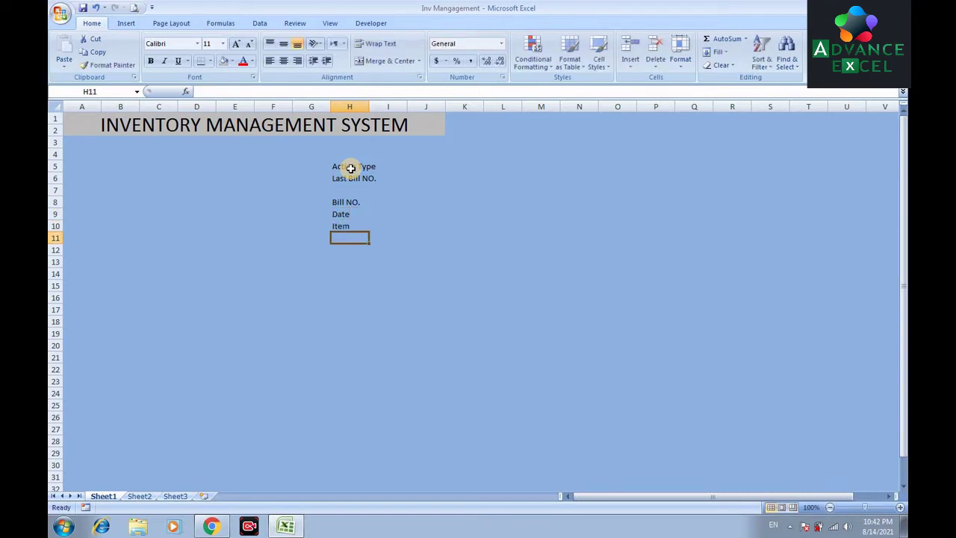
text(Qty)
key(Return)
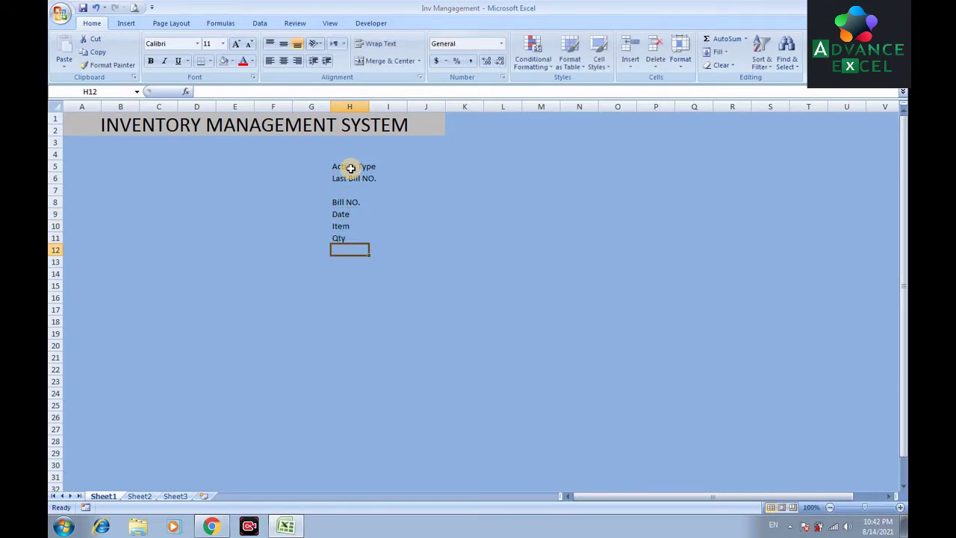
text(Price)
key(Return)
text(Amount)
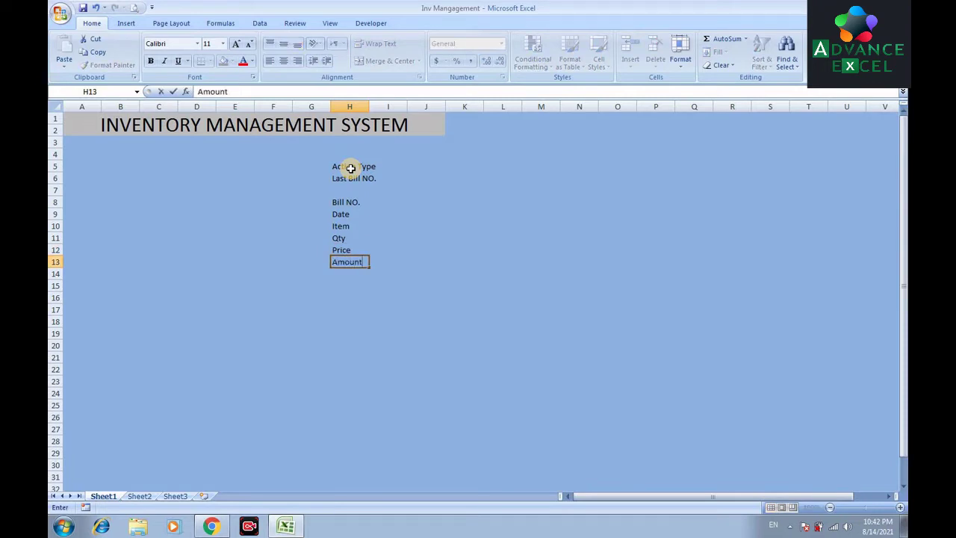
key(Return)
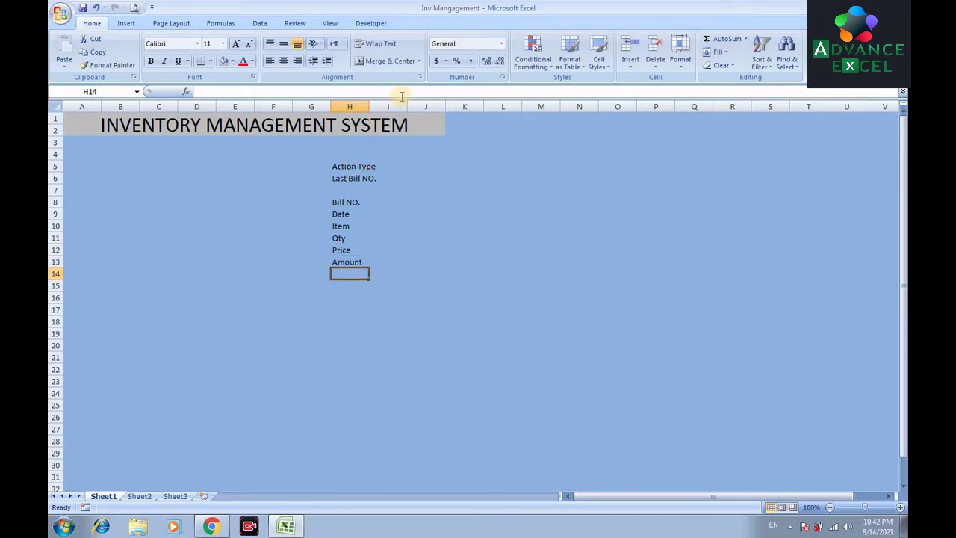
drag(407, 101, 381, 107)
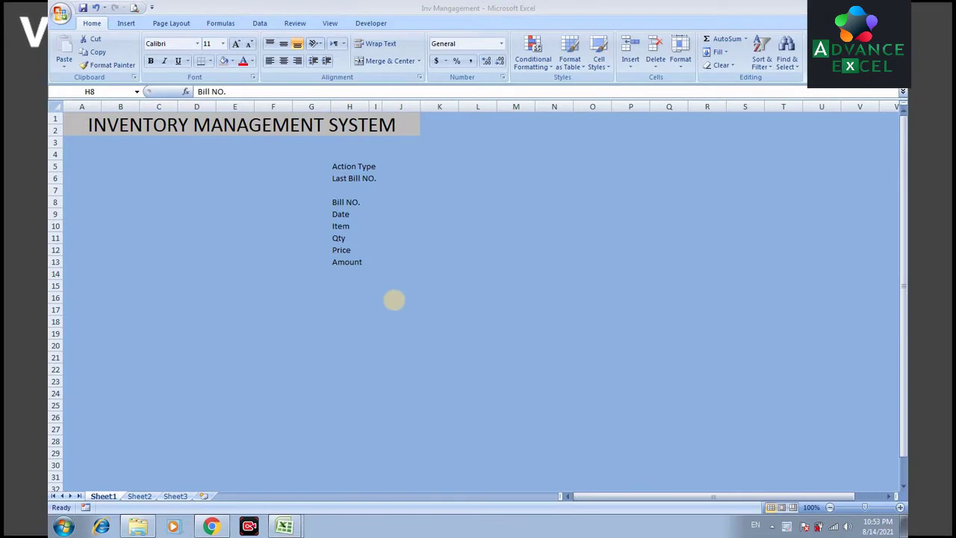
Step: Add a list data validation with the source Purchase,Sale to the Action Type cell J5
click(354, 167)
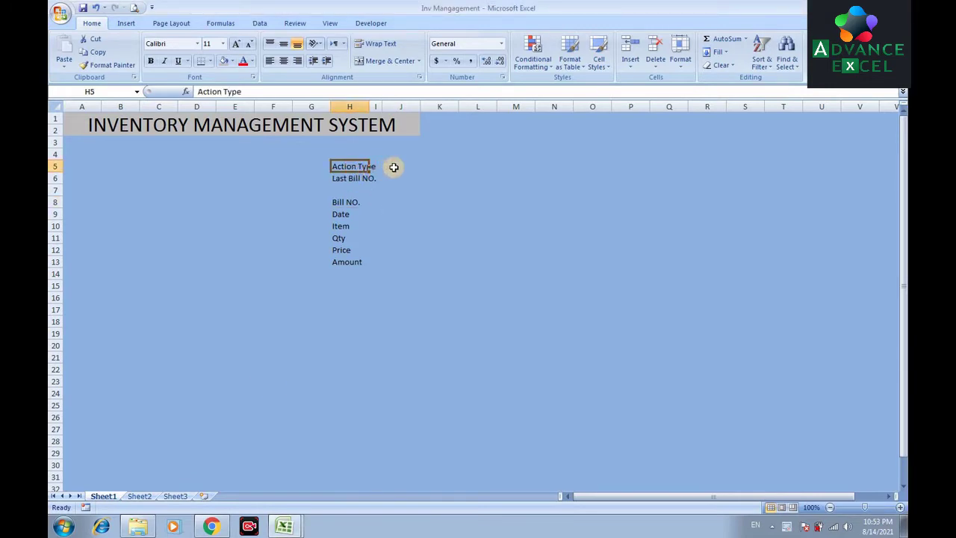
click(394, 167)
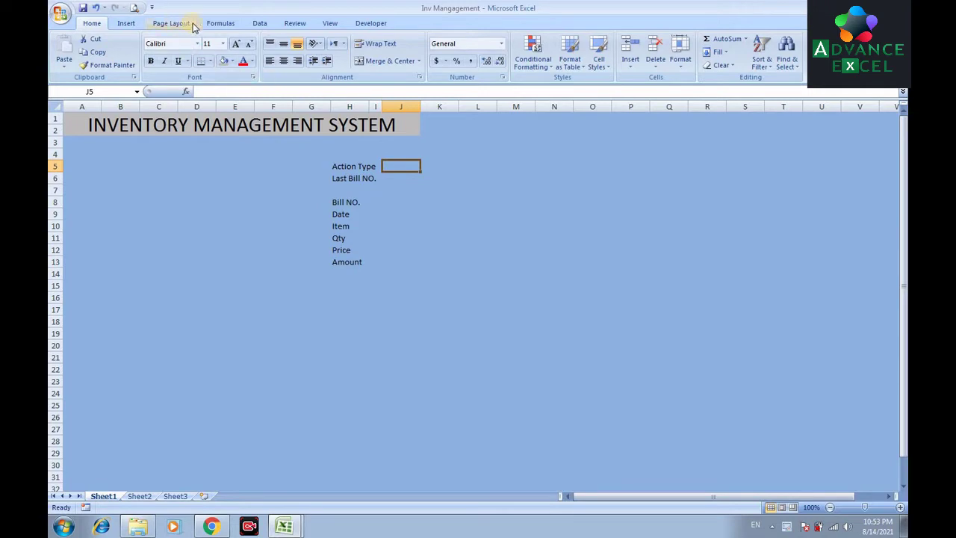
click(258, 23)
click(508, 65)
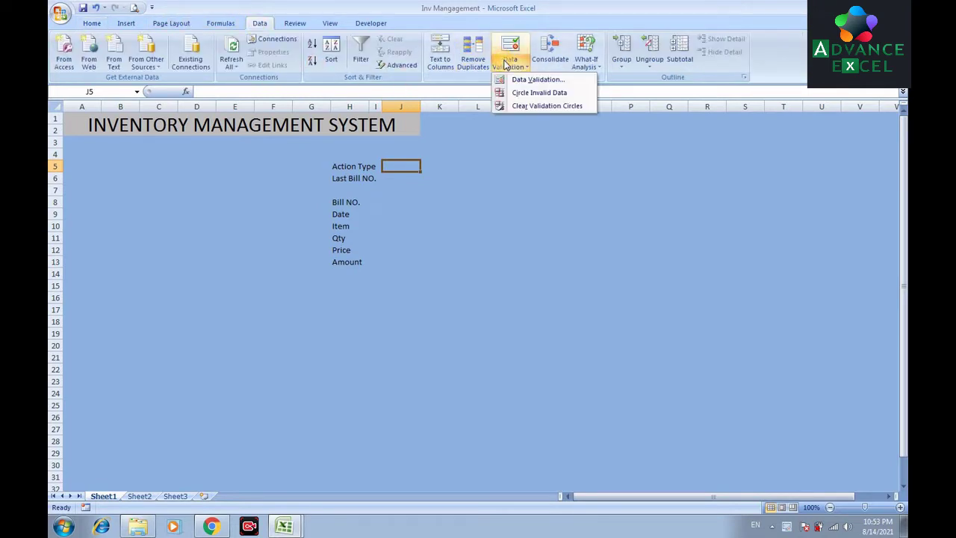
click(512, 79)
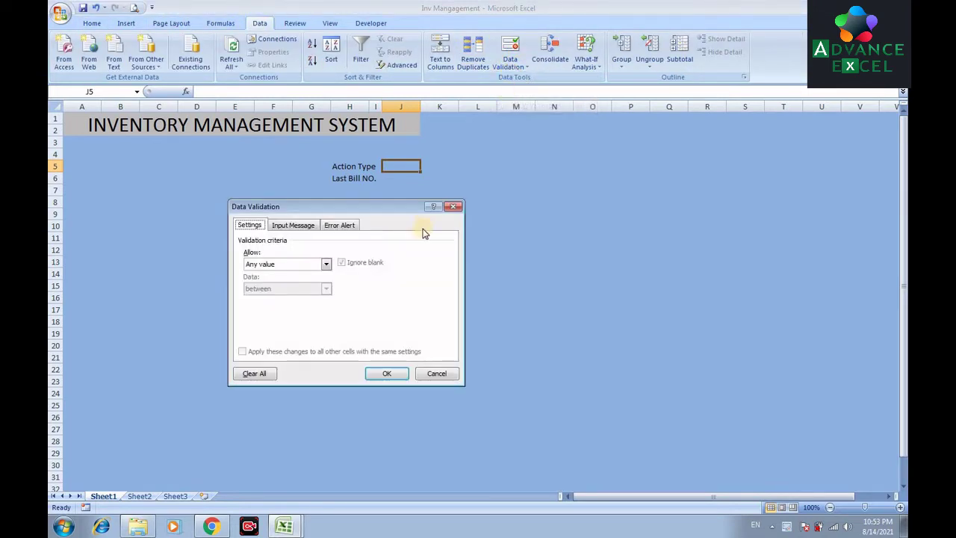
click(324, 263)
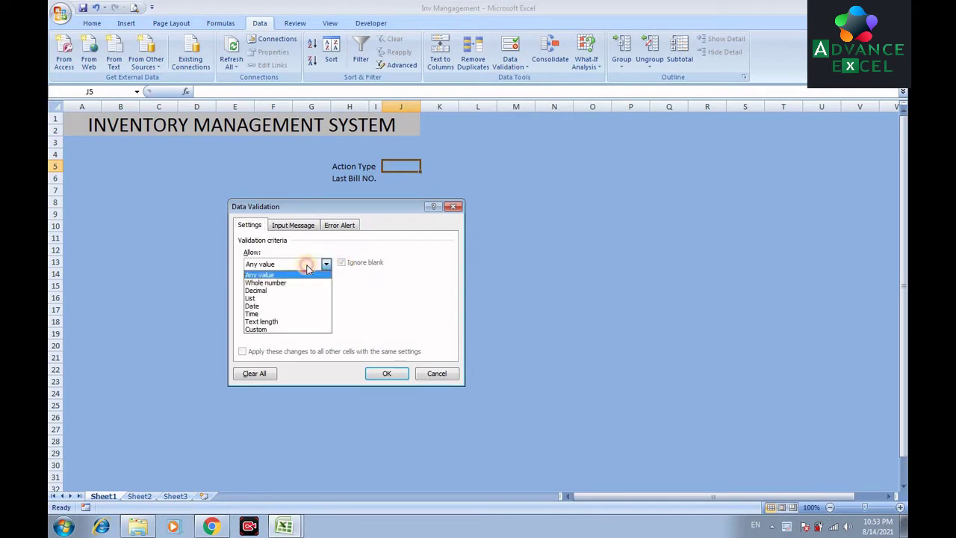
click(264, 298)
click(273, 312)
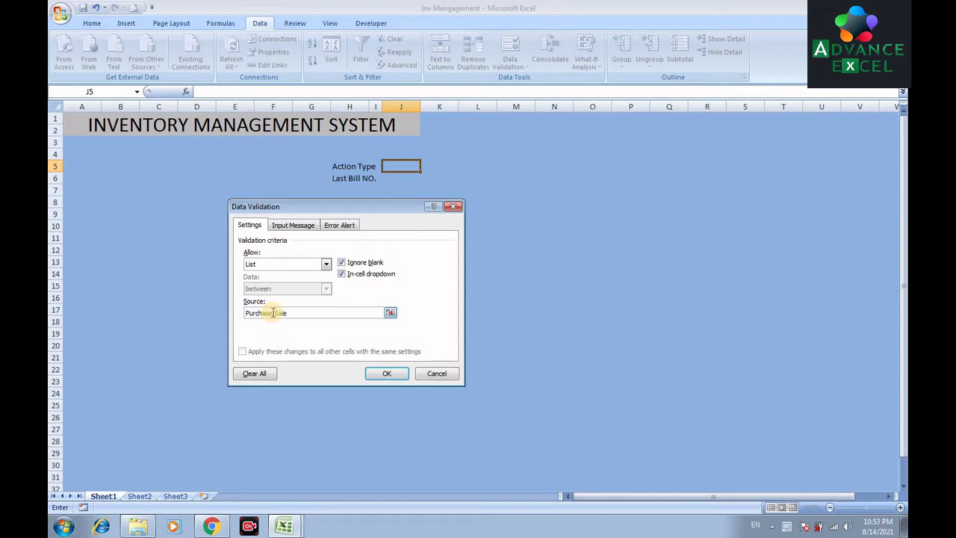
click(382, 373)
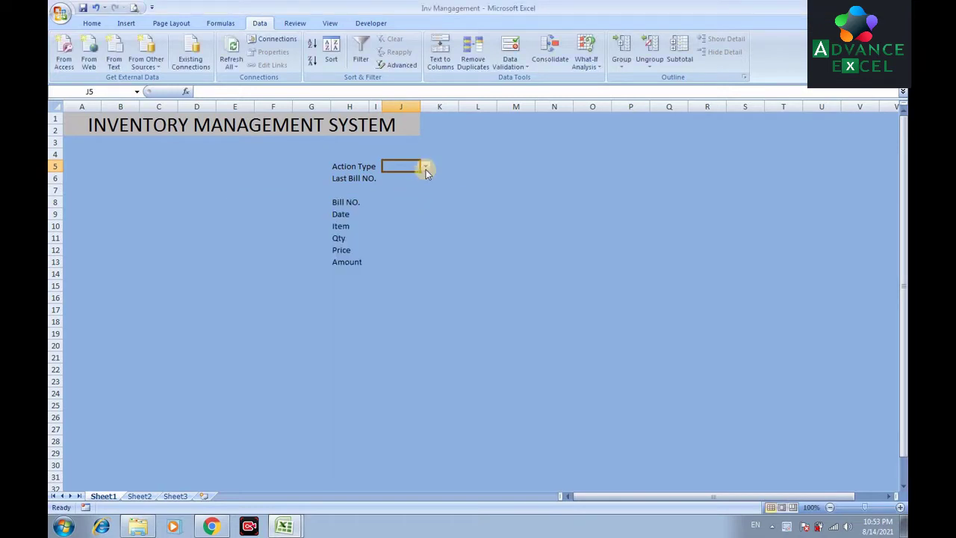
click(425, 167)
Step: Widen column J and format J5 as bold, size 14, centered horizontally and vertically
drag(422, 106, 452, 107)
click(92, 23)
click(284, 62)
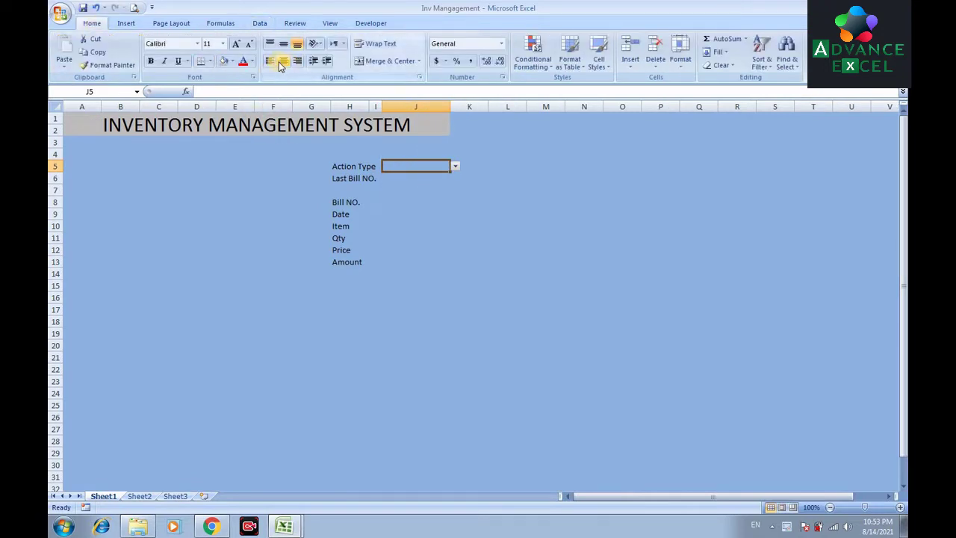
click(284, 44)
click(238, 45)
click(237, 45)
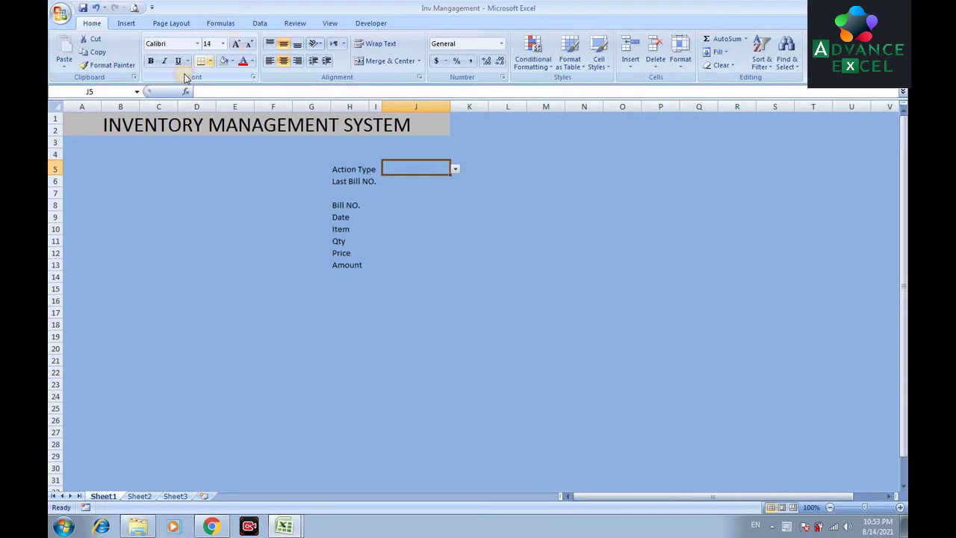
click(151, 61)
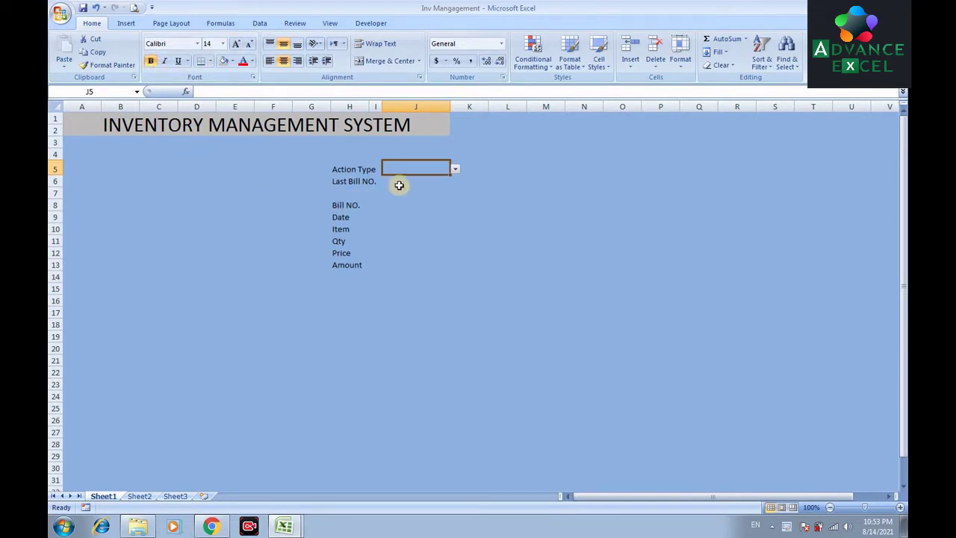
Step: Give cell J5 a thick box border and a dark purple fill
click(393, 217)
click(403, 169)
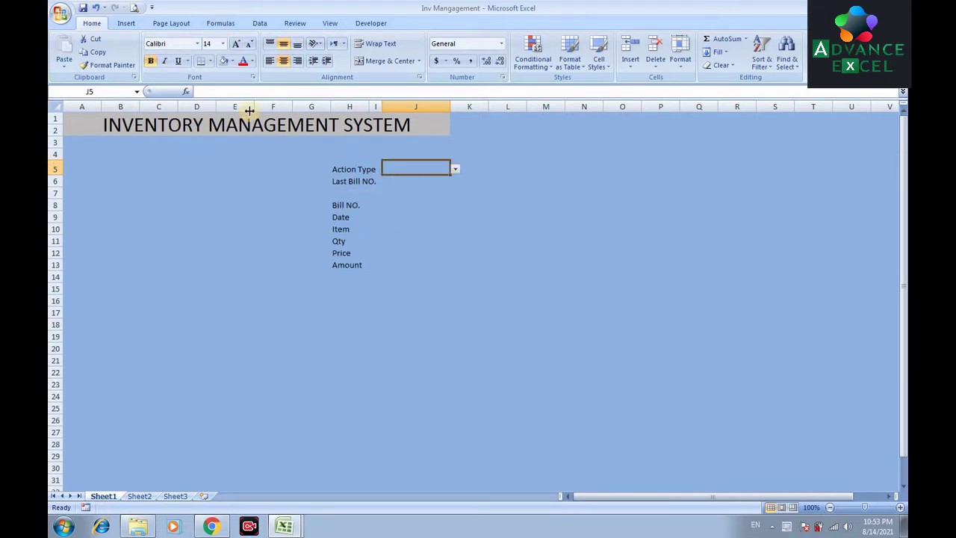
click(210, 61)
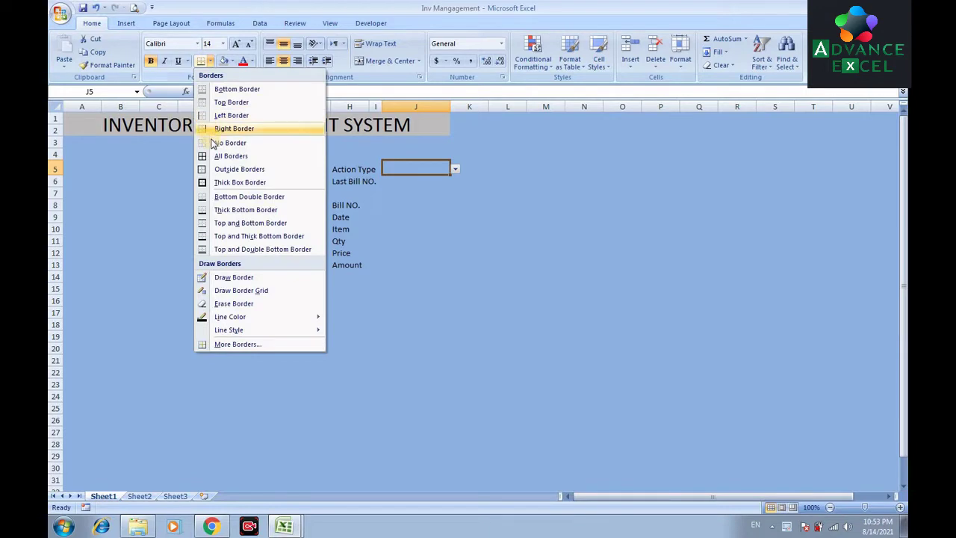
click(254, 189)
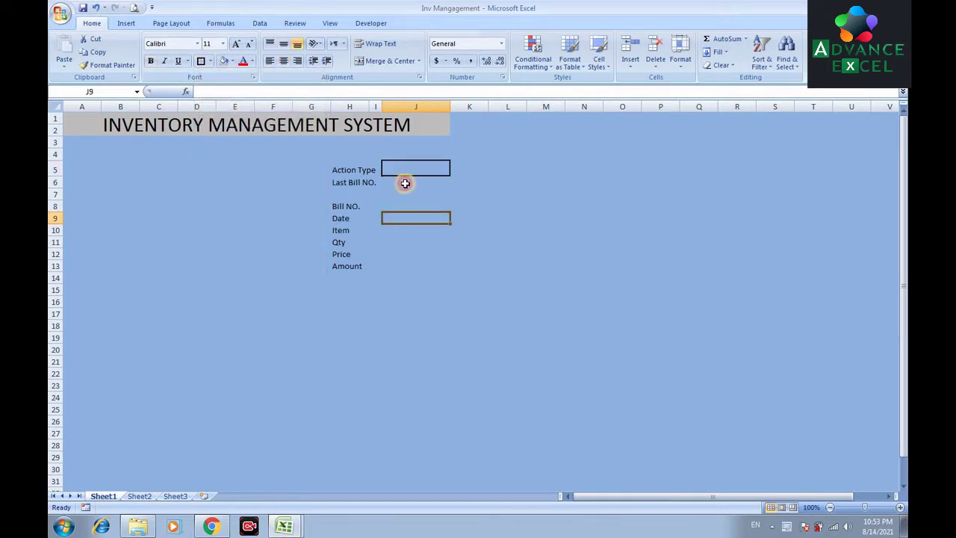
click(232, 61)
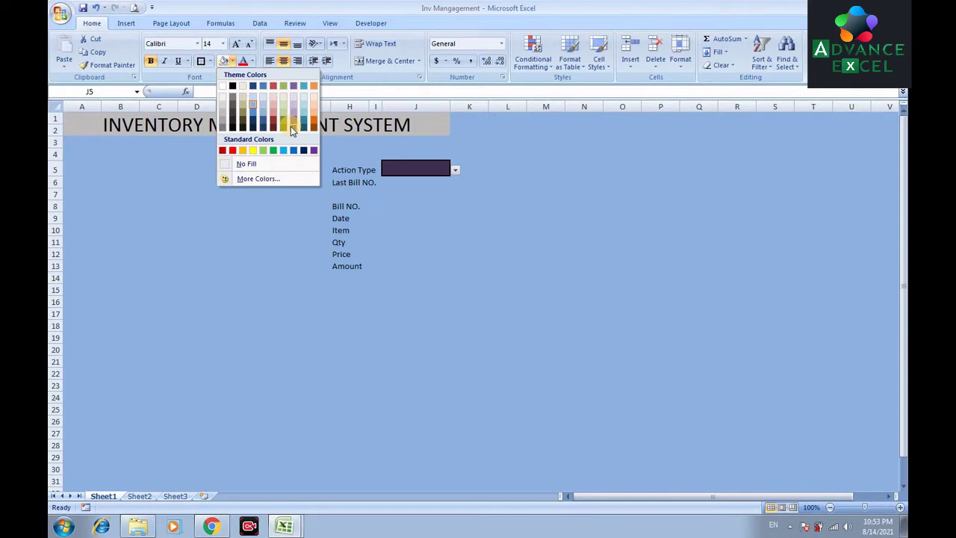
click(293, 123)
click(423, 193)
click(422, 176)
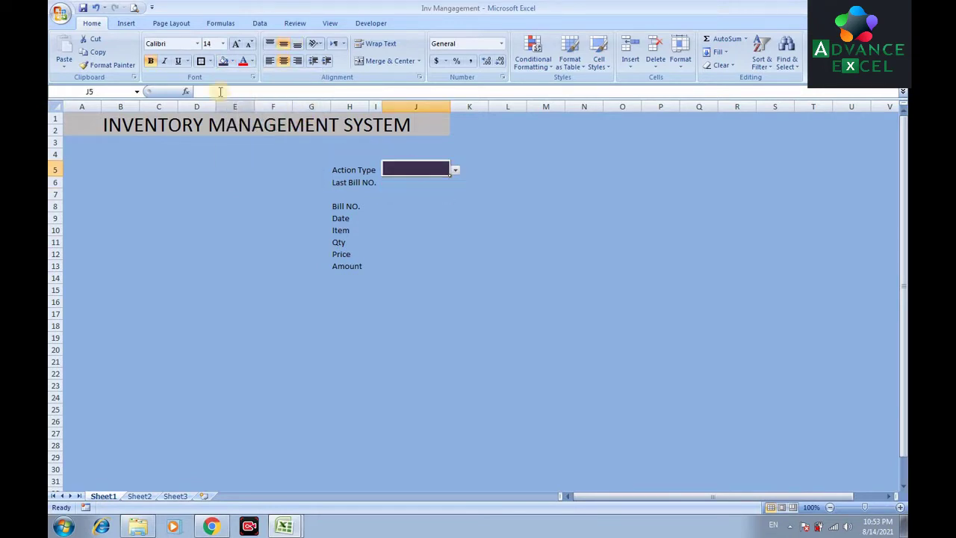
Step: Set the font color of J5 to white and choose Sale as the action type
click(252, 60)
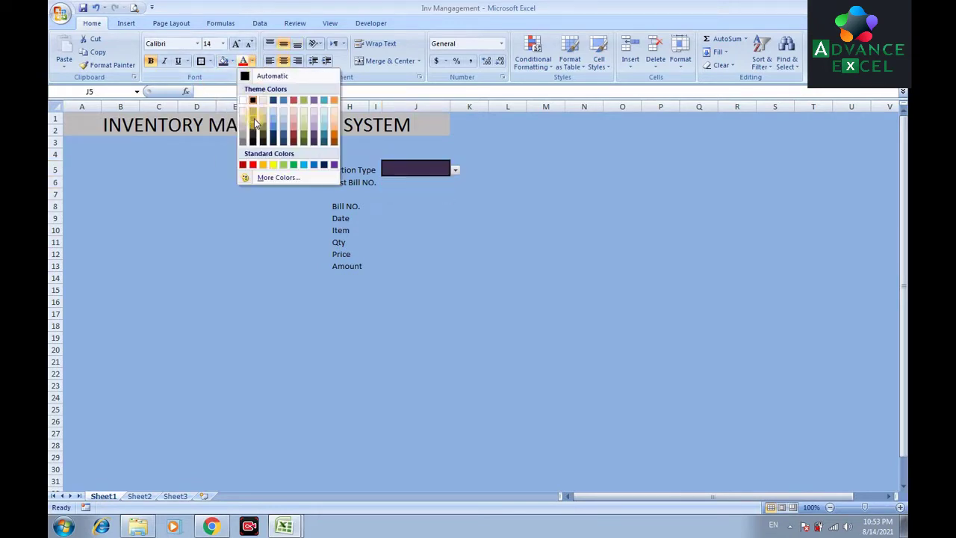
click(274, 121)
click(403, 206)
click(415, 171)
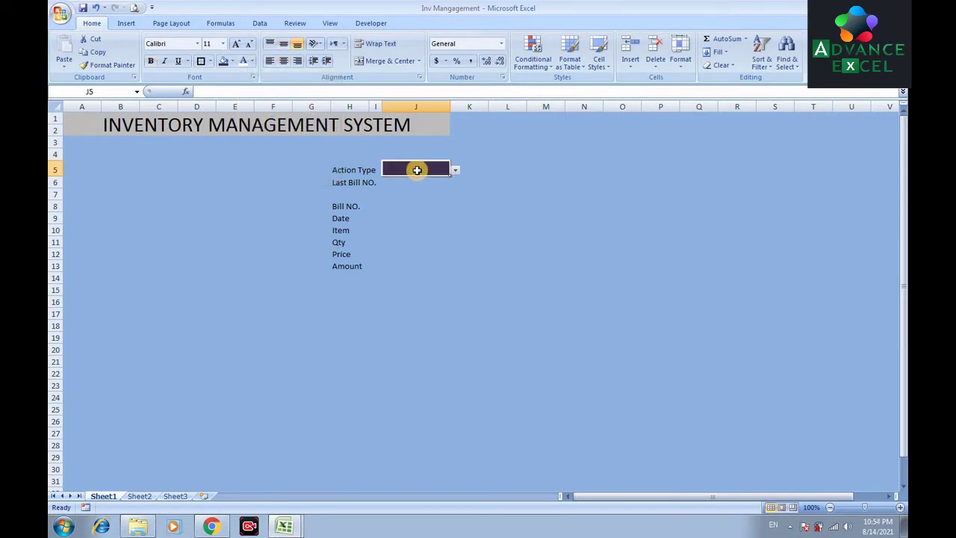
click(455, 170)
click(418, 188)
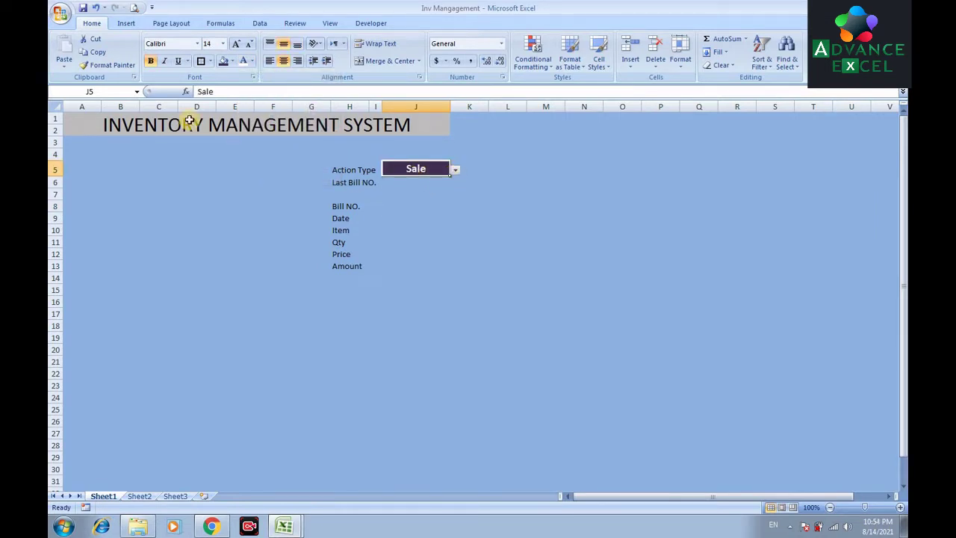
Step: Copy the formatting of J5 to J6 and the input cells J8:J13 with Format Painter
click(108, 65)
click(396, 183)
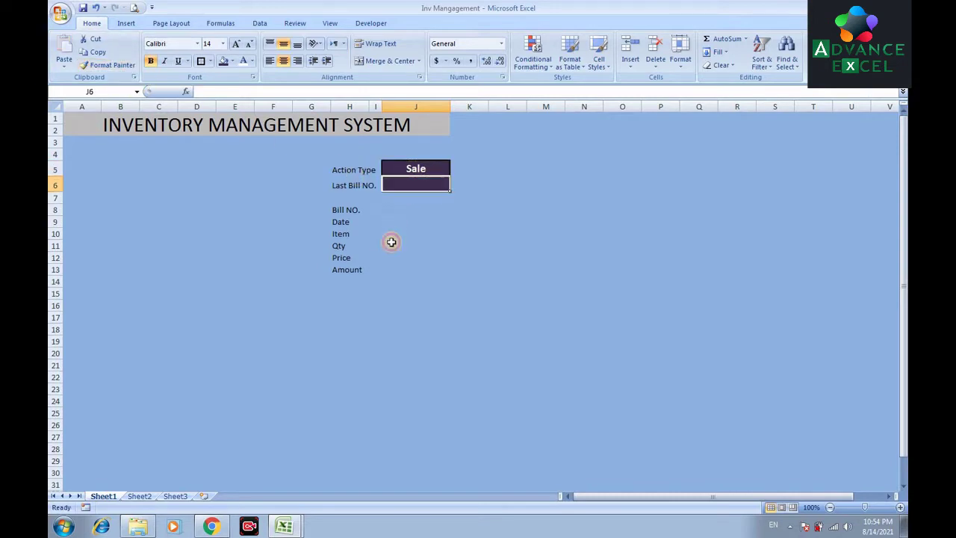
click(401, 218)
click(411, 184)
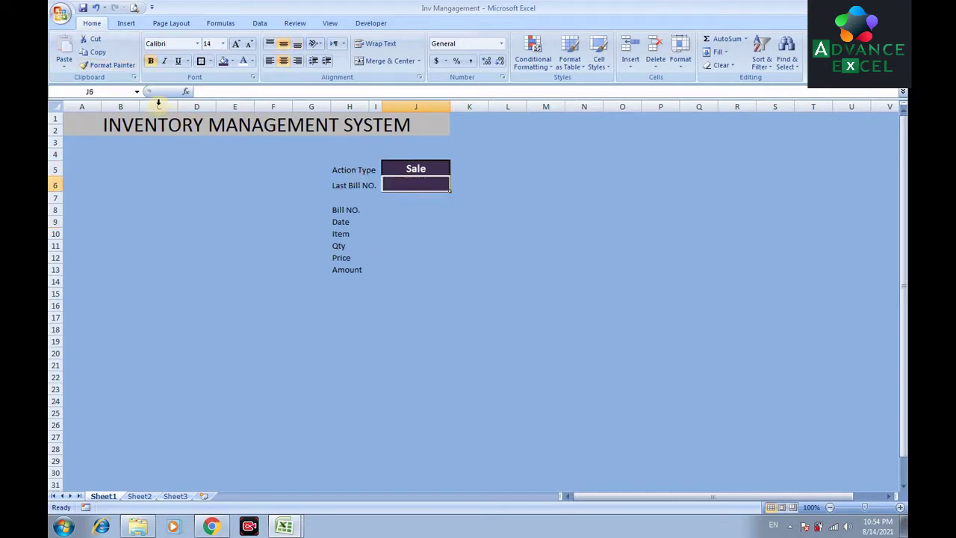
click(120, 65)
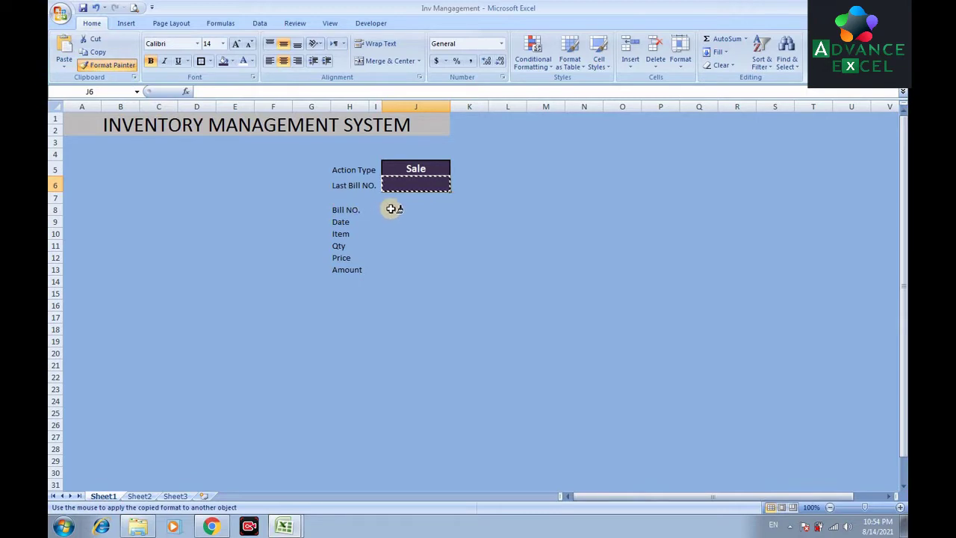
mouse_move(391, 210)
mouse_down()
mouse_move(399, 262)
mouse_move(386, 275)
mouse_up()
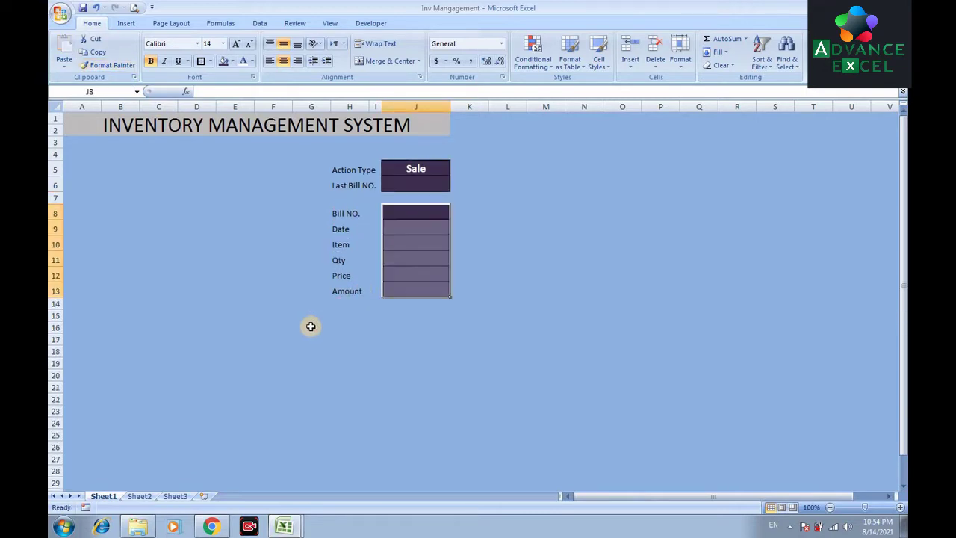
click(309, 326)
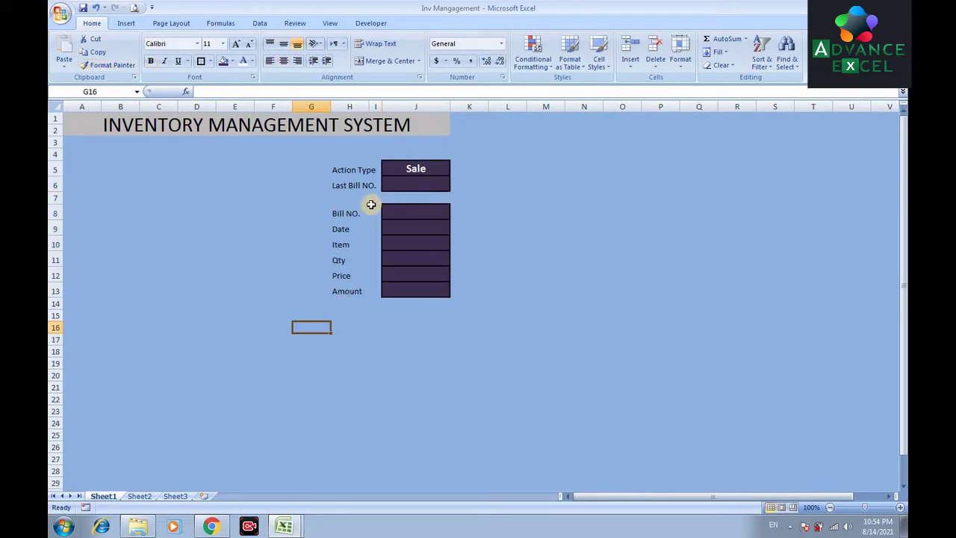
Step: Fill the Action Type label in H5 with Olive Green, Darker 50%, widen column H and make the text white
mouse_move(358, 169)
mouse_down()
mouse_move(348, 194)
mouse_move(342, 179)
mouse_up()
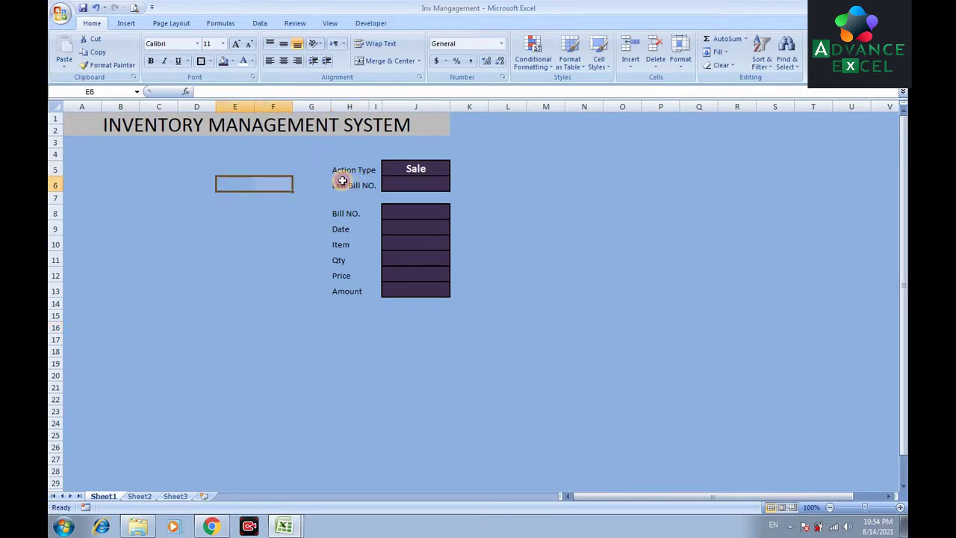
click(348, 168)
click(233, 61)
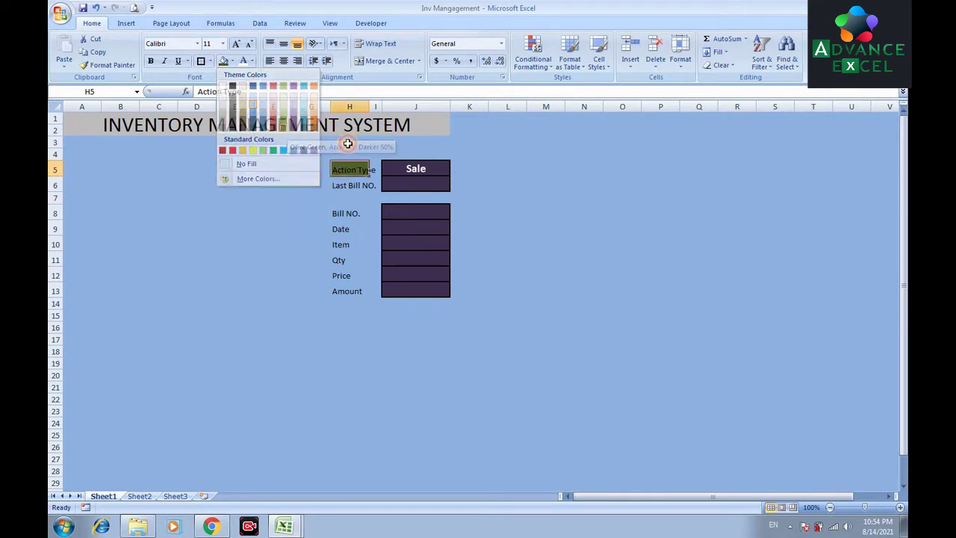
click(288, 131)
drag(369, 107, 384, 107)
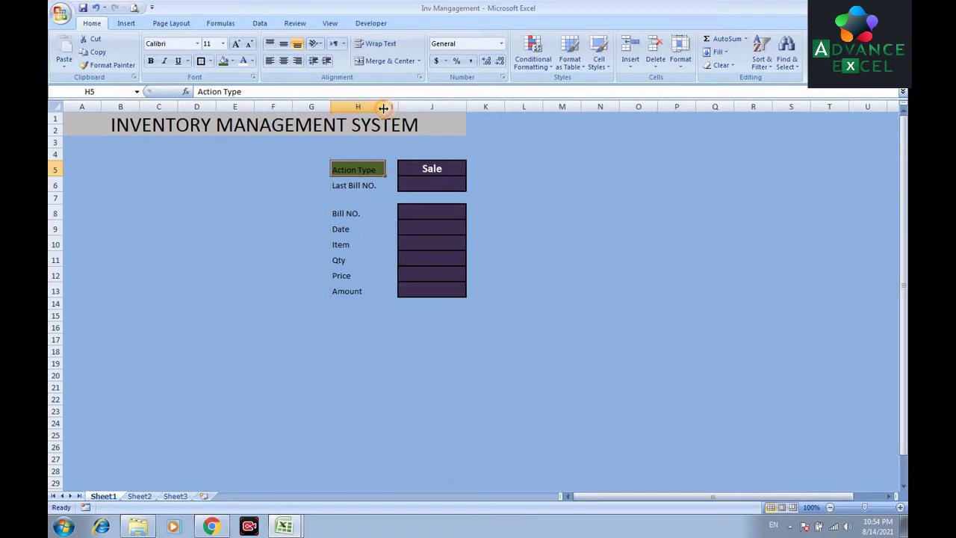
click(246, 65)
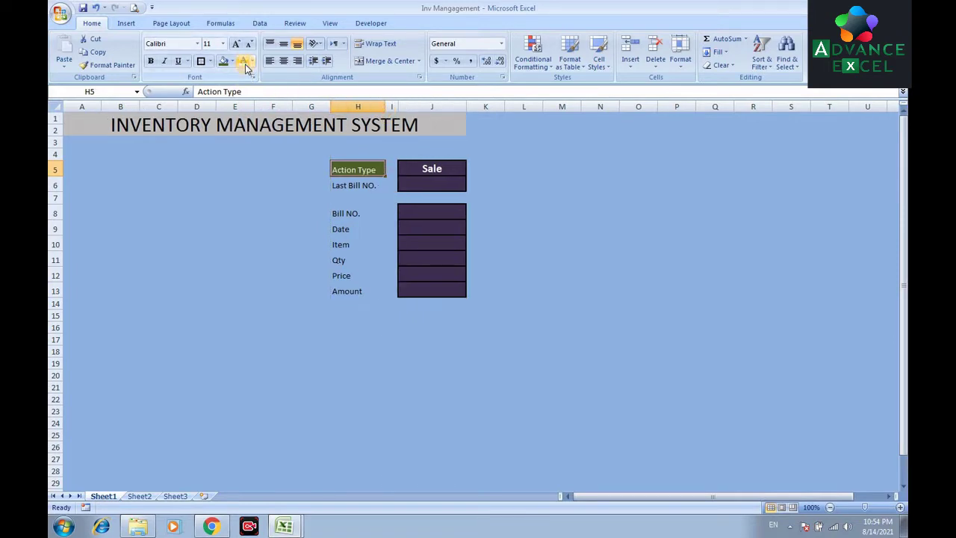
Step: Format H5 as bold, size 14, centered both ways with a thick box border, and widen column H to fit
click(283, 44)
click(284, 60)
click(236, 44)
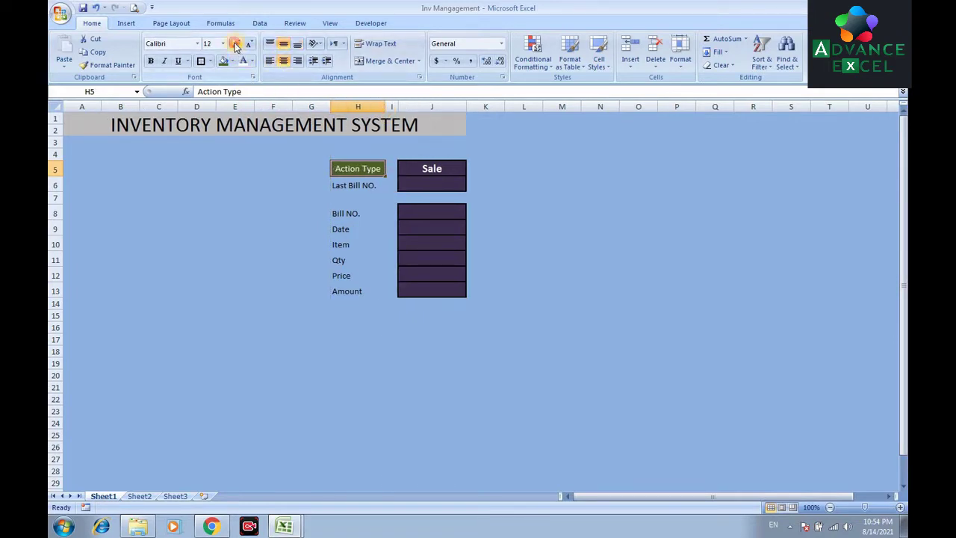
click(200, 64)
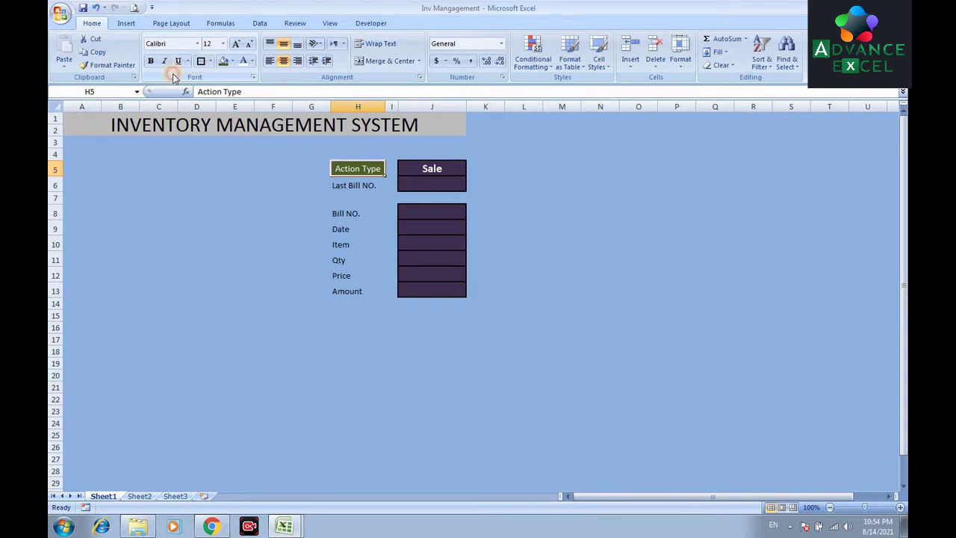
click(151, 60)
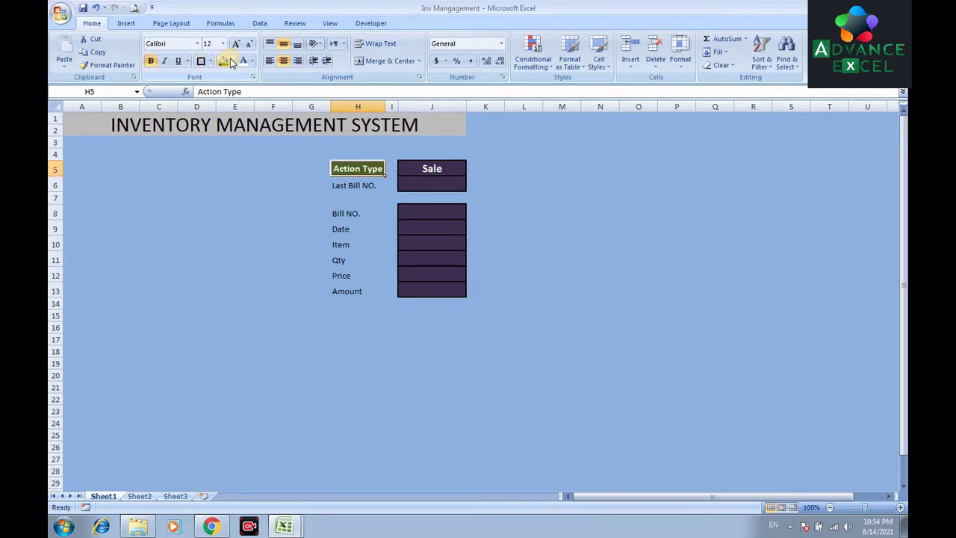
click(238, 45)
drag(387, 107, 397, 108)
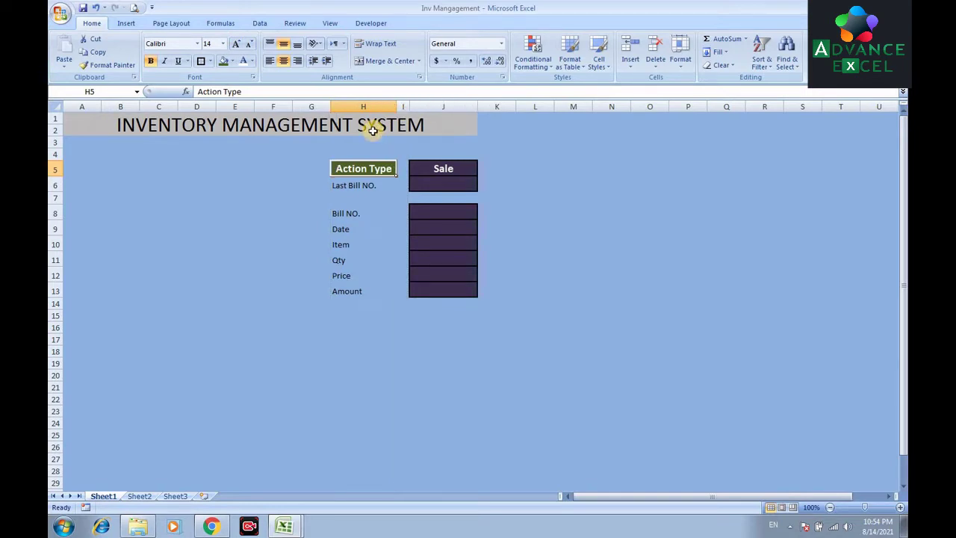
Step: Copy the formatting of H5 to the labels in H6 and H8:H13 with Format Painter
click(112, 65)
click(346, 185)
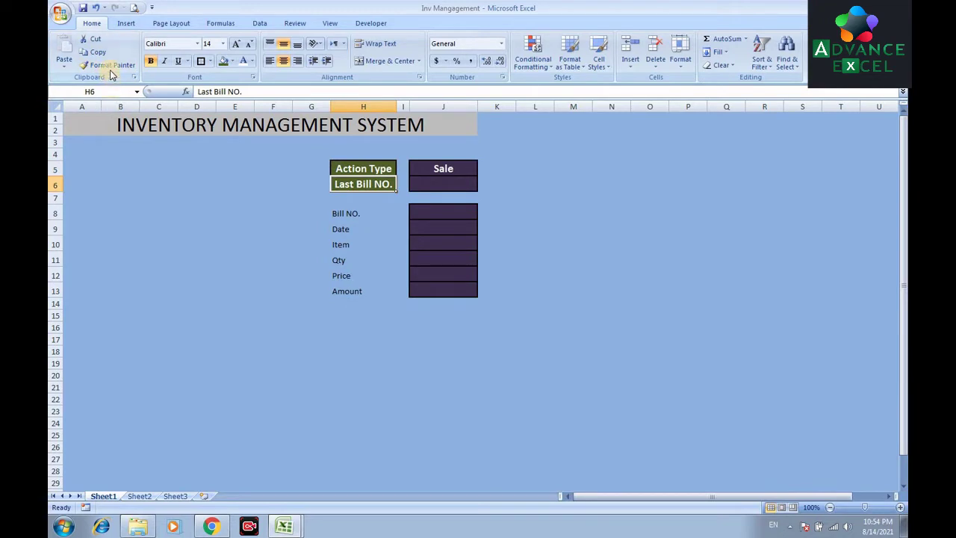
click(112, 65)
drag(343, 214, 344, 292)
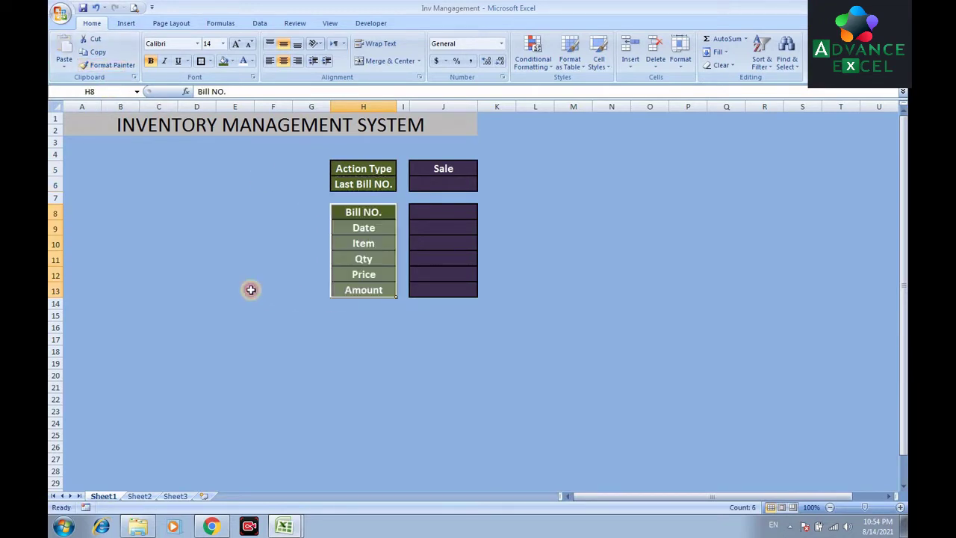
click(352, 366)
drag(352, 214, 349, 275)
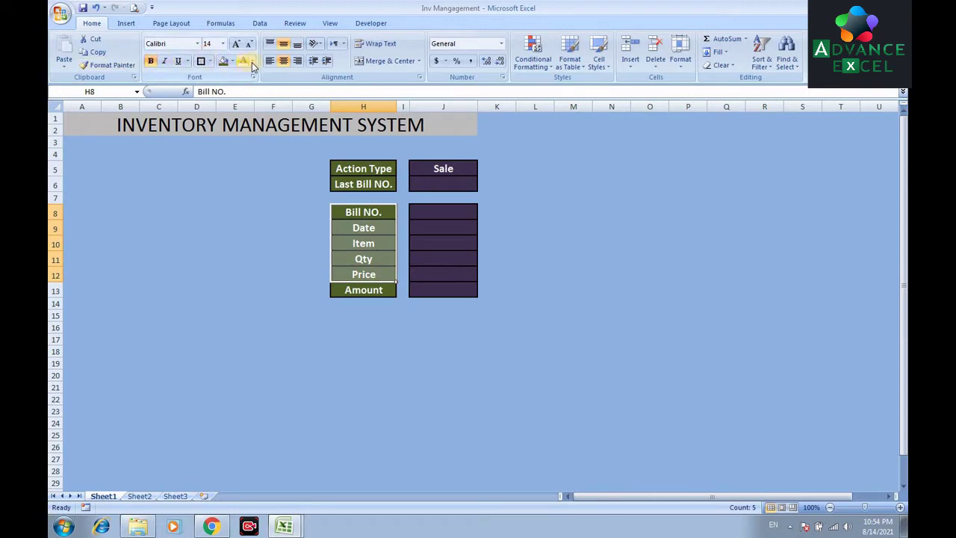
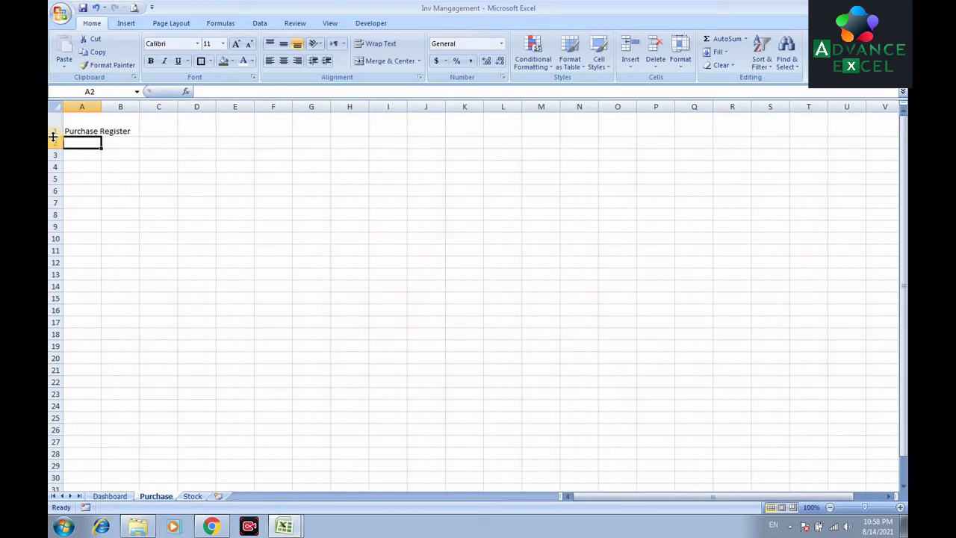
Step: Copy the labels Bill NO. through Amount from Dashboard H8:H13 and paste them transposed at A3 of the Purchase sheet
click(110, 496)
drag(363, 229, 360, 338)
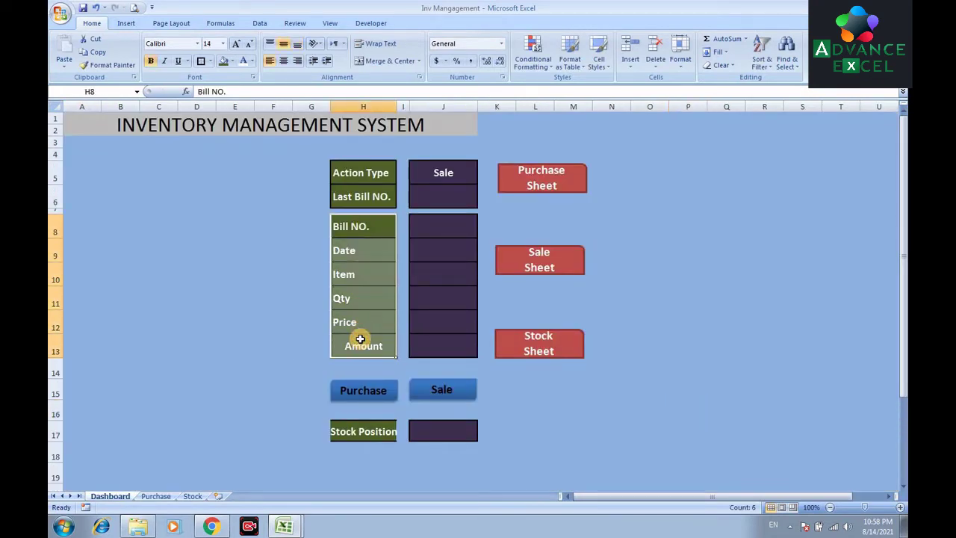
key(ctrl+c)
click(156, 496)
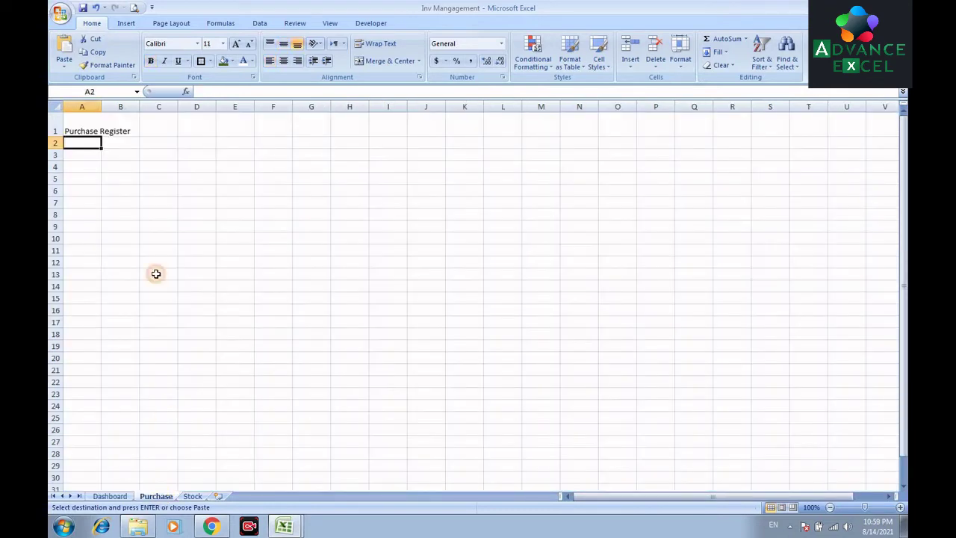
click(77, 155)
right_click(78, 155)
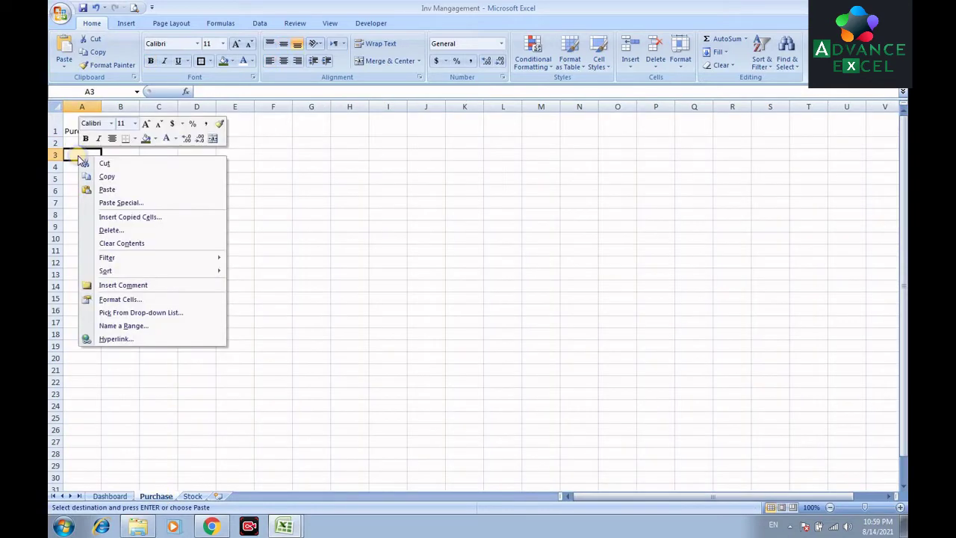
click(112, 203)
click(166, 261)
click(186, 283)
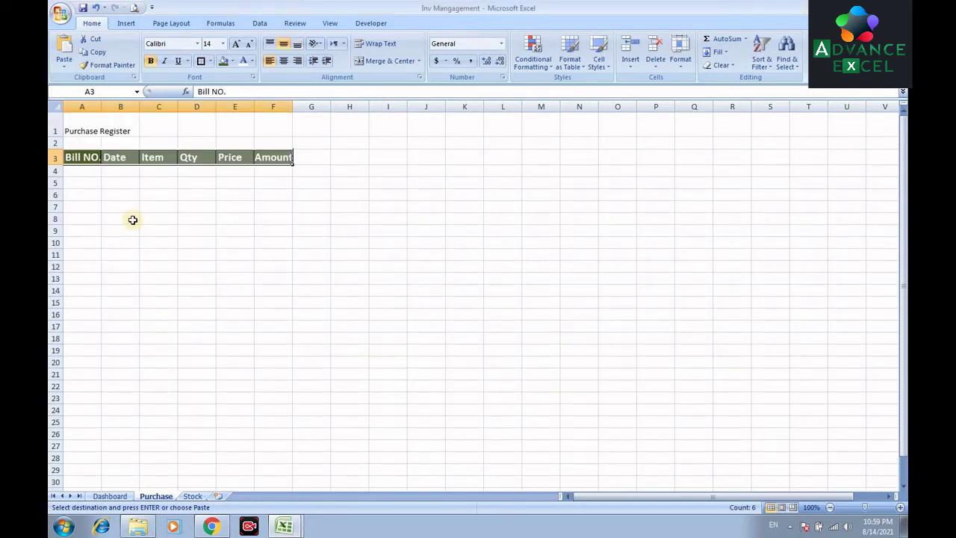
Step: Autofit columns A:F on the Purchase sheet, then widen columns B:F equally so the headers have more room
click(153, 207)
drag(85, 106, 276, 106)
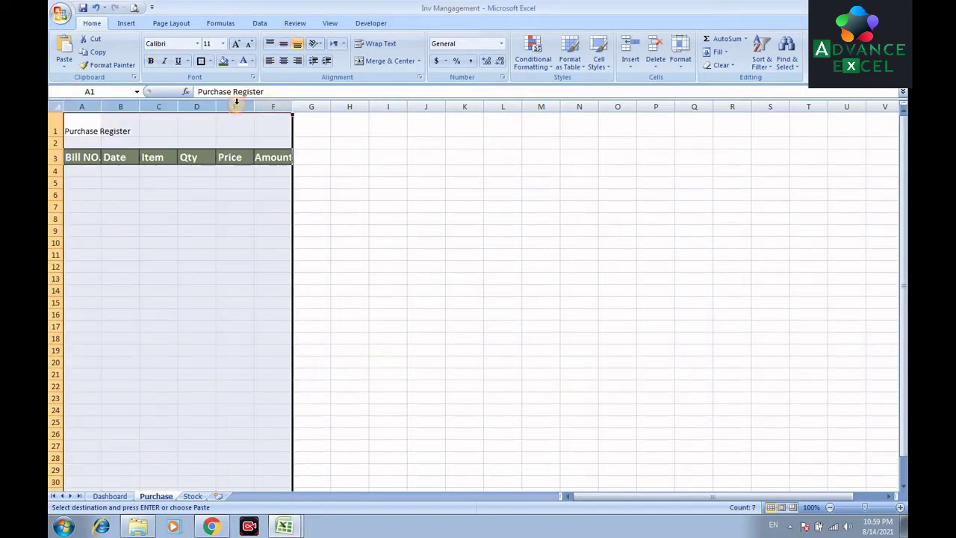
double_click(137, 106)
click(202, 229)
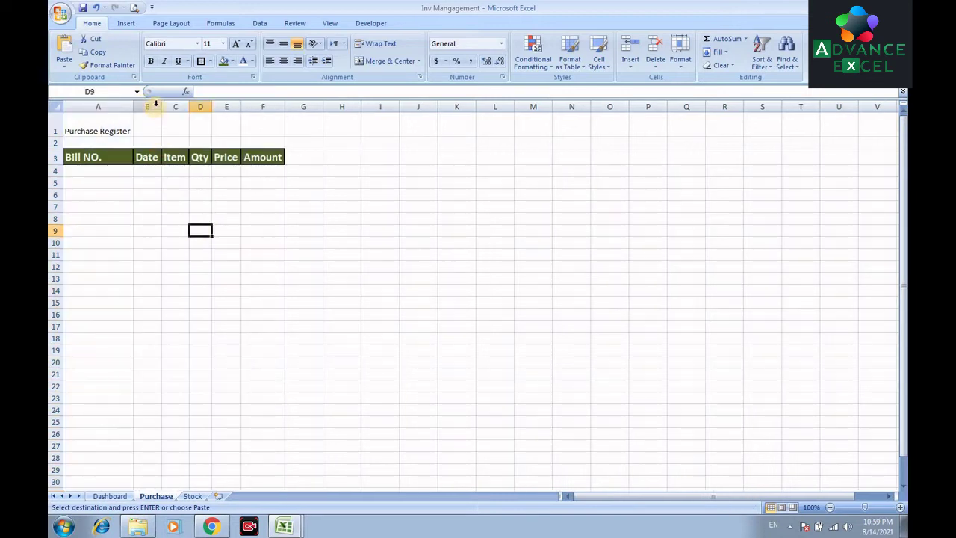
drag(149, 106, 265, 103)
click(182, 107)
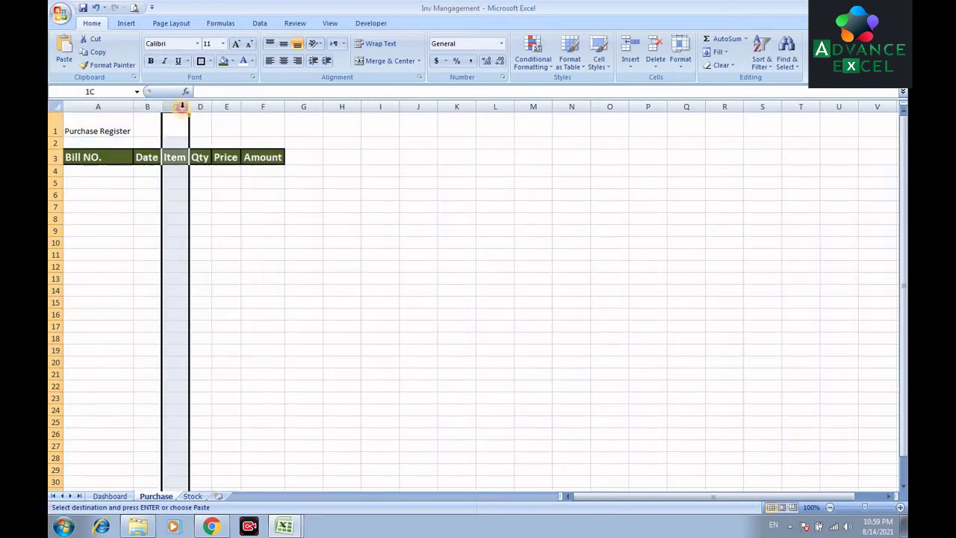
drag(147, 106, 270, 104)
drag(188, 106, 222, 102)
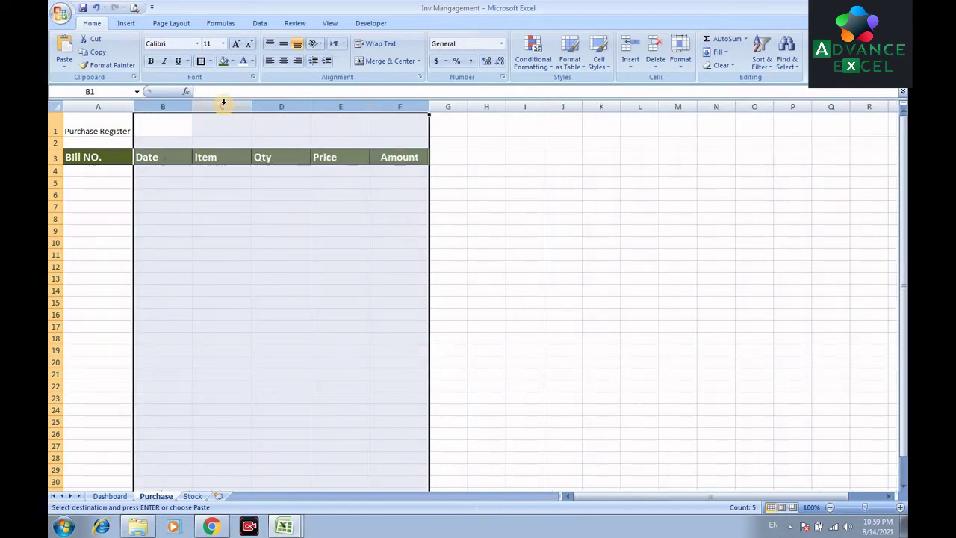
click(197, 193)
Step: Give the header row A3:F3 a white fill and black text
click(93, 158)
drag(93, 158, 386, 157)
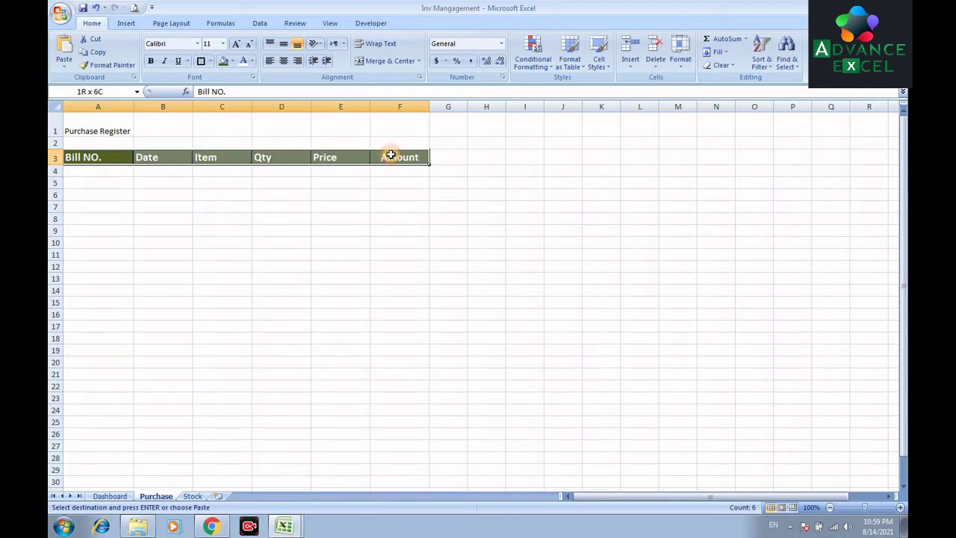
click(232, 63)
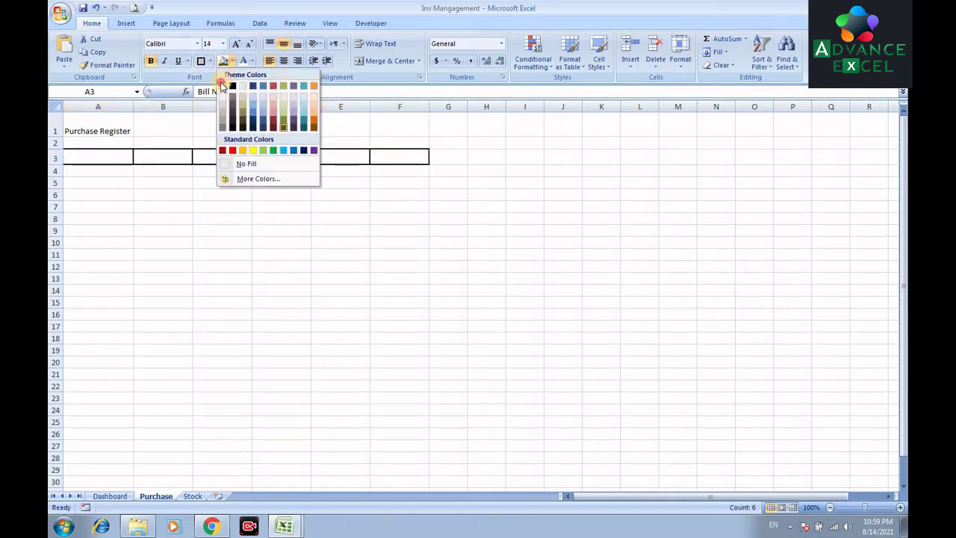
click(223, 86)
click(250, 63)
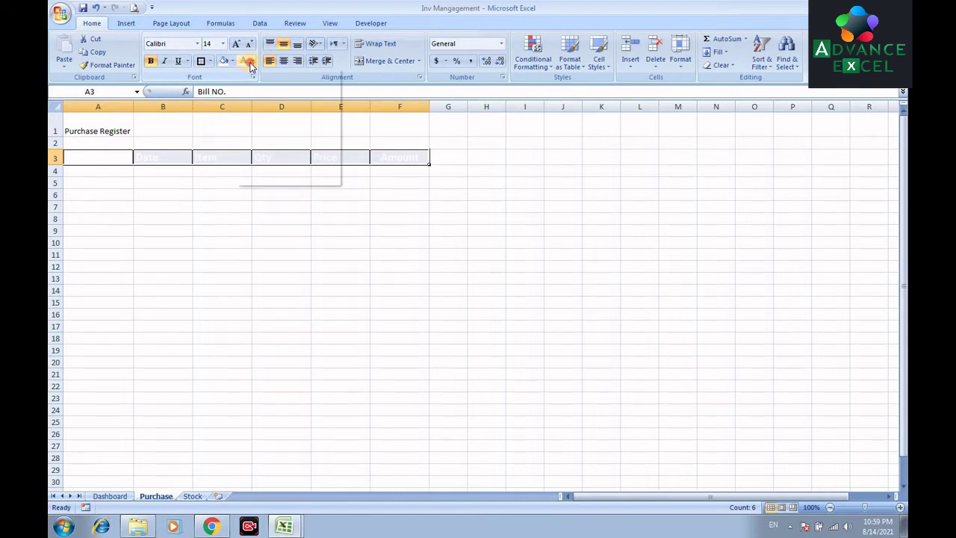
click(252, 100)
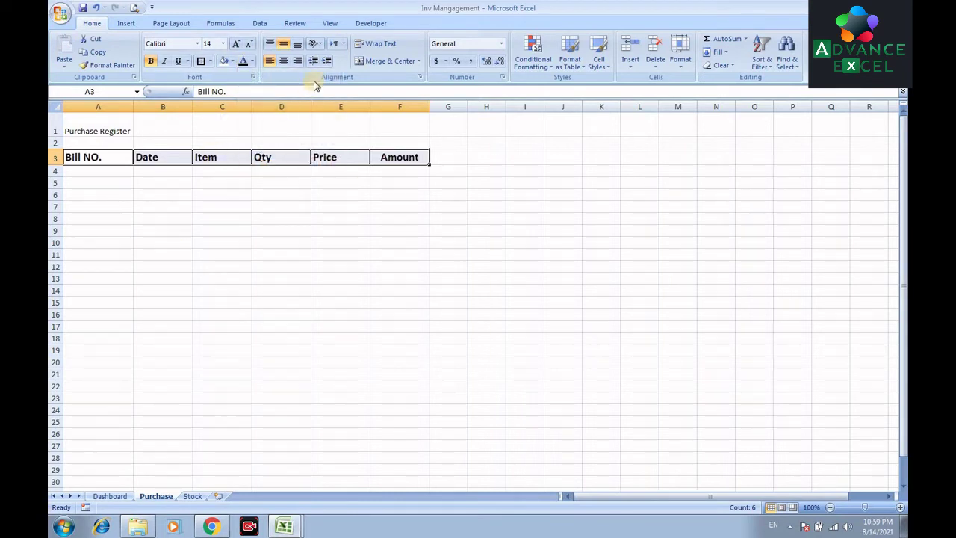
Step: Center the A3:F3 headers horizontally and apply All Borders to them
click(283, 61)
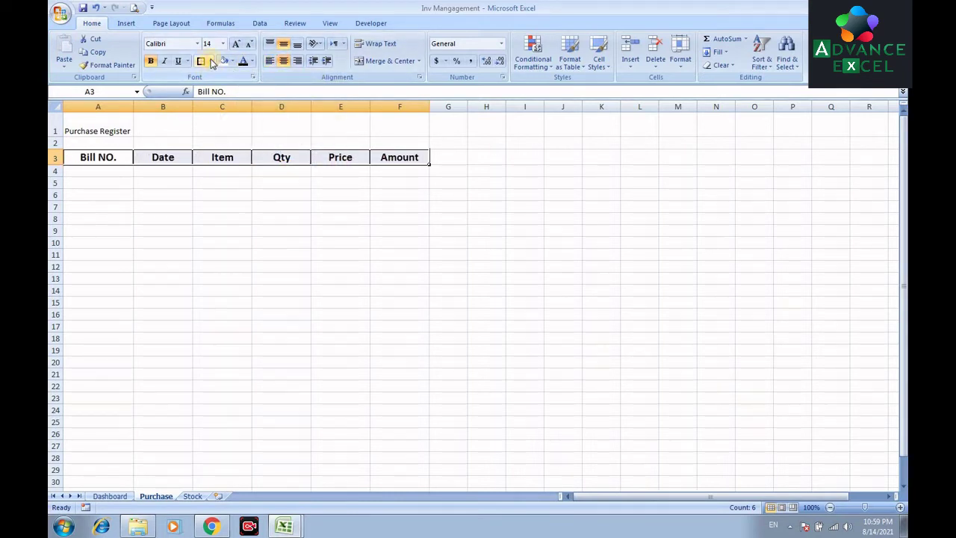
click(211, 61)
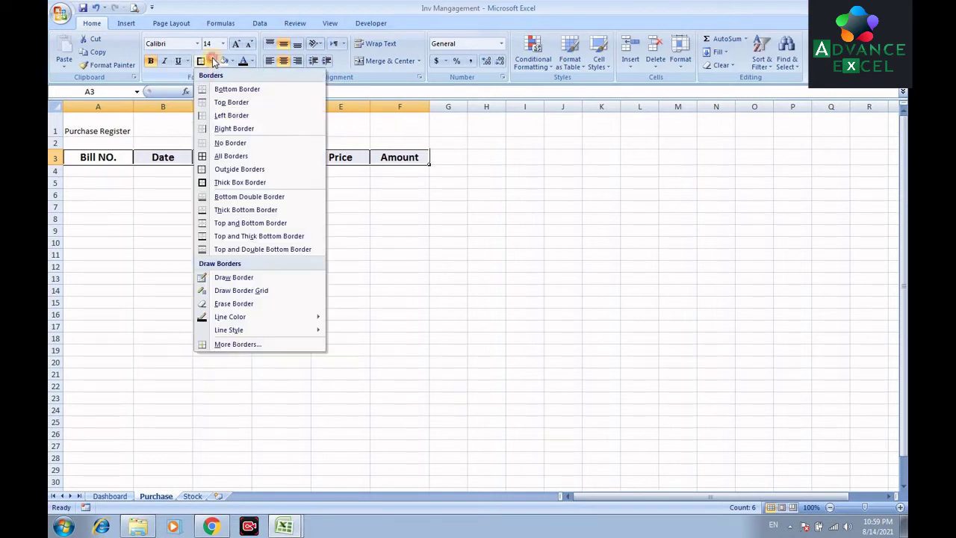
click(216, 157)
drag(157, 263, 156, 255)
Step: Merge and center the Purchase Register title across A1:F1 and middle-align it vertically
drag(98, 130, 387, 123)
click(372, 62)
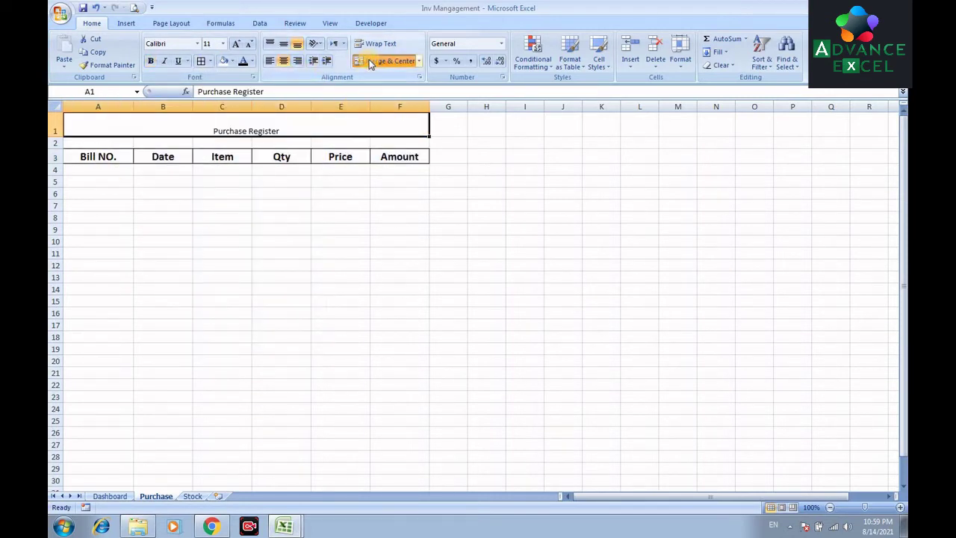
click(283, 43)
Step: Enlarge the Purchase Register title to size 22 and make it bold
click(236, 44)
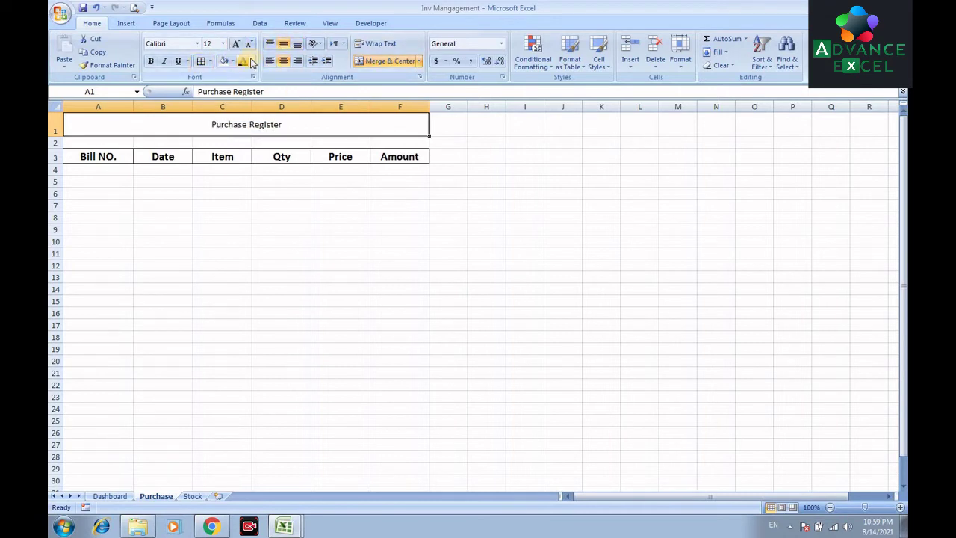
click(236, 44)
click(236, 43)
click(235, 43)
click(235, 43)
click(235, 44)
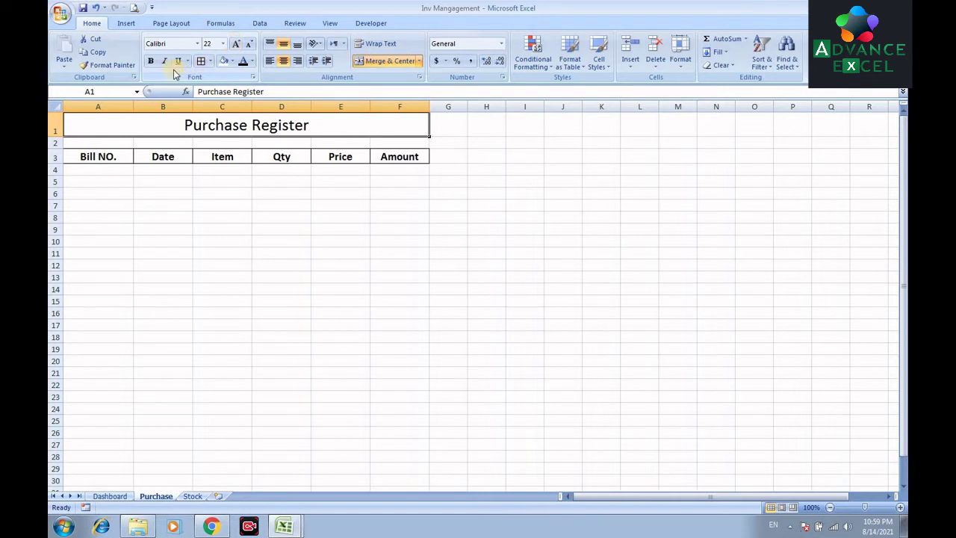
click(151, 61)
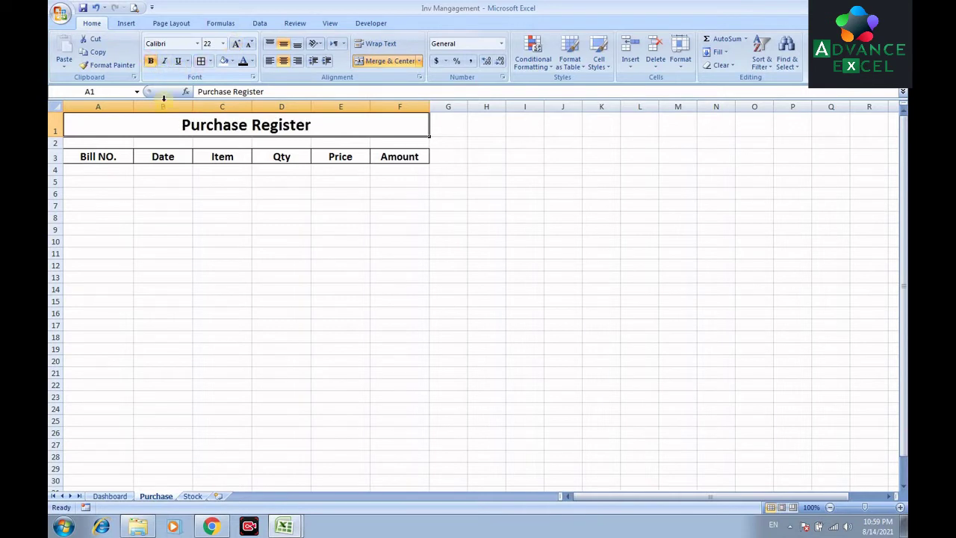
Step: Extend the merged Purchase Register title down over row 2 so it spans A1:F2, centered
drag(141, 124, 145, 138)
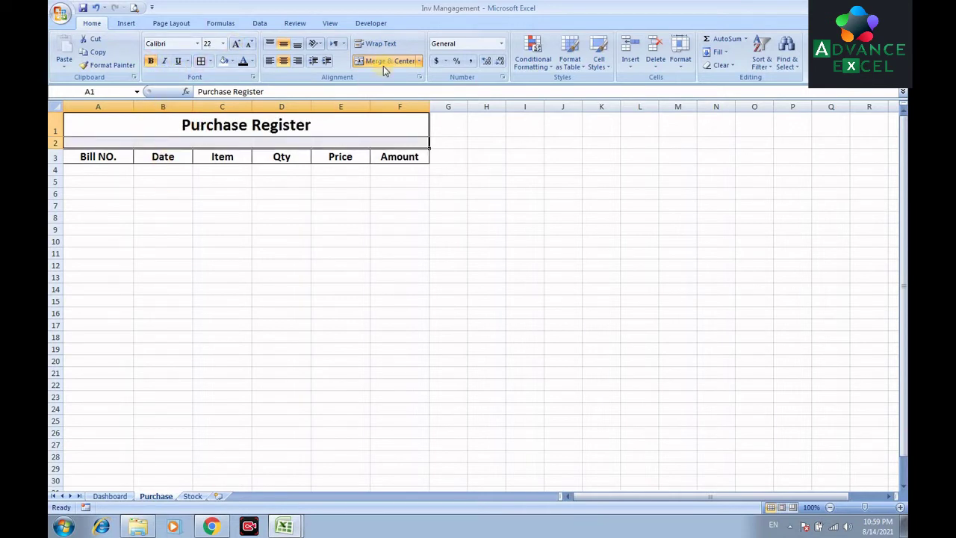
click(385, 61)
click(385, 61)
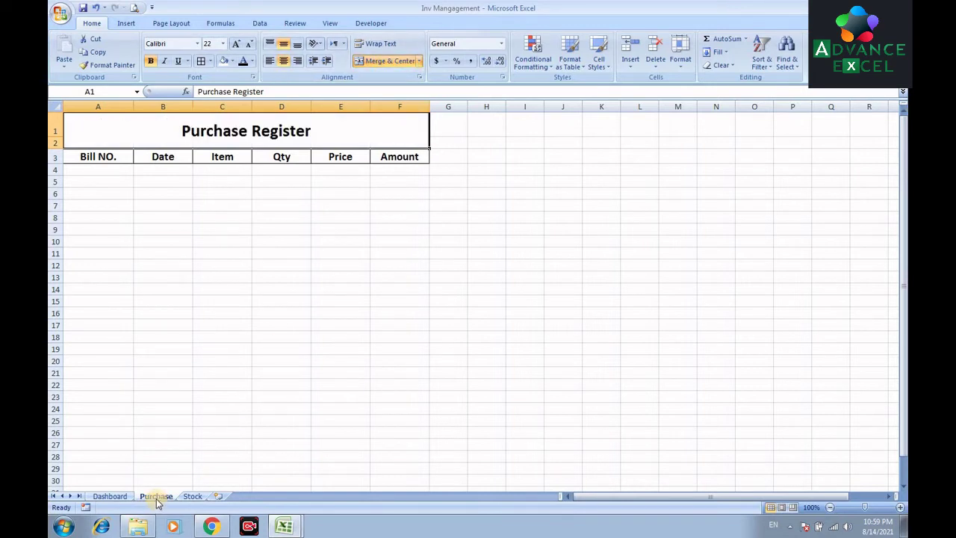
drag(299, 335, 336, 326)
click(455, 129)
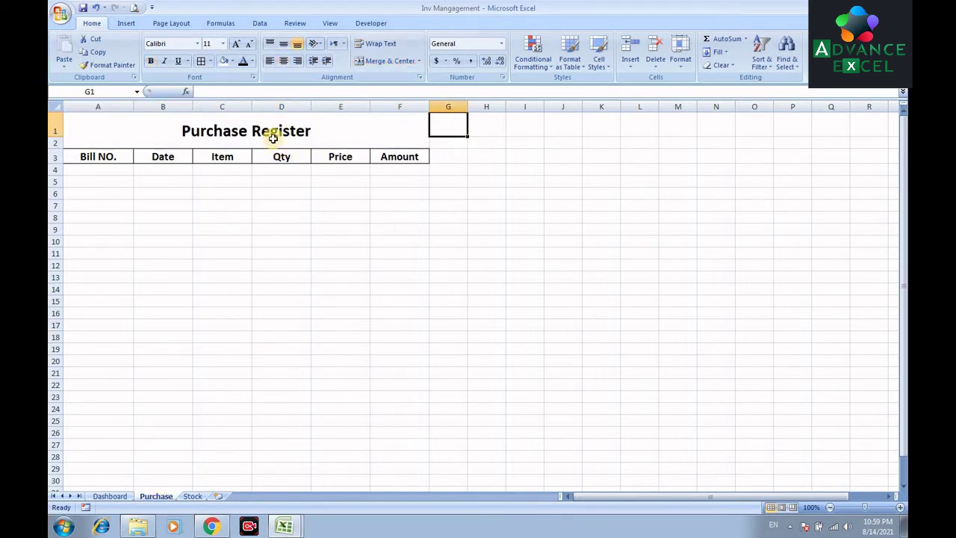
Step: Copy the Stock Sheet button from the Dashboard to the Purchase sheet beside the title and change its text to Dashboard
click(110, 497)
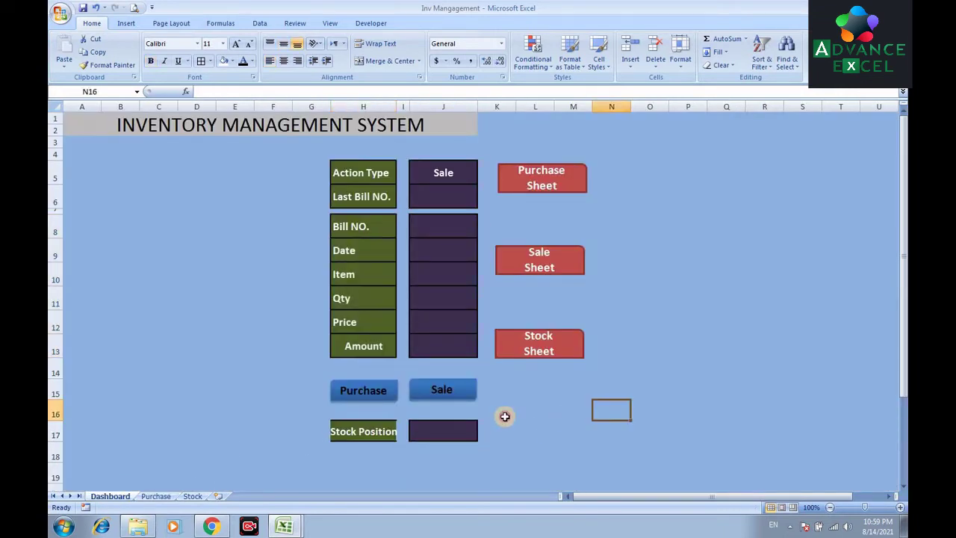
click(527, 331)
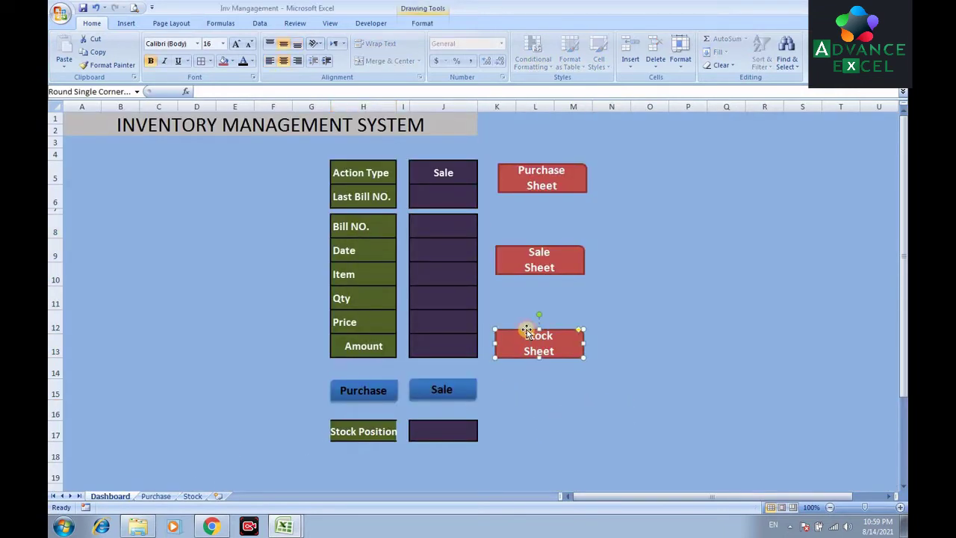
click(156, 496)
click(485, 131)
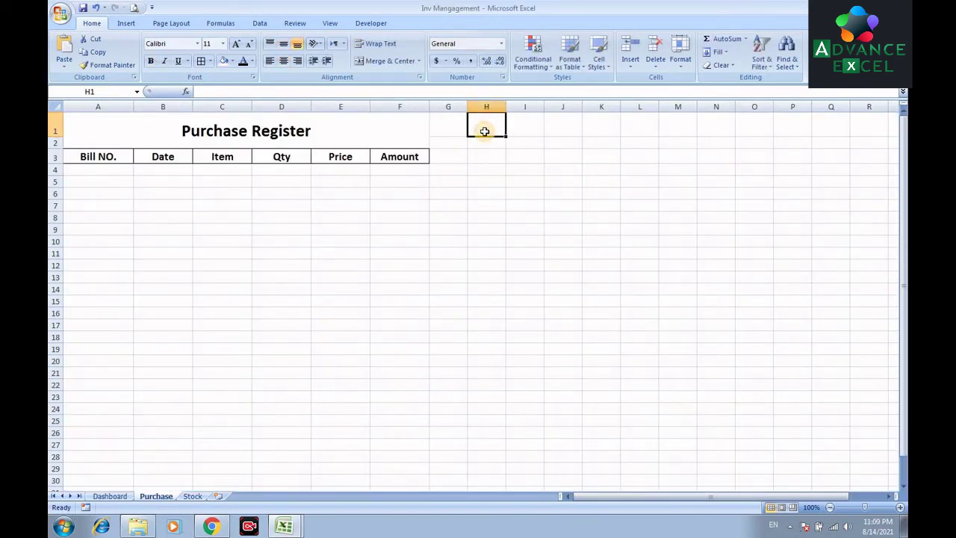
key(ctrl+v)
mouse_move(533, 133)
mouse_down()
mouse_move(487, 134)
mouse_move(523, 136)
mouse_up()
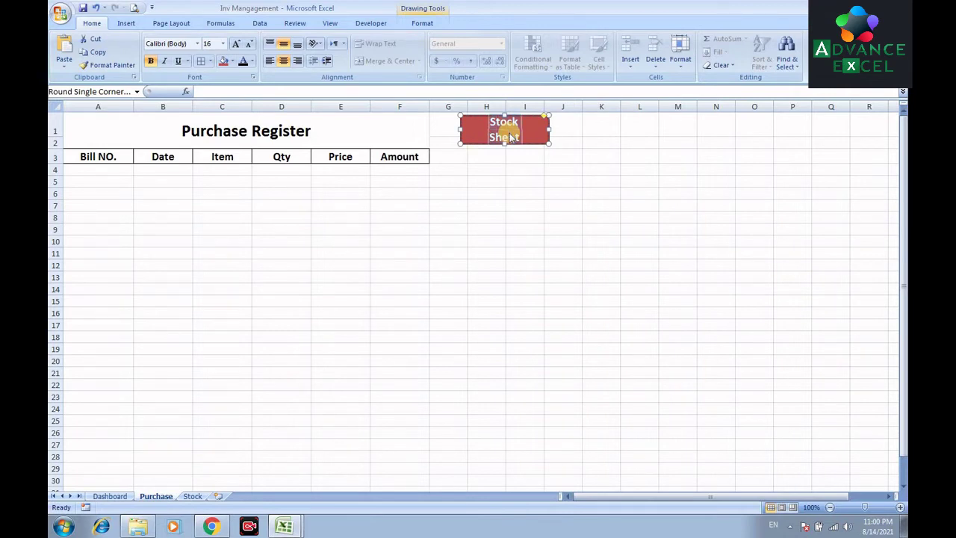
text(ashboard)
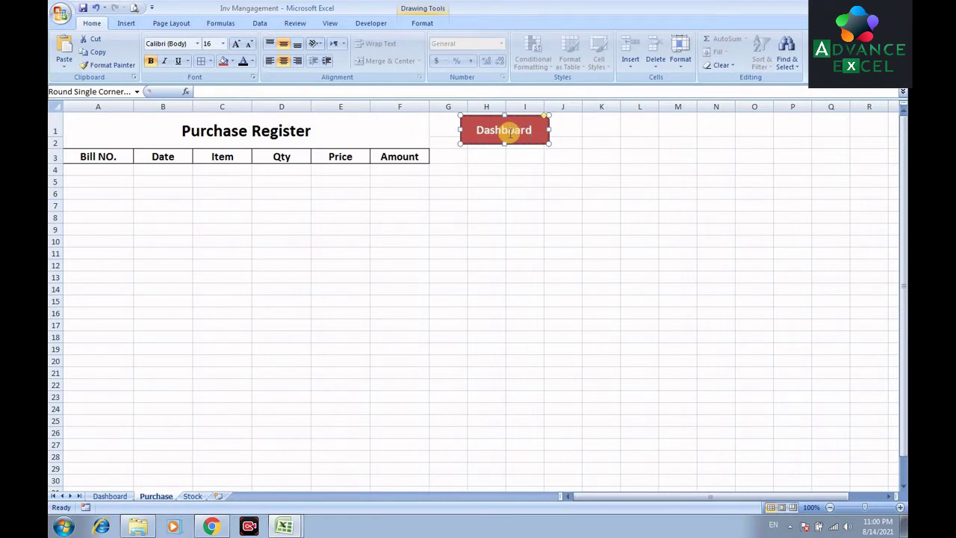
click(498, 170)
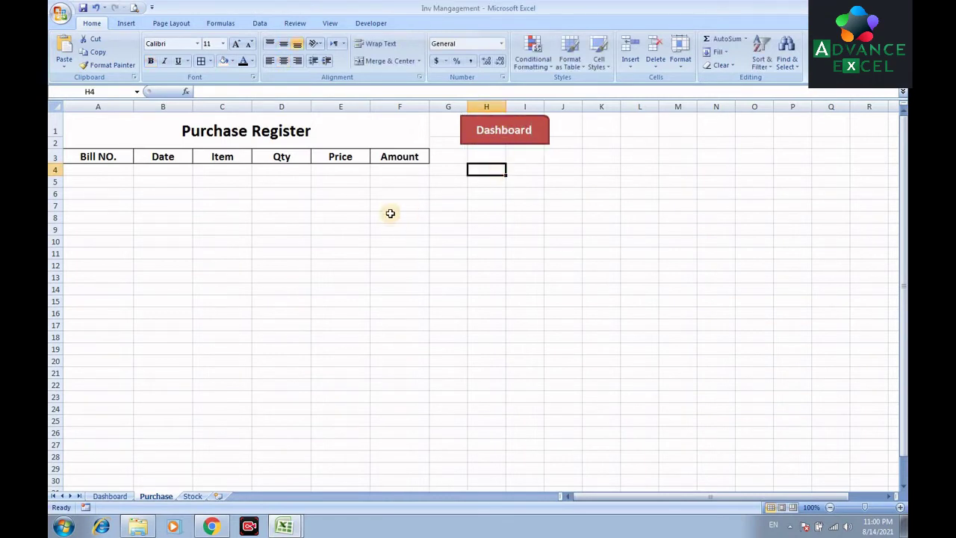
Step: Hide the gridlines on the Purchase sheet
click(260, 23)
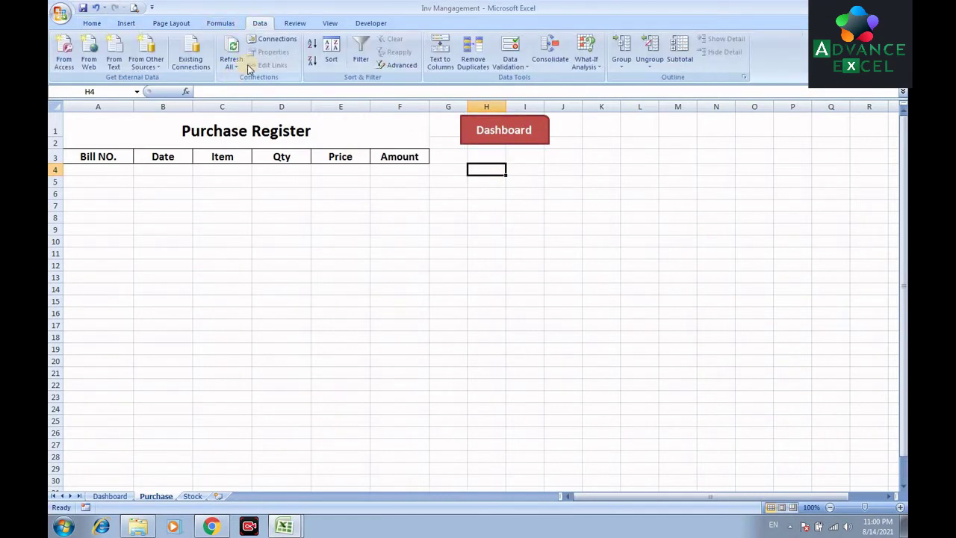
click(329, 24)
click(208, 52)
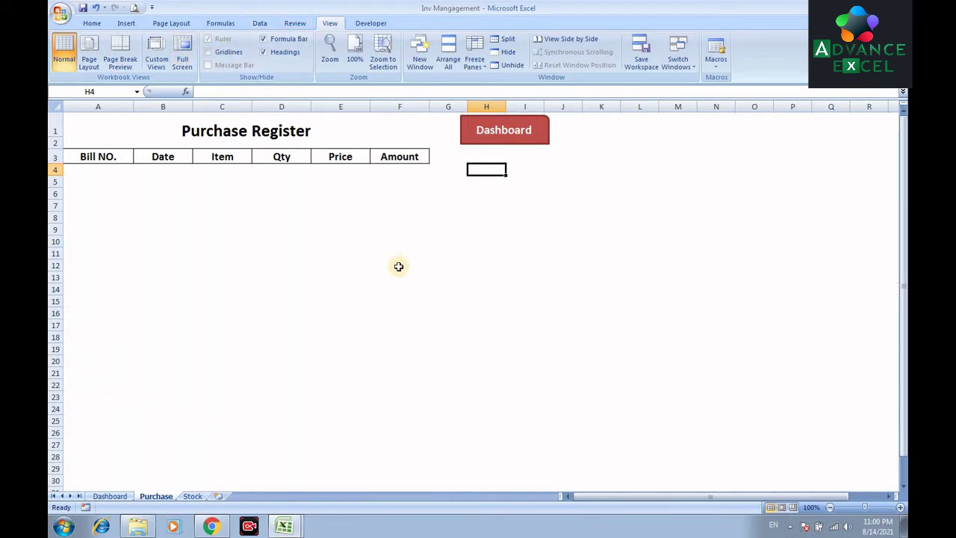
click(379, 268)
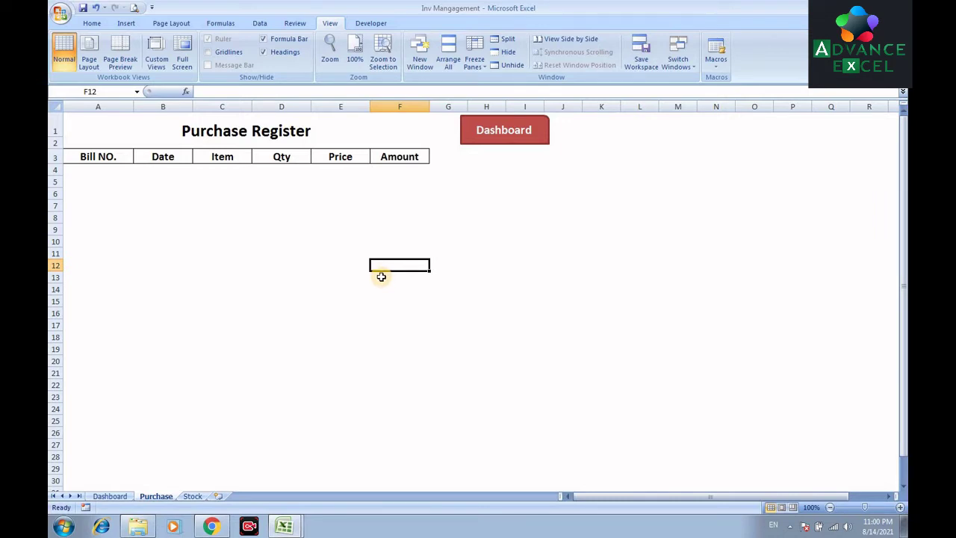
Step: Record a macro named Godashboard in This Workbook that goes to the Dashboard sheet and selects cell O9, then stop recording
click(372, 23)
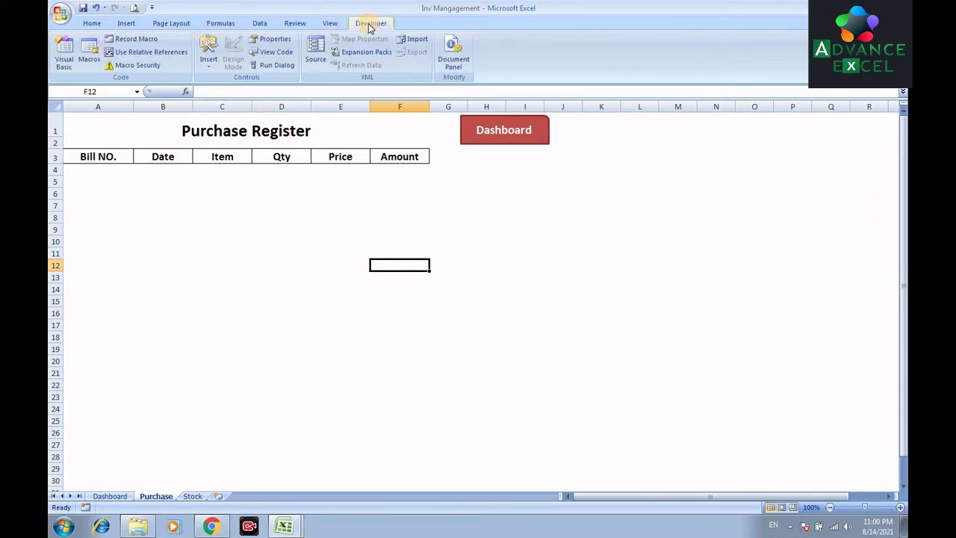
click(133, 41)
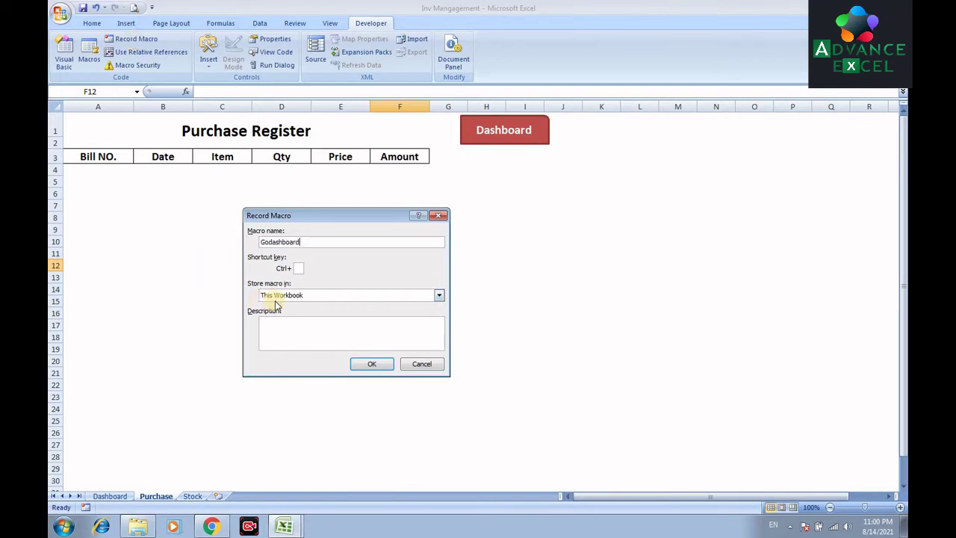
click(359, 364)
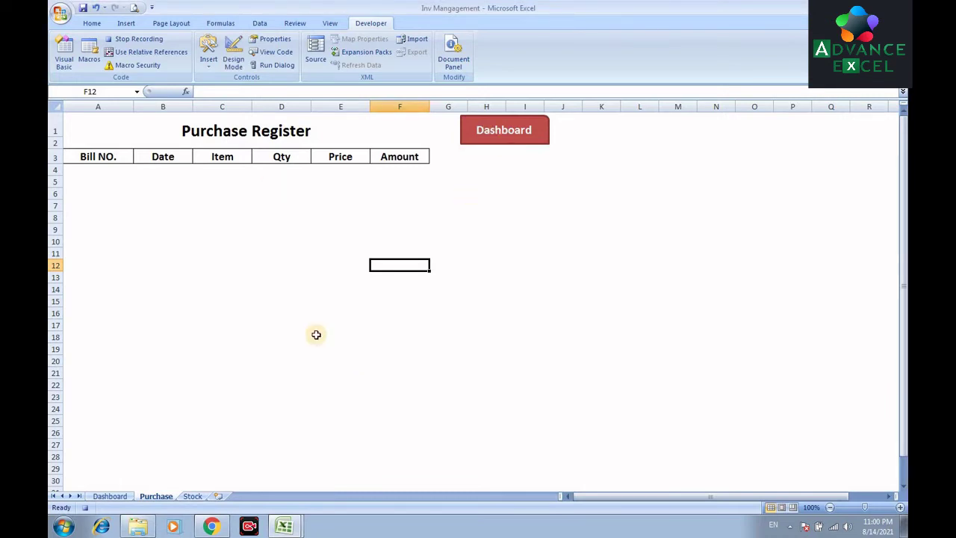
click(112, 495)
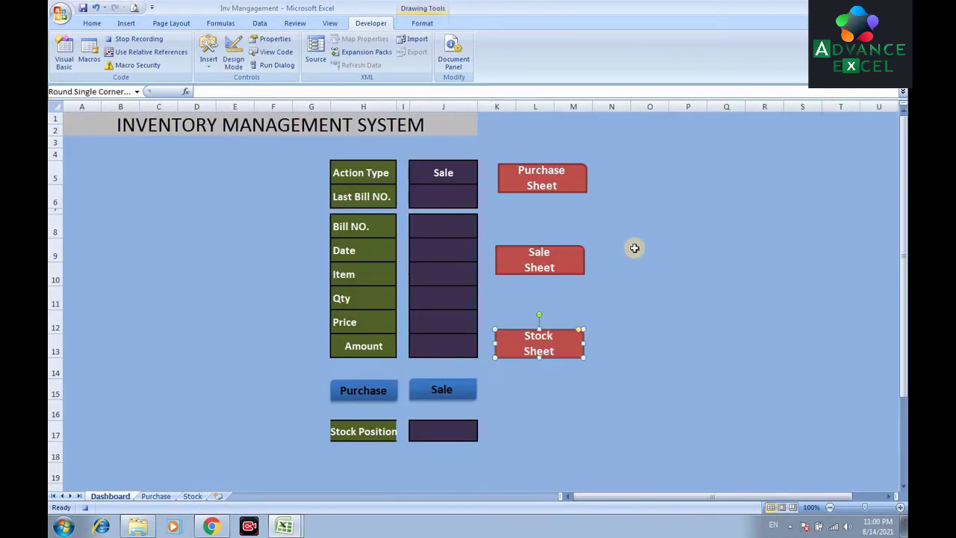
click(136, 39)
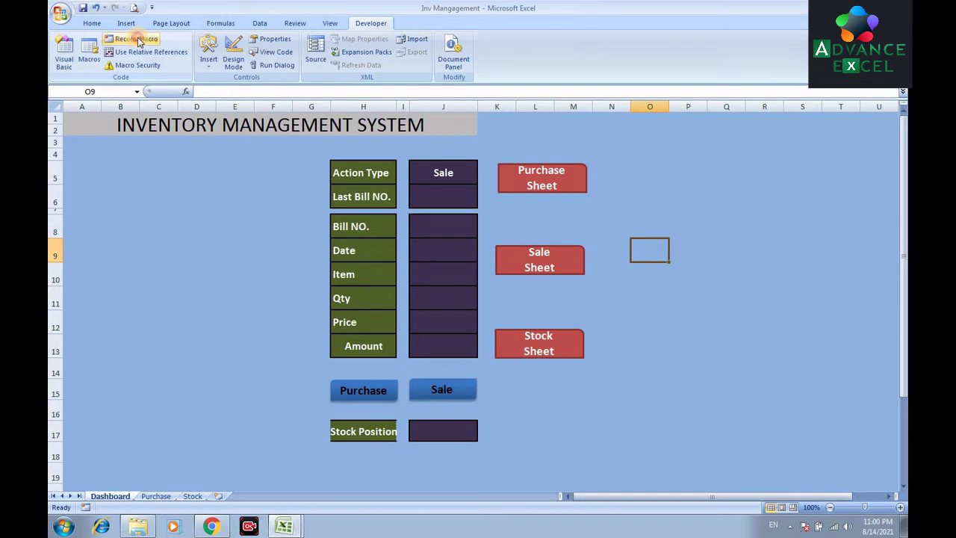
Step: Assign the Godashboard macro to the Dashboard button on the Purchase sheet and test the button
click(156, 496)
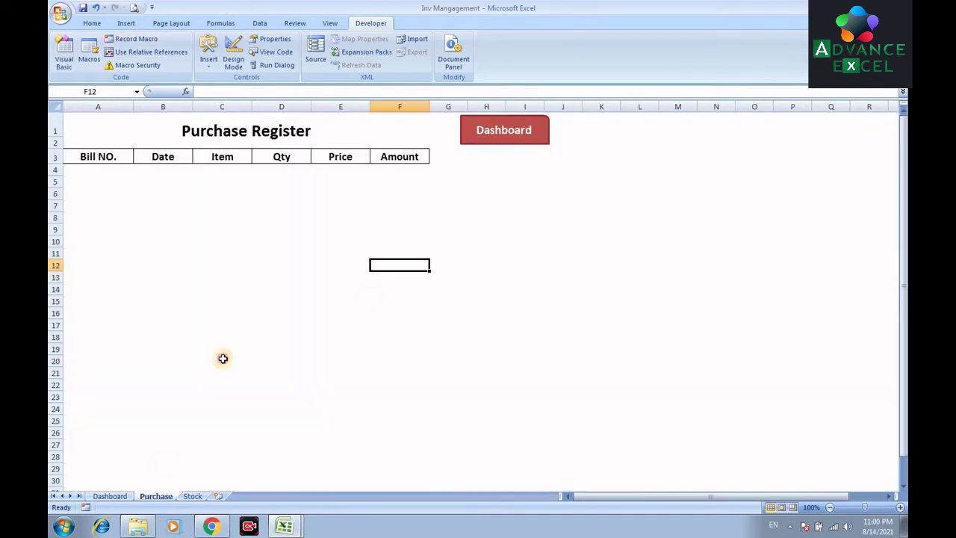
click(514, 133)
right_click(506, 130)
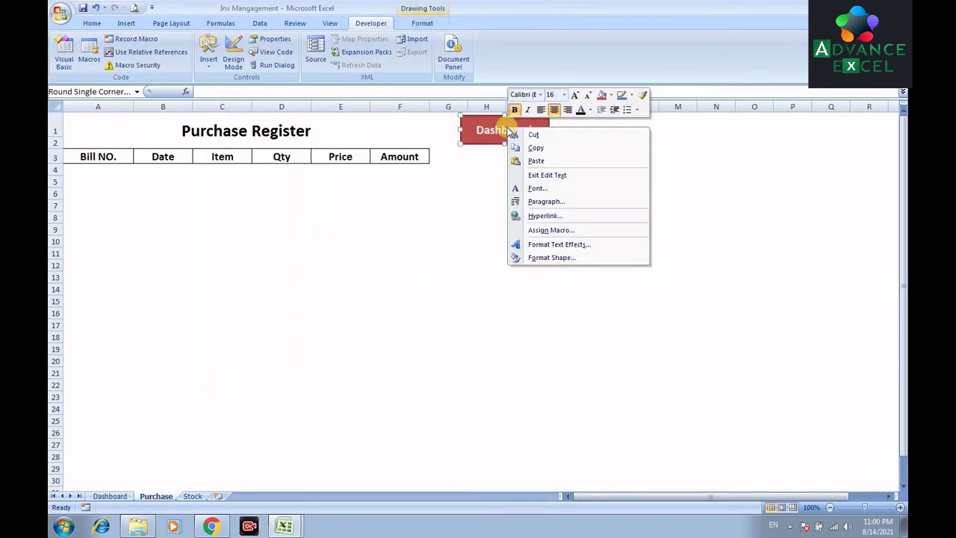
click(562, 229)
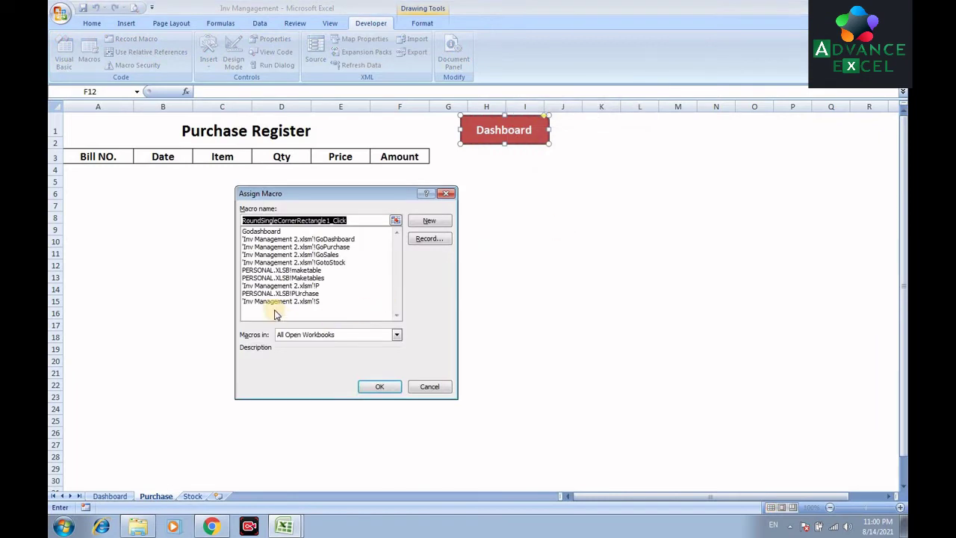
click(262, 232)
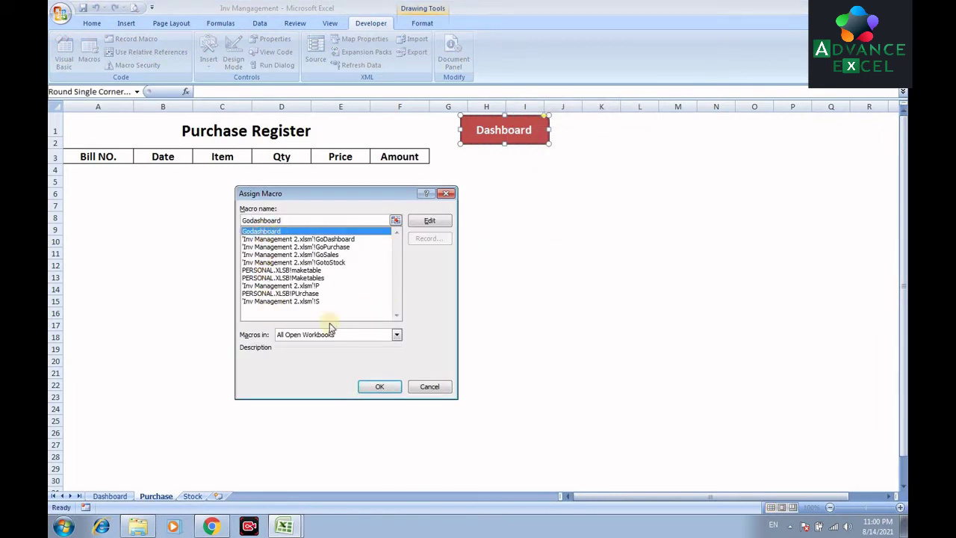
click(364, 385)
click(538, 278)
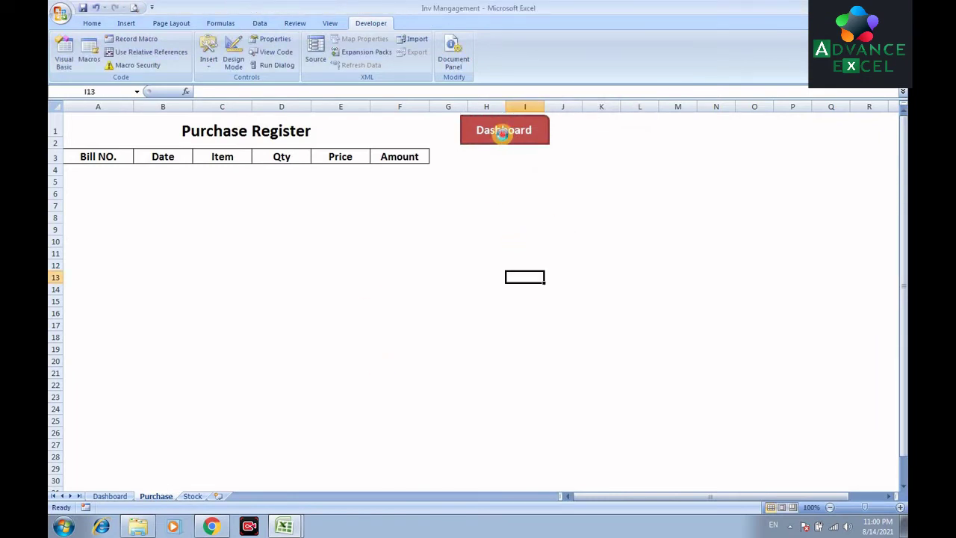
click(504, 131)
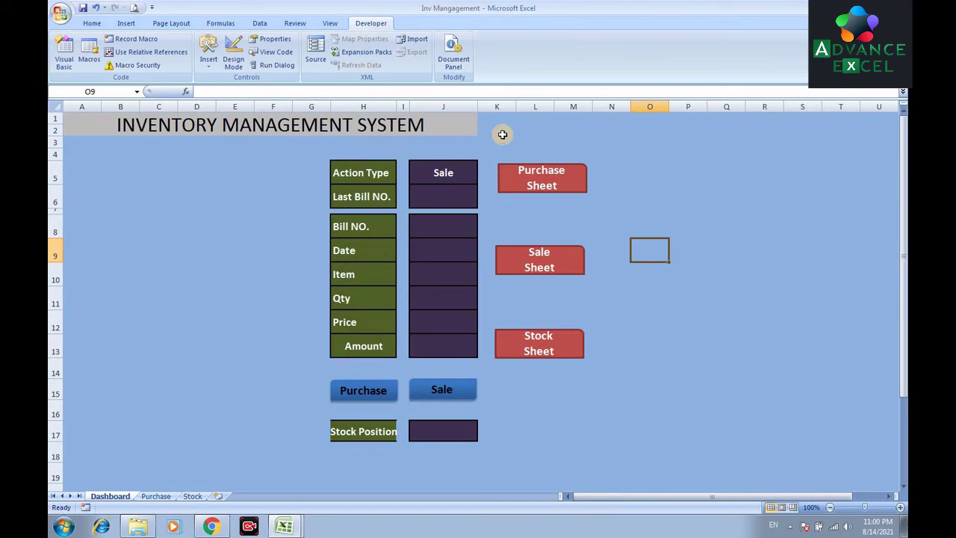
Step: Create a copy of the Purchase sheet at the end of the Inv Mangagement.xlsm workbook
click(157, 497)
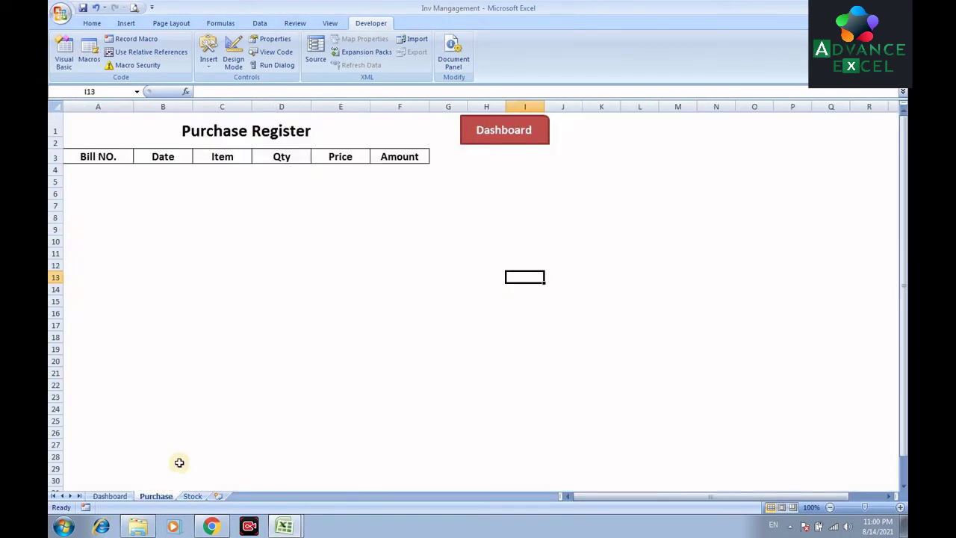
right_click(162, 499)
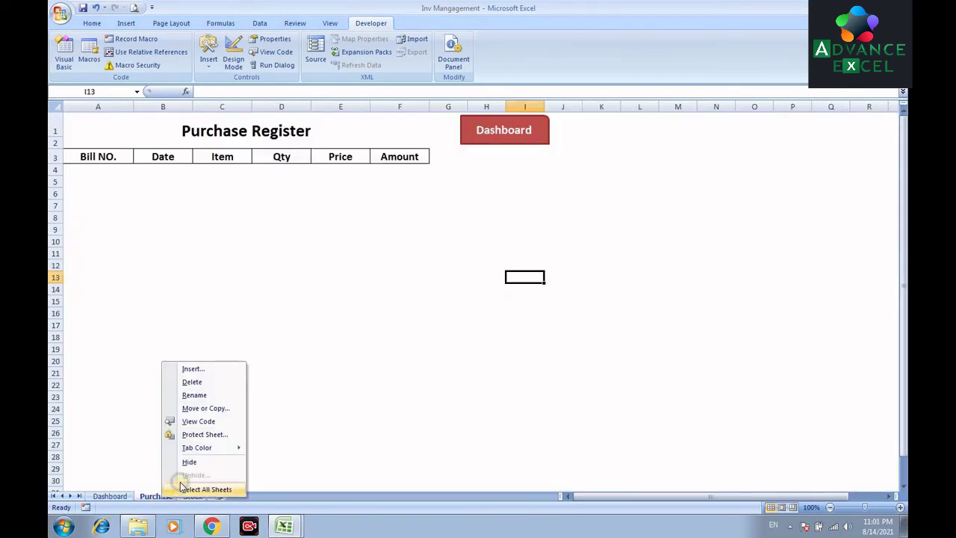
click(203, 411)
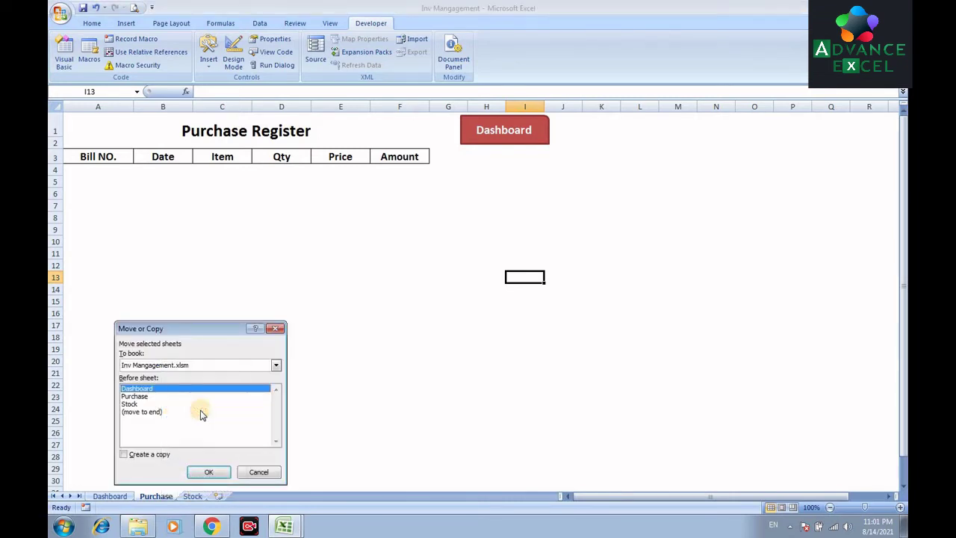
click(148, 455)
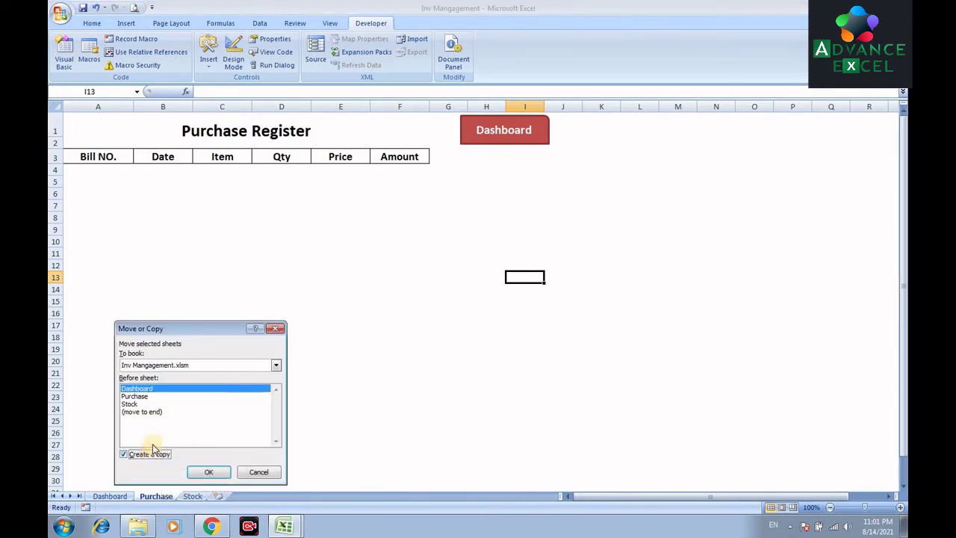
click(203, 473)
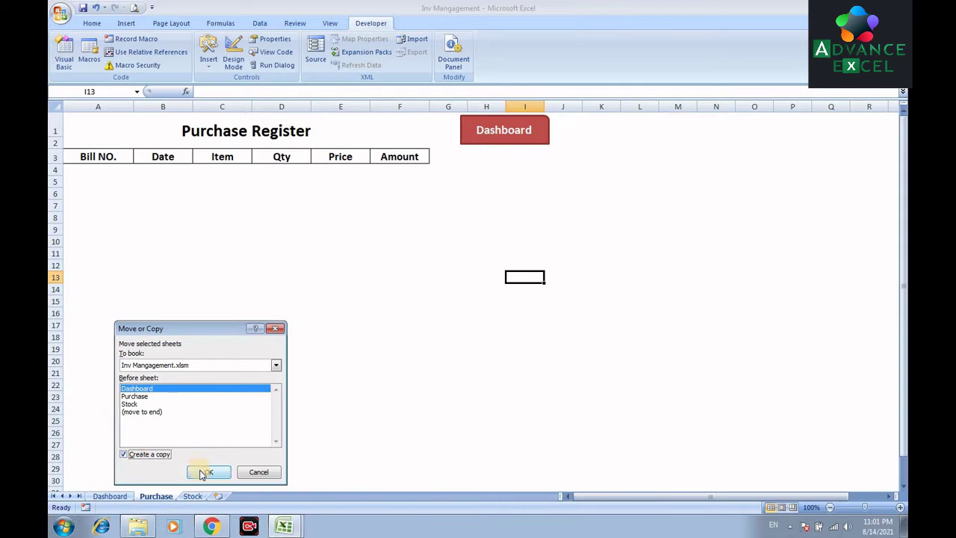
click(150, 412)
click(204, 471)
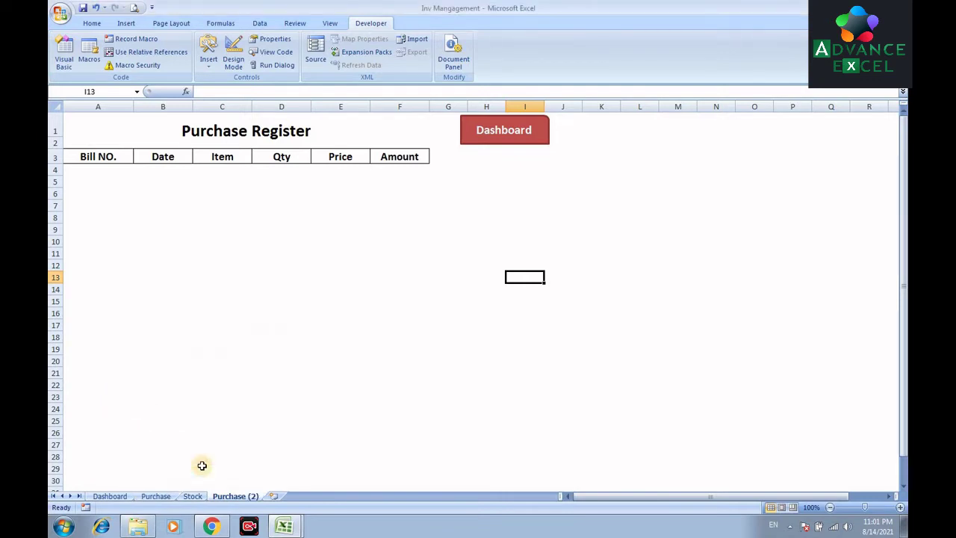
Step: Rename the copied Purchase sheet as Sale and move it between the Purchase and Stock sheets
right_click(232, 502)
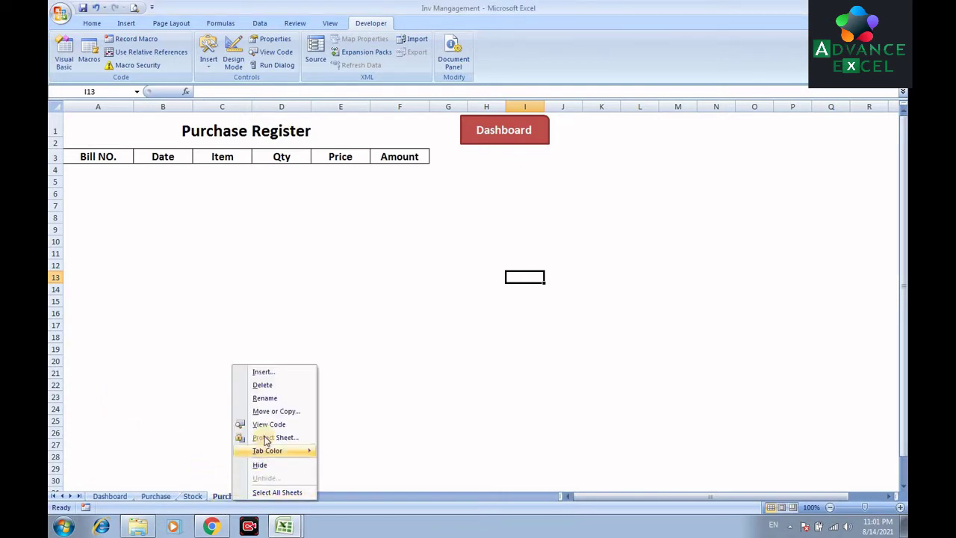
click(269, 399)
text(Sal)
key(Return)
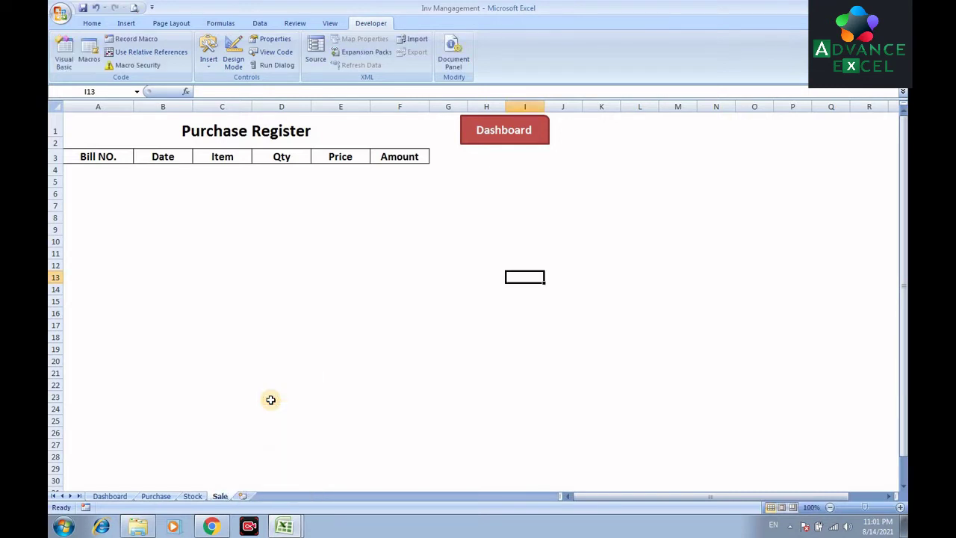
click(195, 473)
drag(223, 499, 191, 499)
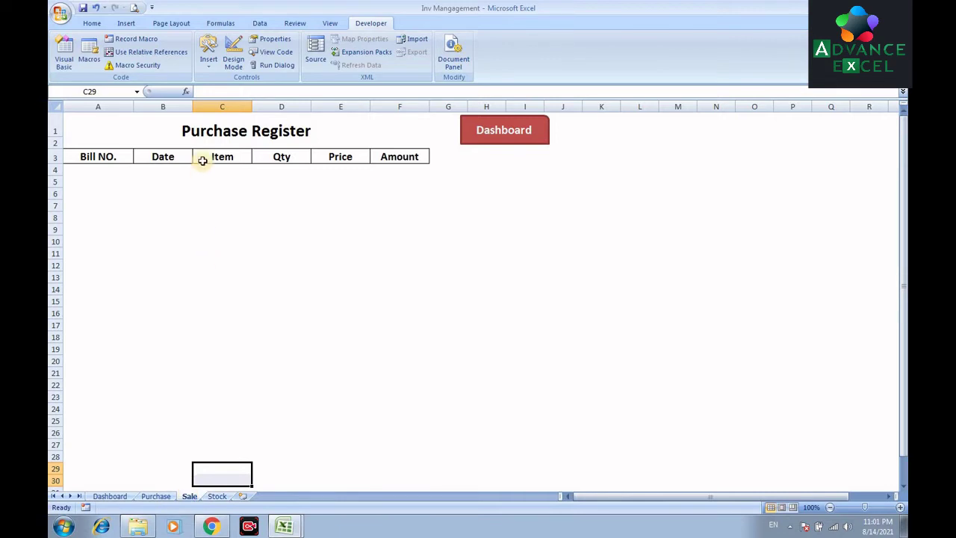
Step: Change the merged title on the Sale sheet to Sale Register
click(214, 128)
double_click(241, 128)
drag(248, 131, 175, 128)
text(Sale)
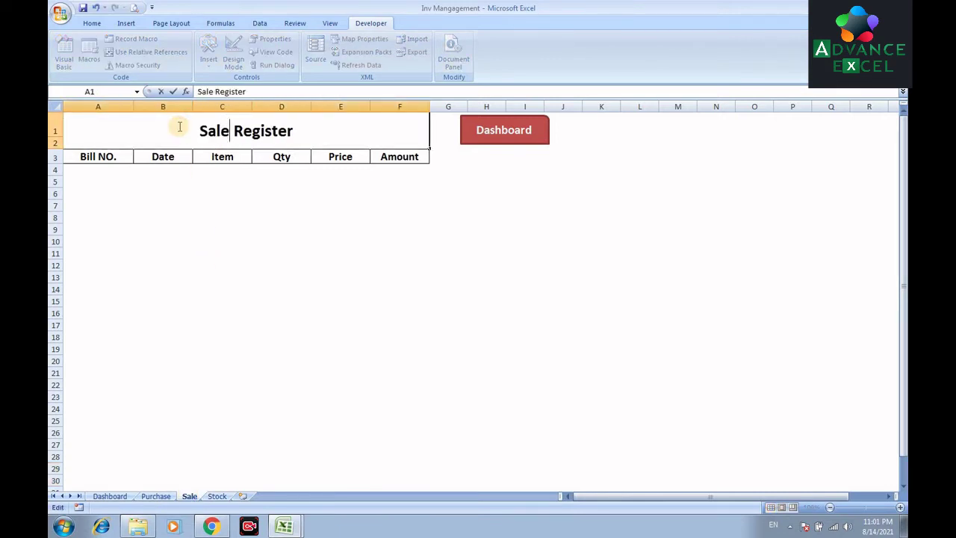
key(Return)
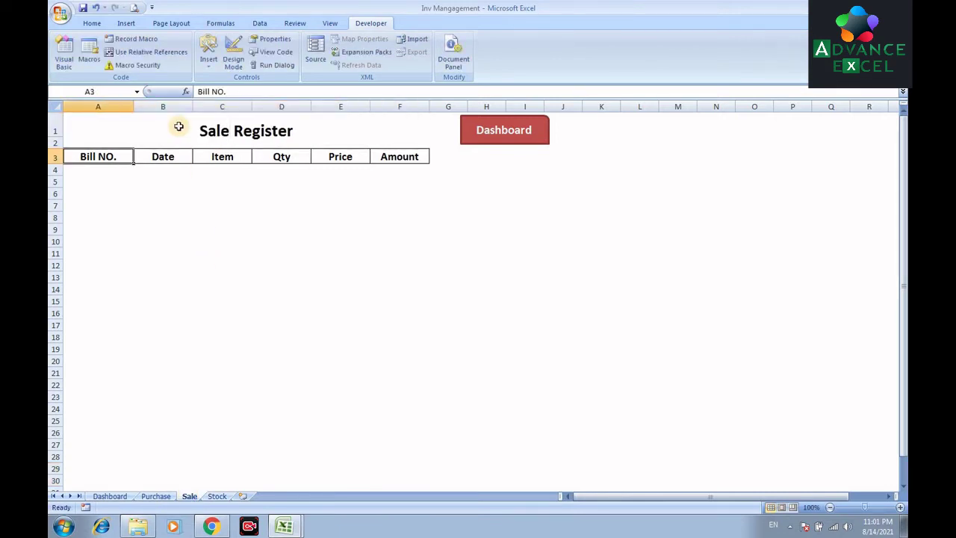
Step: Hide the gridlines on the Stock sheet
click(217, 496)
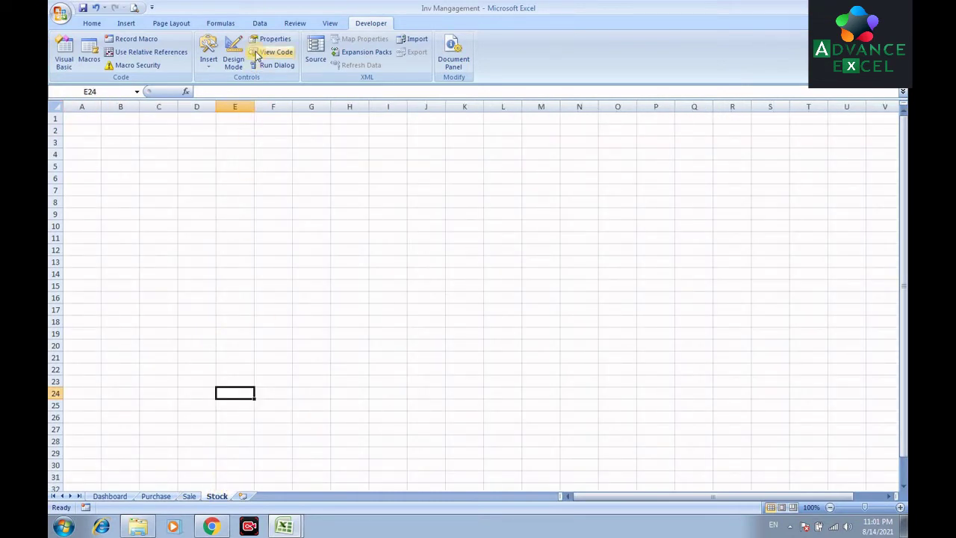
click(329, 24)
click(209, 51)
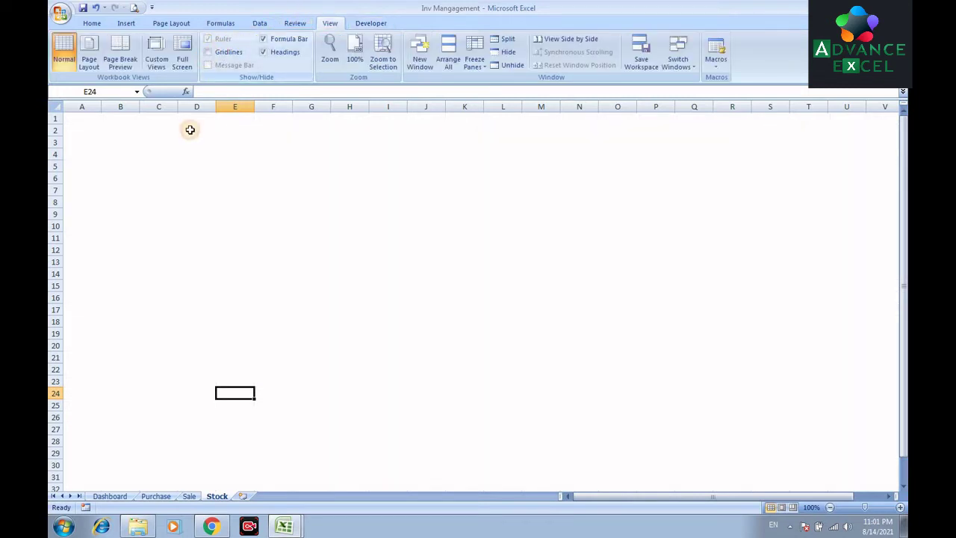
Step: Enter the title Stock Register in cell A1 of the Stock sheet
click(85, 119)
text(Stock Register)
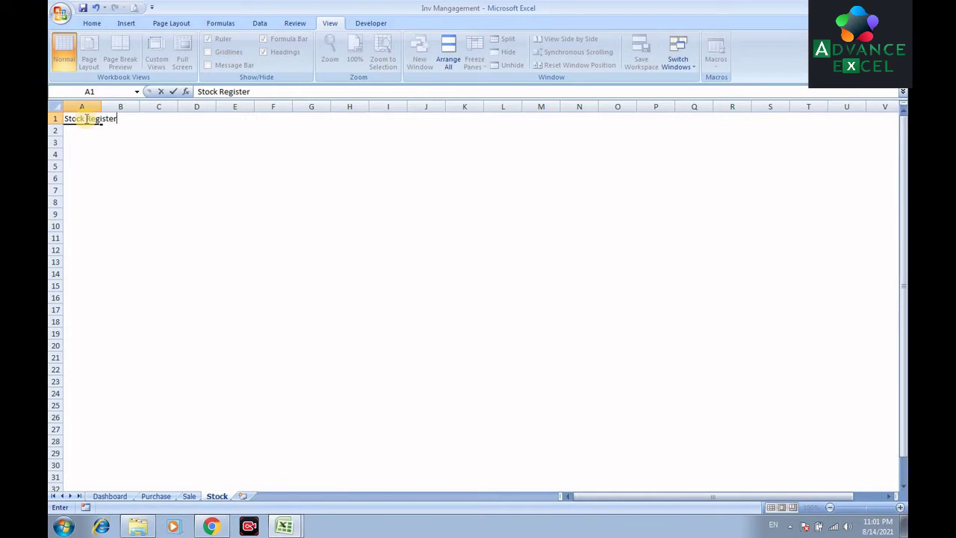
key(Return)
click(85, 119)
key(shift+Right)
key(shift+Right)
key(shift+Right)
key(shift+Right)
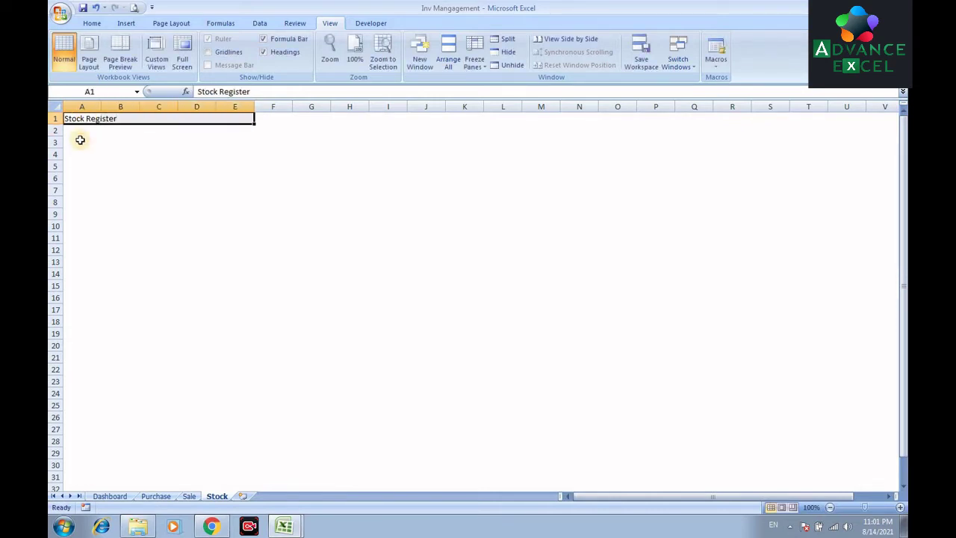
Step: Enter the headings Item Name, Purchase Qty, Sale Qty and Available Stock in cells A3 to D3 of the Stock sheet
click(80, 141)
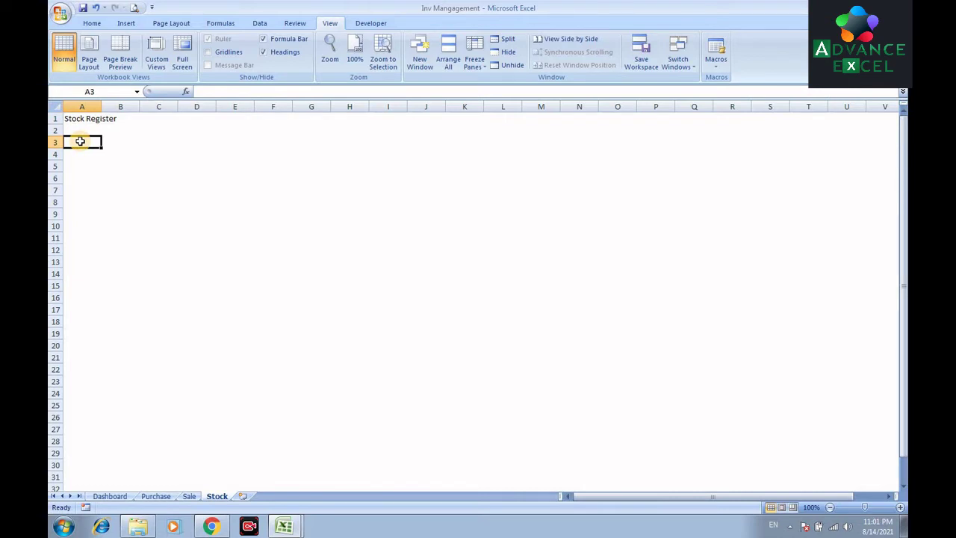
text(Item Name)
key(Tab)
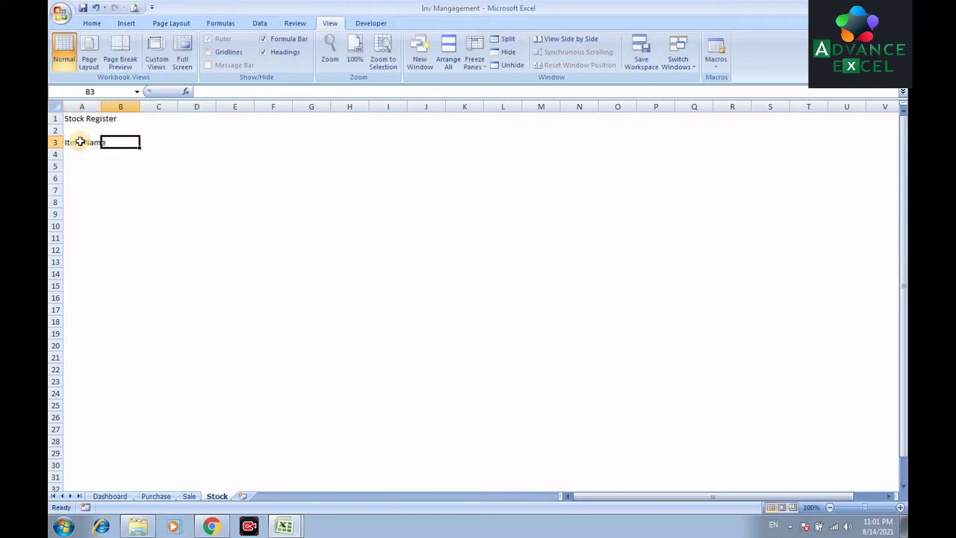
text(Purchase Qty)
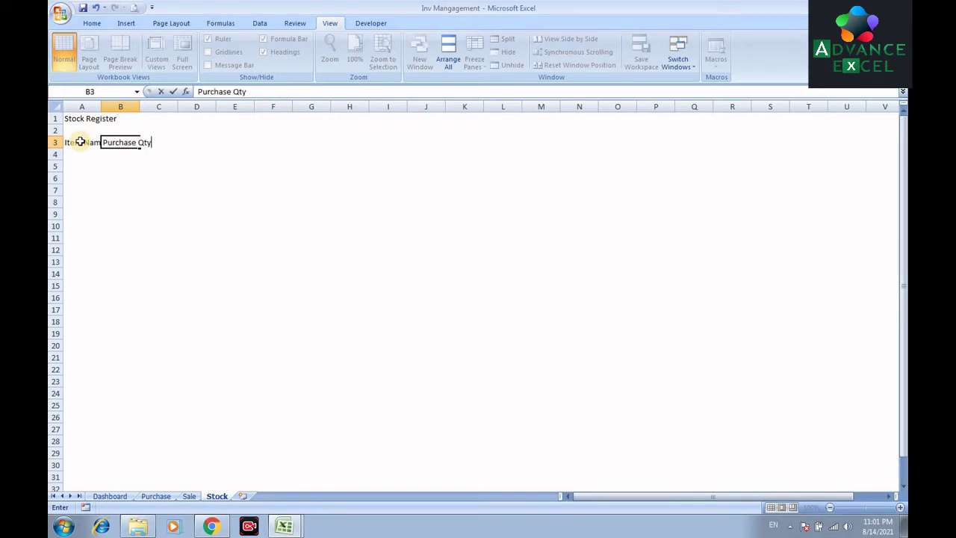
key(Tab)
text(S)
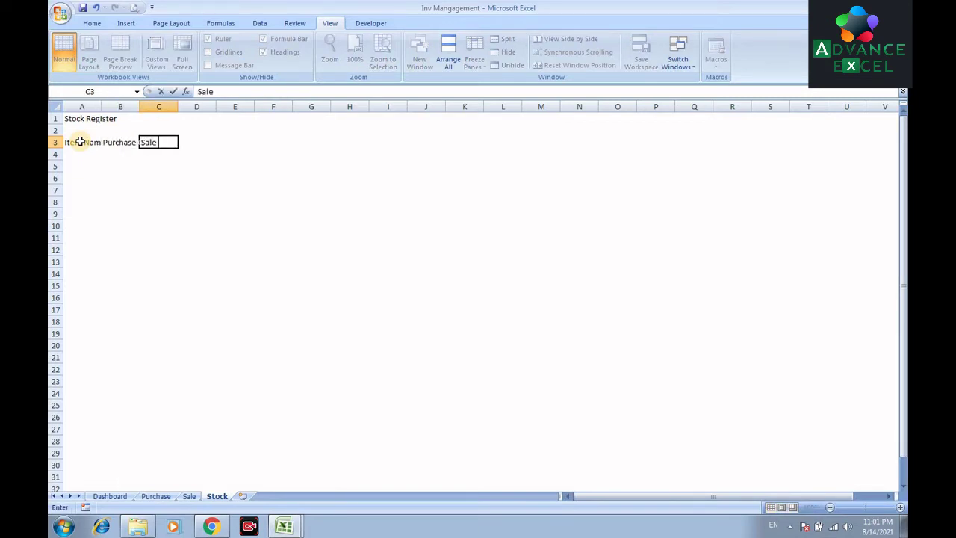
key(Tab)
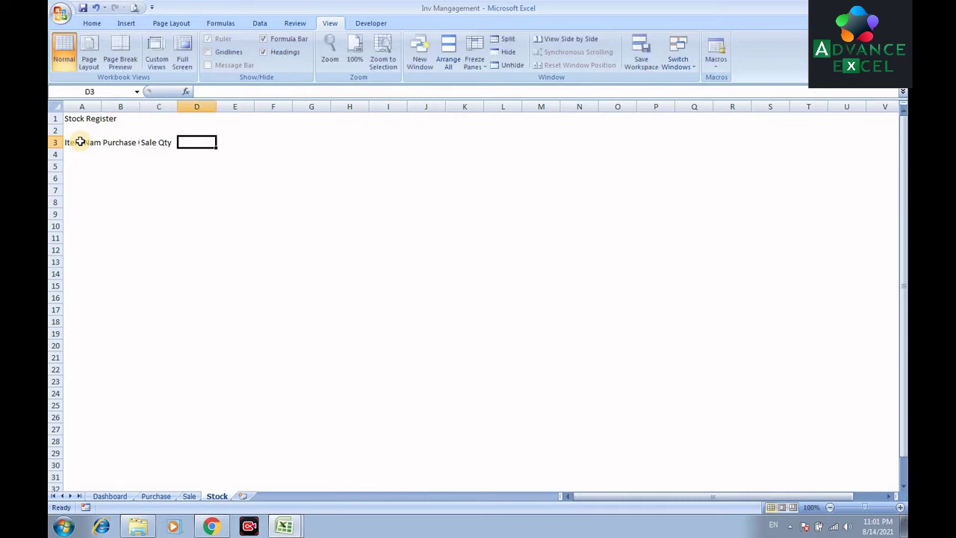
text(Available Stock)
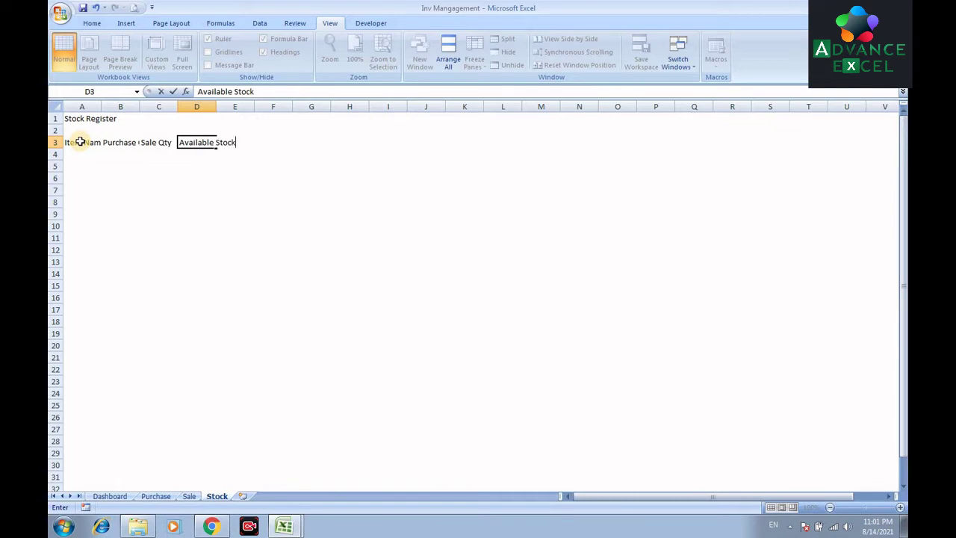
key(Return)
Step: AutoFit columns A to D of the Stock sheet to their contents
click(80, 142)
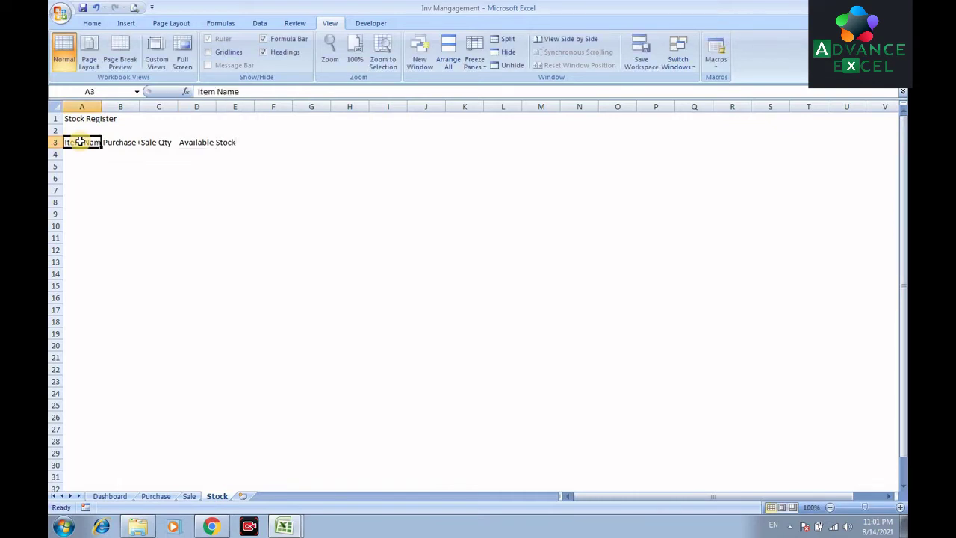
drag(86, 107, 192, 116)
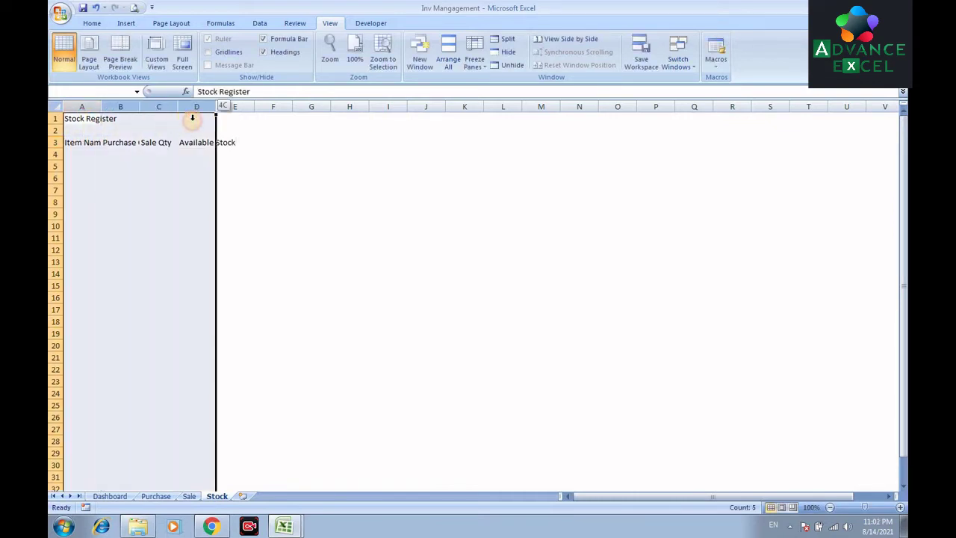
double_click(177, 106)
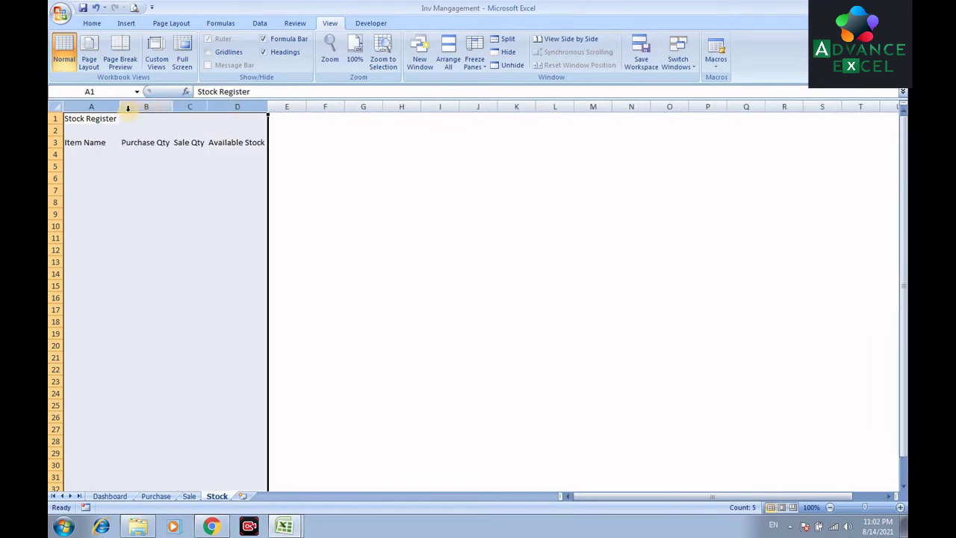
Step: Format the Stock sheet headings in A3:D3 with centered alignment, a font four sizes larger and borders around every cell
drag(100, 136, 233, 143)
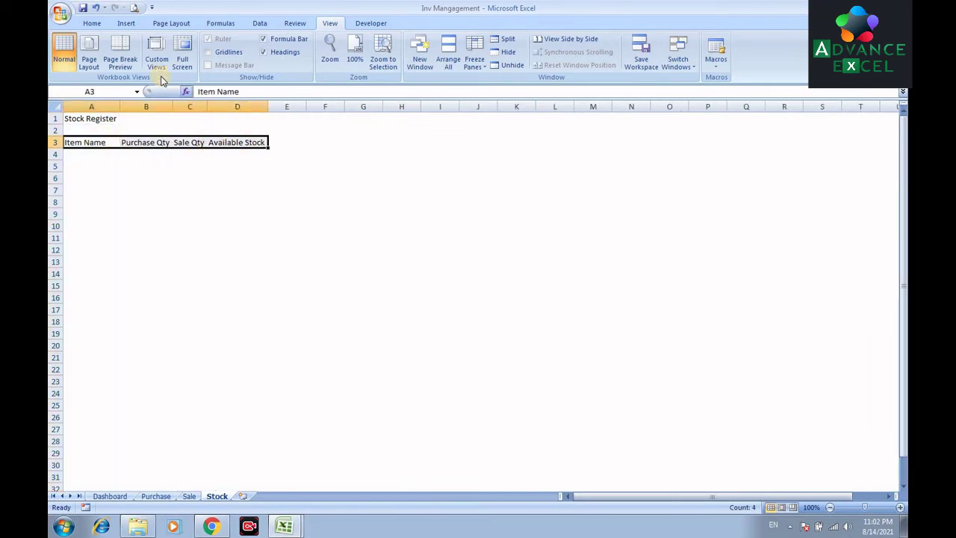
click(91, 24)
click(283, 44)
click(283, 60)
click(234, 45)
click(234, 45)
click(234, 45)
click(234, 45)
click(200, 60)
Step: Refit the widths of columns A to D to the enlarged Stock sheet headings
drag(112, 107, 265, 106)
double_click(267, 106)
click(284, 208)
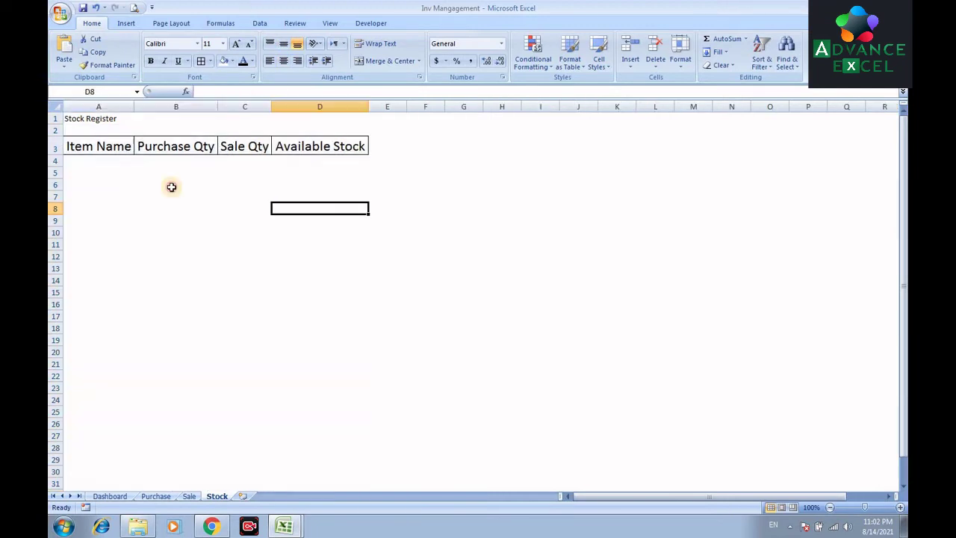
Step: Merge and center the Stock Register title across A1:D2 with middle vertical alignment
drag(118, 119, 226, 121)
drag(327, 130, 327, 131)
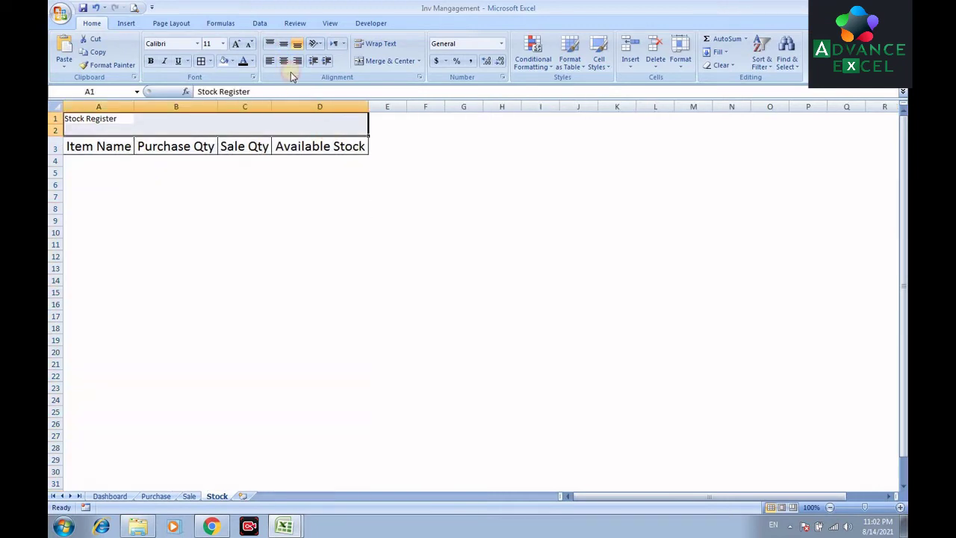
click(284, 43)
click(361, 63)
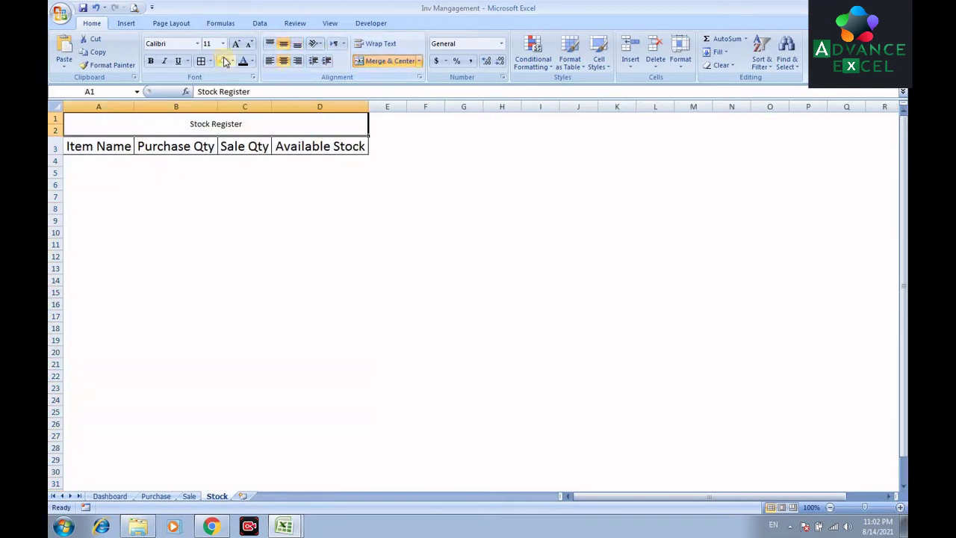
Step: Increase the font size of the Stock Register title to 24
click(231, 46)
click(231, 46)
click(231, 46)
click(231, 47)
click(231, 47)
click(231, 46)
click(231, 47)
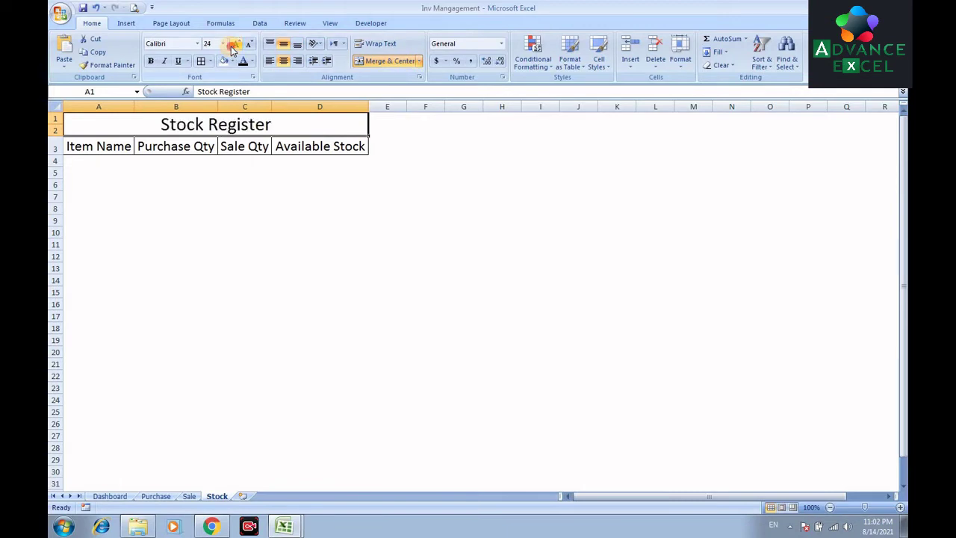
Step: Bold the Stock Register title and enlarge the sheet's layout by widening columns A to D equally and increasing the height of row 2
click(150, 60)
click(175, 233)
drag(112, 107, 351, 107)
drag(134, 106, 190, 107)
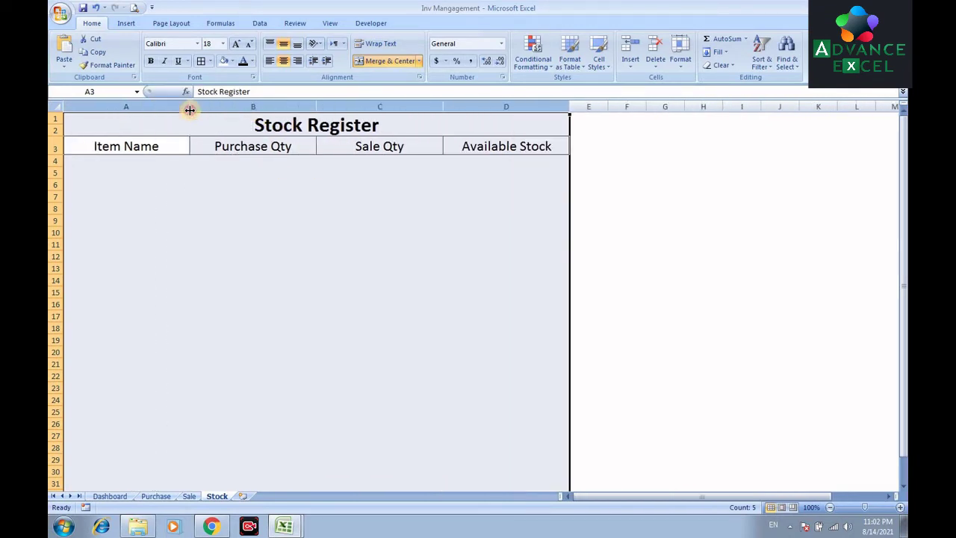
click(251, 211)
click(272, 173)
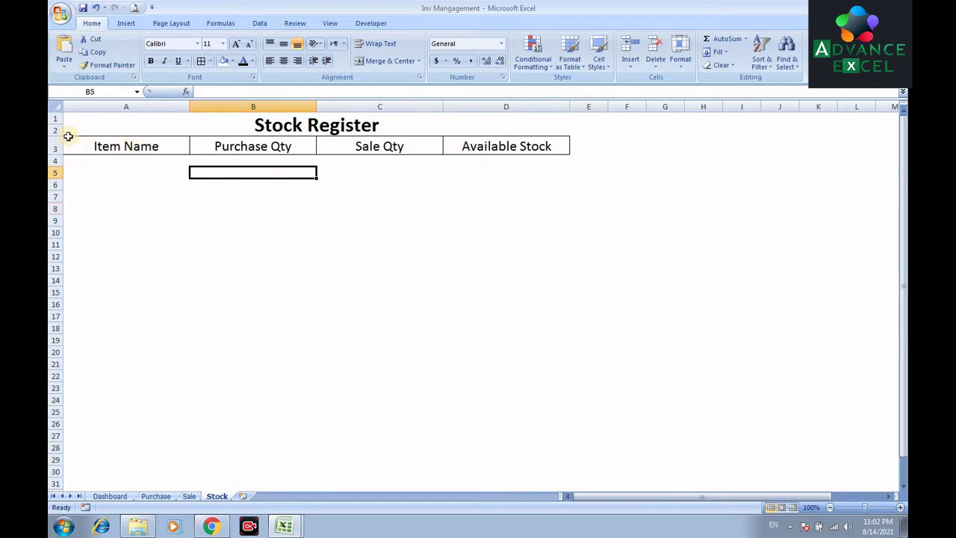
drag(57, 140, 56, 155)
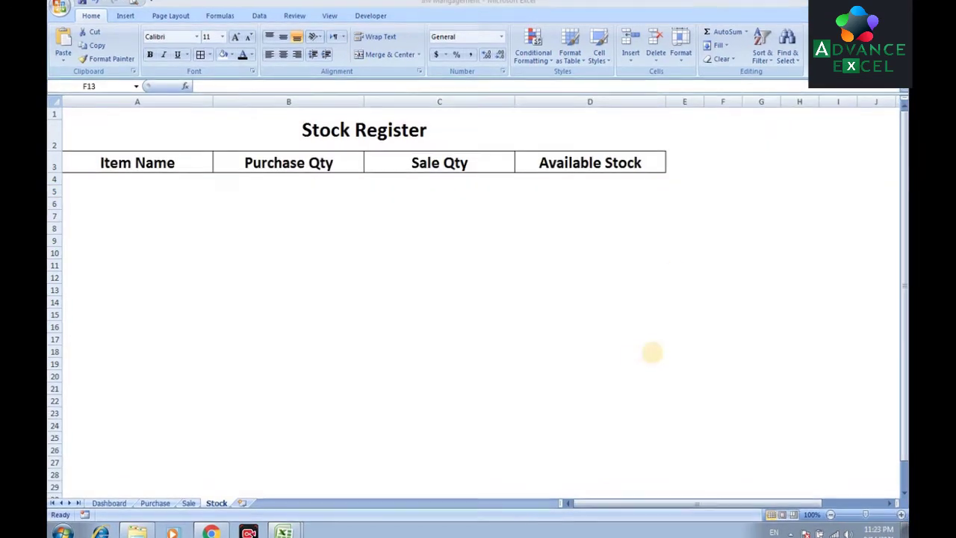
Step: Copy the Dashboard button from the Sale sheet to cell F2 of the Stock sheet and test its jump to the dashboard
click(724, 290)
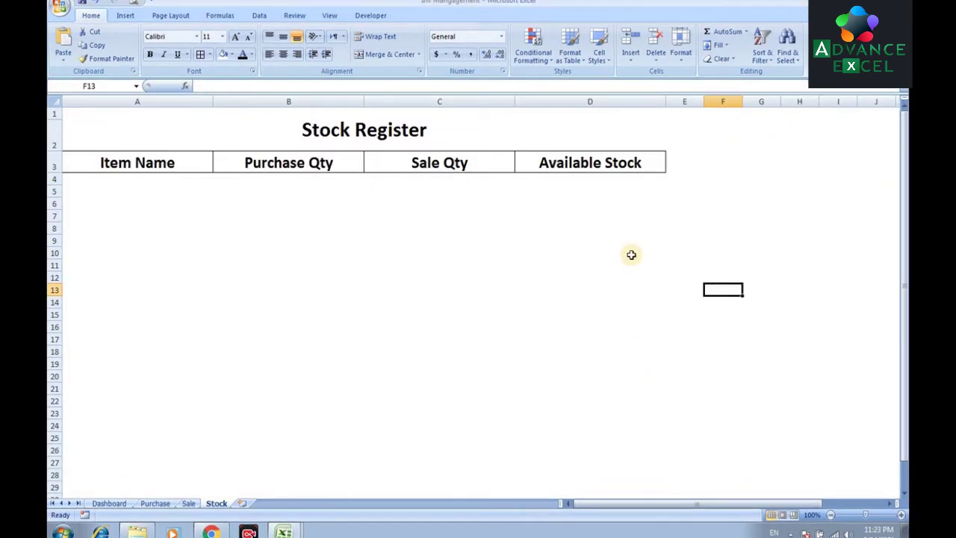
click(189, 503)
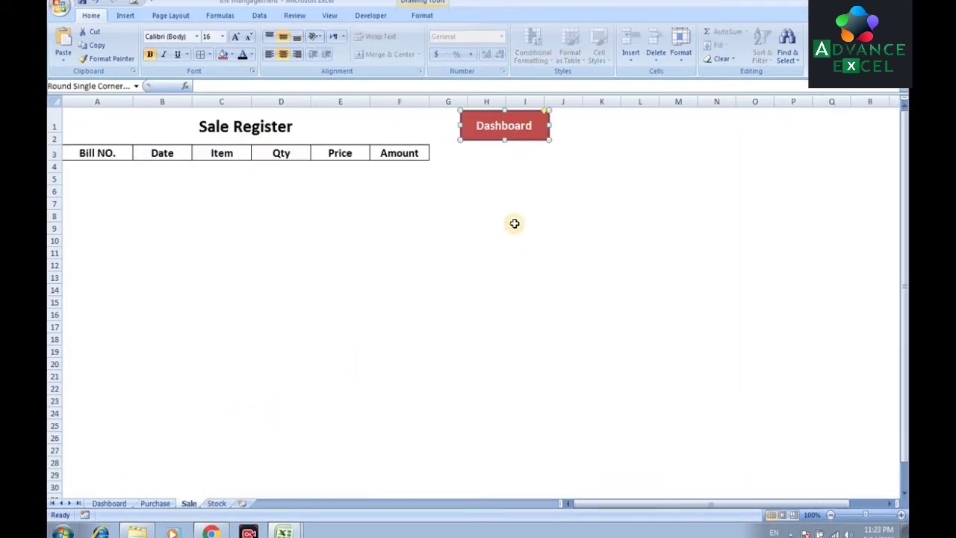
right_click(486, 112)
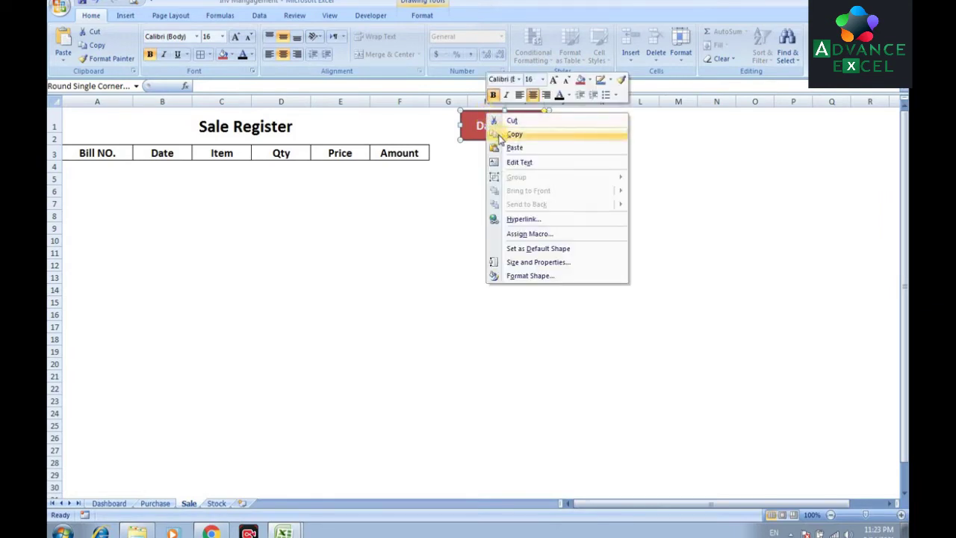
click(516, 134)
click(217, 505)
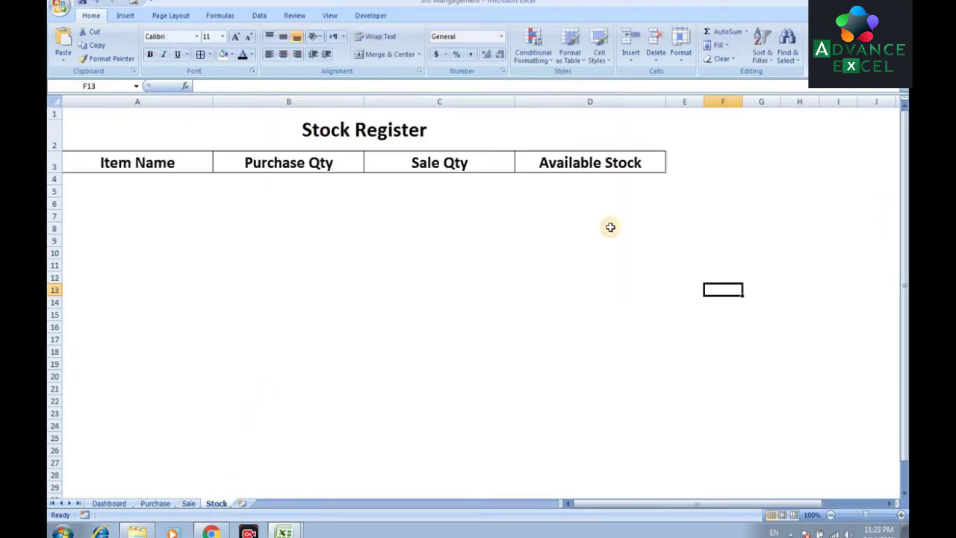
right_click(713, 127)
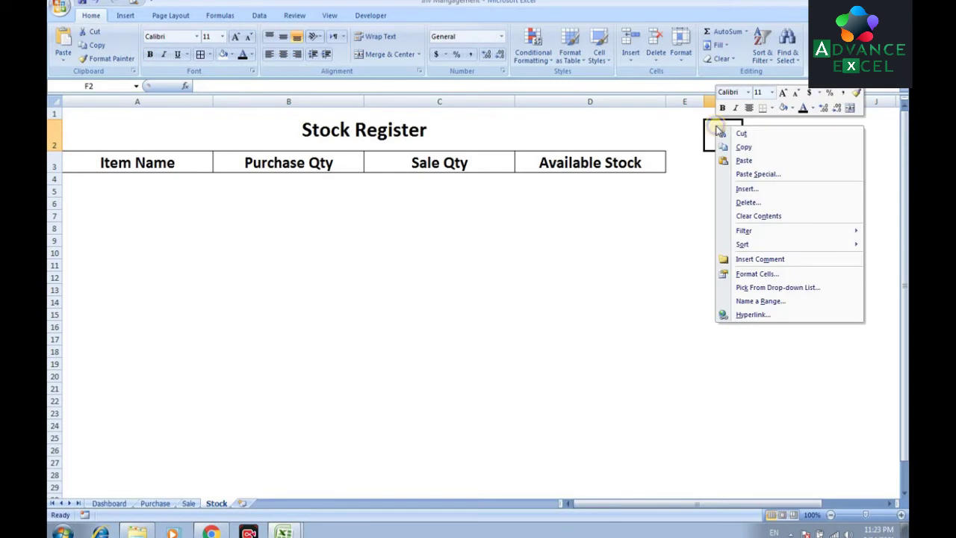
click(749, 161)
click(737, 166)
click(748, 146)
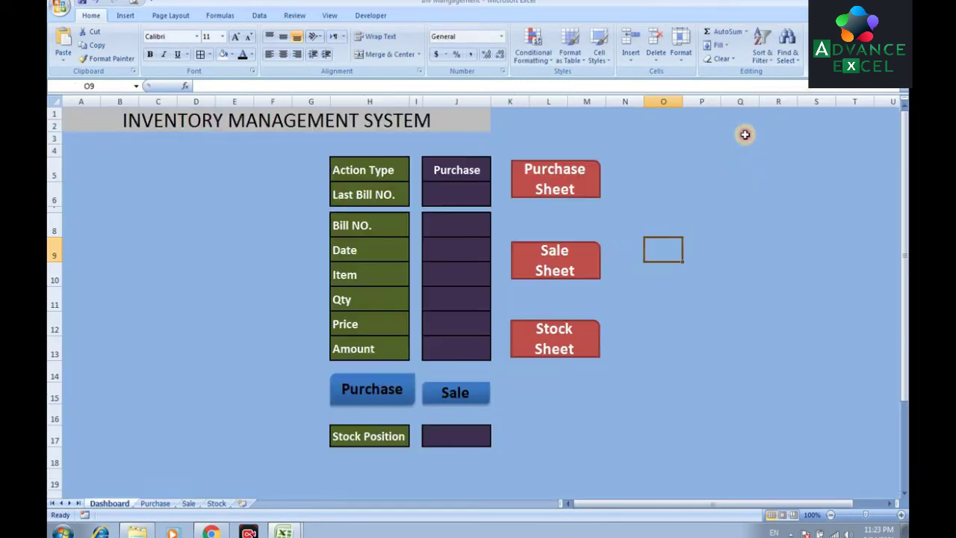
click(216, 504)
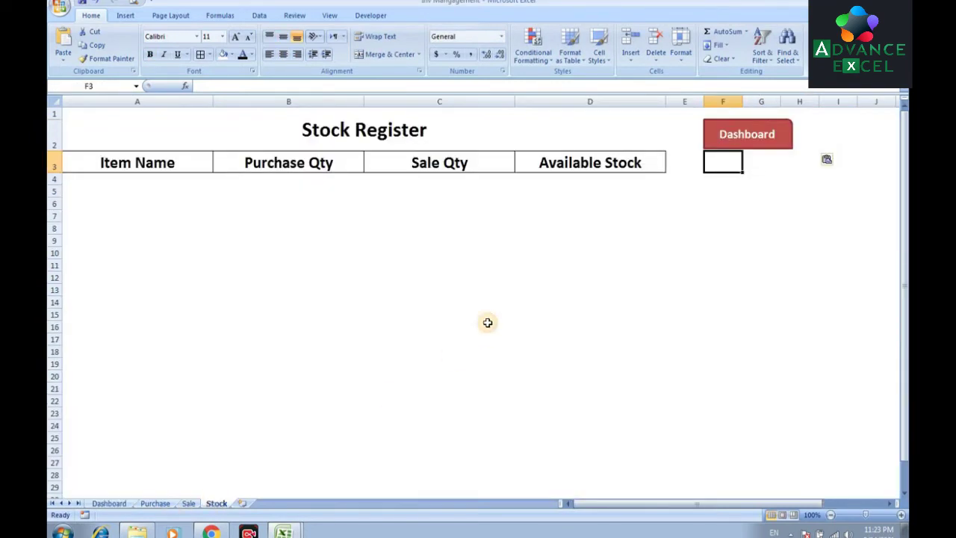
Step: Enter the item names HDD and Ram in cells A4 and A5 of the Stock sheet
click(126, 179)
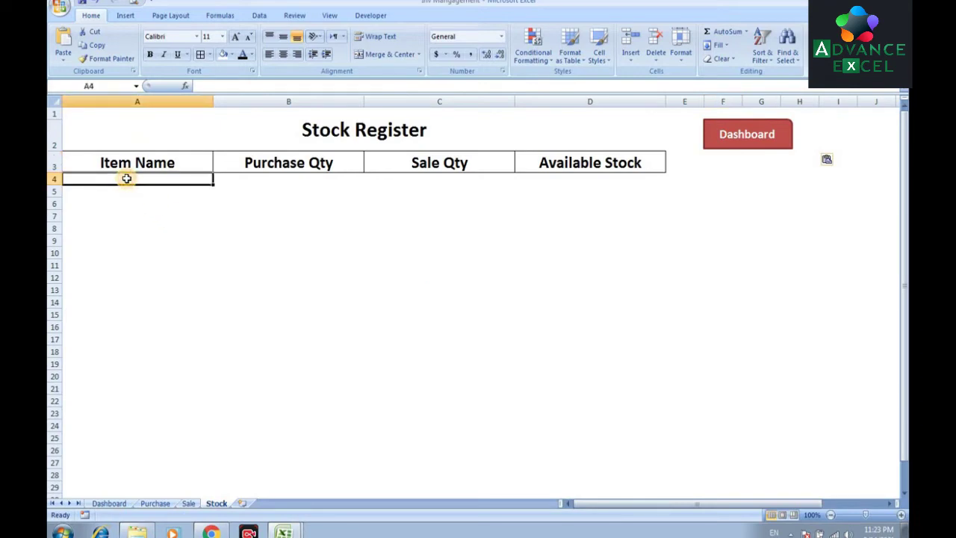
text(HDD)
key(Return)
text(Ram)
key(Return)
Step: Center the cells A4:D5 horizontally and align them to the middle vertically
click(127, 179)
key(shift+Down)
key(shift+Right)
key(shift+Right)
key(shift+Right)
key(shift+Right)
key(shift+Left)
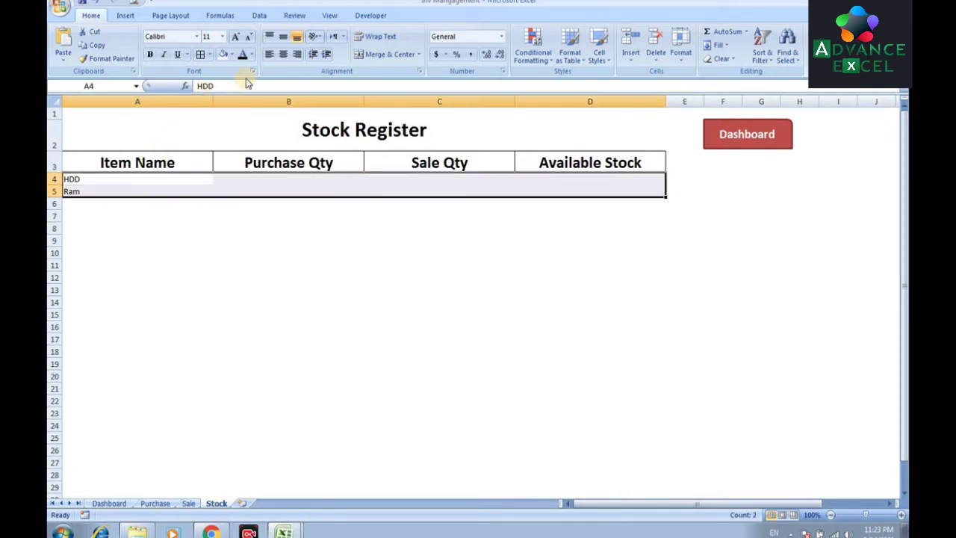
click(283, 53)
click(283, 36)
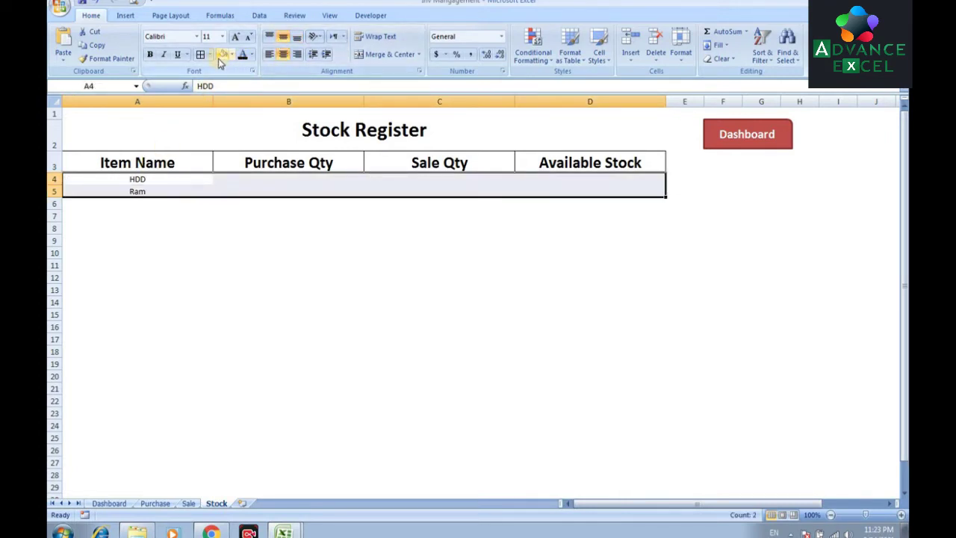
Step: Format A4:D5 with font size 22, bold text and borders around every cell
click(236, 37)
click(236, 37)
click(236, 38)
click(236, 37)
click(236, 37)
click(236, 38)
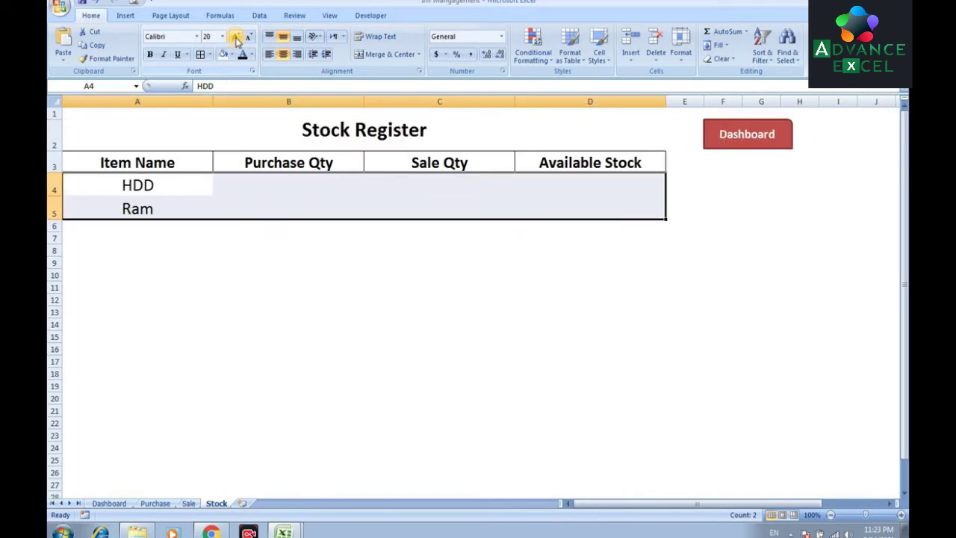
click(149, 55)
click(200, 55)
click(271, 288)
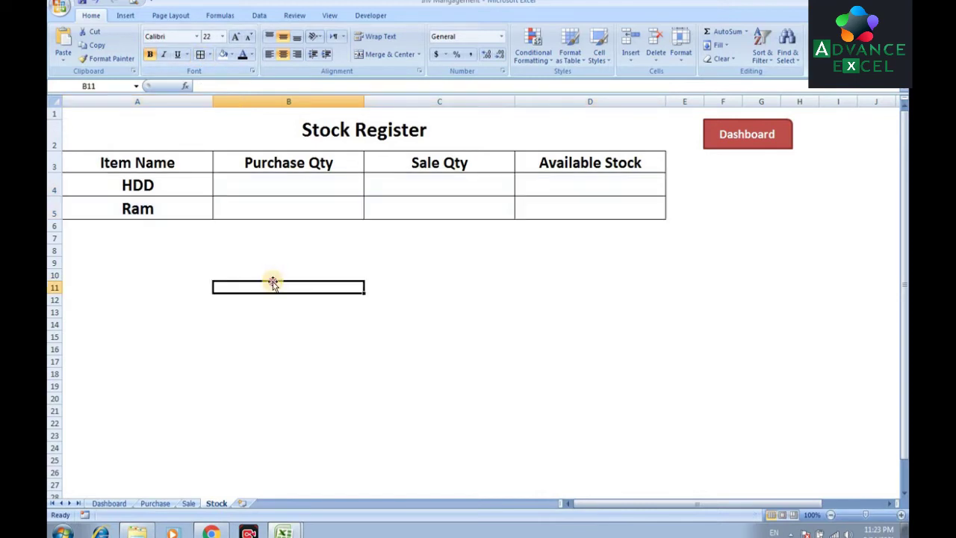
Step: Convert A3:D5 into a table with headers and clear its table style
drag(153, 163, 618, 207)
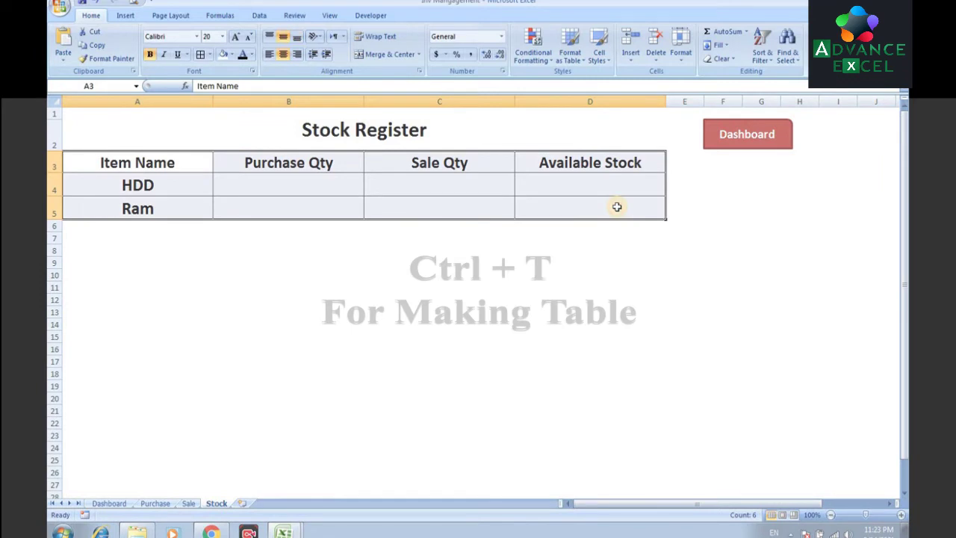
key(ctrl+t)
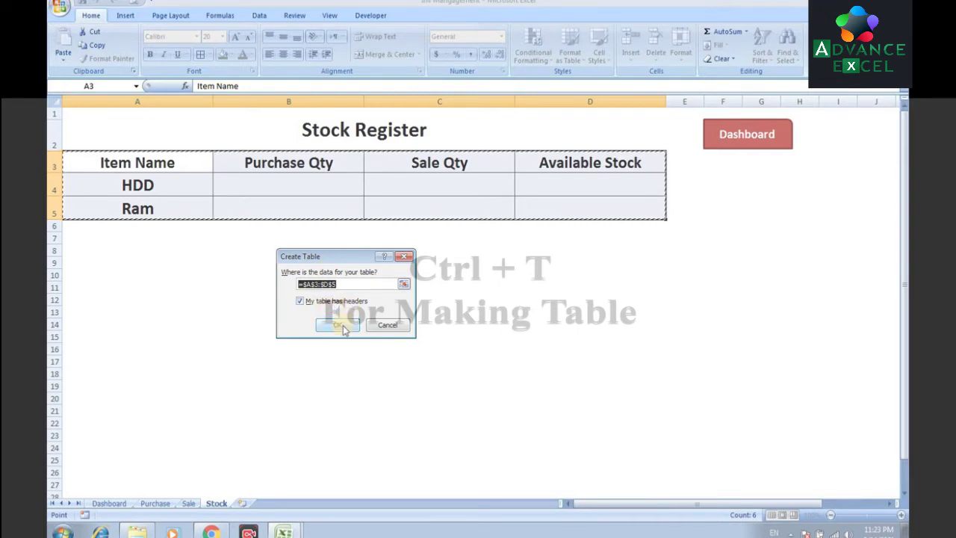
click(341, 325)
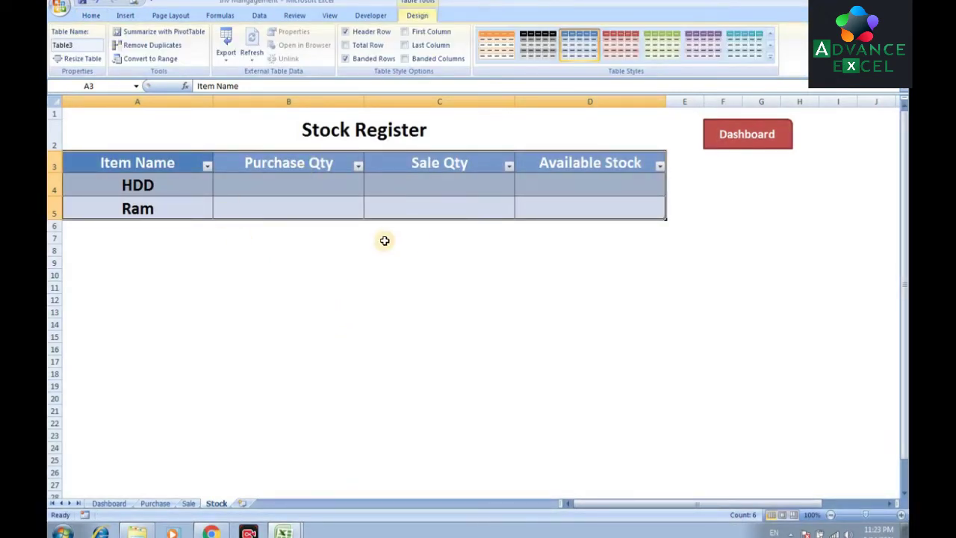
click(771, 58)
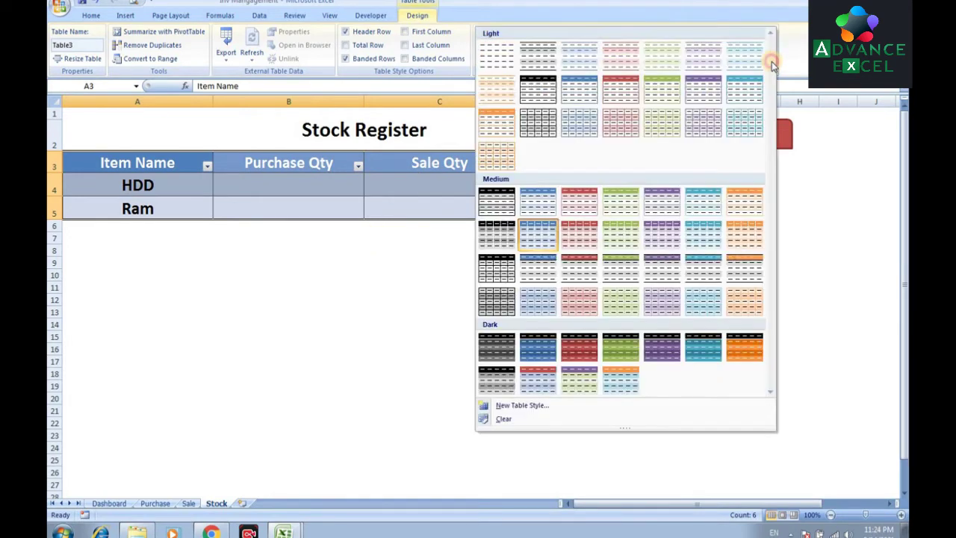
click(514, 417)
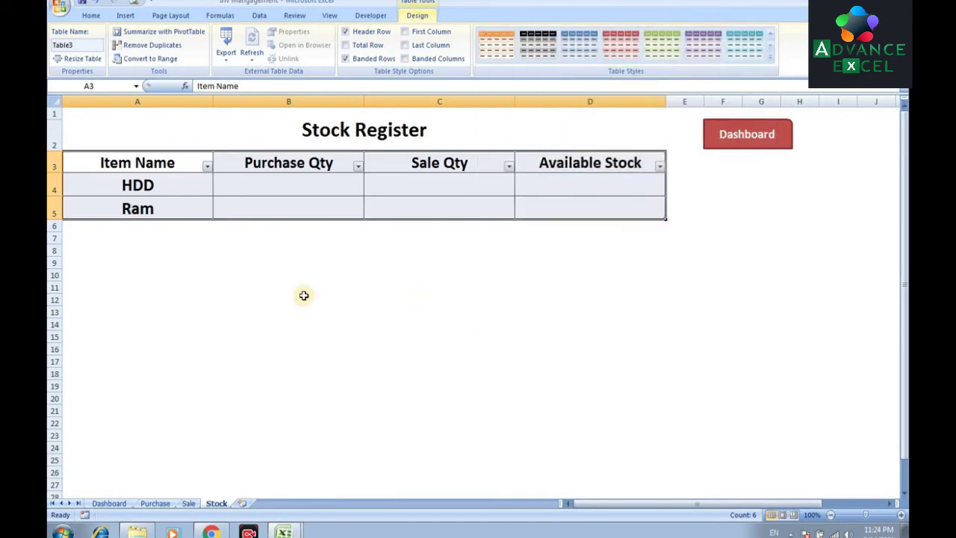
click(196, 277)
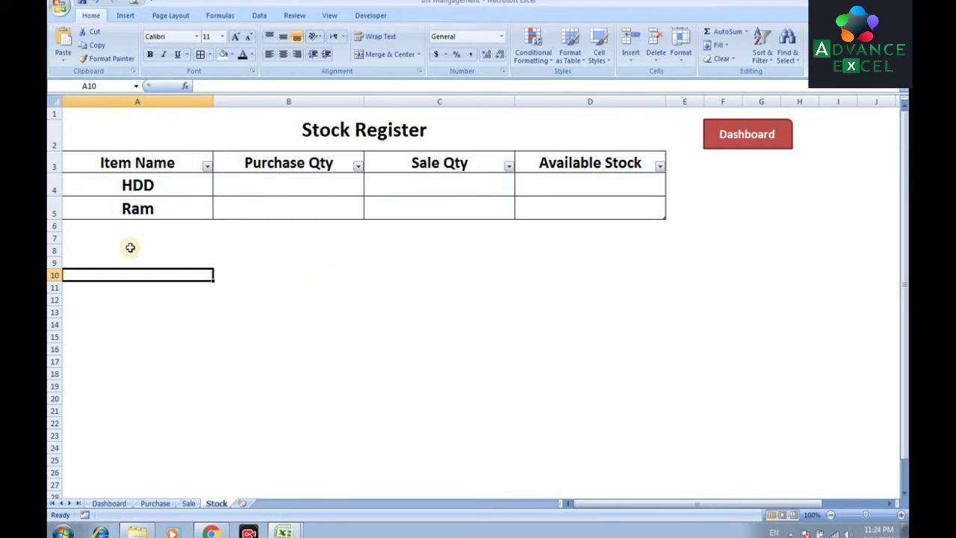
Step: Start a SUMIF formula in B4 under Purchase Qty with Purchase!C:C as the range
click(301, 186)
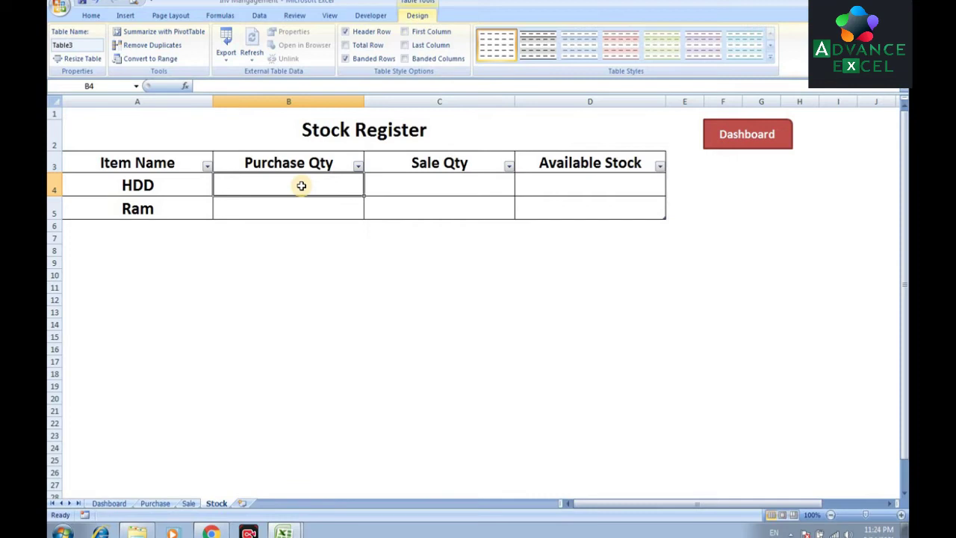
text(=sumif)
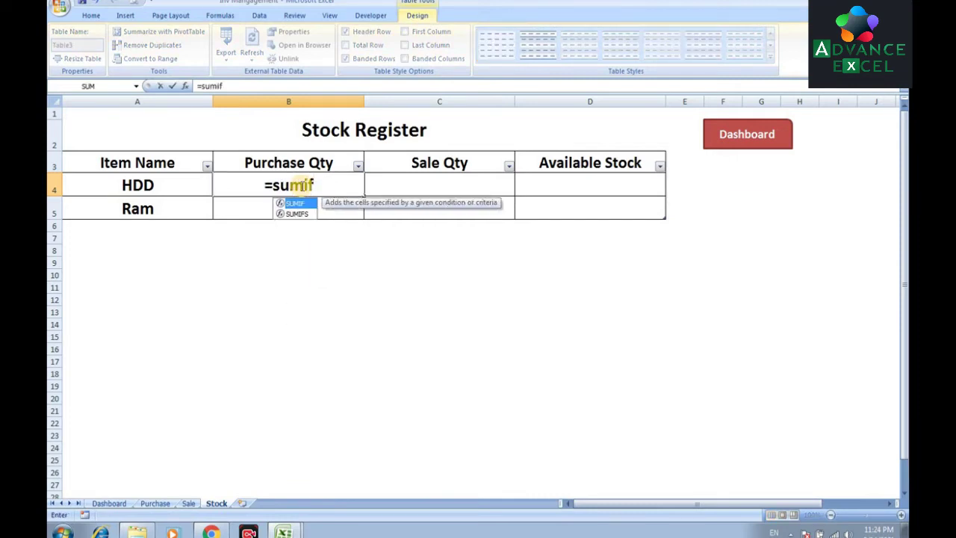
key(Tab)
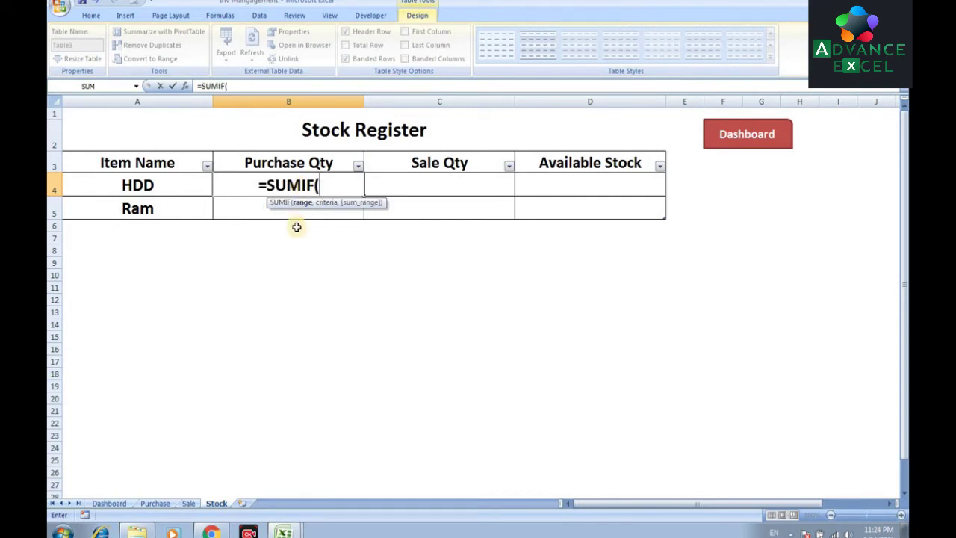
click(161, 504)
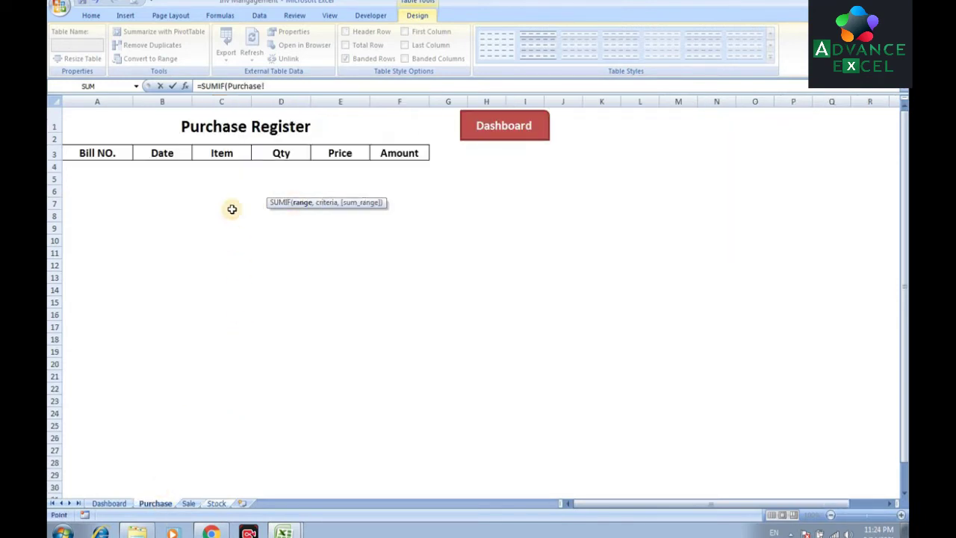
click(232, 101)
click(288, 85)
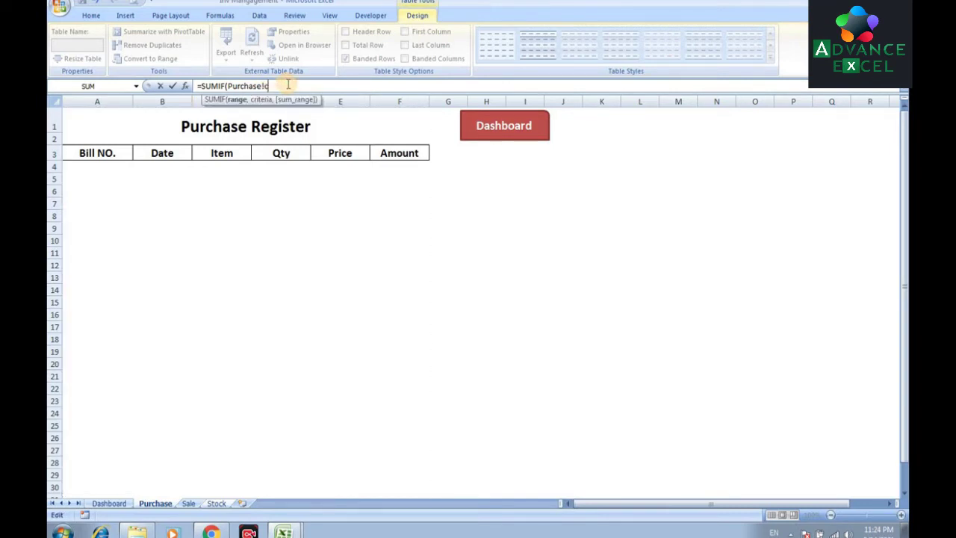
key(BackSpace)
text(:c,)
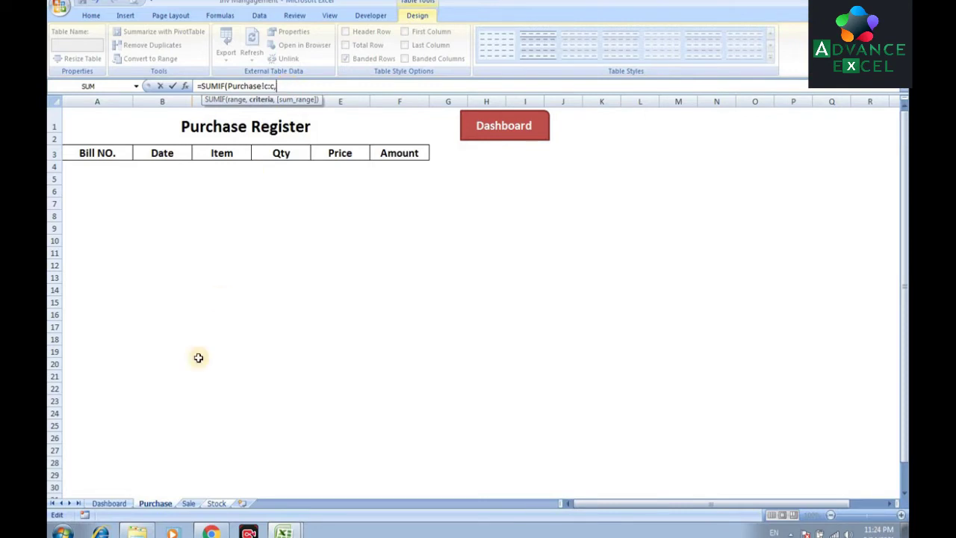
Step: Complete the B4 SUMIF formula with Stock!A4 as the criteria and Purchase!D:D as the sum range
click(215, 504)
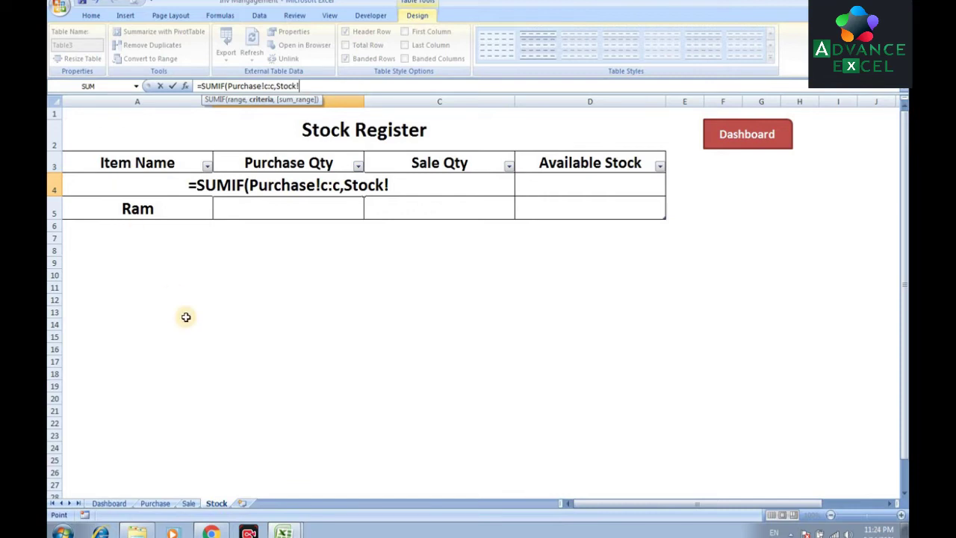
text(a)
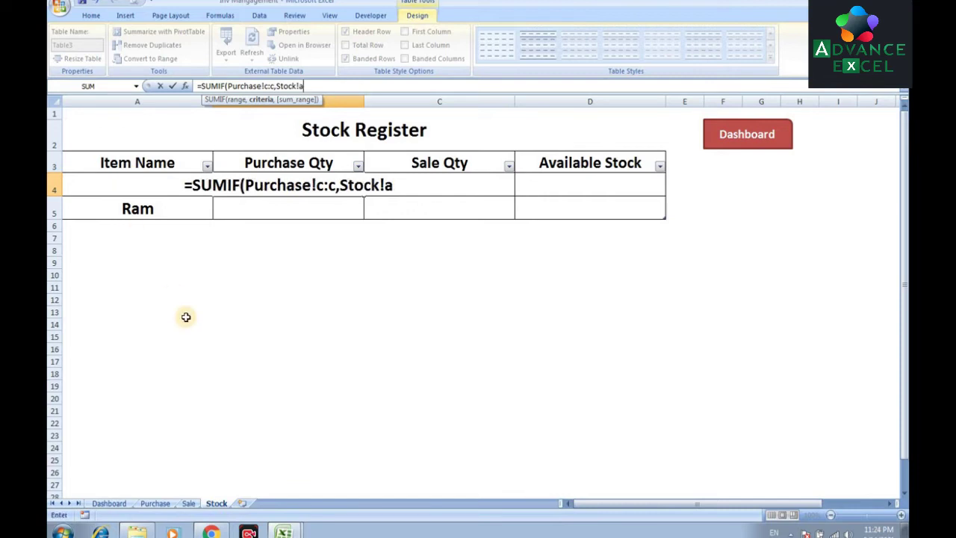
text(4,)
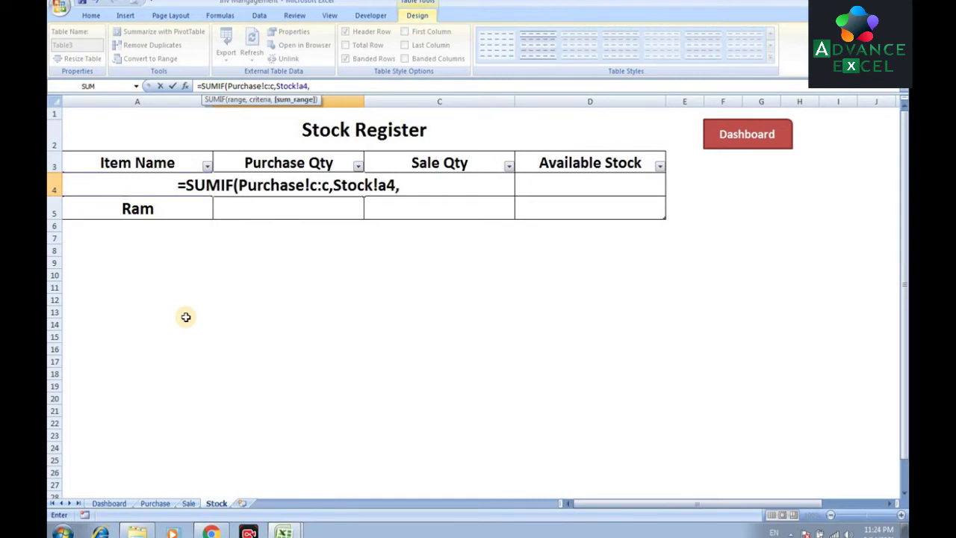
click(161, 504)
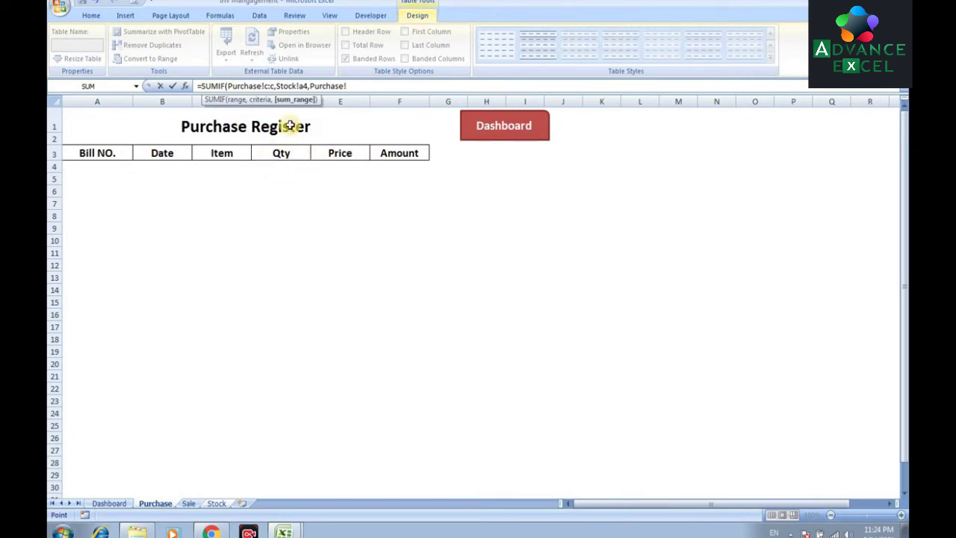
click(337, 100)
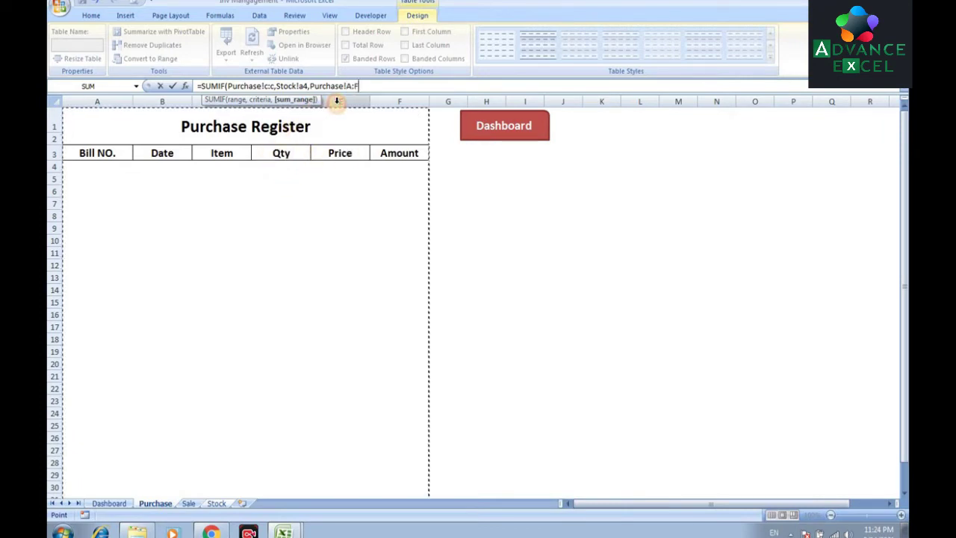
key(BackSpace)
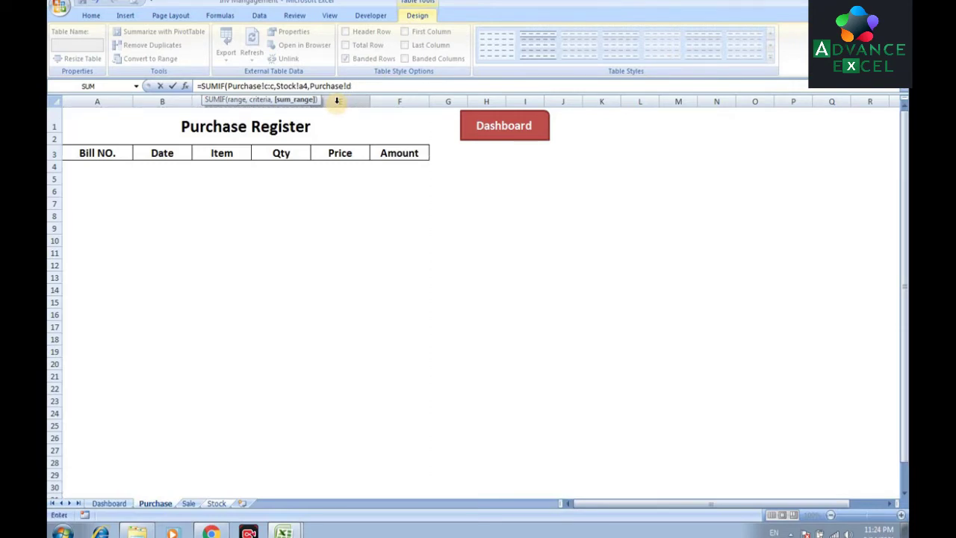
text(D)
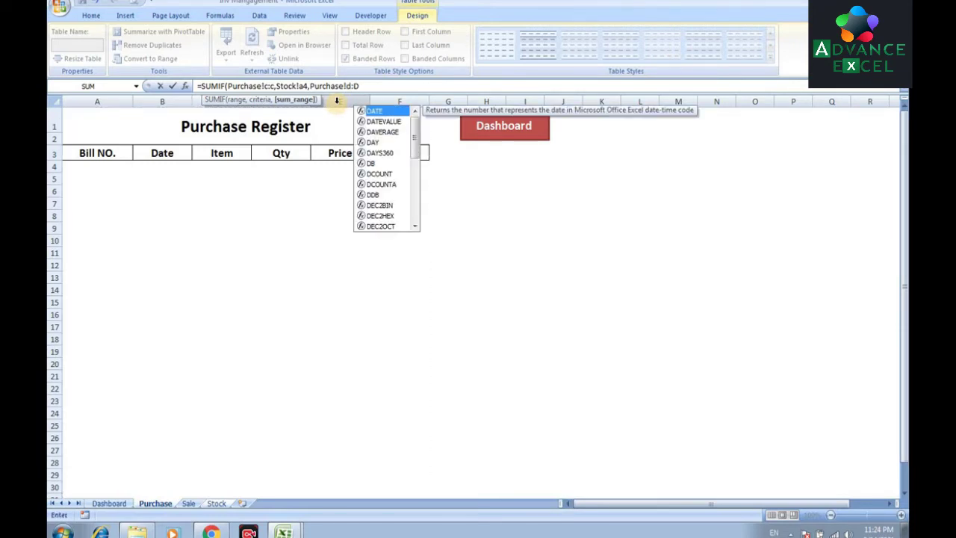
key(Return)
key(Up)
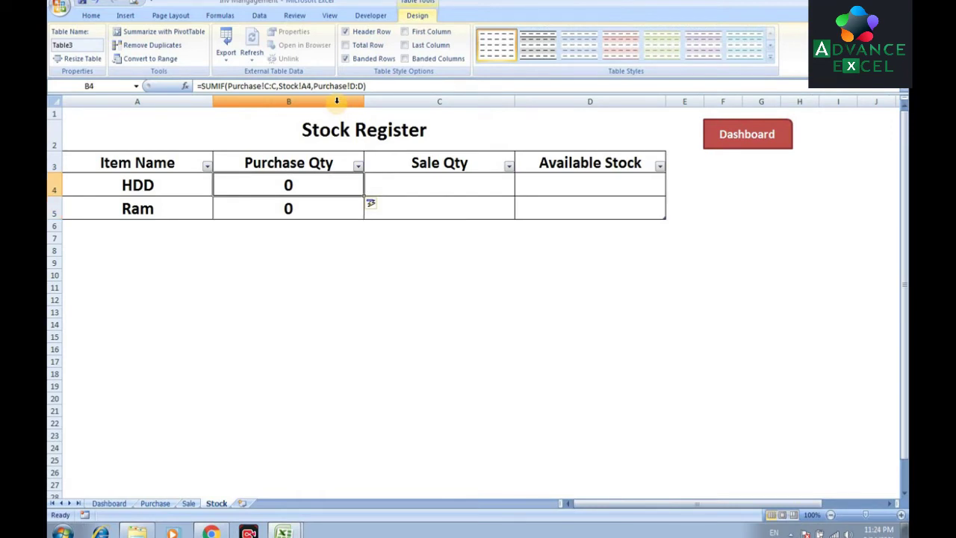
Step: Start a SUMIF formula in C4 under Sale Qty with Sale!C:C as the range
key(Right)
text(=)
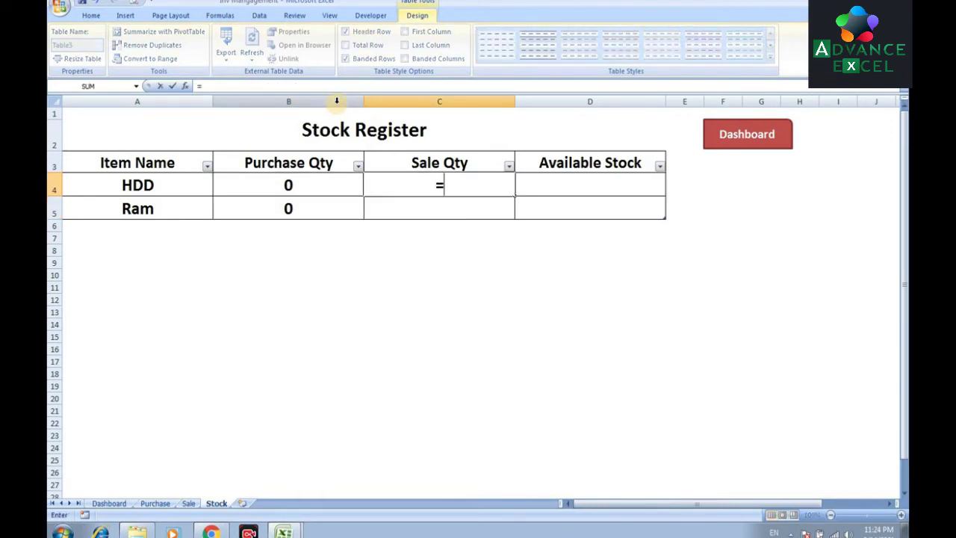
text(sumif)
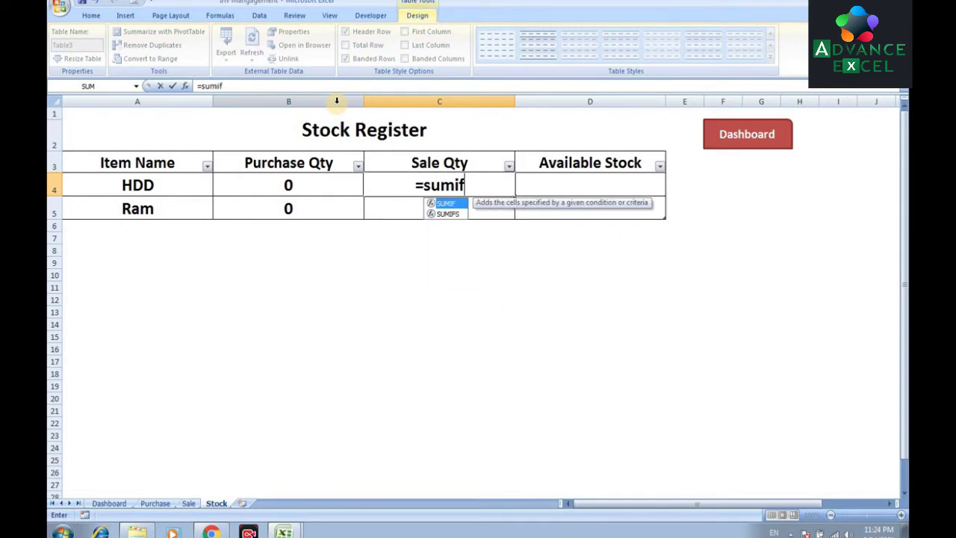
key(Tab)
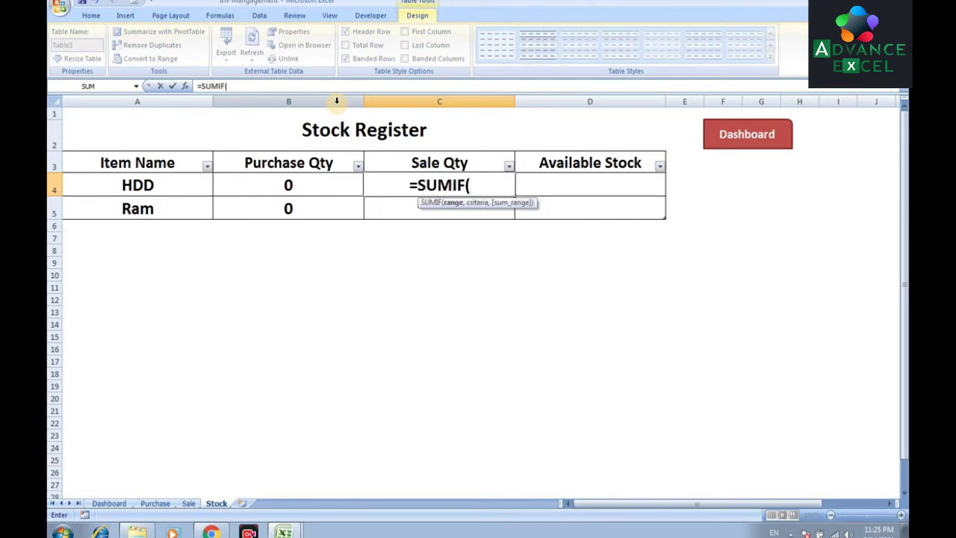
click(189, 503)
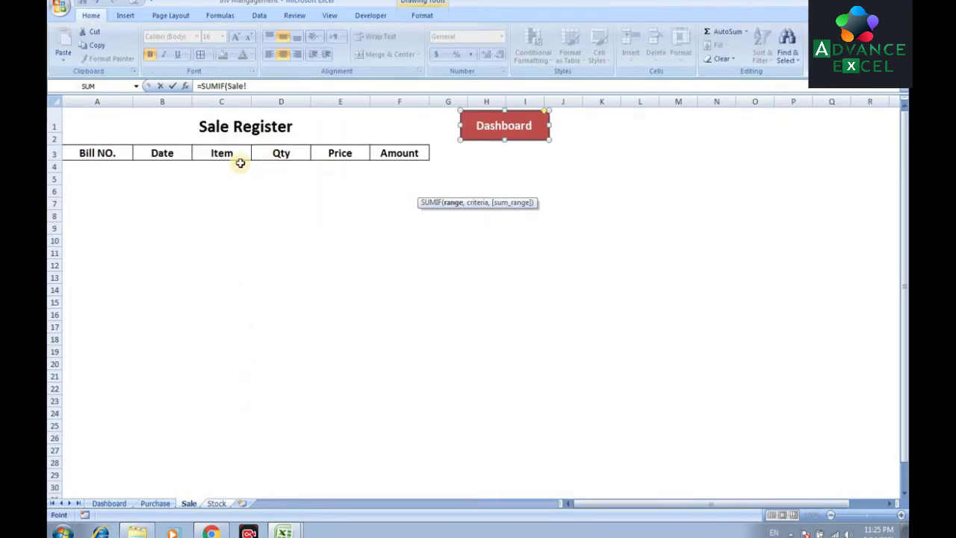
click(225, 100)
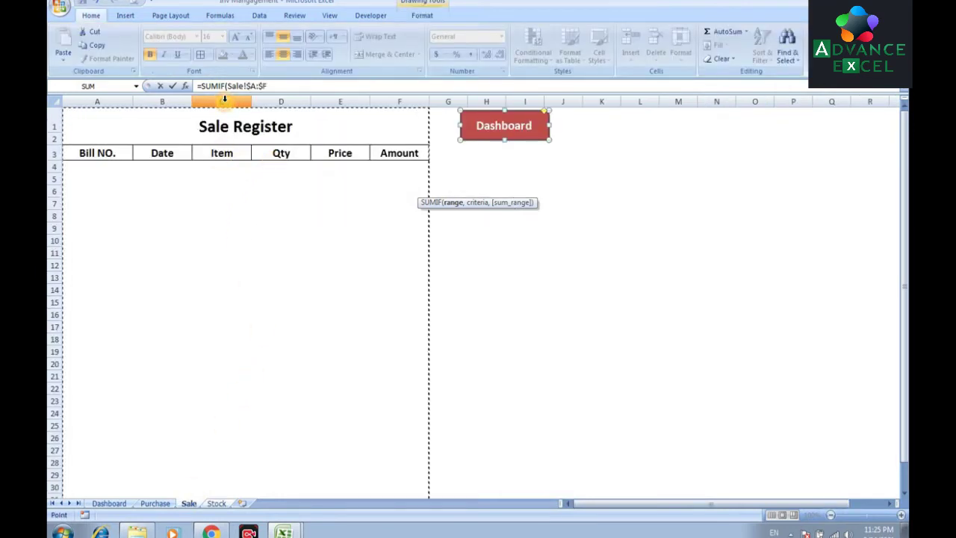
click(304, 92)
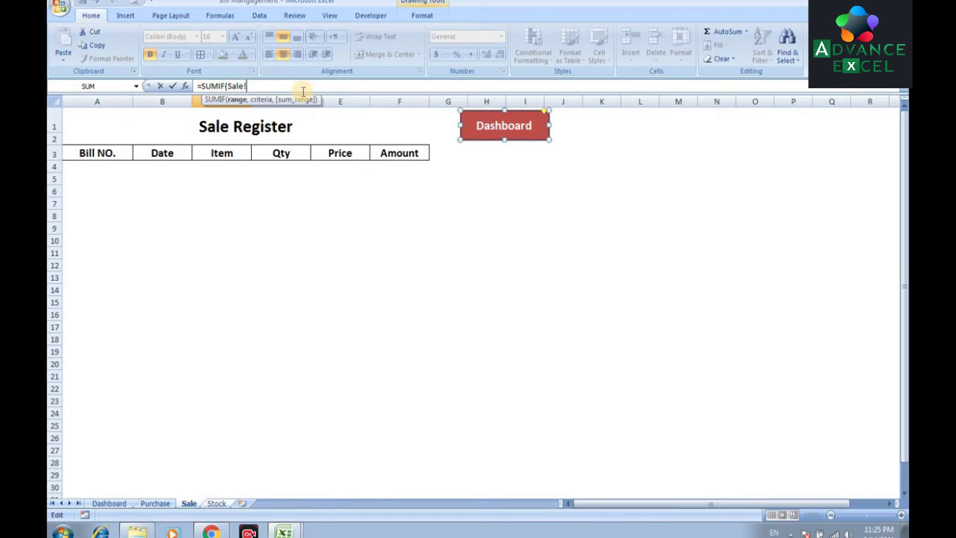
text(c:c,)
Step: Complete the C4 SUMIF formula with the row's Item Name in A4 as the criteria and Sale!D:D as the sum range
click(216, 503)
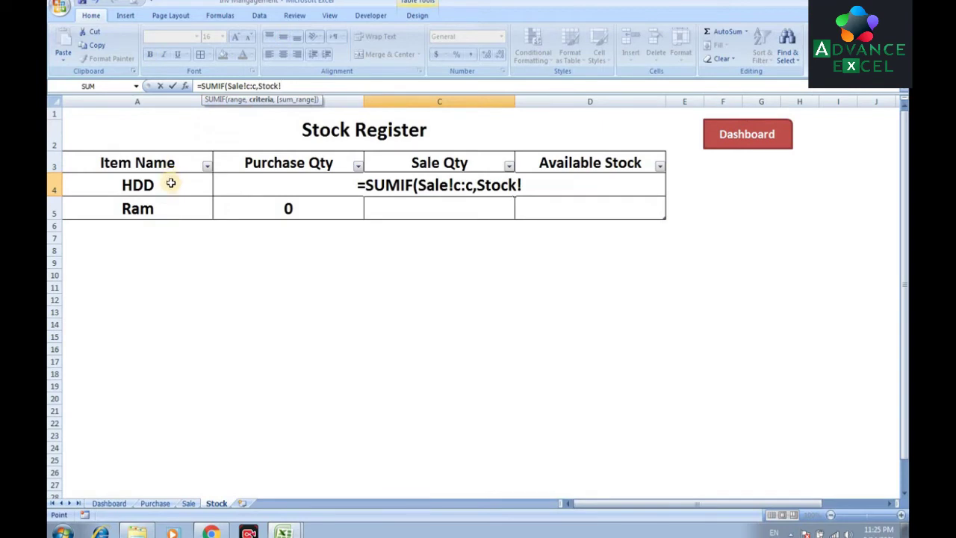
click(171, 183)
text(,)
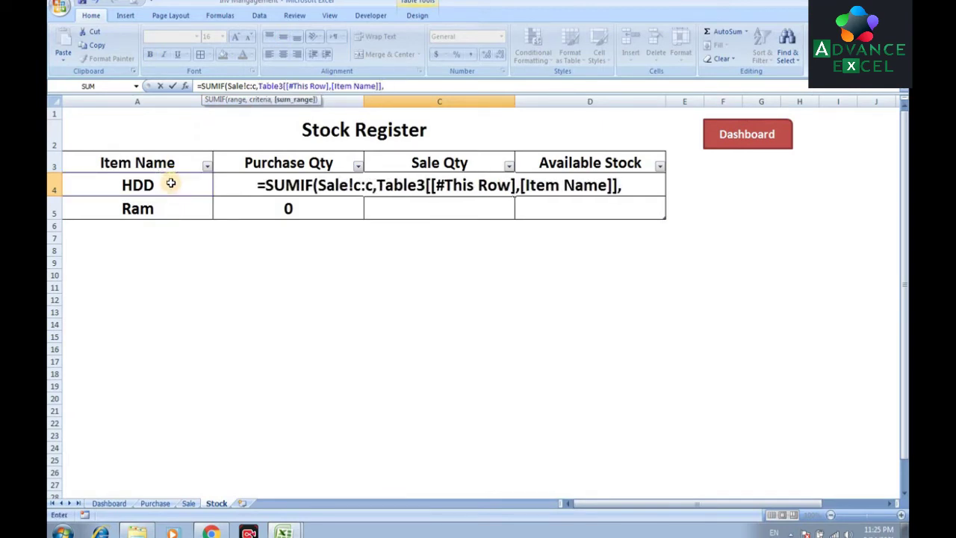
click(187, 503)
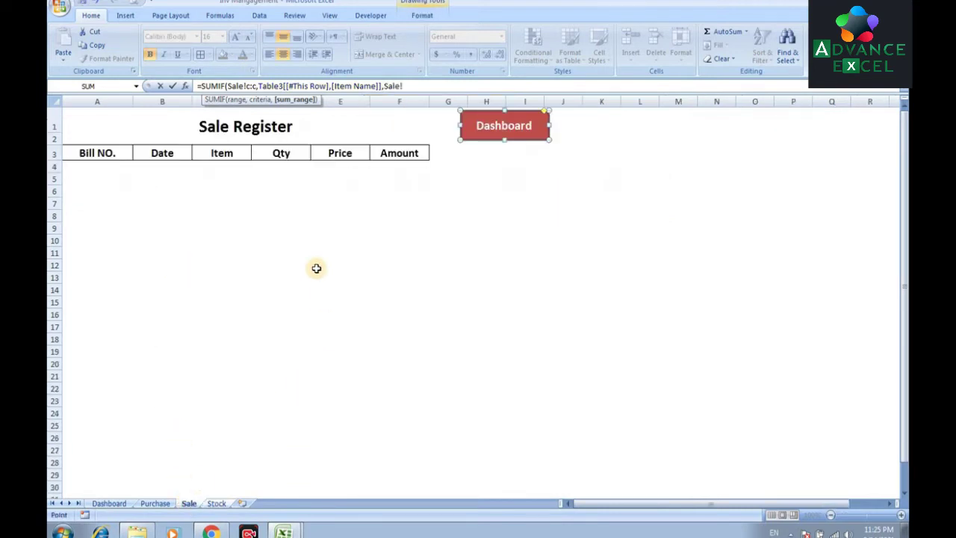
click(349, 101)
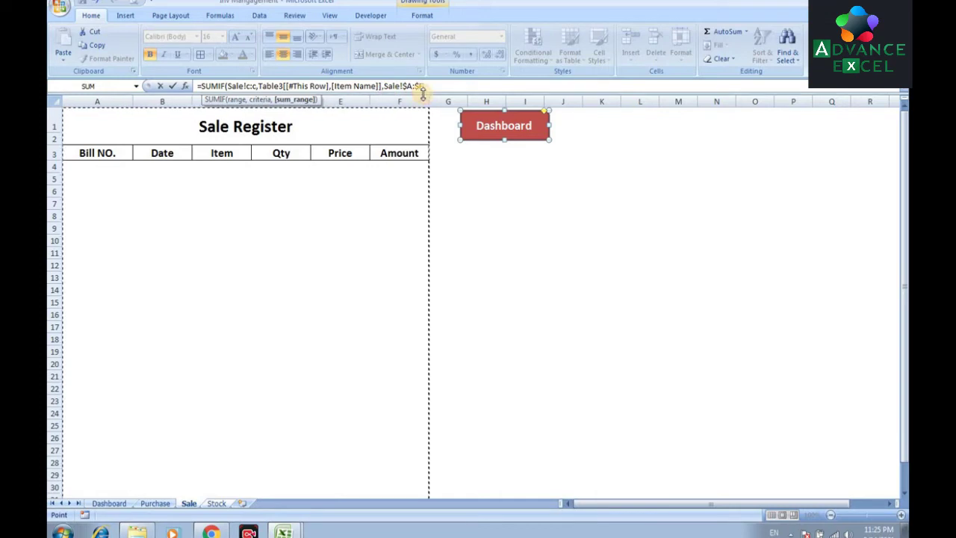
key(BackSpace)
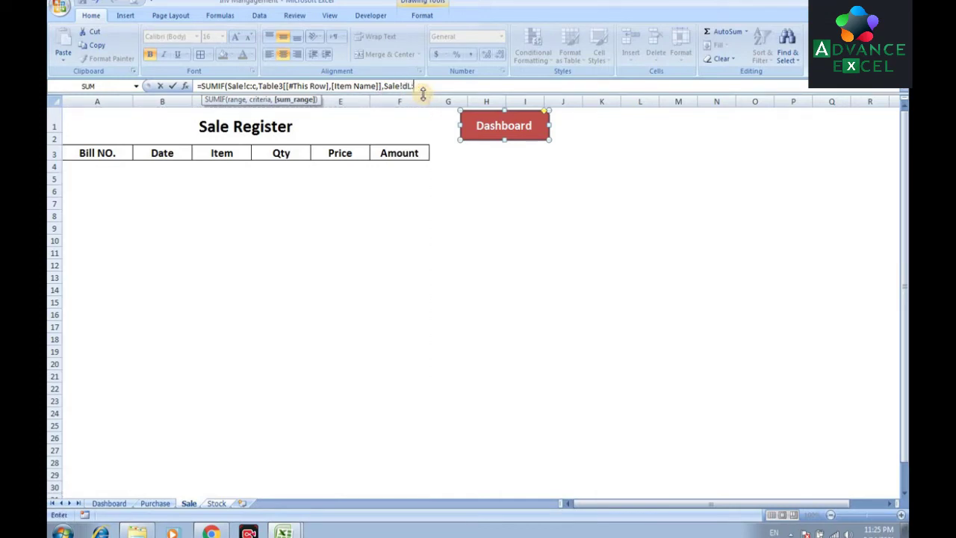
text(d)
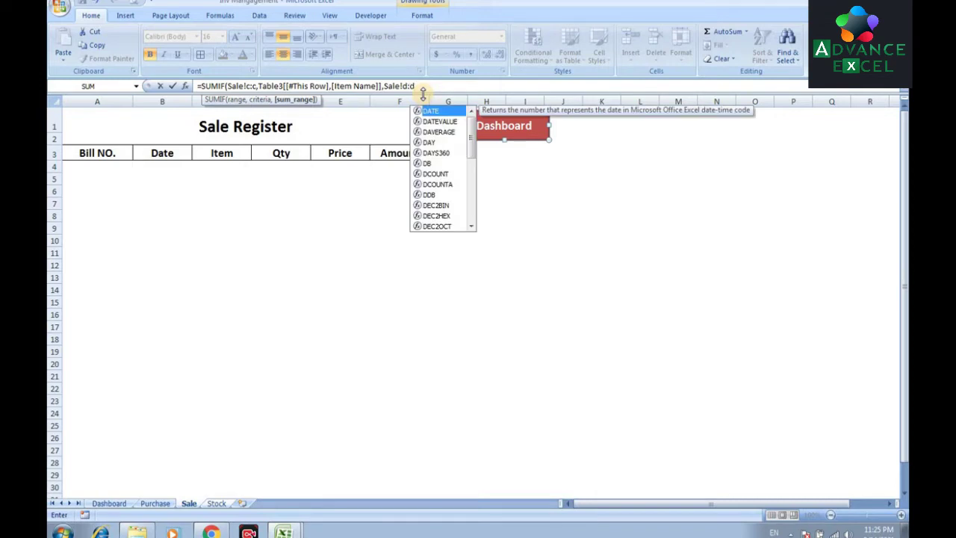
key(Return)
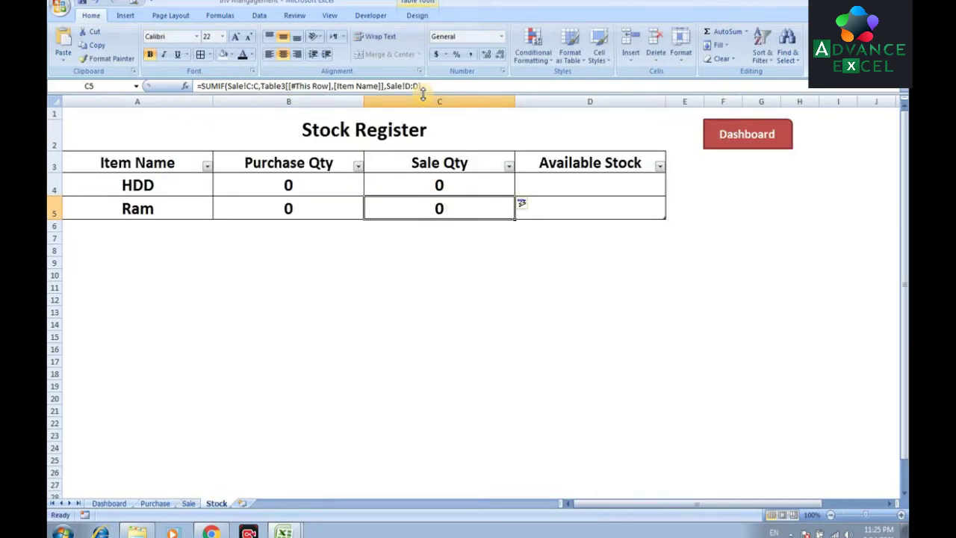
Step: Enter a formula in D4 under Available Stock that subtracts the row's Sale Qty from its Purchase Qty
key(Up)
key(Right)
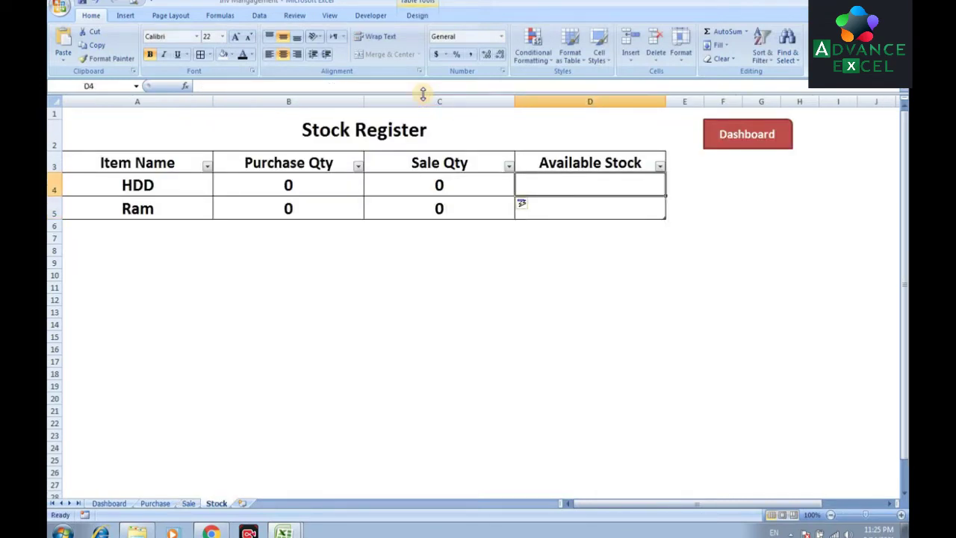
text(=)
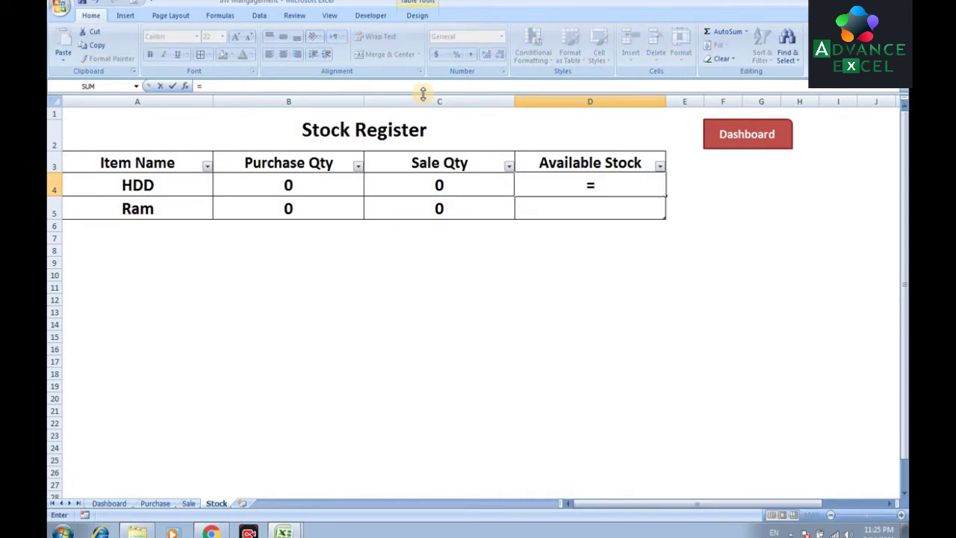
key(Left)
key(Left)
text(-)
key(Left)
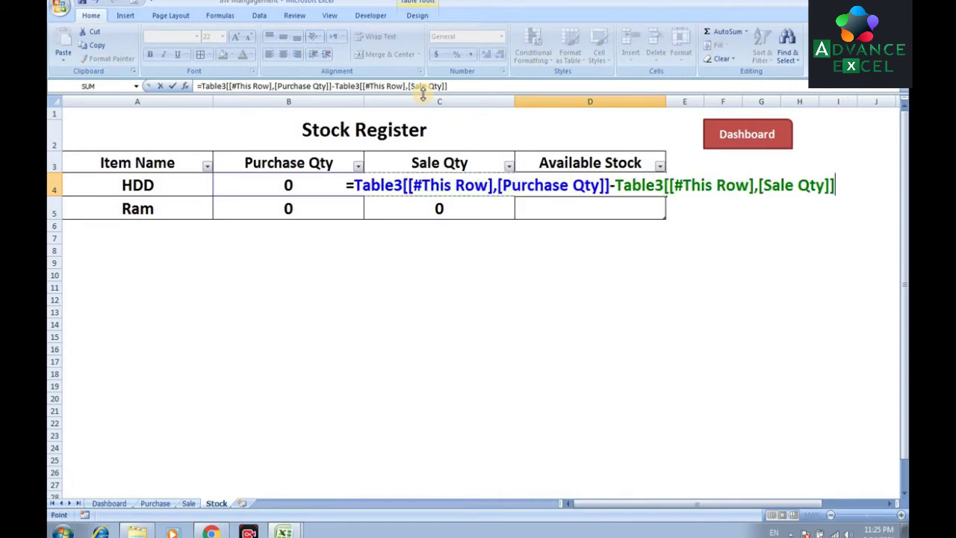
key(Return)
Step: Add the item monitor in A6 as a new row of the stock table
key(Up)
key(Left)
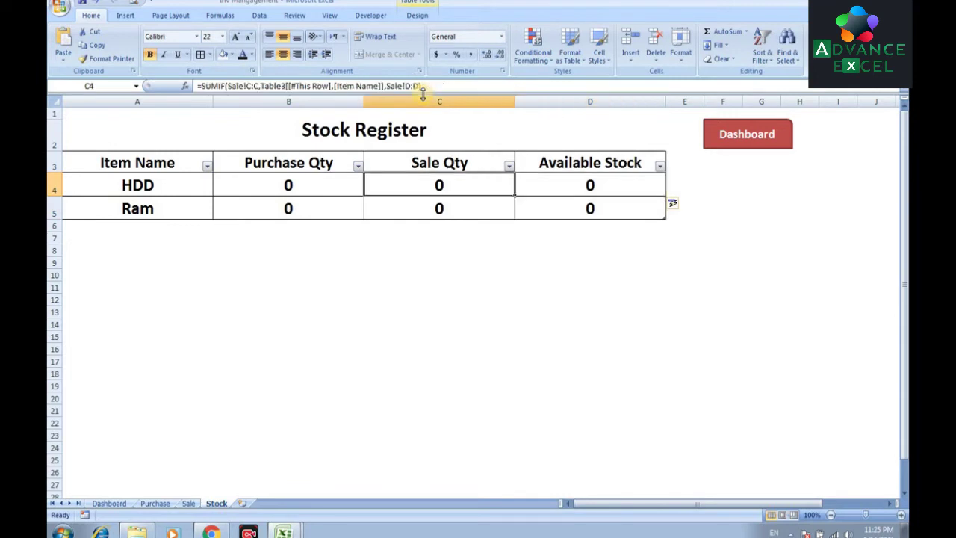
key(Left)
key(Left)
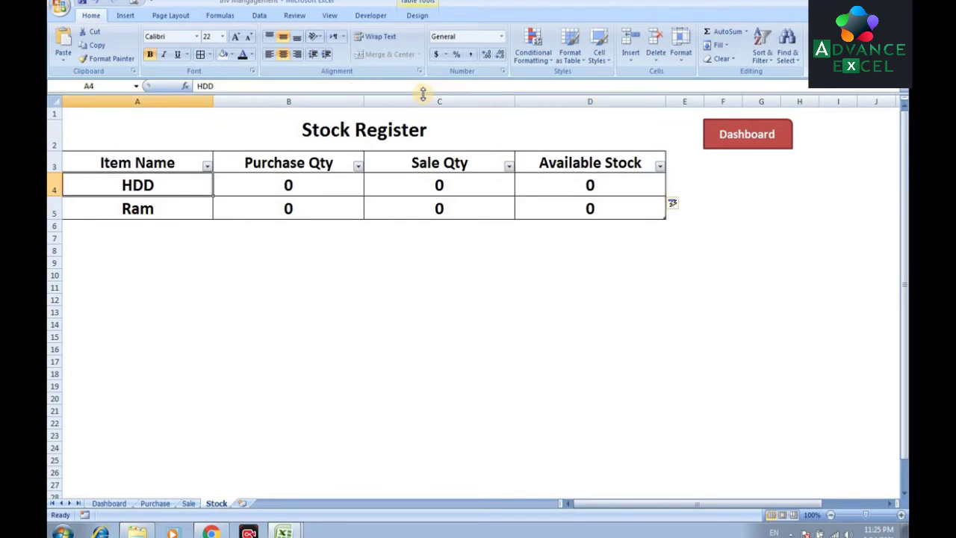
key(Down)
key(Down)
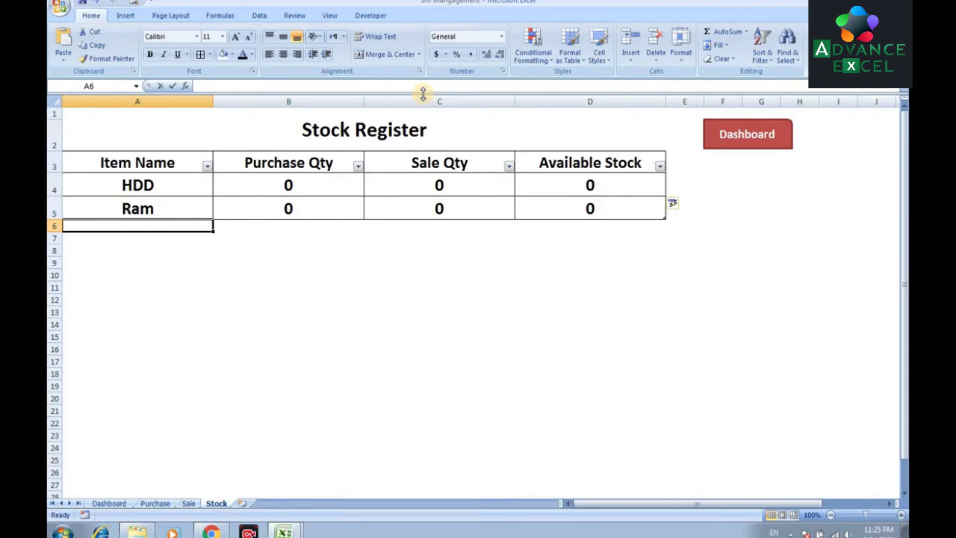
text(monitor)
key(Return)
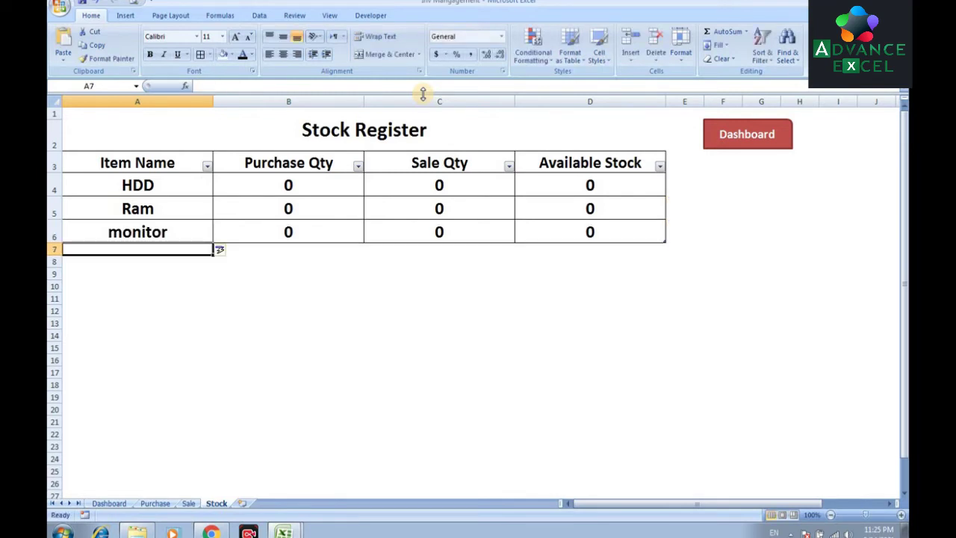
key(Up)
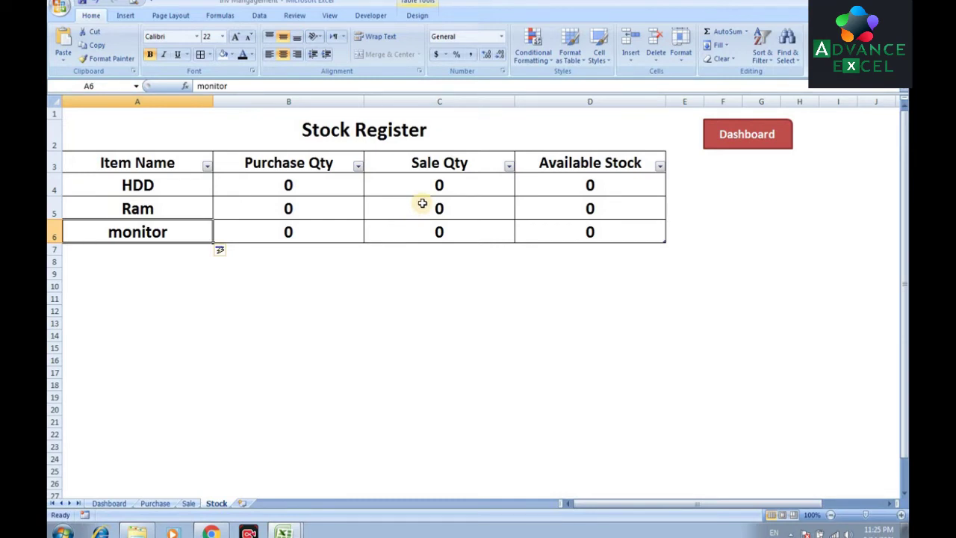
Step: Deselect the Dashboard button shape on the Sale sheet and return to the Dashboard sheet
click(190, 502)
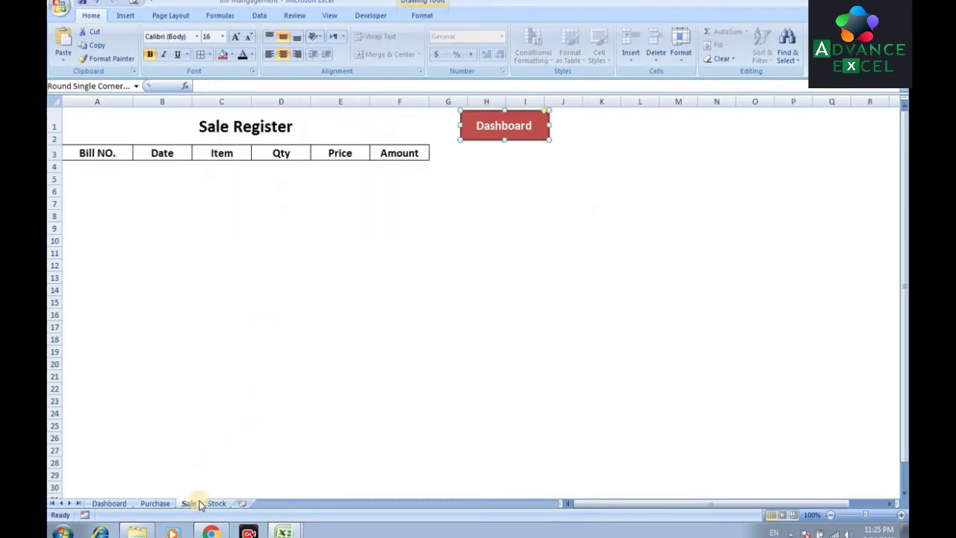
click(396, 377)
click(107, 503)
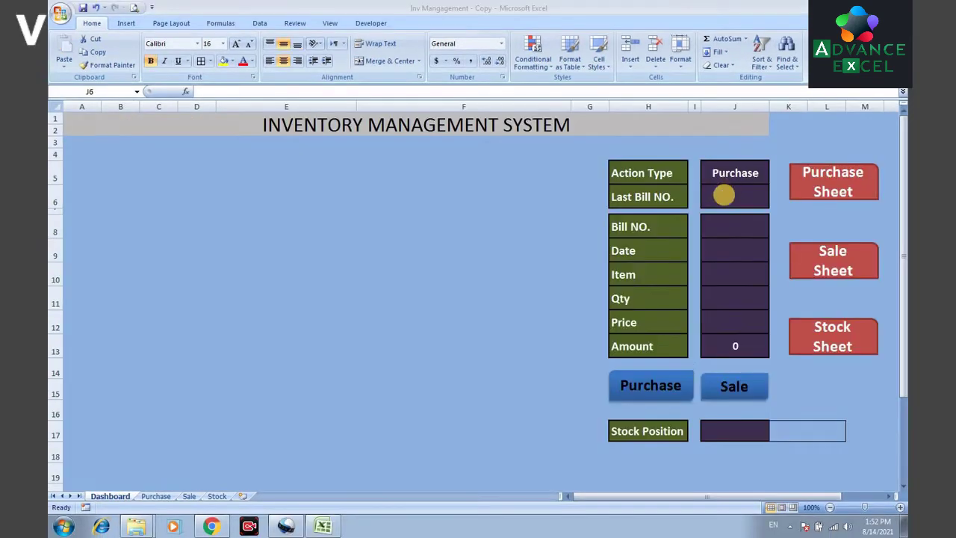
Step: Start an IF formula in J6 beside Last Bill NO. with J5="Purchase" as the logical test
click(724, 195)
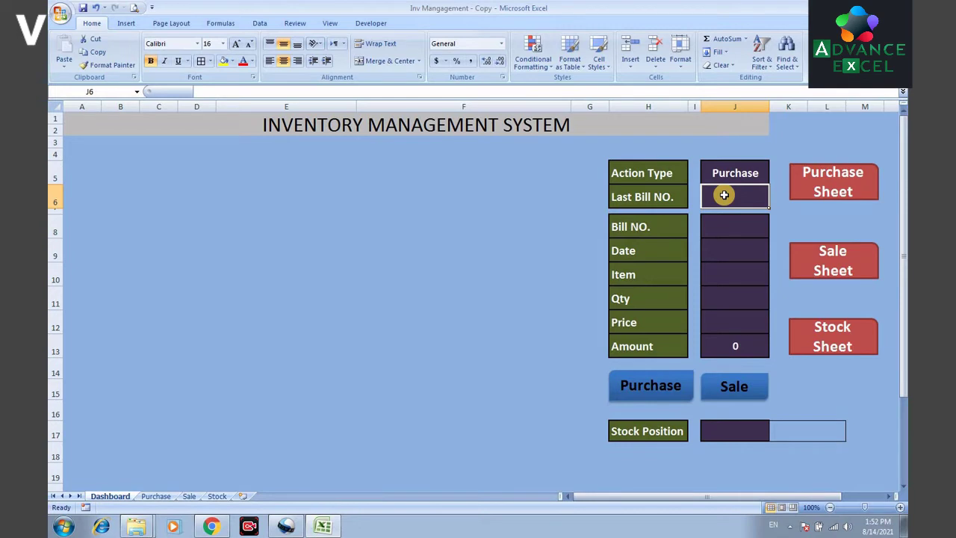
text(=i)
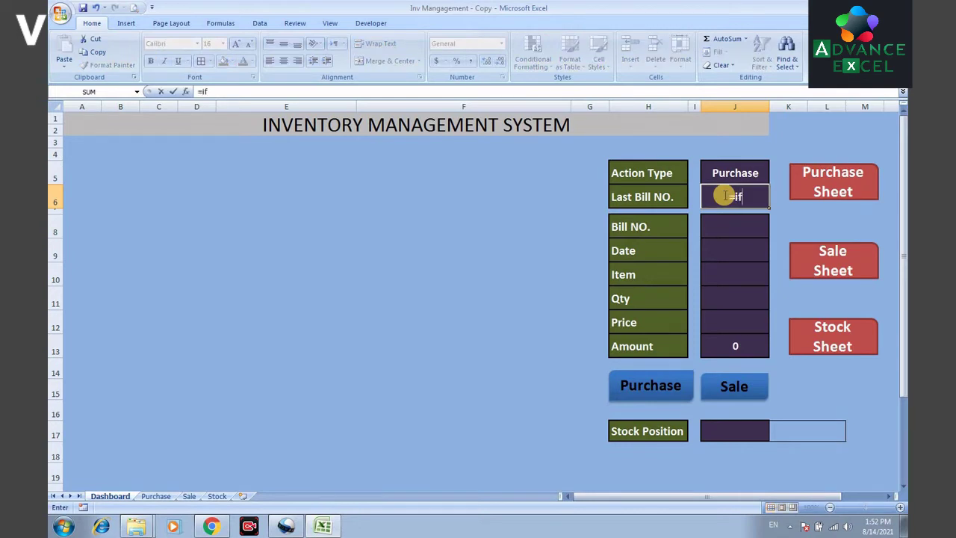
text(f)
key(Tab)
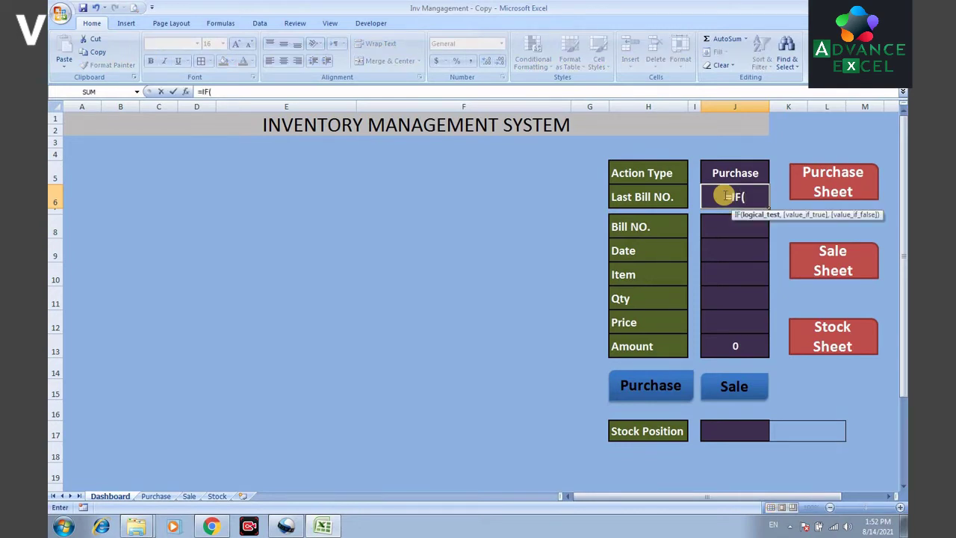
click(730, 169)
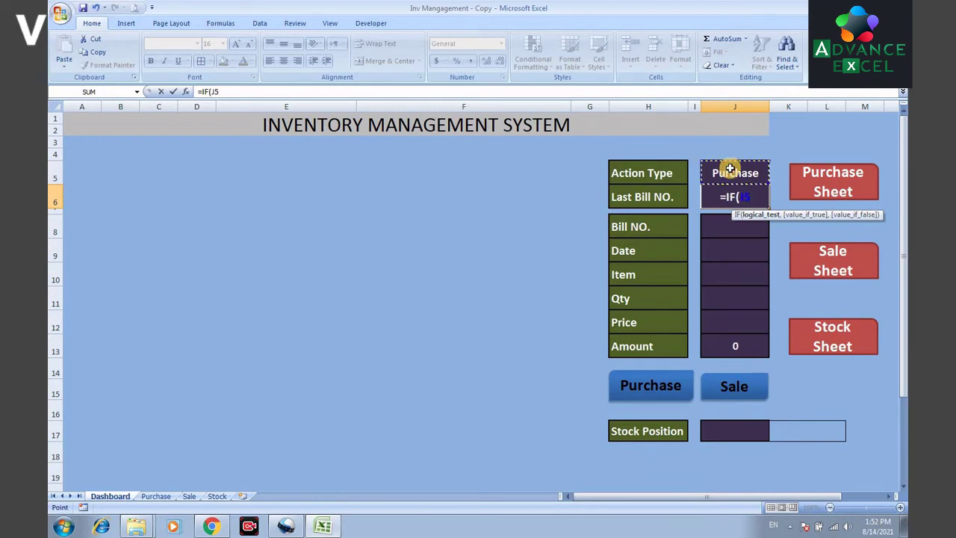
text(="Purc)
text(hase)
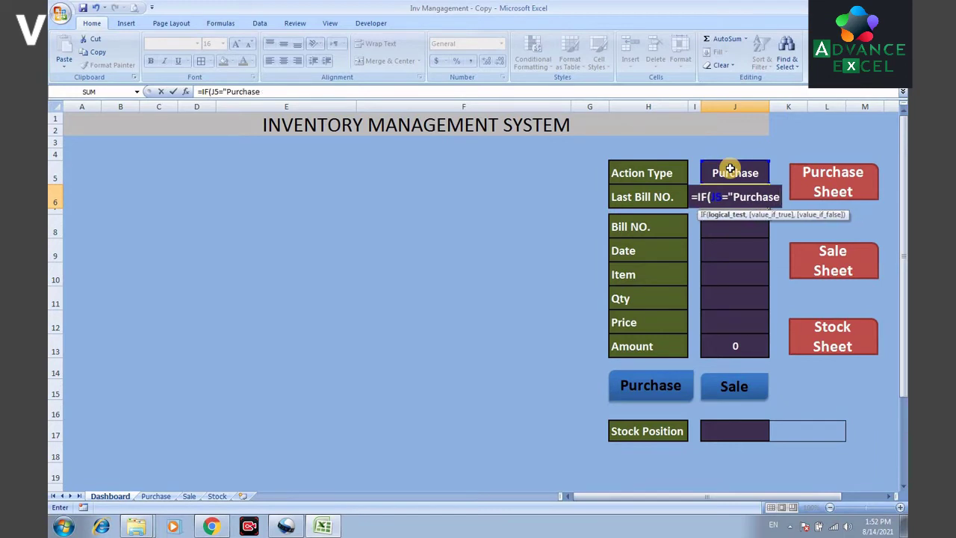
text(",)
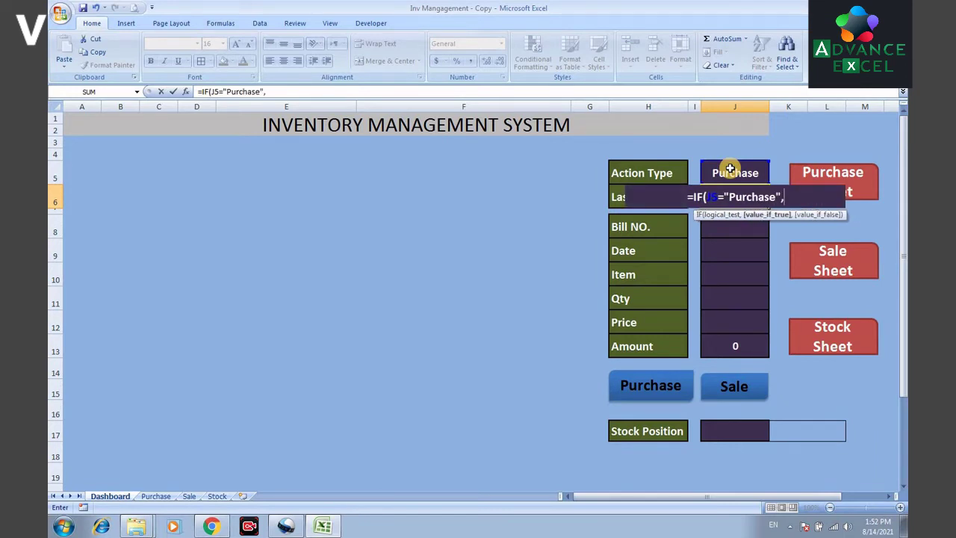
Step: Add MAX of Purchase!A:A as the value-if-true argument of the J6 IF formula
text(max)
key(Tab)
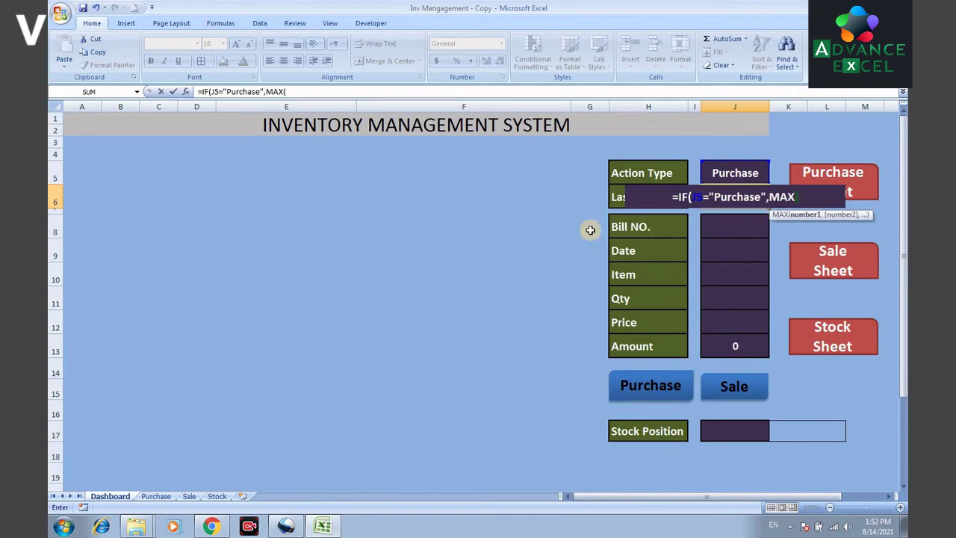
click(157, 496)
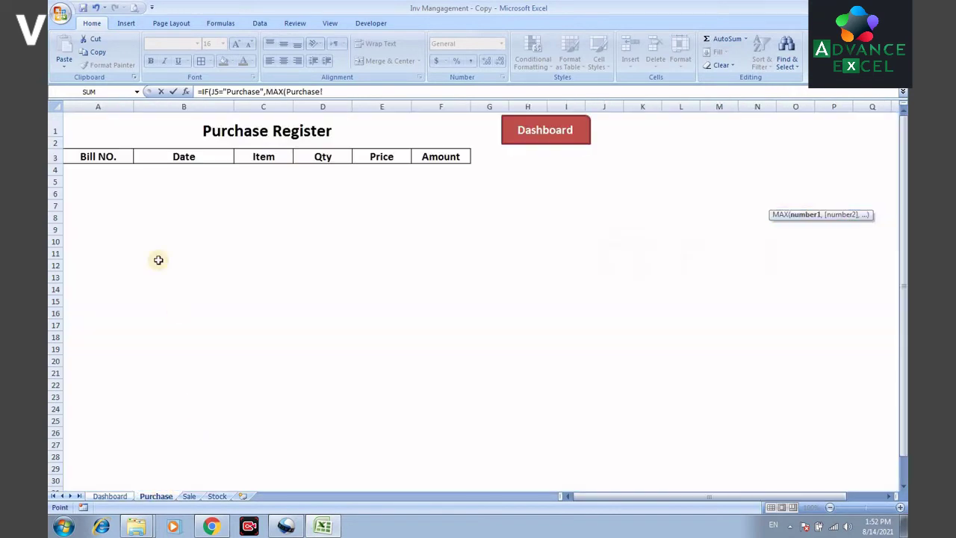
click(117, 103)
click(341, 91)
key(BackSpace)
text(a)
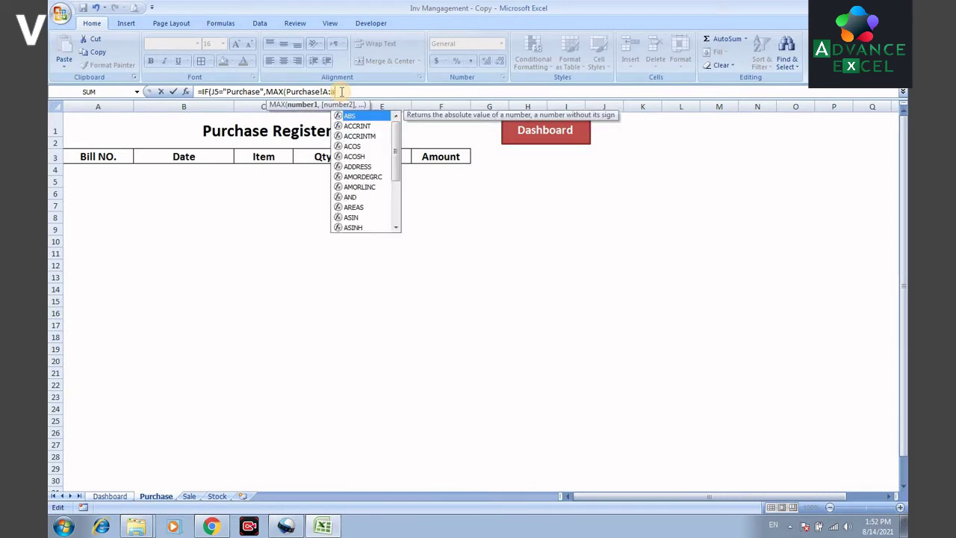
text(),)
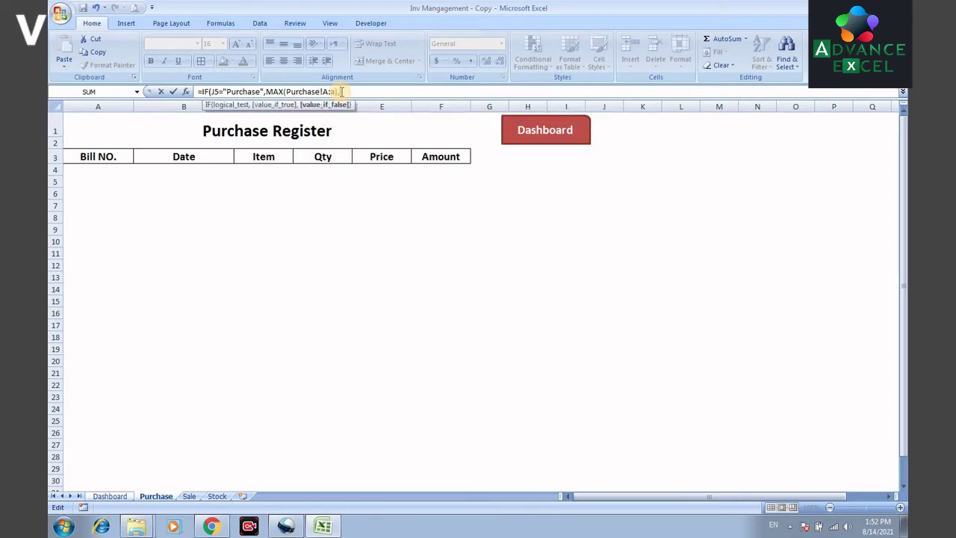
Step: Complete the J6 IF formula with MAX of Sale!A:A as the value-if-false argument
text(max)
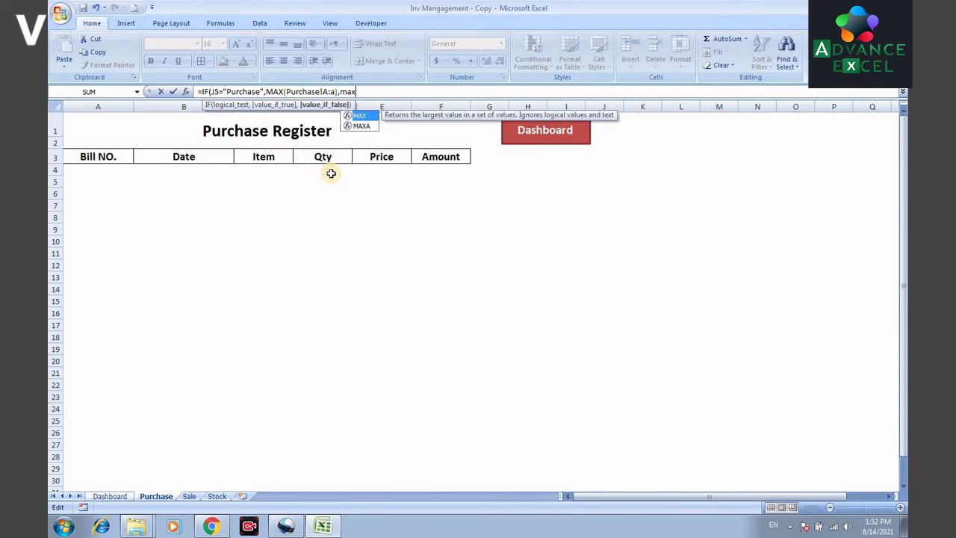
key(Tab)
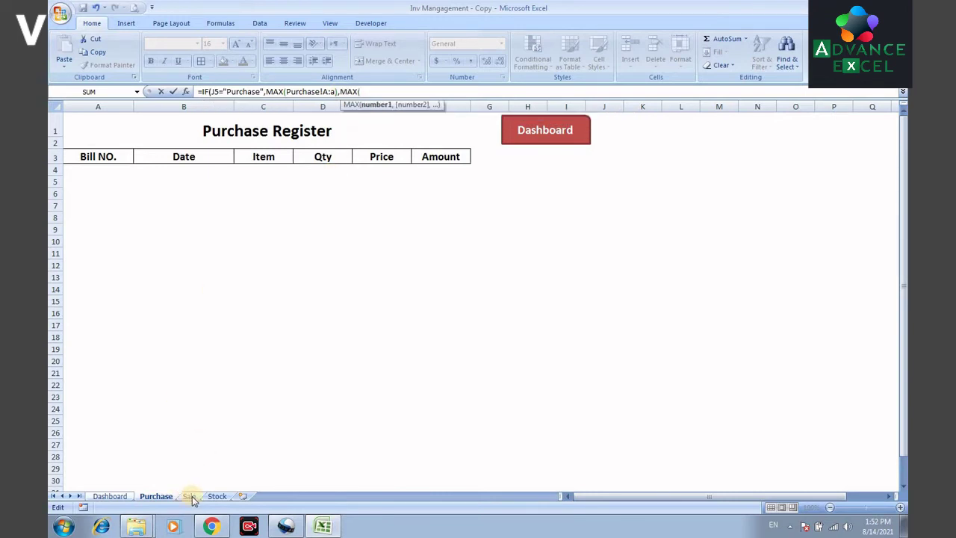
click(190, 496)
drag(112, 107, 437, 107)
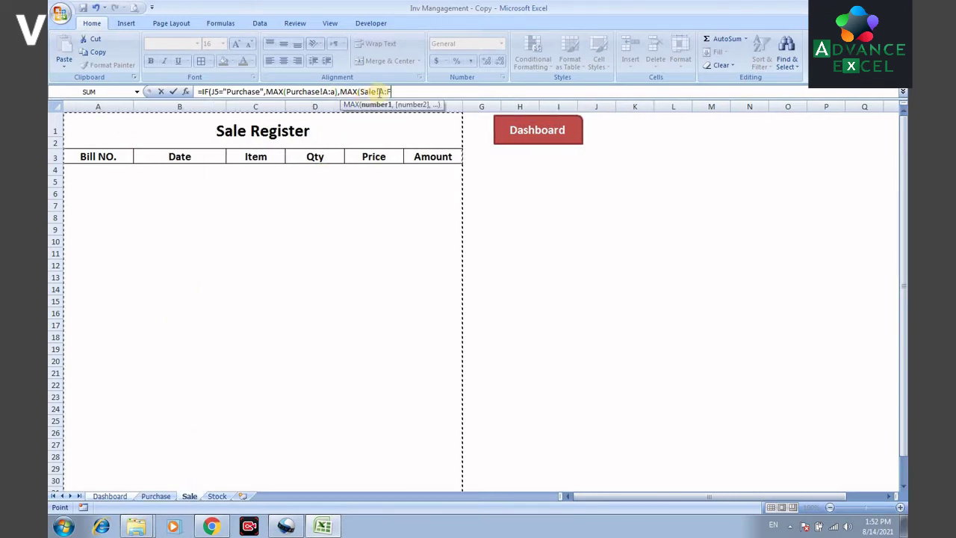
click(411, 92)
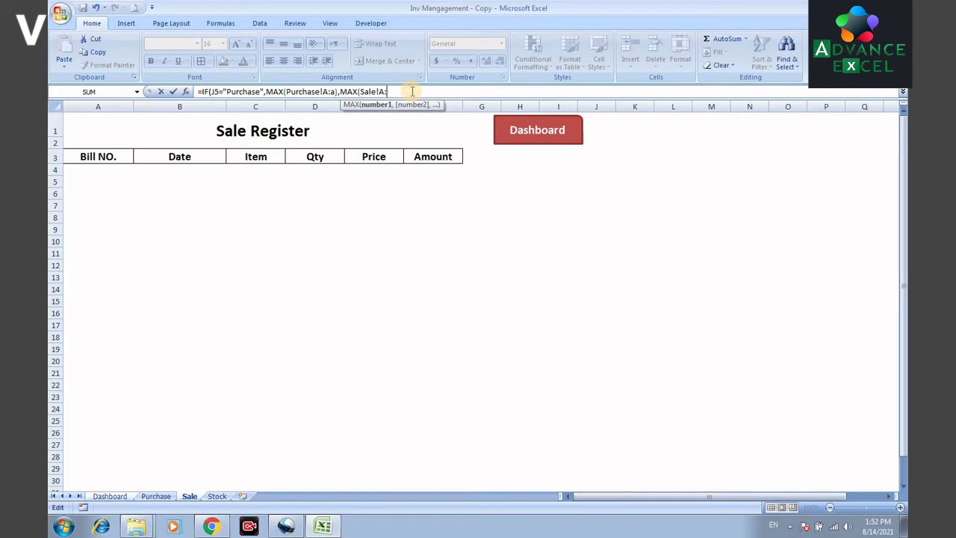
text(A)
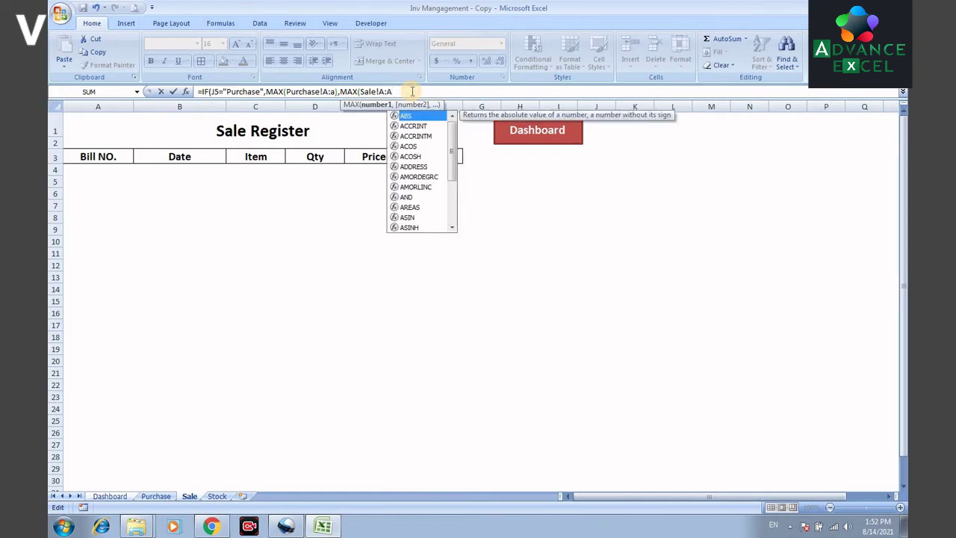
text())
key(Return)
key(Return)
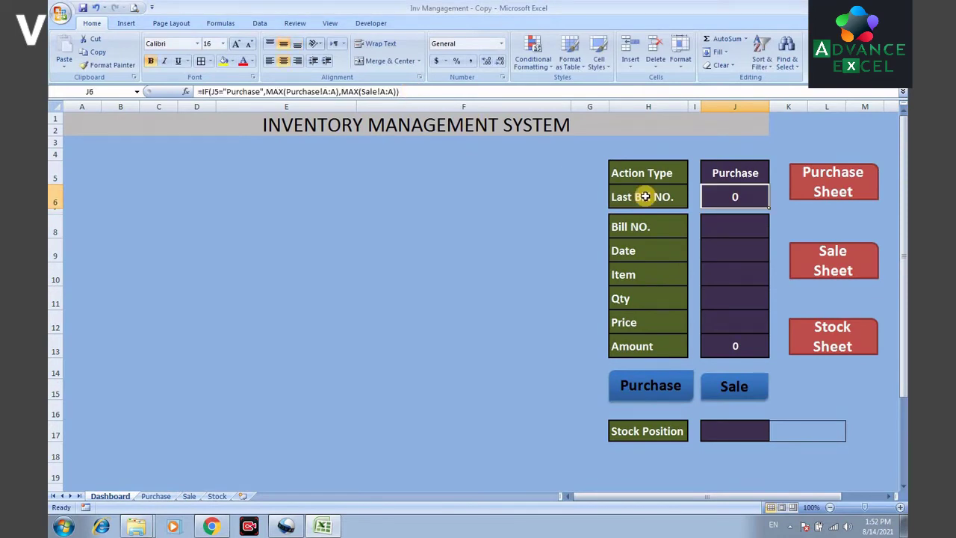
Step: Set the Action Type in J5 on the Dashboard to Sale and check the Last Bill NO. cell
click(737, 166)
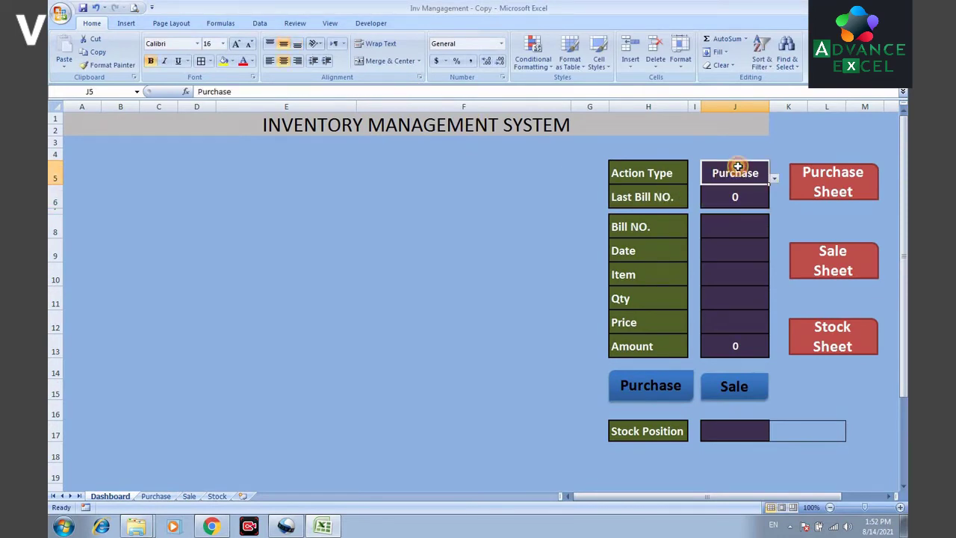
click(775, 178)
click(728, 207)
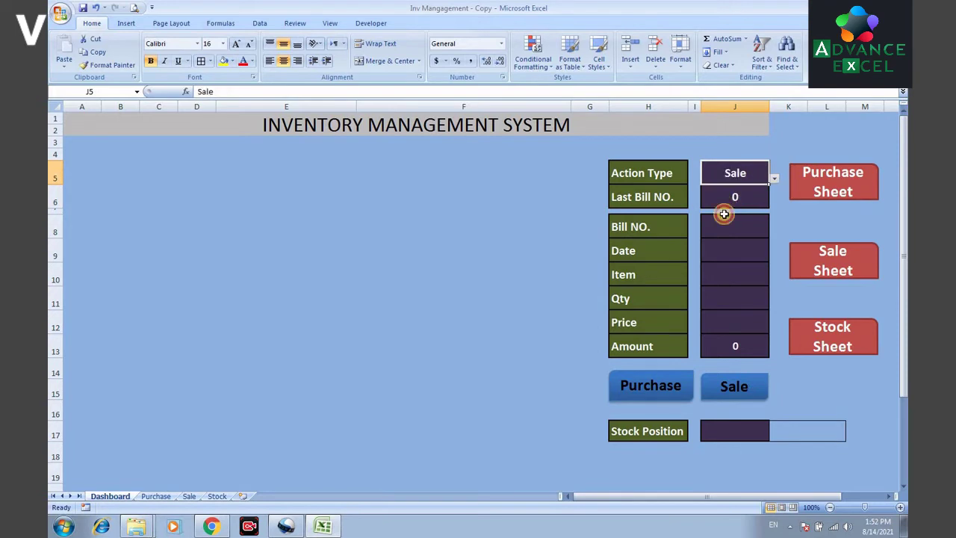
click(736, 198)
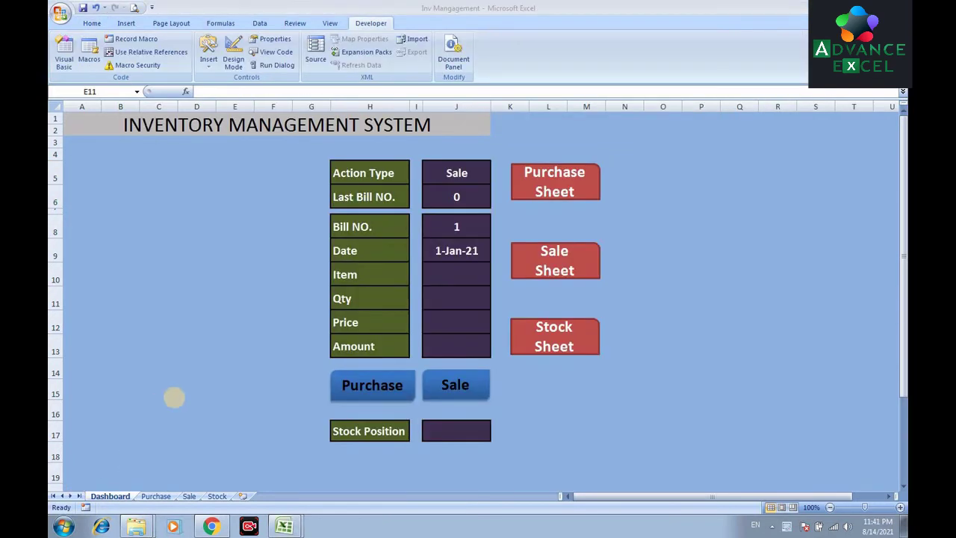
Step: Name the item cells A4:A6 on the Stock sheet Item_List
click(449, 272)
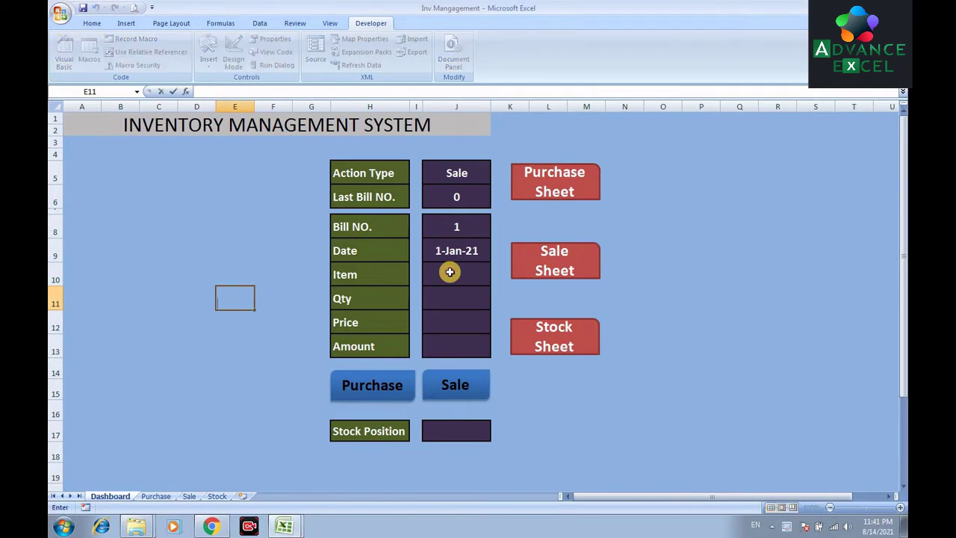
click(449, 272)
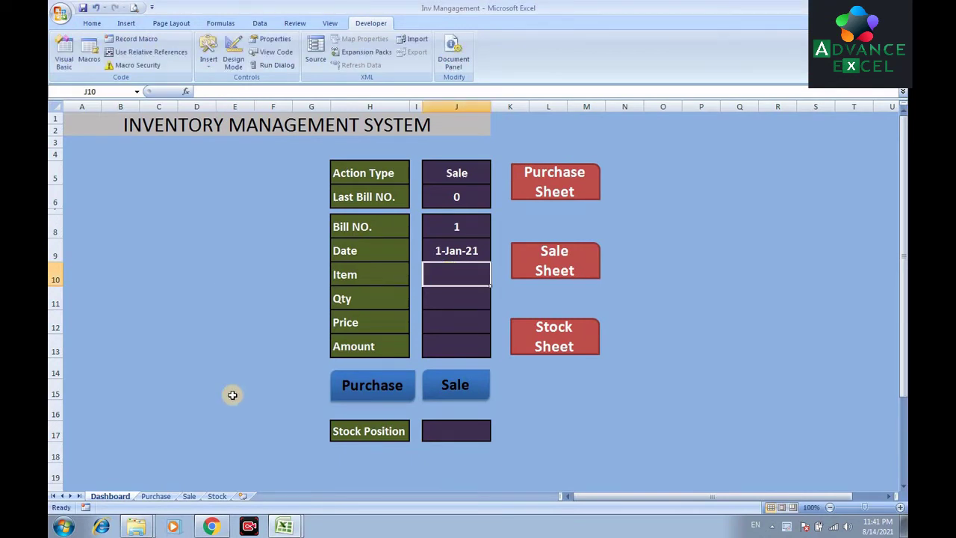
click(217, 496)
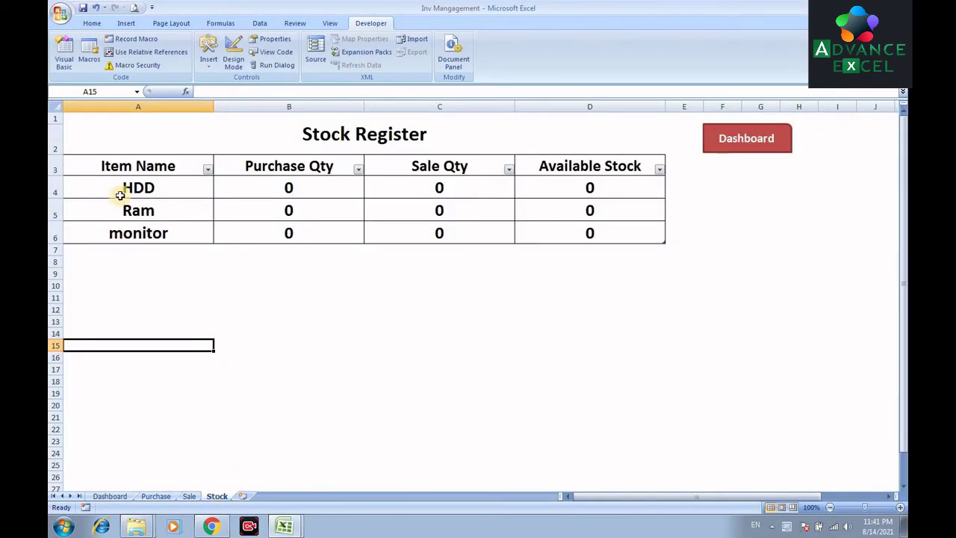
drag(119, 188, 111, 230)
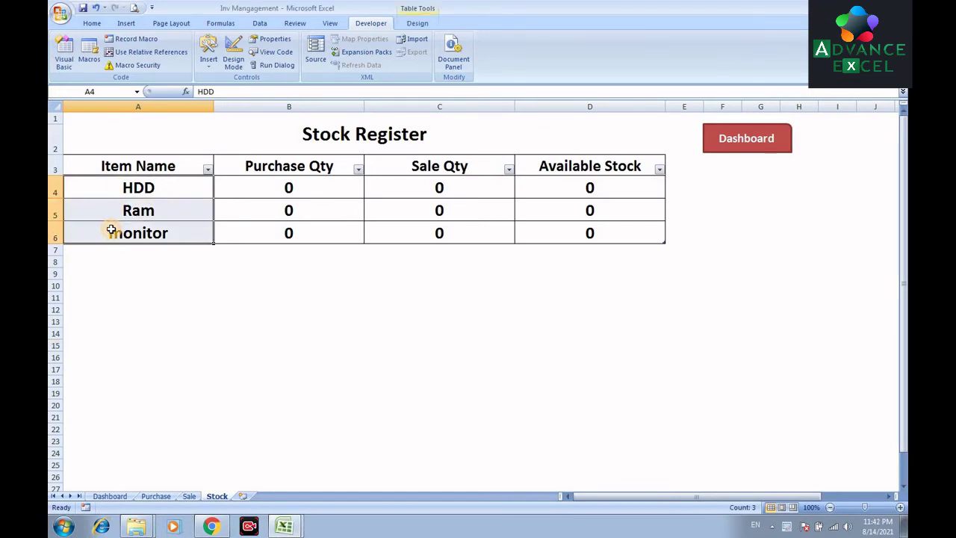
click(109, 93)
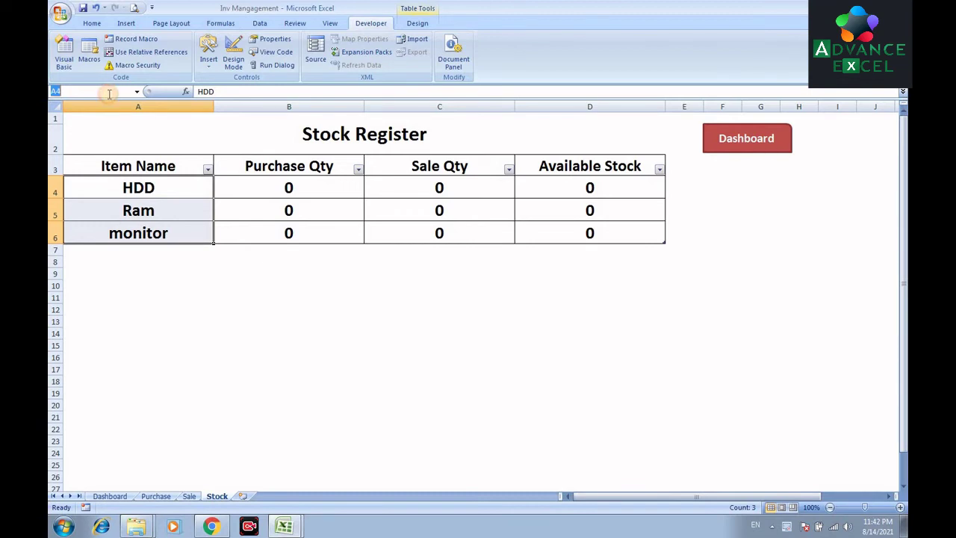
text(Item_List)
key(Return)
click(144, 308)
Step: Apply list data validation with the source =Item_List to the Item cell J10 on the Dashboard
click(118, 495)
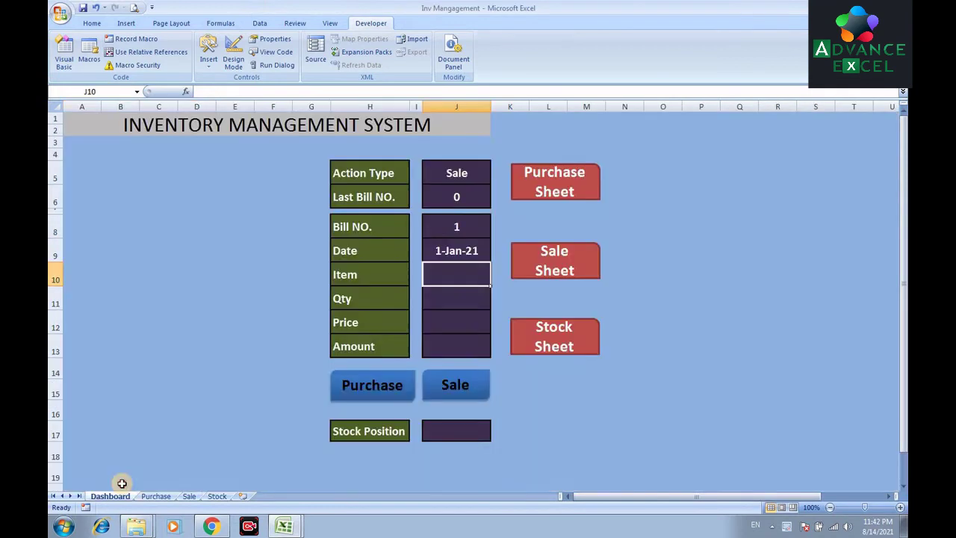
click(469, 275)
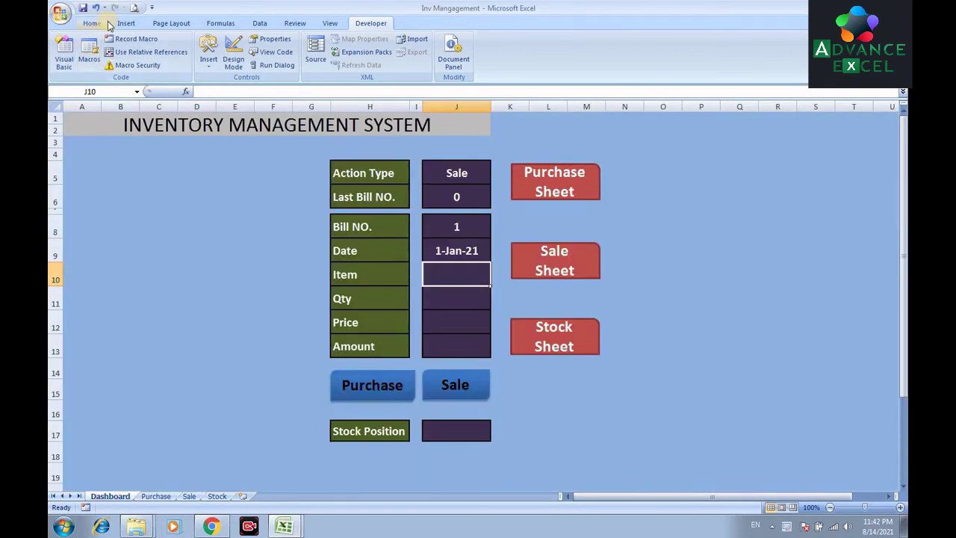
click(254, 24)
click(510, 66)
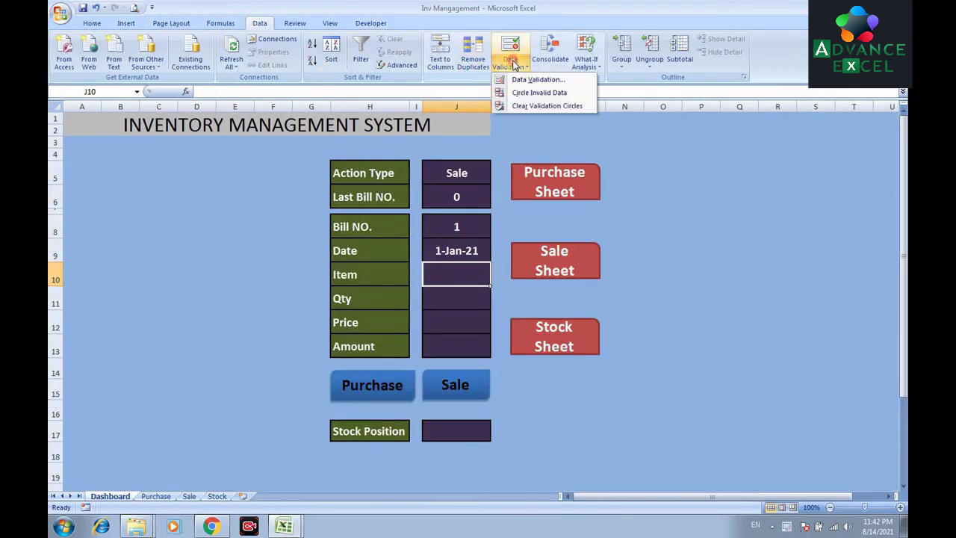
click(532, 79)
click(325, 264)
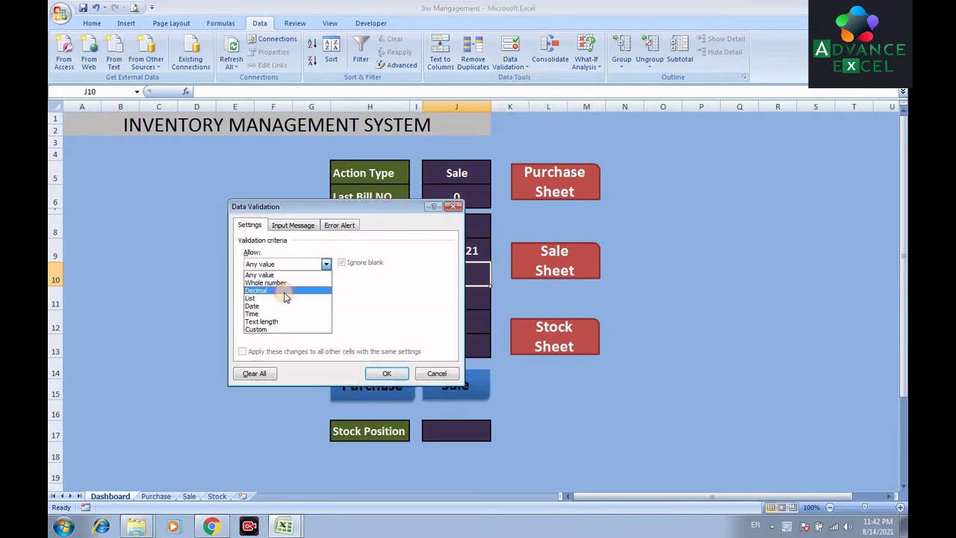
click(274, 296)
click(282, 312)
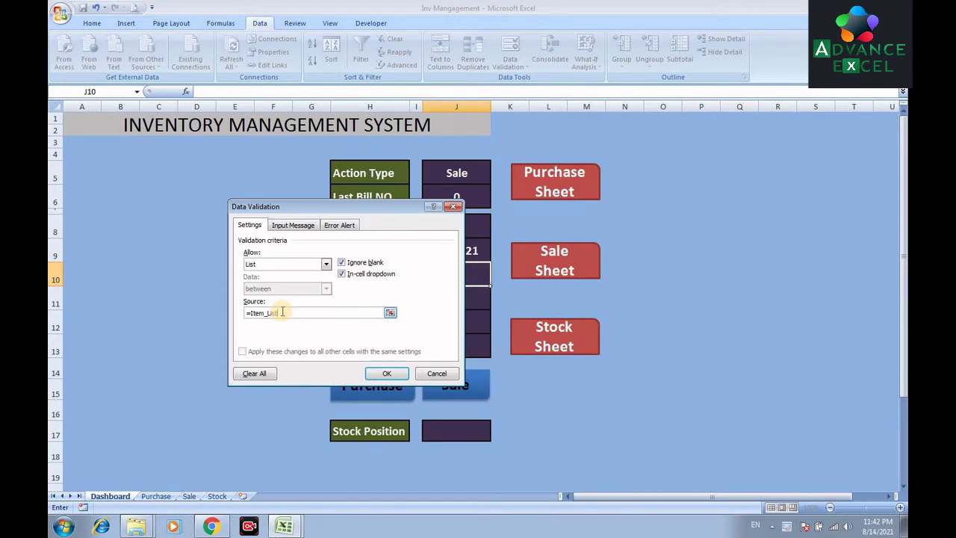
click(388, 373)
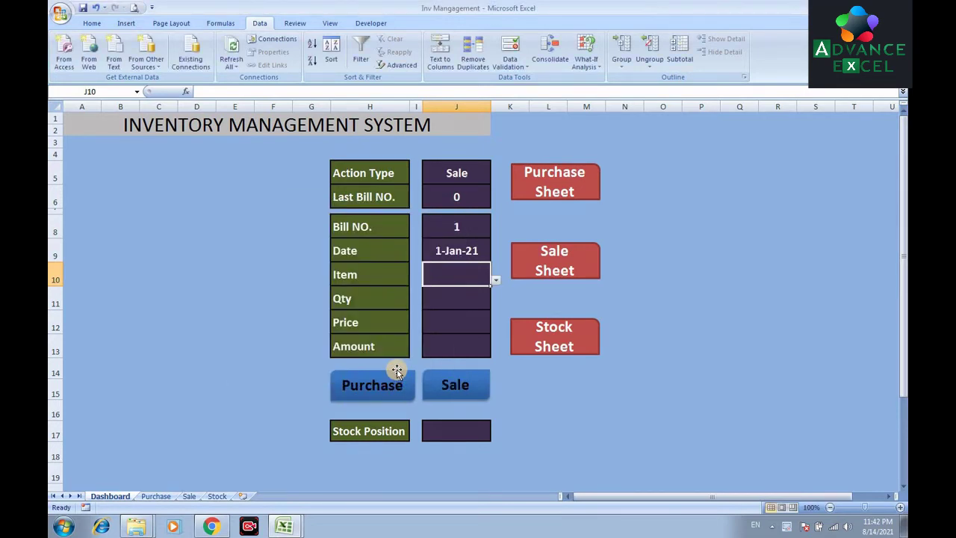
Step: Choose HDD as the Item in J10 and enter 20 as the Qty in J11
click(496, 280)
click(471, 293)
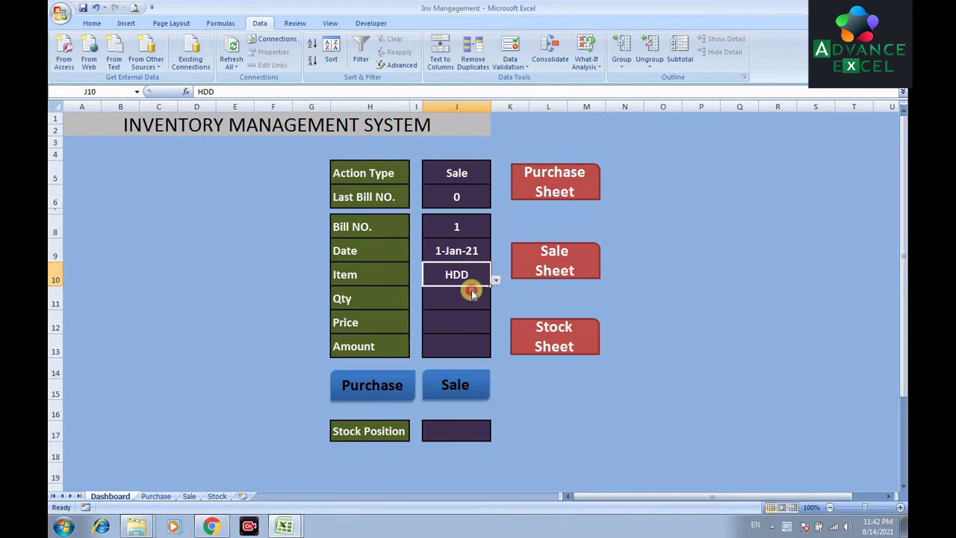
click(434, 298)
text(20)
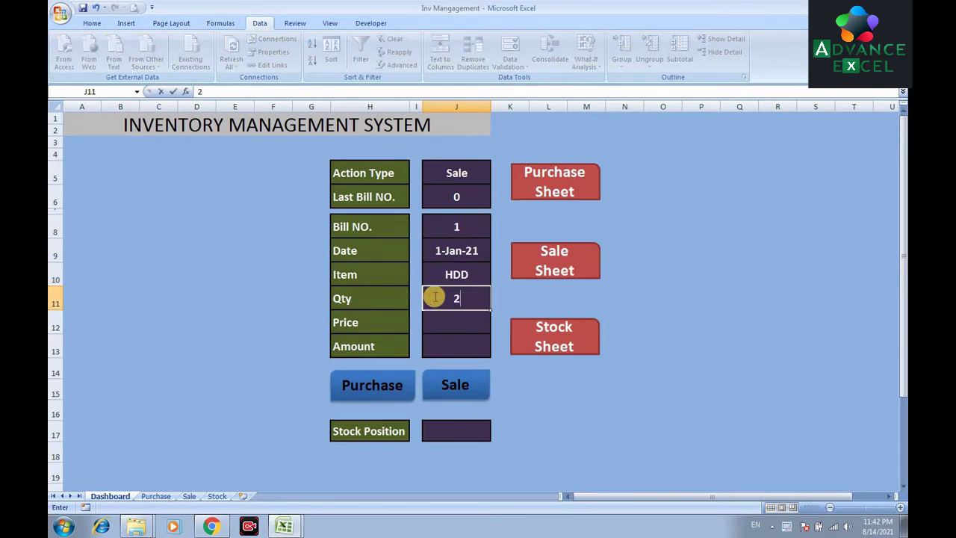
key(Return)
Step: Enter 4500 as the Price in J12 and calculate the Amount in J13 with =J11*J12
text(4500)
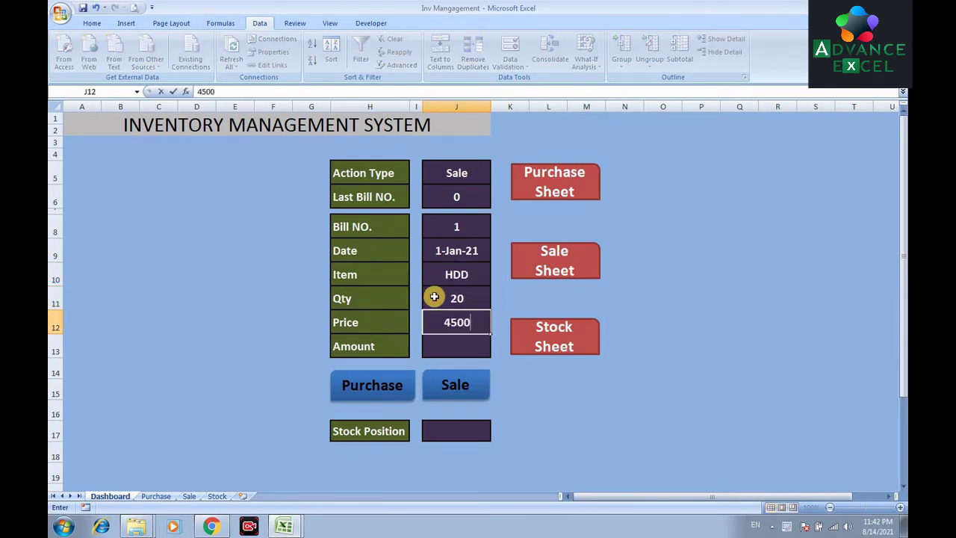
key(Return)
text(=J11*J12)
key(Return)
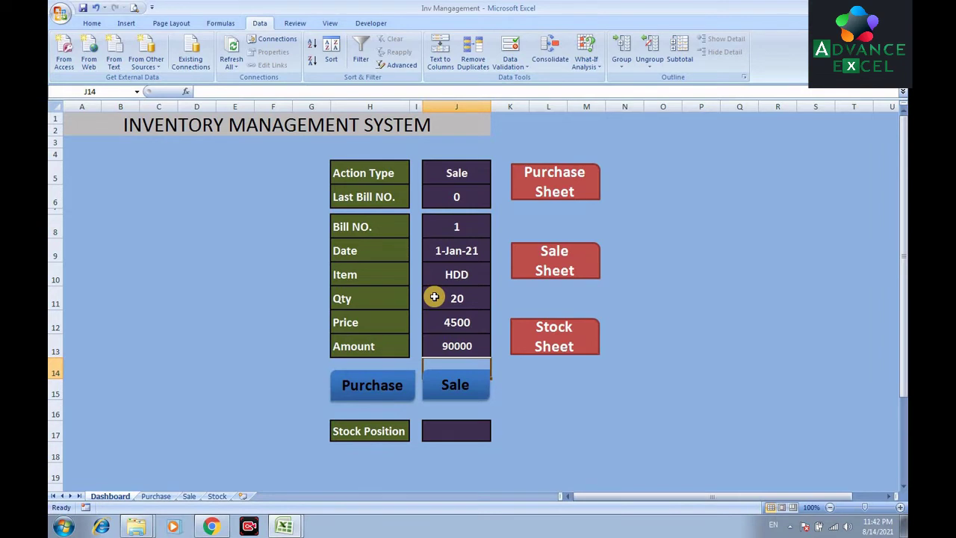
Step: Check the Purchase register, return to the Dashboard and start recording a macro named P stored in this workbook
click(373, 24)
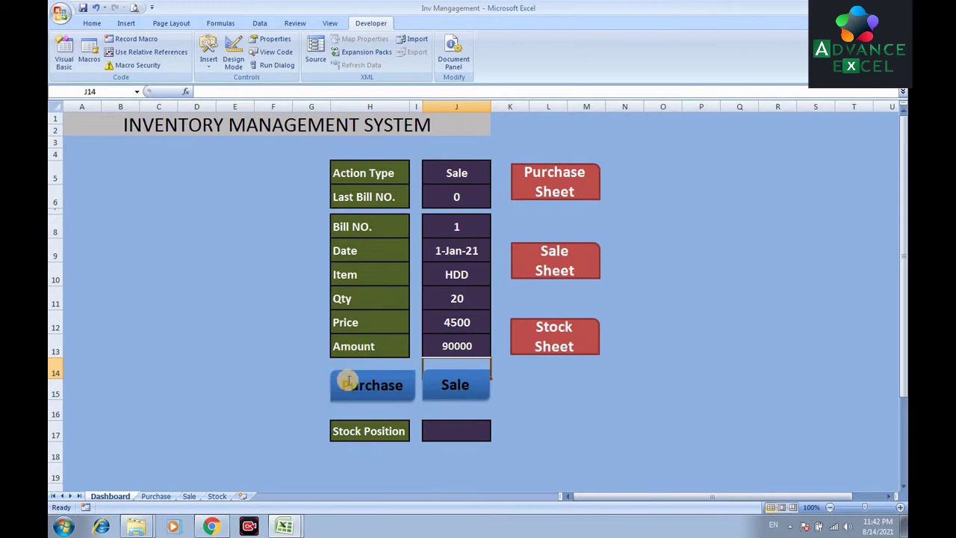
click(153, 499)
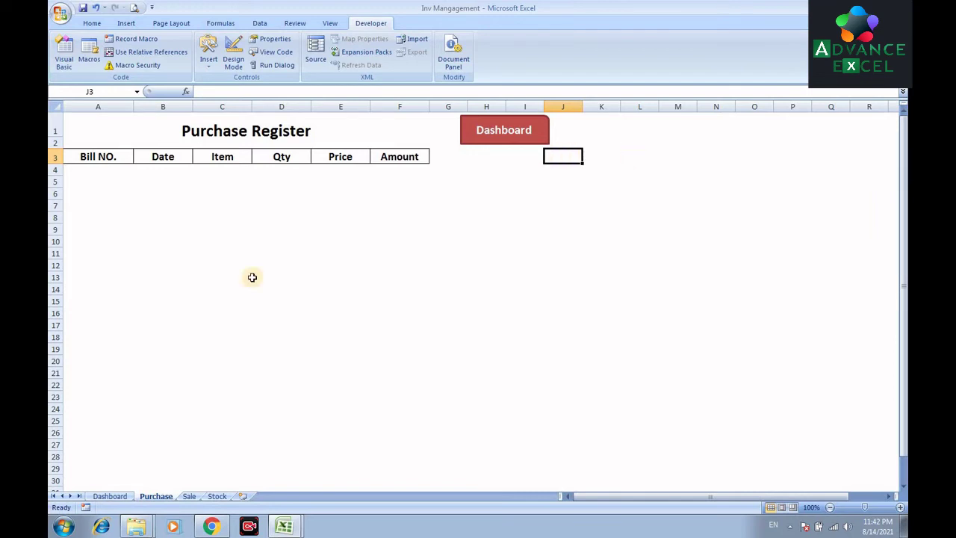
click(110, 497)
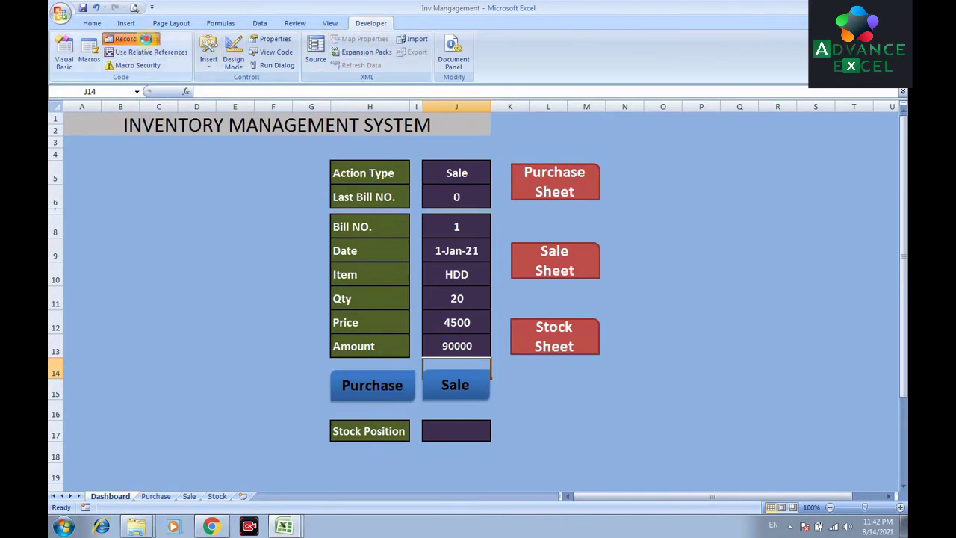
click(146, 41)
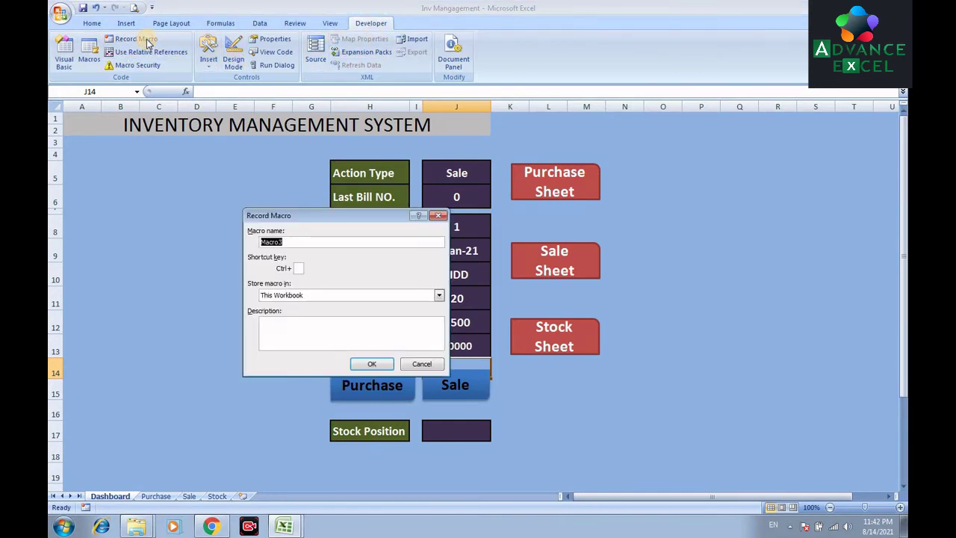
text(P)
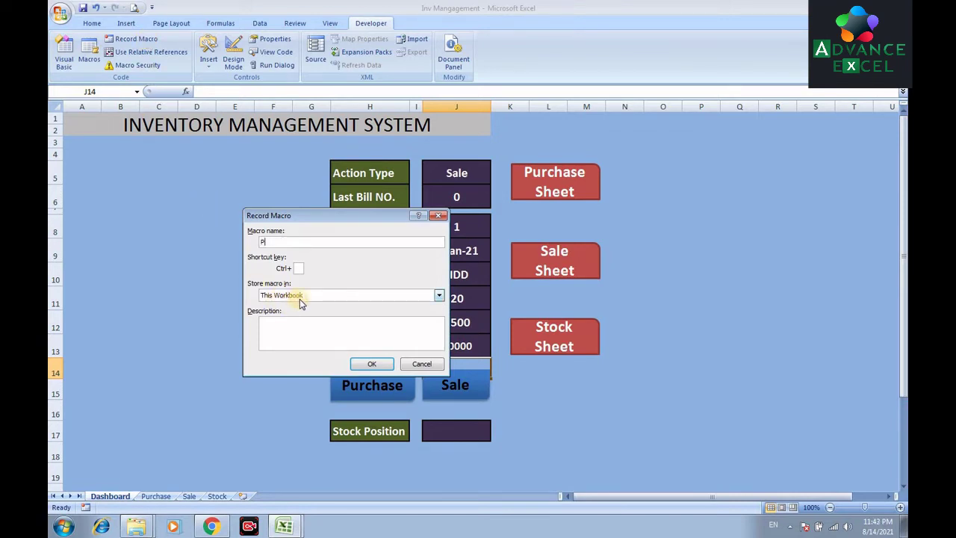
click(367, 363)
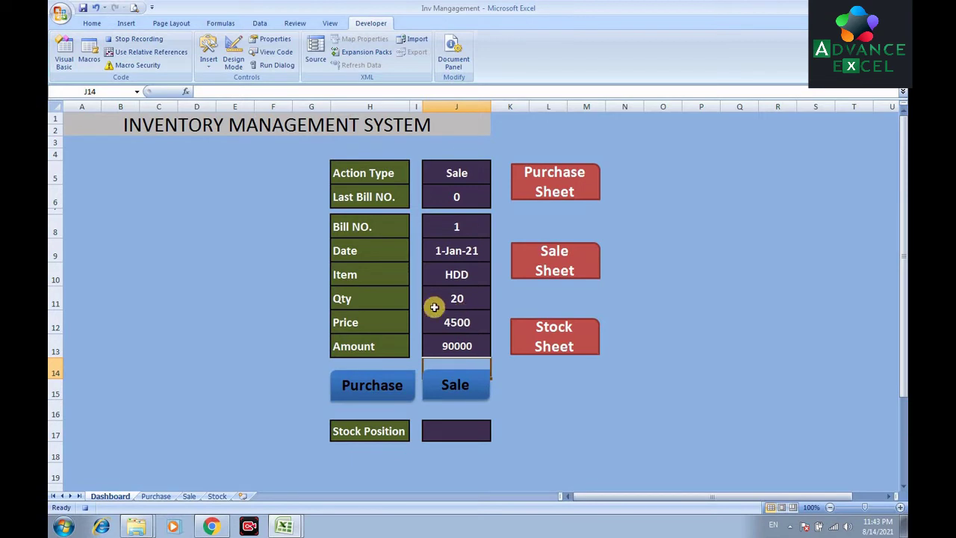
Step: Copy the entry values in J8:J13 on the Dashboard and switch to the Purchase sheet
drag(438, 224, 457, 334)
key(ctrl+c)
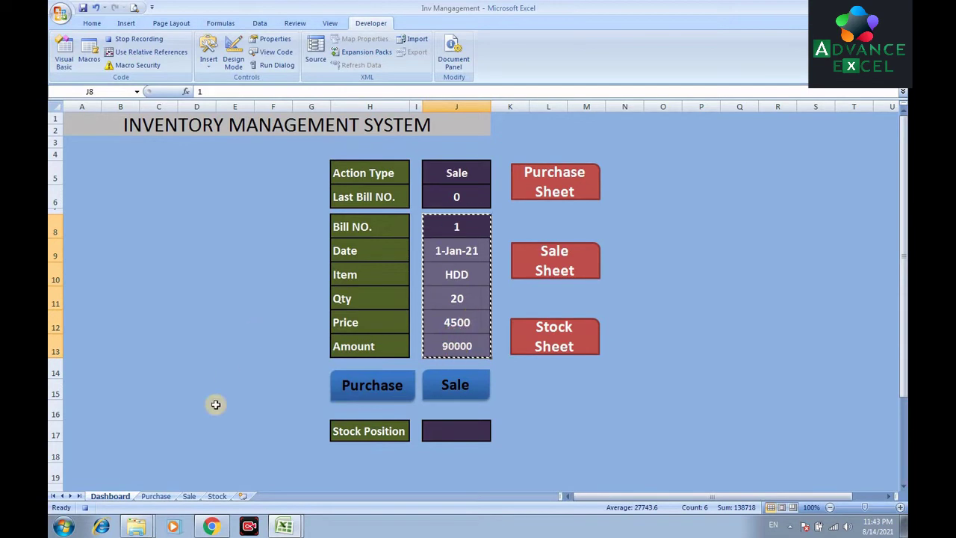
click(156, 496)
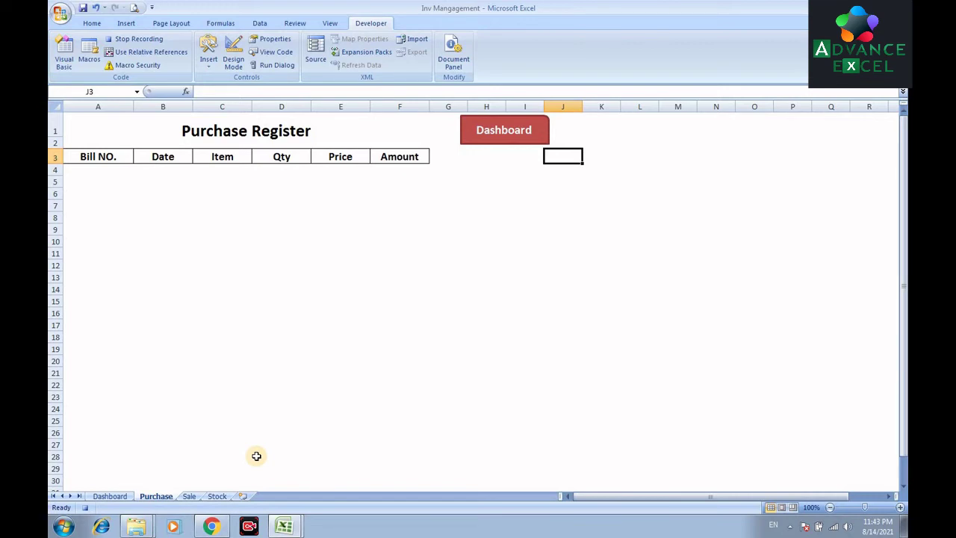
Step: Jump via the last row and column to the last filled Bill NO. cell in column A, turn on relative references and move one row down
key(Up)
key(Up)
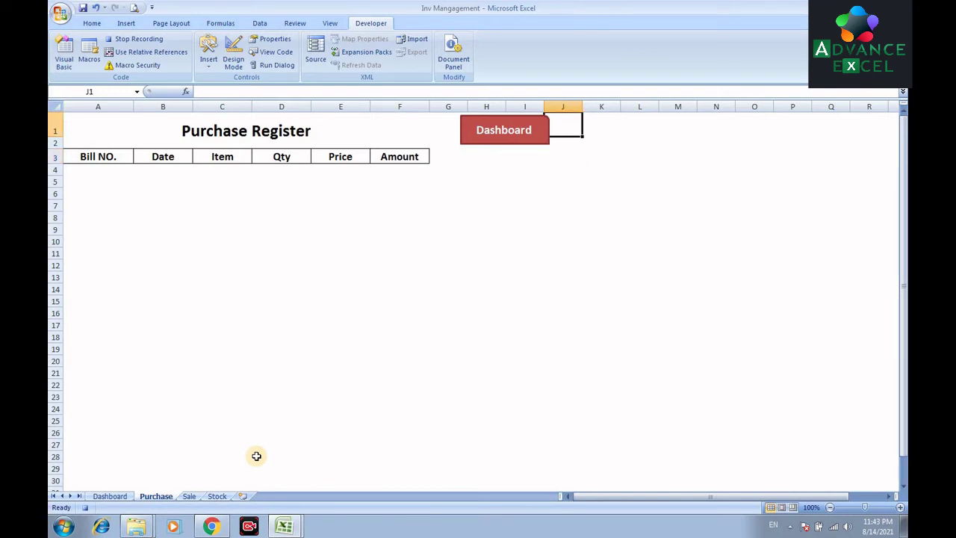
key(ctrl+Right)
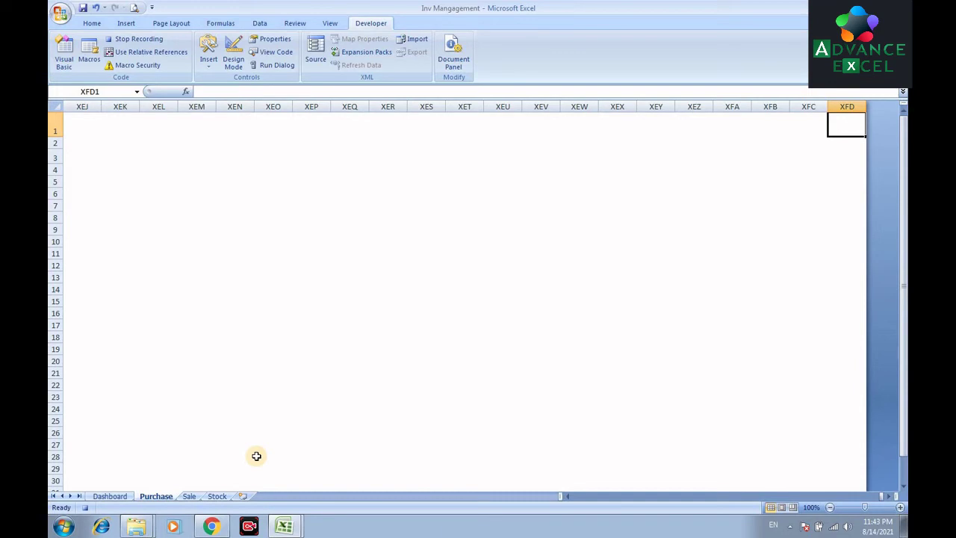
key(ctrl+Down)
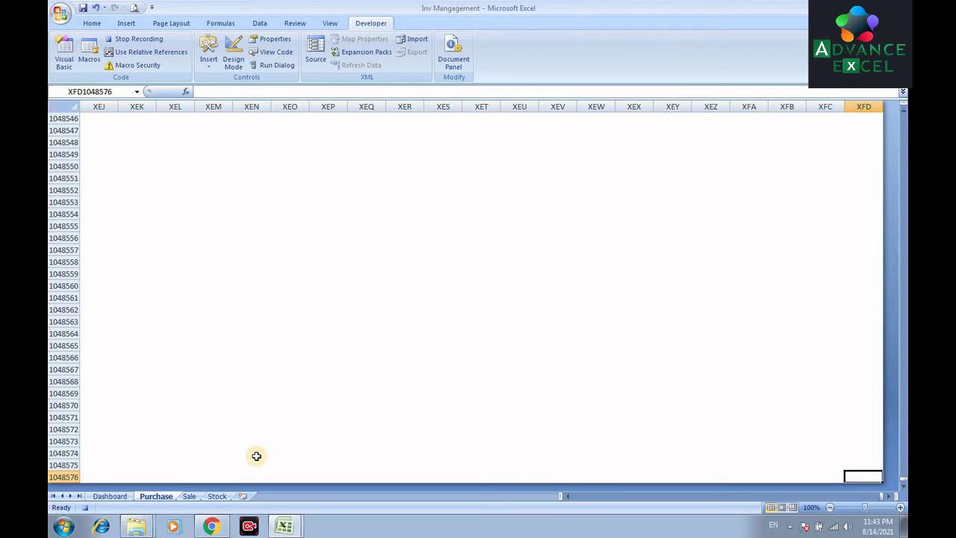
key(ctrl+Left)
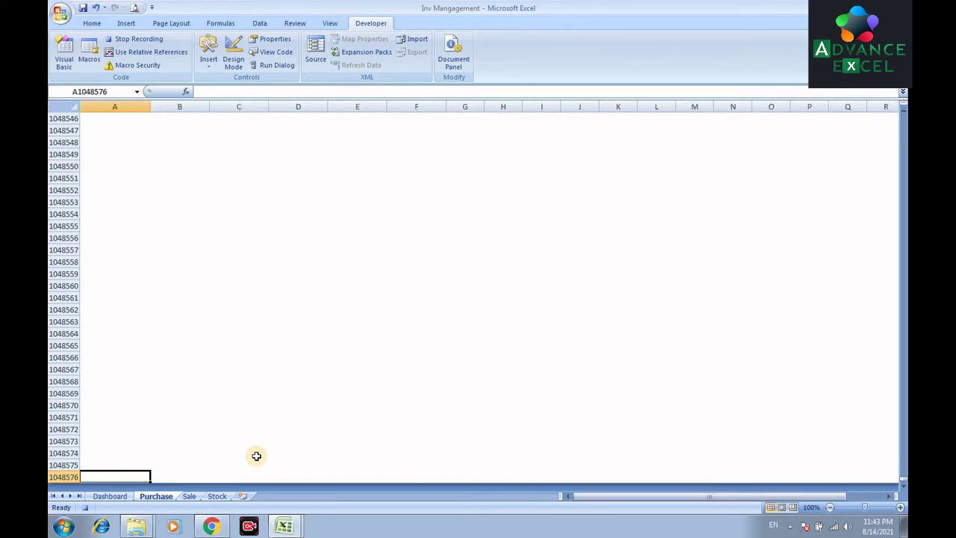
key(ctrl+Up)
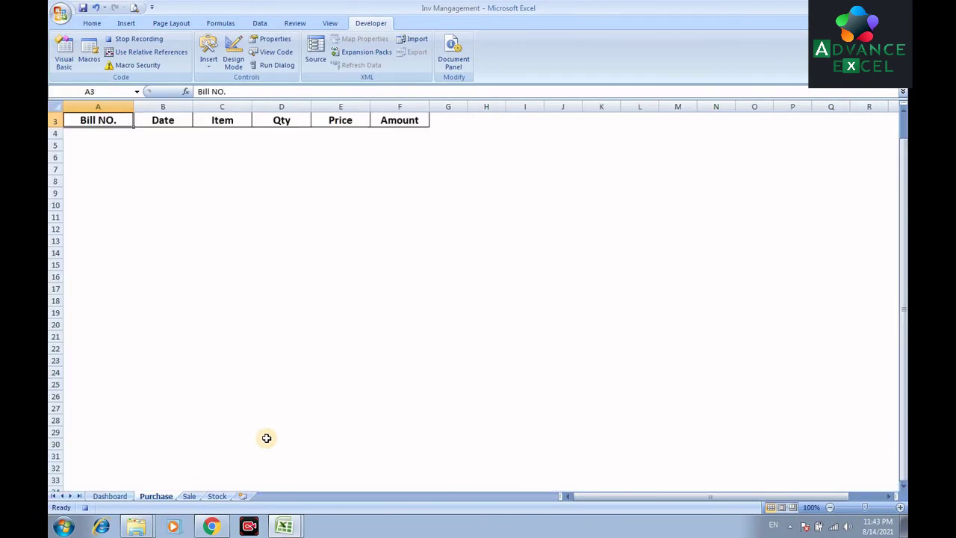
click(140, 55)
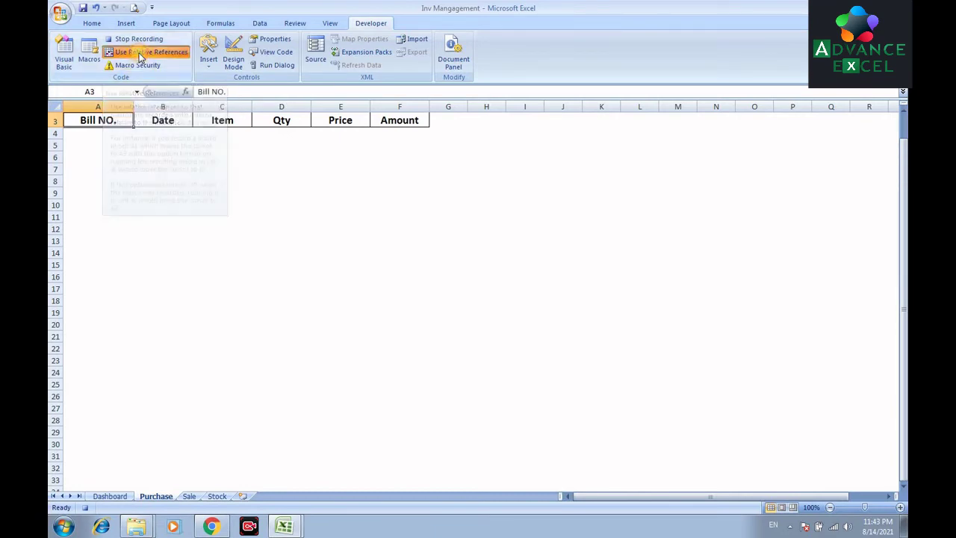
key(Down)
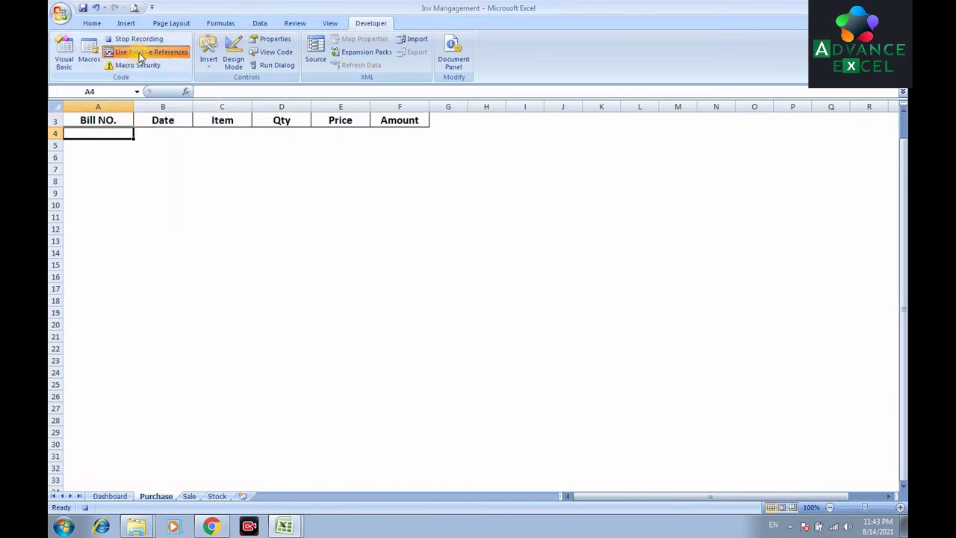
Step: Paste the copied entry into row 4 of the Purchase register as transposed values only, starting at A4
right_click(104, 129)
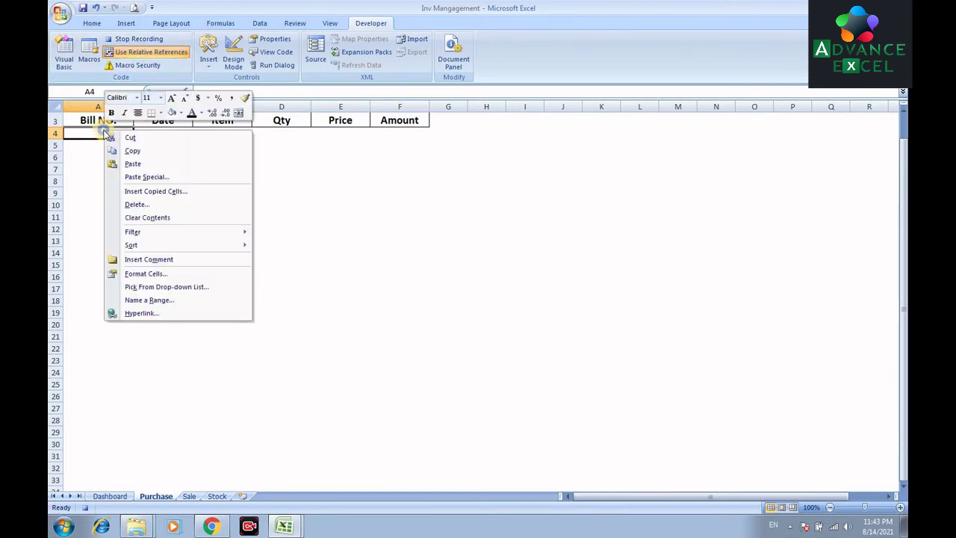
click(131, 177)
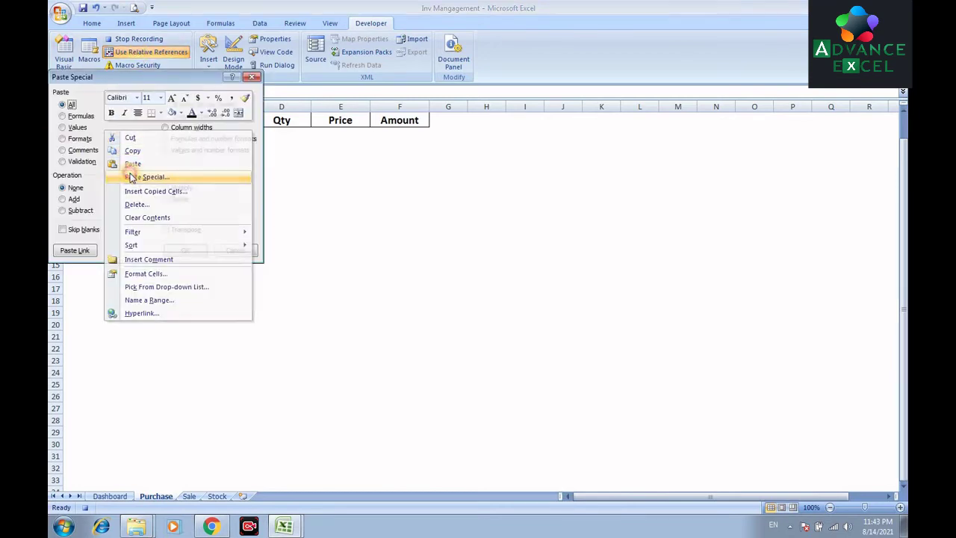
click(79, 129)
click(165, 230)
click(185, 252)
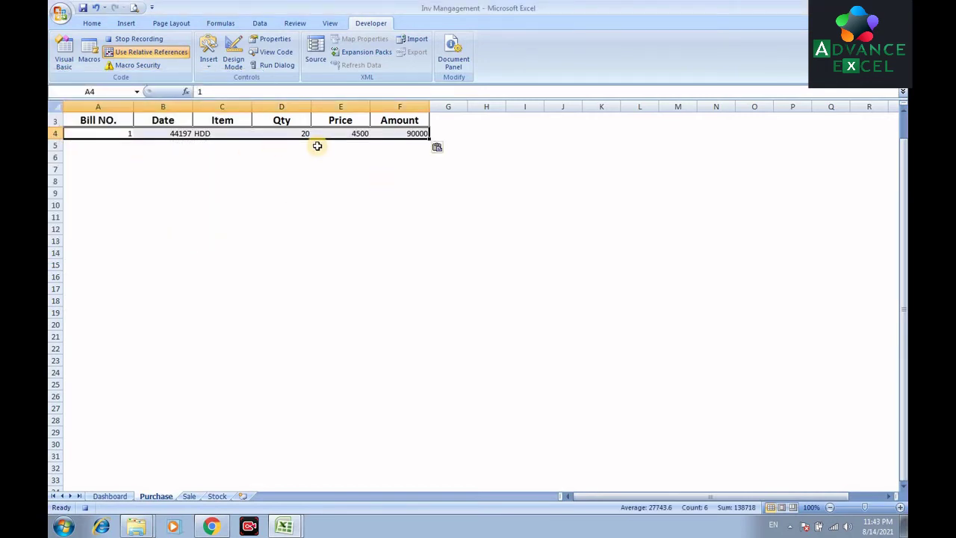
Step: Centre the pasted row A4:F4 horizontally and vertically and increase its font size to 20
click(92, 23)
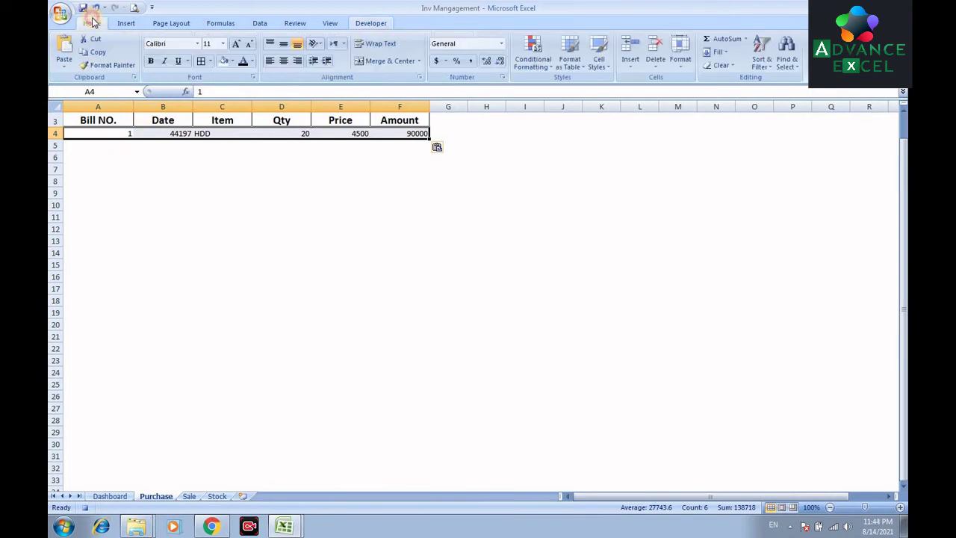
click(284, 60)
click(282, 44)
click(236, 44)
click(236, 44)
click(236, 44)
click(235, 45)
click(235, 45)
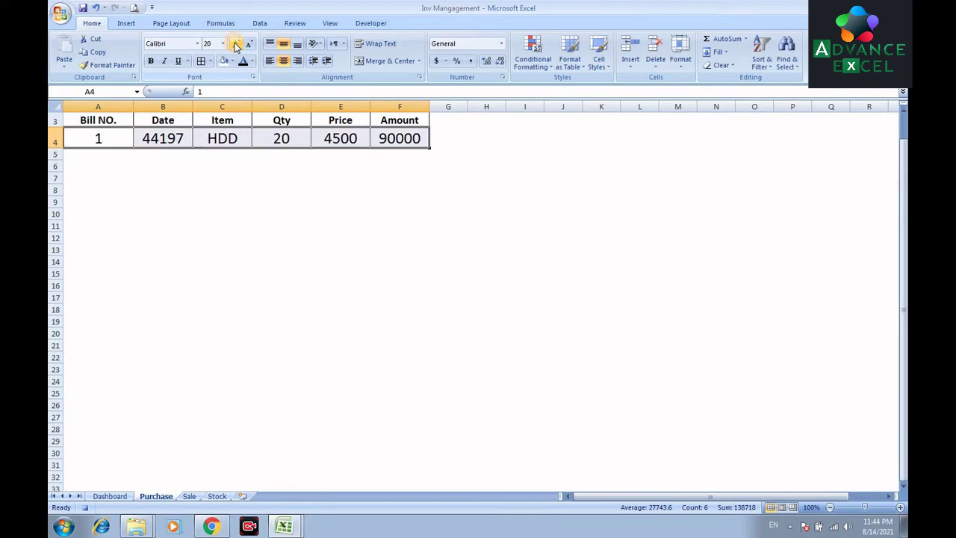
click(230, 179)
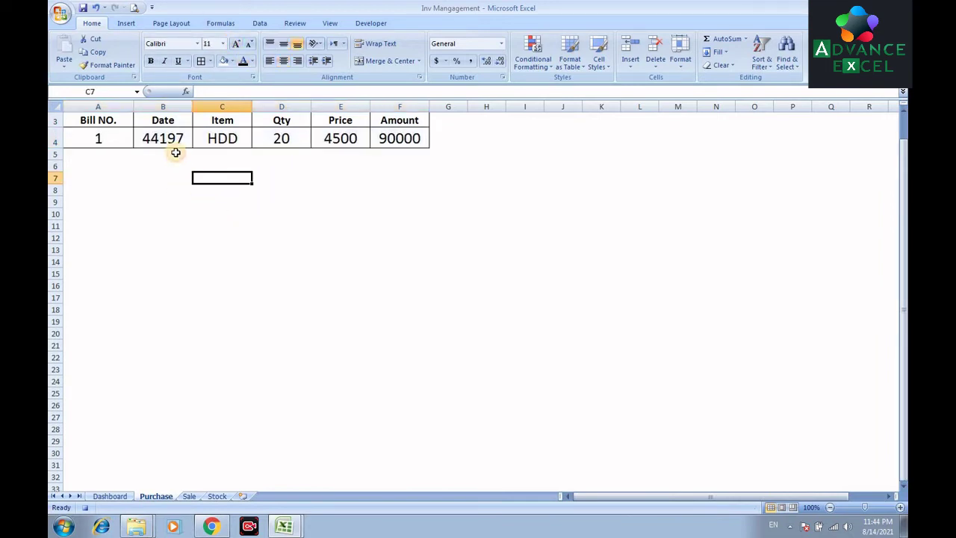
Step: Apply the day-month-year date format to B4 and widen column B to fit the date
click(174, 142)
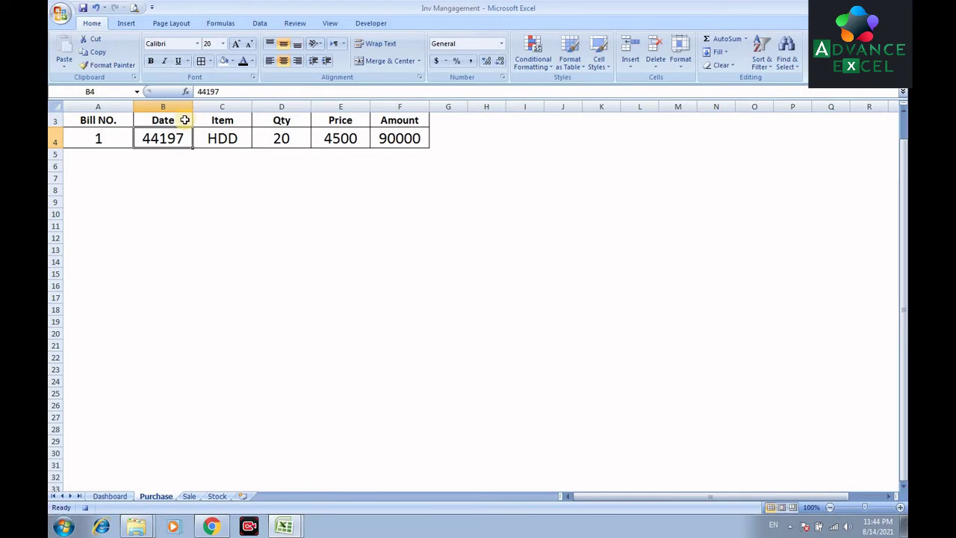
key(ctrl+shift+3)
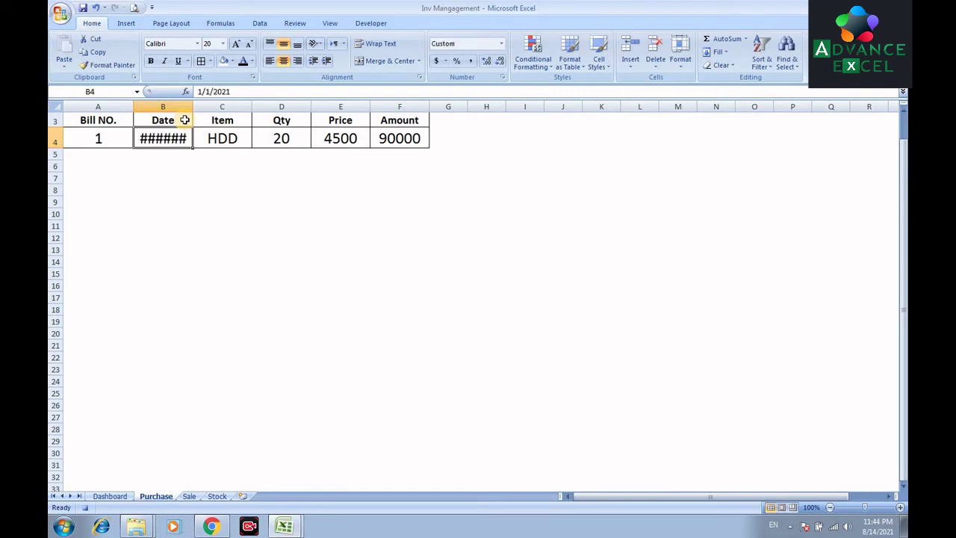
drag(192, 107, 212, 106)
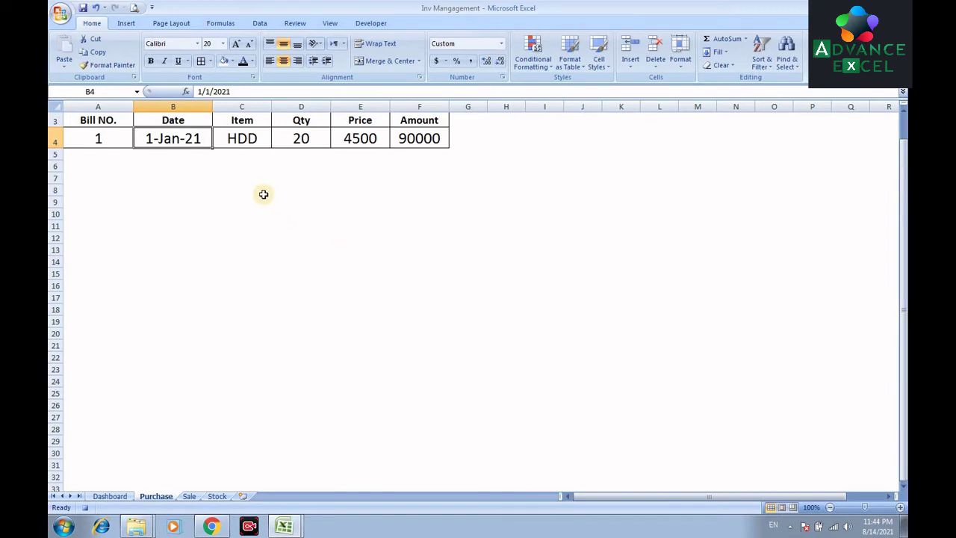
scroll(463, 216, up, 1)
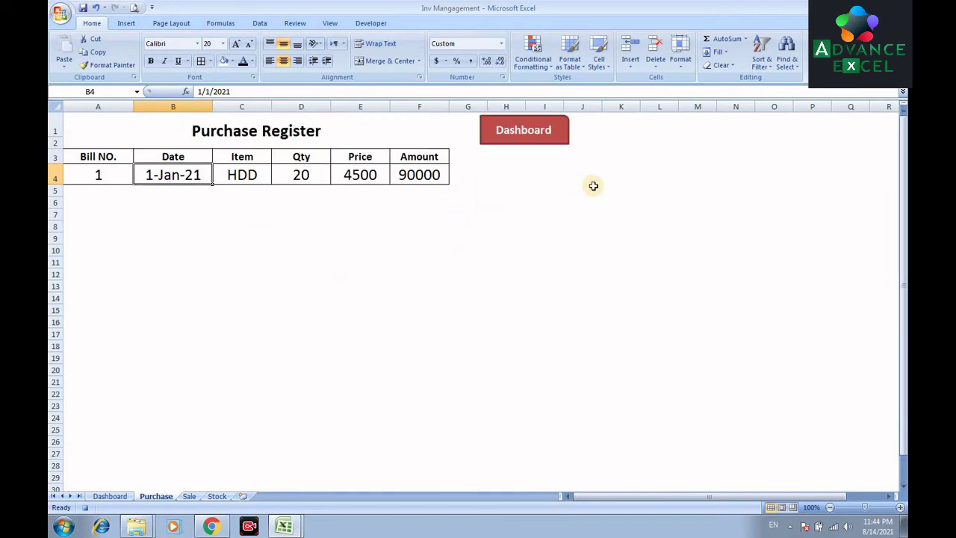
click(593, 186)
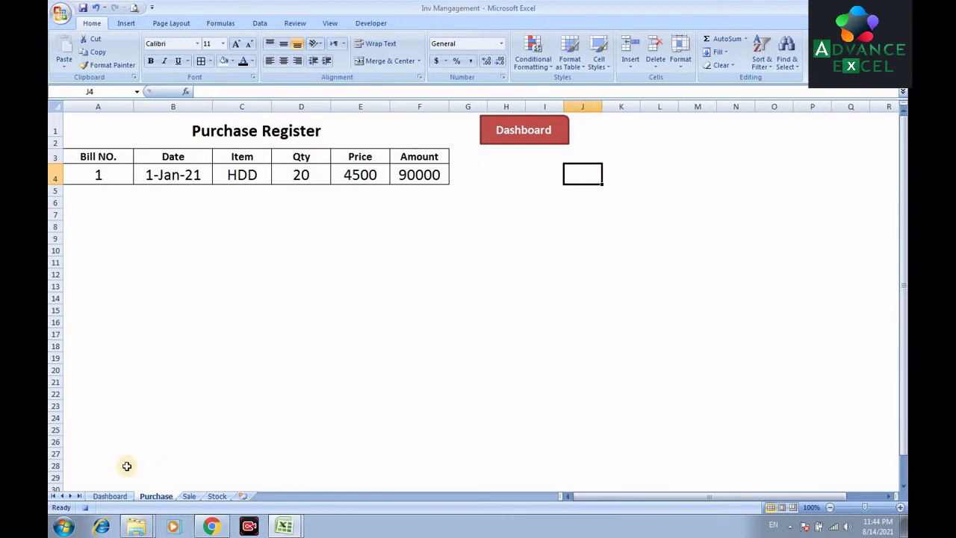
Step: Turn off relative references for the recording and return to the Dashboard sheet
click(369, 24)
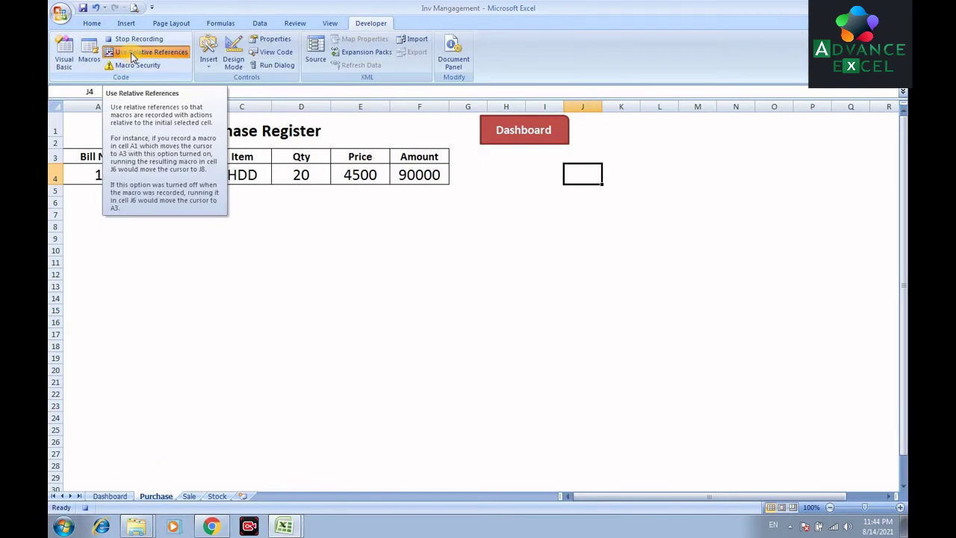
click(132, 55)
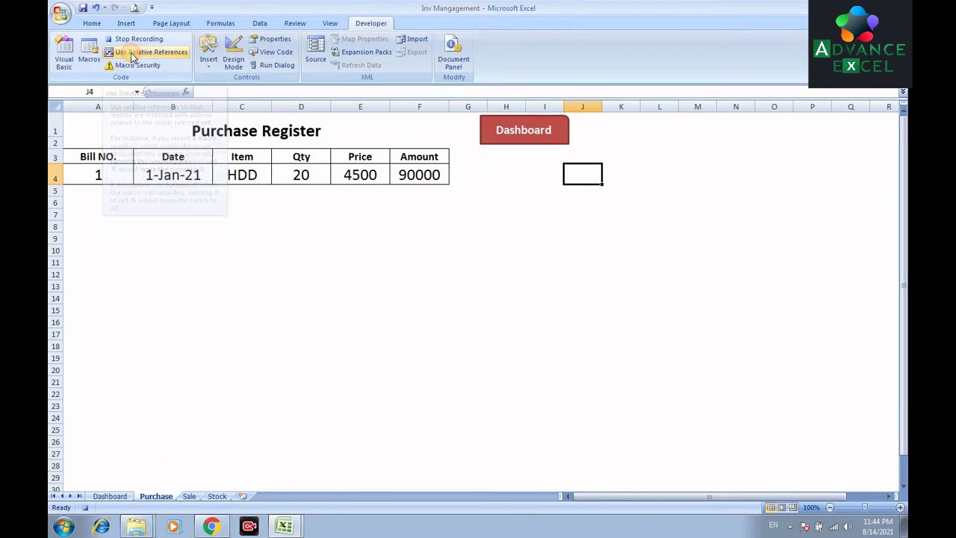
click(110, 497)
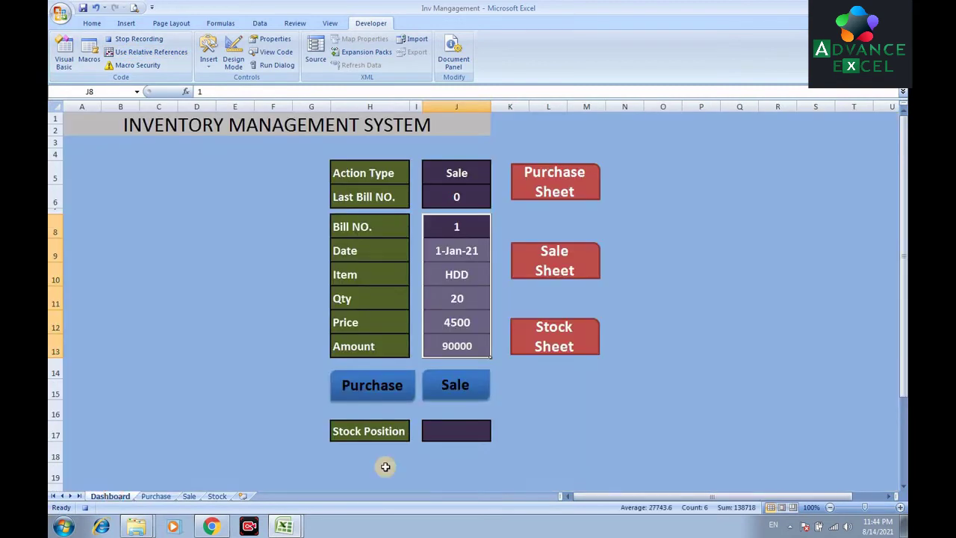
Step: Clear the entry values in J8:J12, keeping the Amount formula, then select J8 and stop recording the macro
click(619, 294)
drag(477, 233, 475, 326)
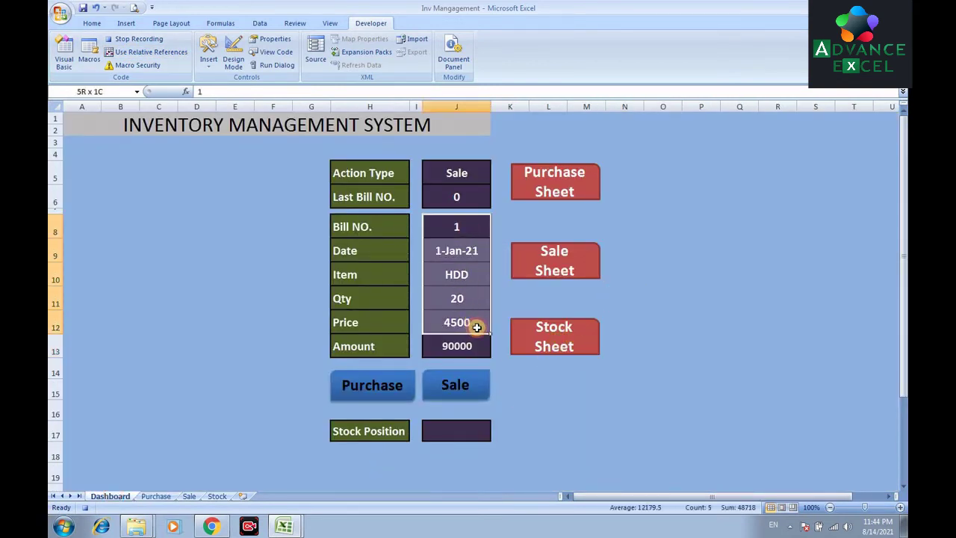
key(Delete)
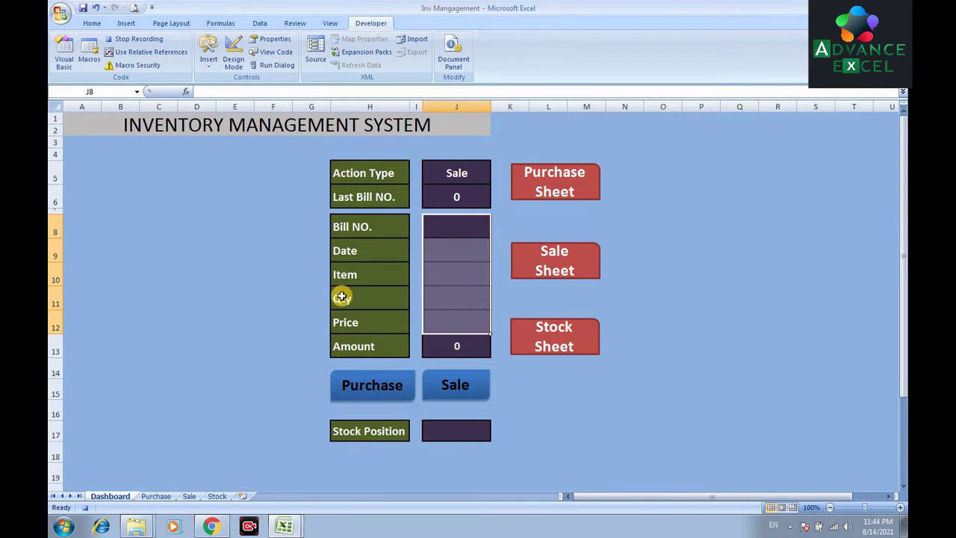
click(454, 225)
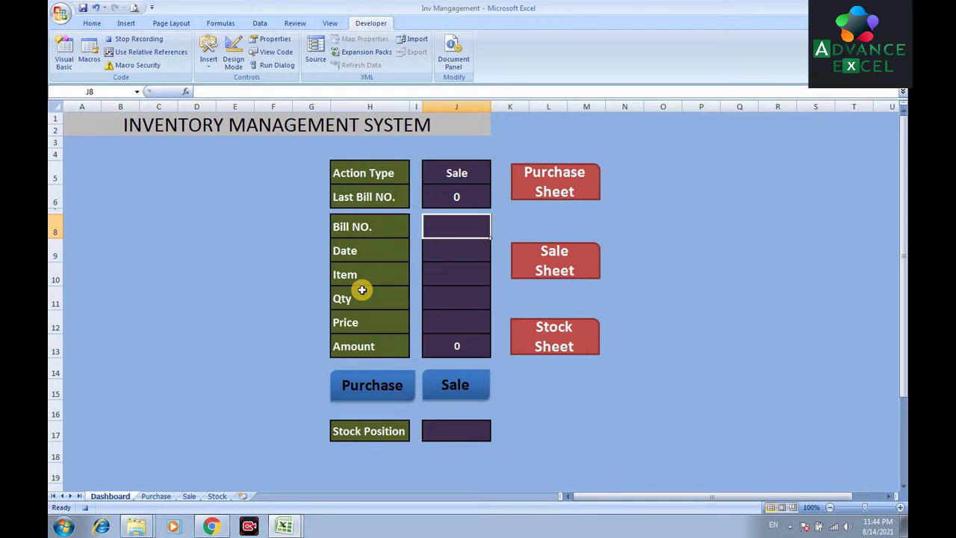
click(136, 39)
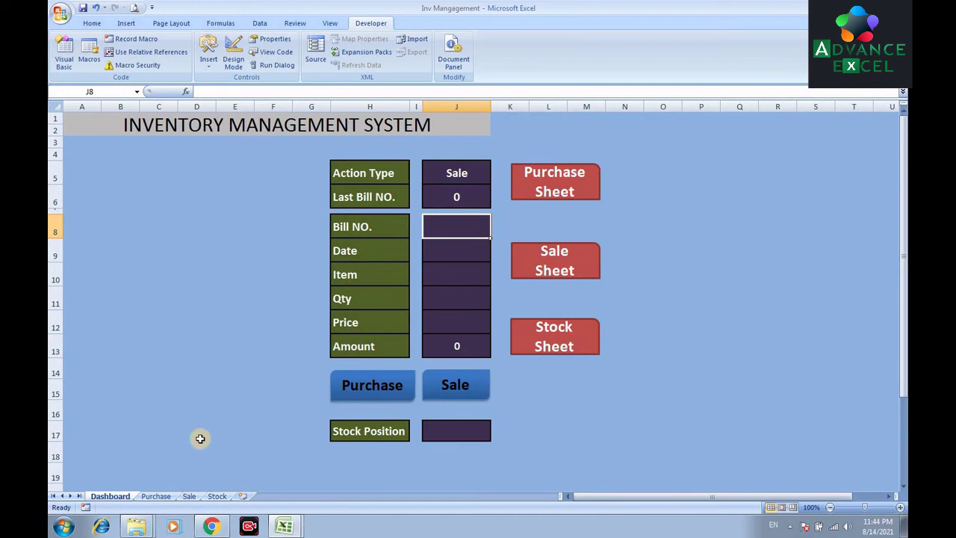
Step: Assign this workbook's macro P to the Purchase shape on the Dashboard
right_click(361, 388)
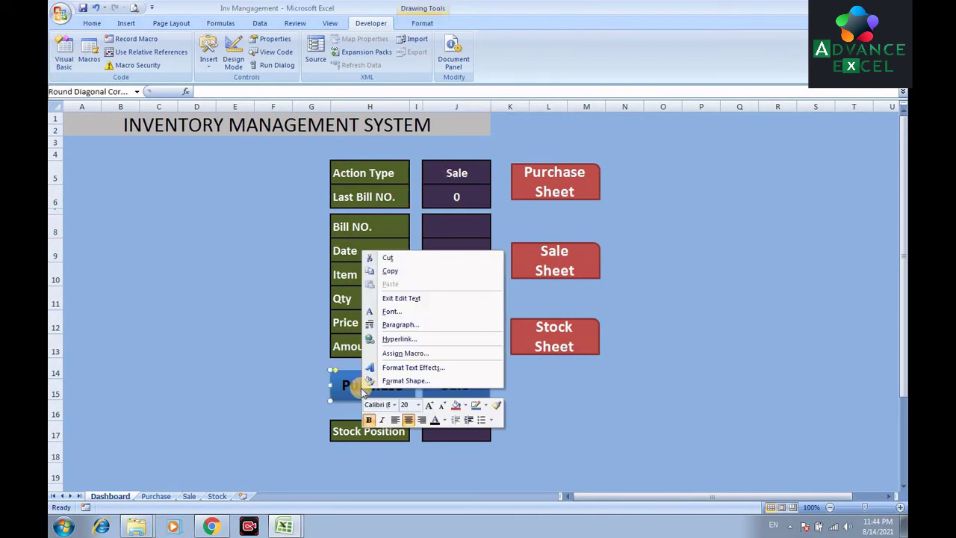
click(405, 353)
click(247, 286)
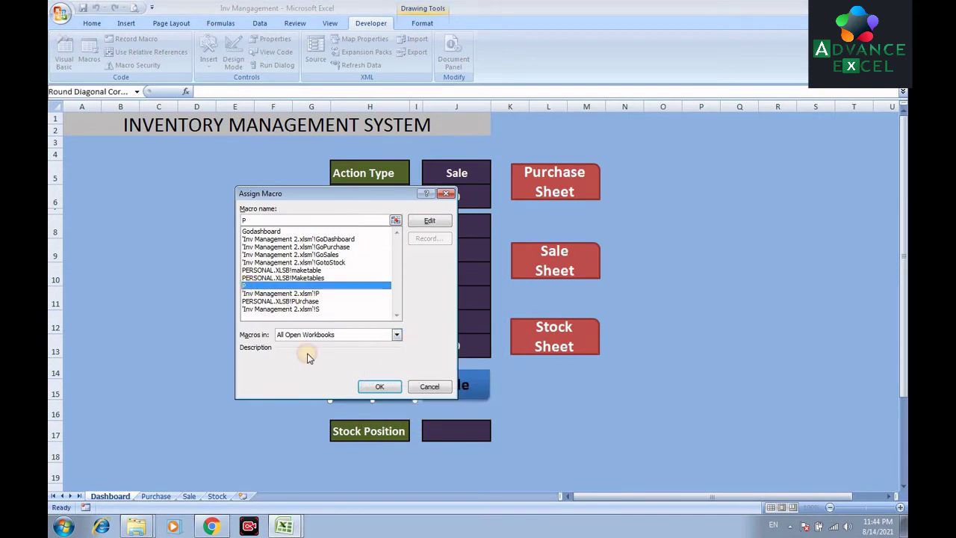
click(378, 387)
Step: Set the Action Type in J5 to Purchase
click(469, 172)
click(499, 179)
click(480, 176)
click(496, 178)
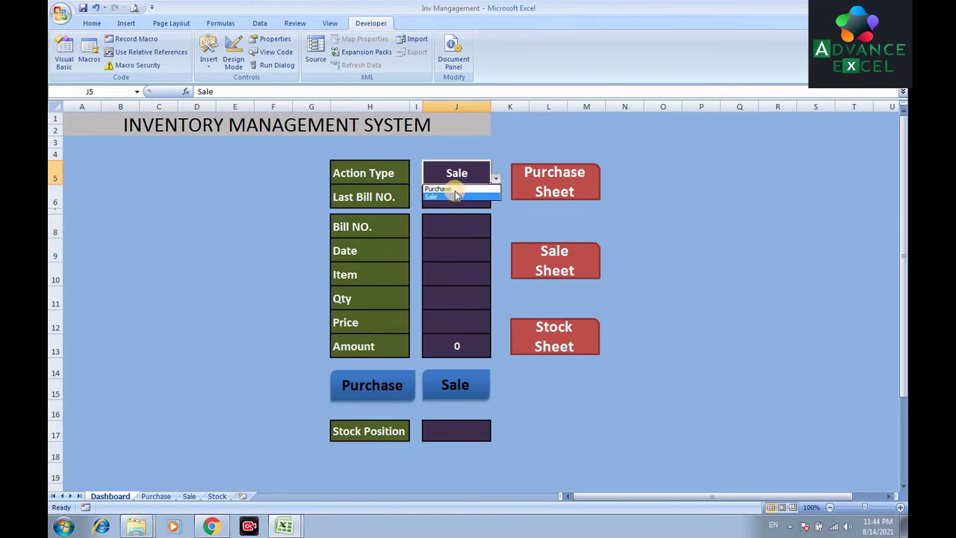
click(455, 192)
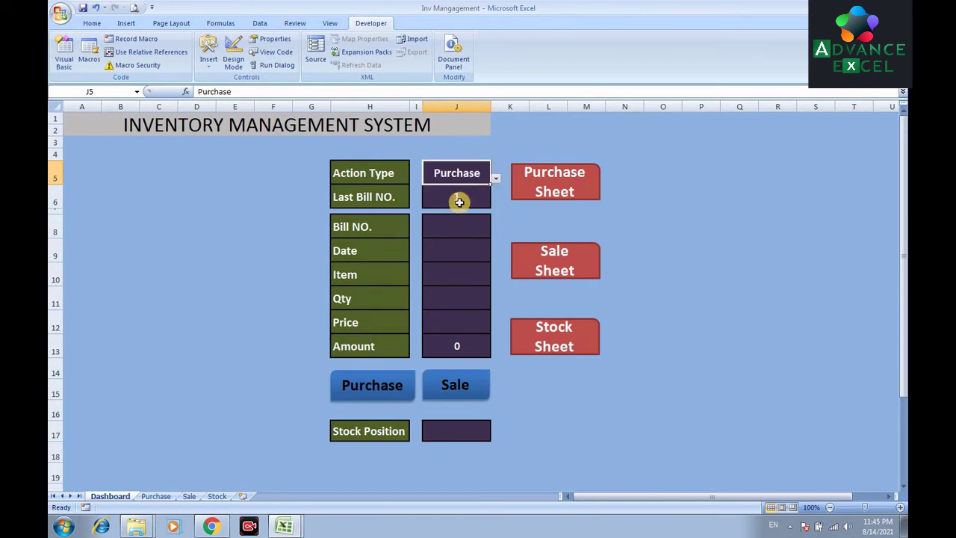
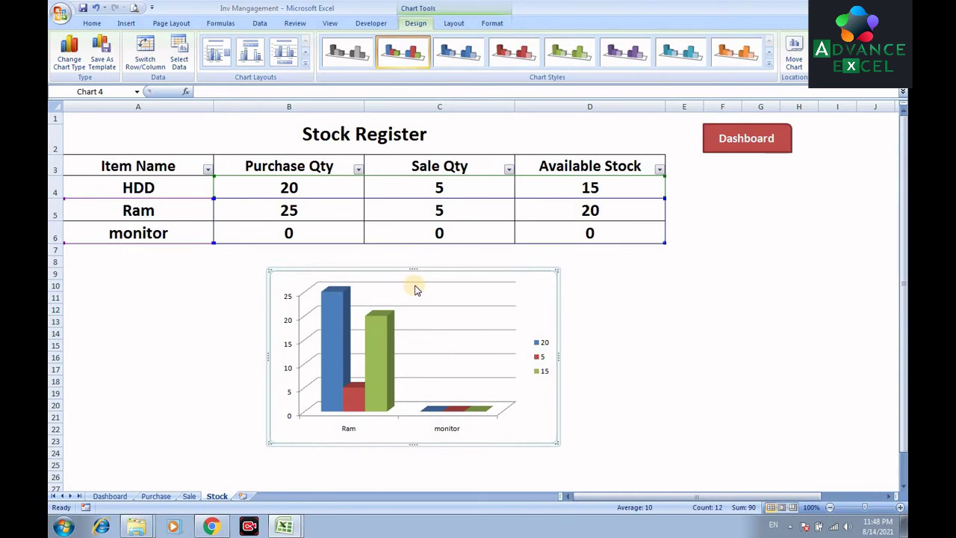
Step: Delete the gridlines from the column chart on the Stock sheet and cut the chart
click(417, 285)
key(Delete)
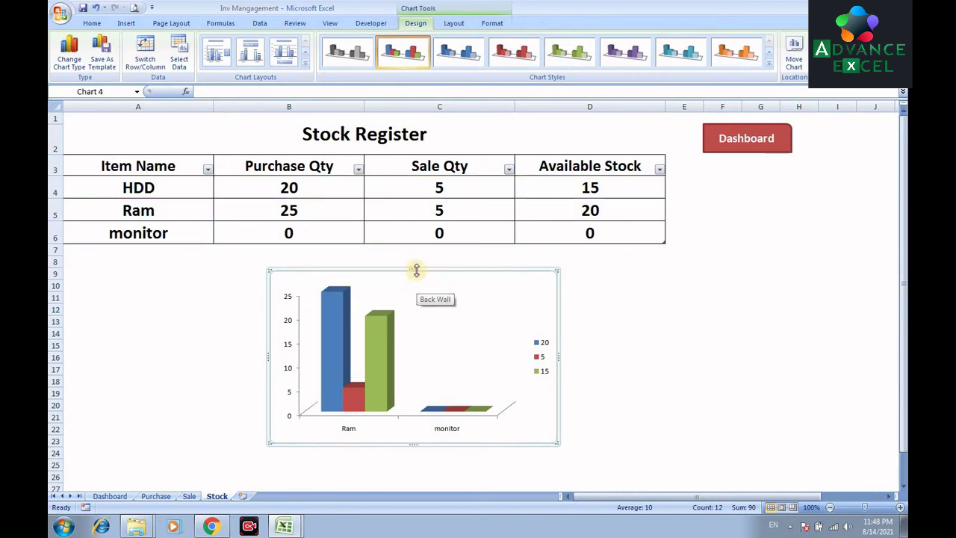
right_click(416, 270)
click(434, 277)
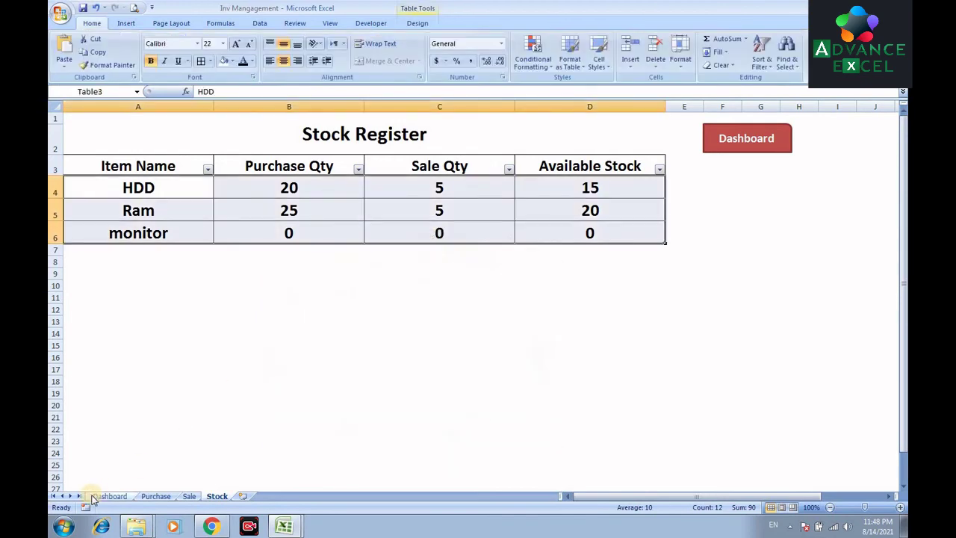
Step: Paste the cut stock chart onto the Dashboard sheet at cell B7
click(110, 496)
click(113, 212)
right_click(113, 212)
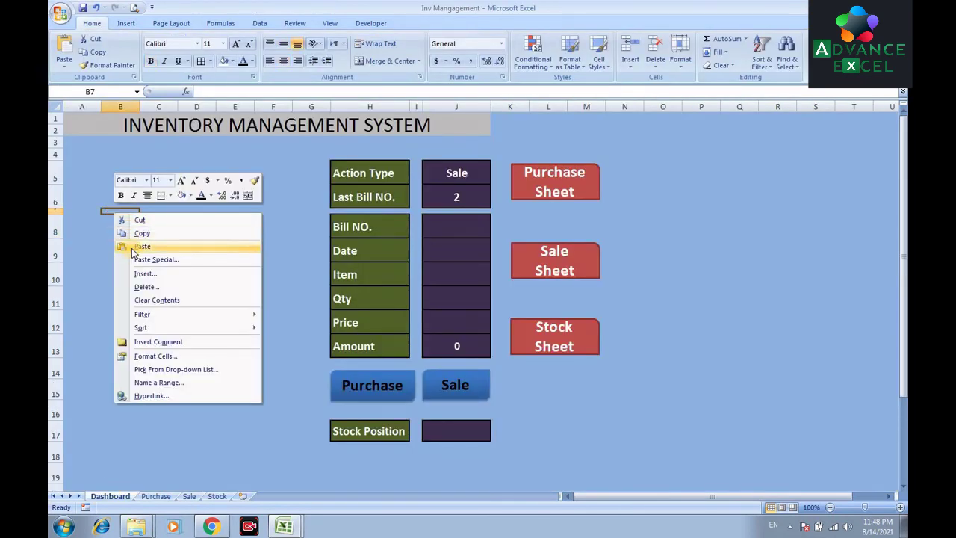
click(131, 248)
Step: Widen column F on the Dashboard and reposition and resize the chart to fit the space between column A and the entry form
drag(246, 207, 216, 150)
drag(292, 101, 523, 101)
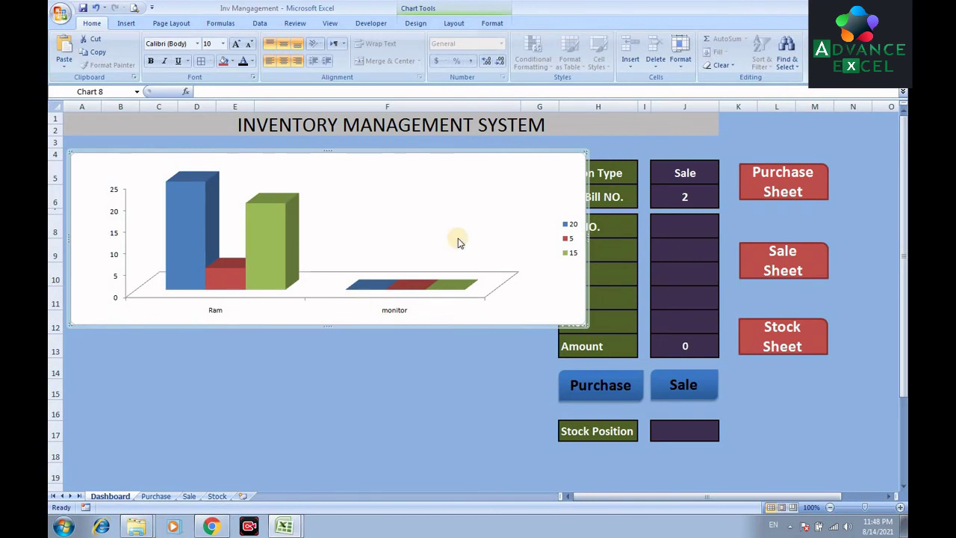
drag(587, 148, 541, 163)
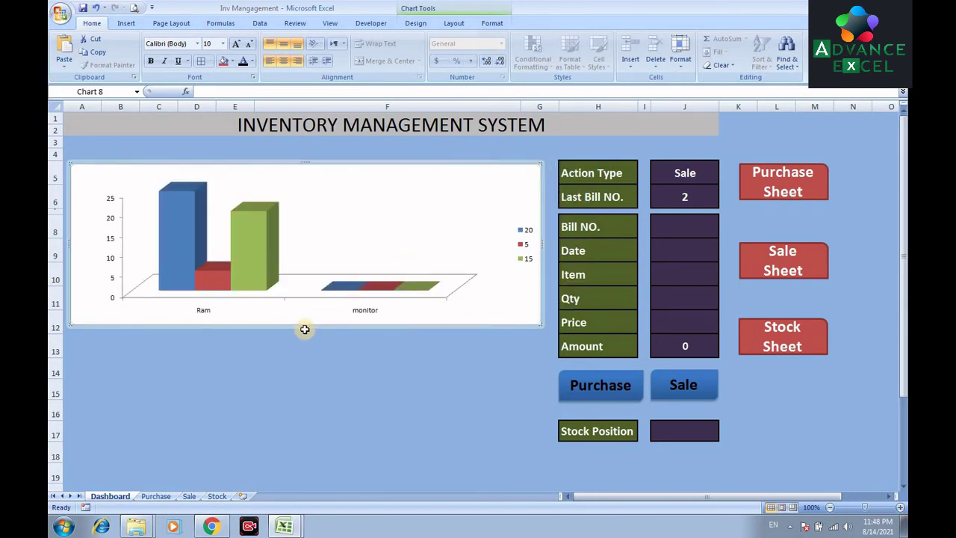
Step: Extend the Dashboard chart down to row 17 and fill its walls with the light blue-to-pink preset gradient
drag(305, 327, 310, 443)
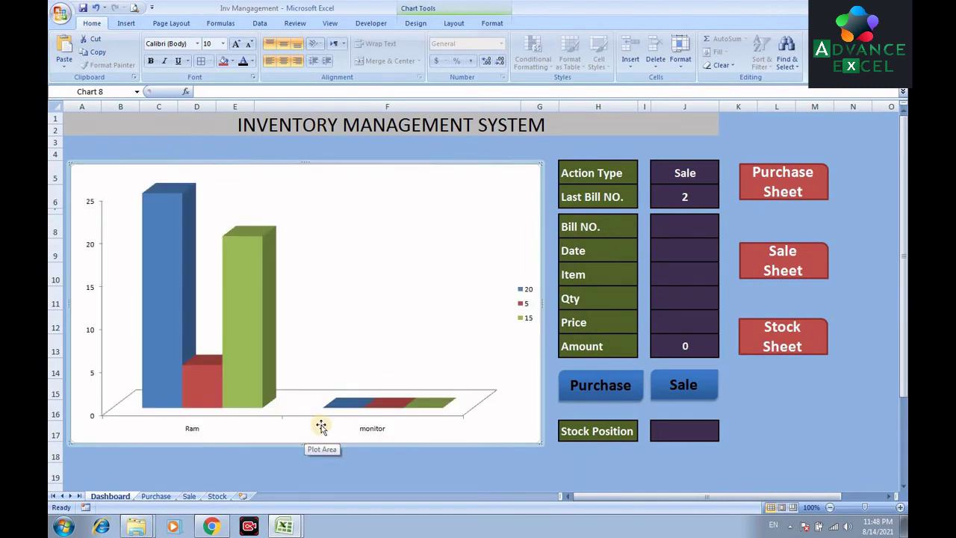
right_click(334, 212)
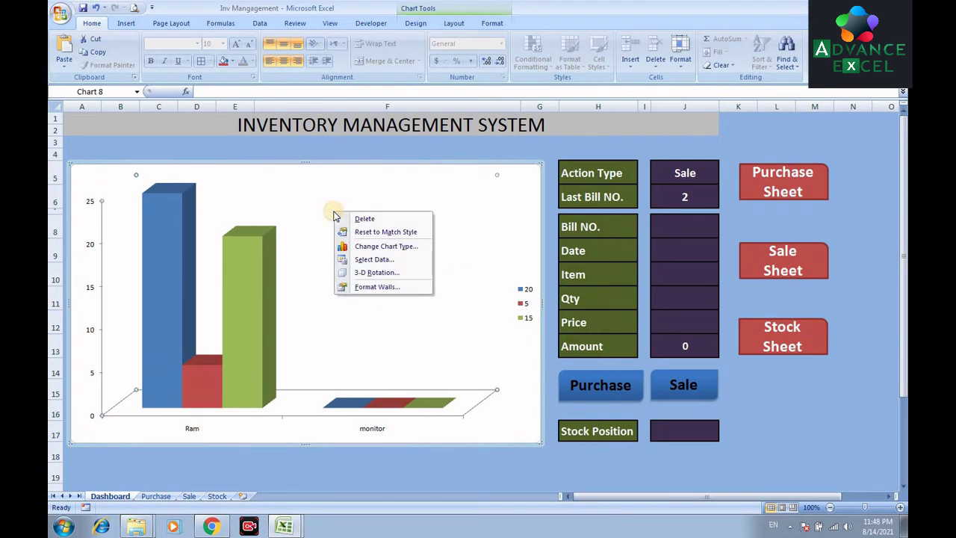
click(377, 287)
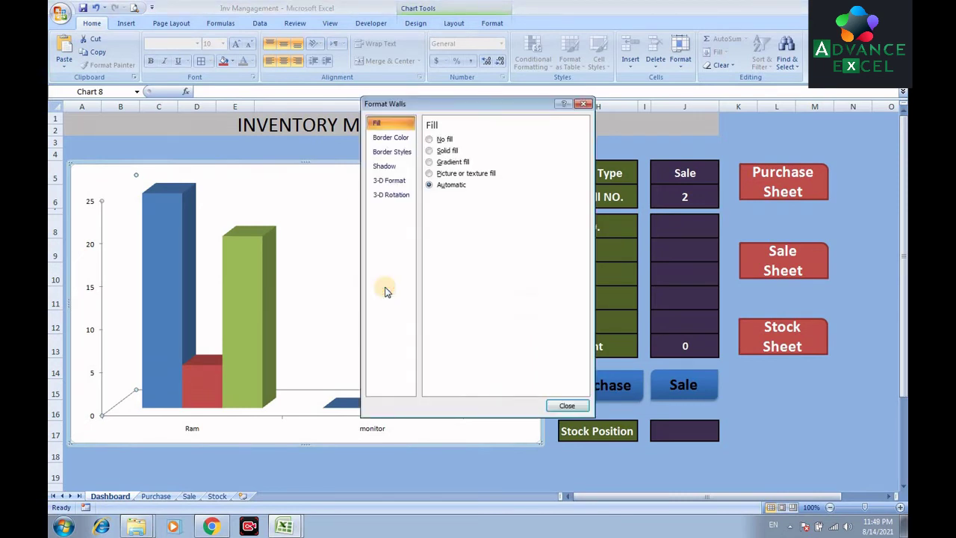
click(441, 163)
click(497, 199)
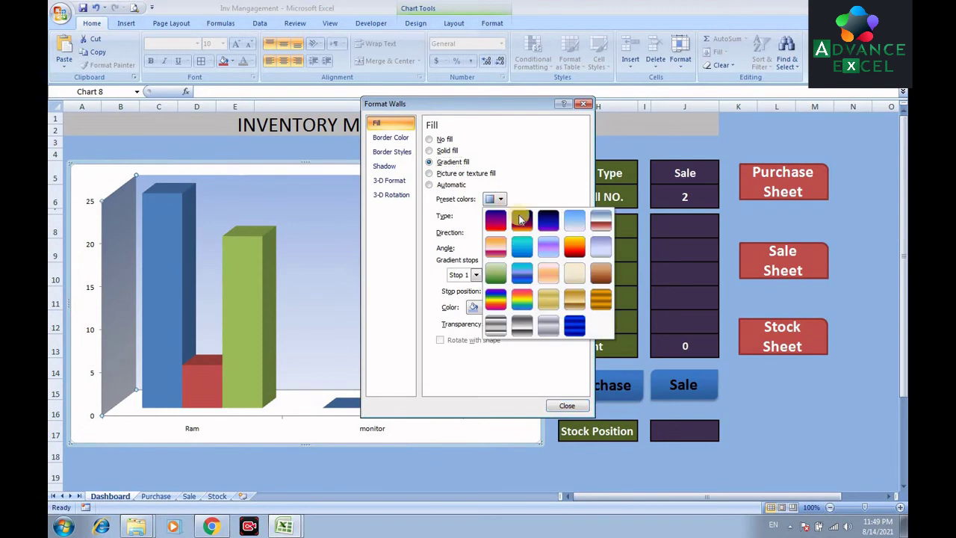
click(568, 221)
click(565, 406)
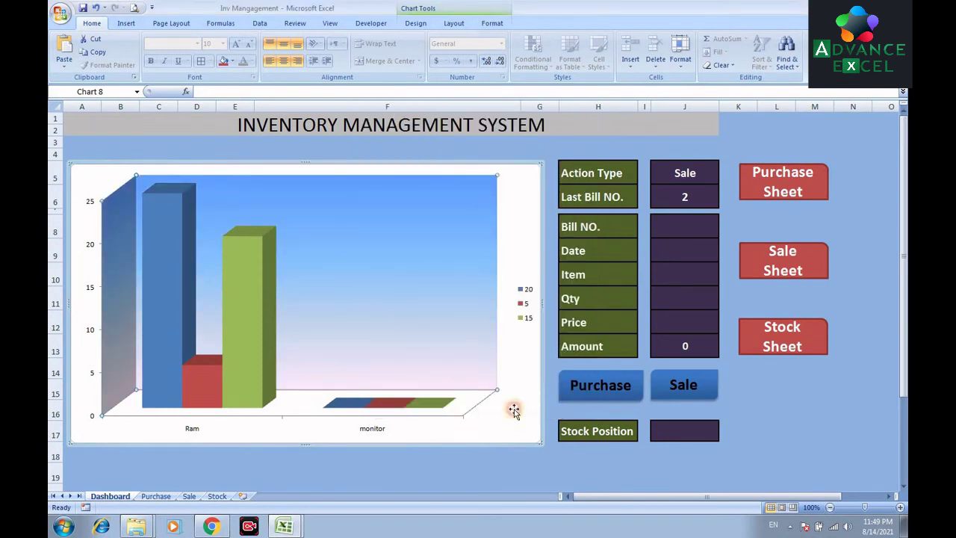
Step: Fill the chart area with the banded purple-and-light-blue preset gradient
right_click(524, 209)
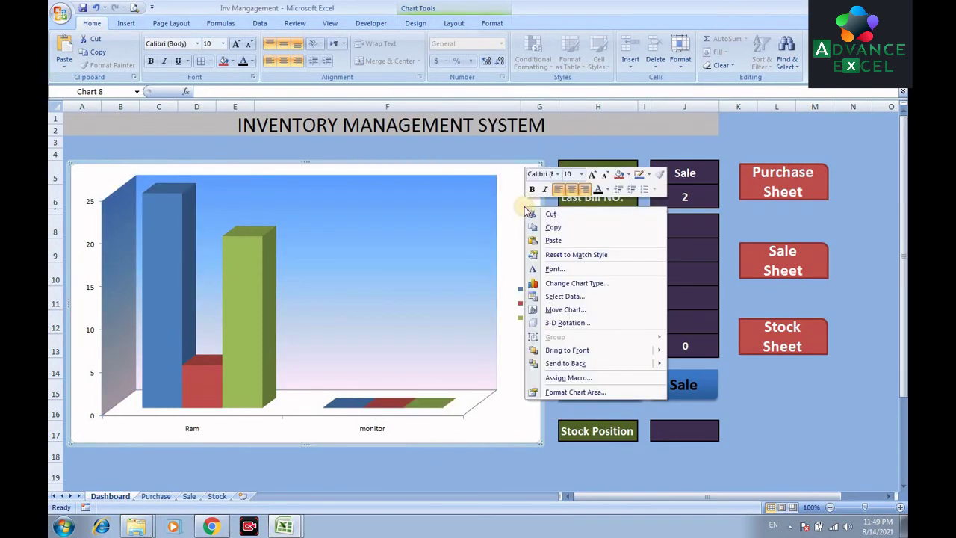
click(552, 391)
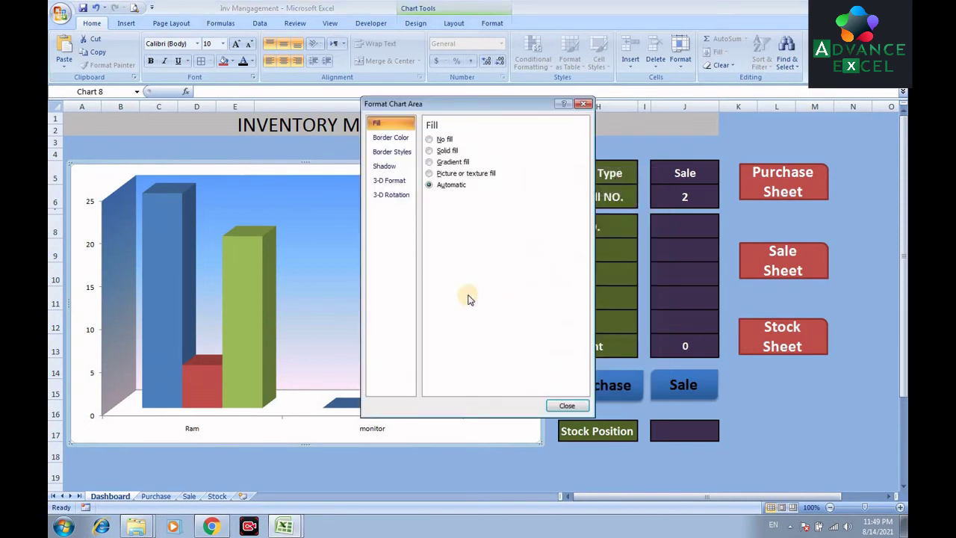
click(451, 175)
click(450, 162)
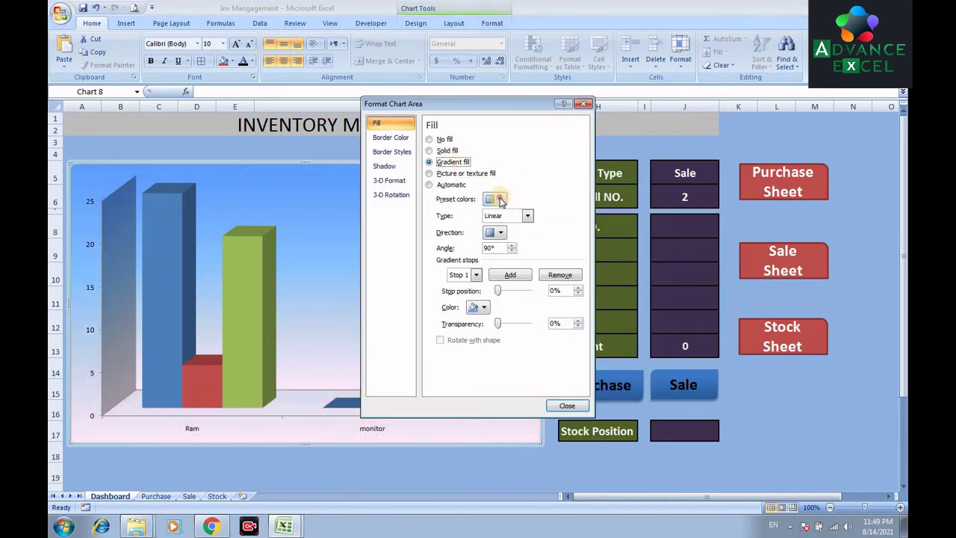
click(500, 200)
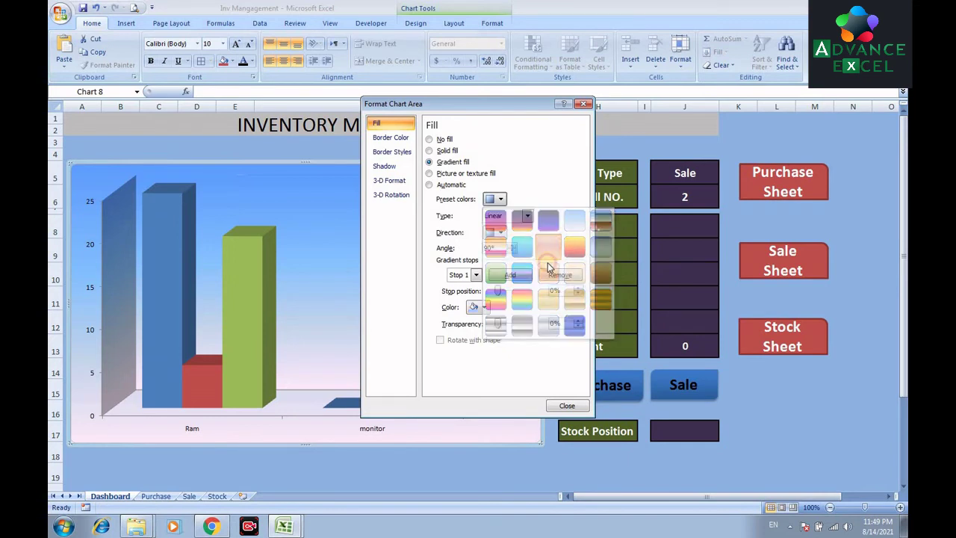
click(546, 253)
click(565, 406)
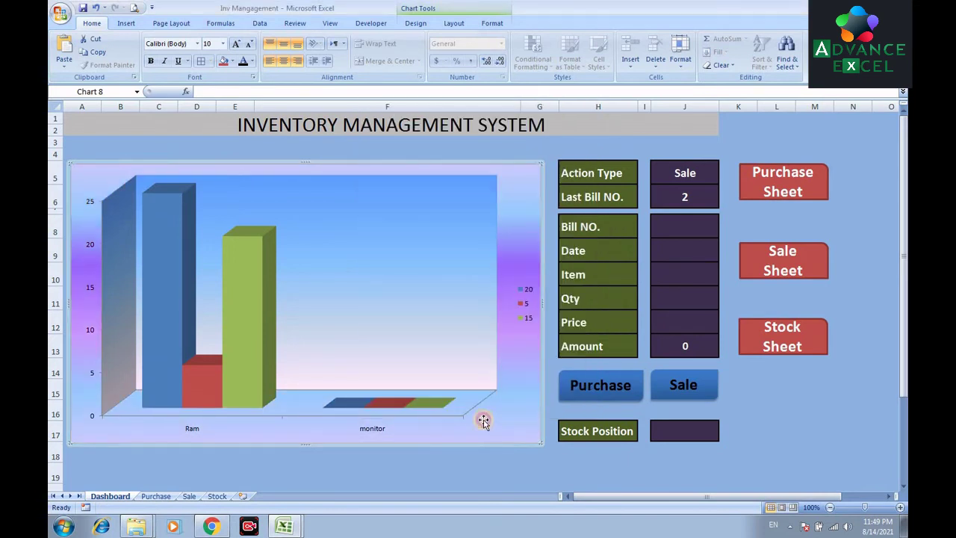
click(409, 468)
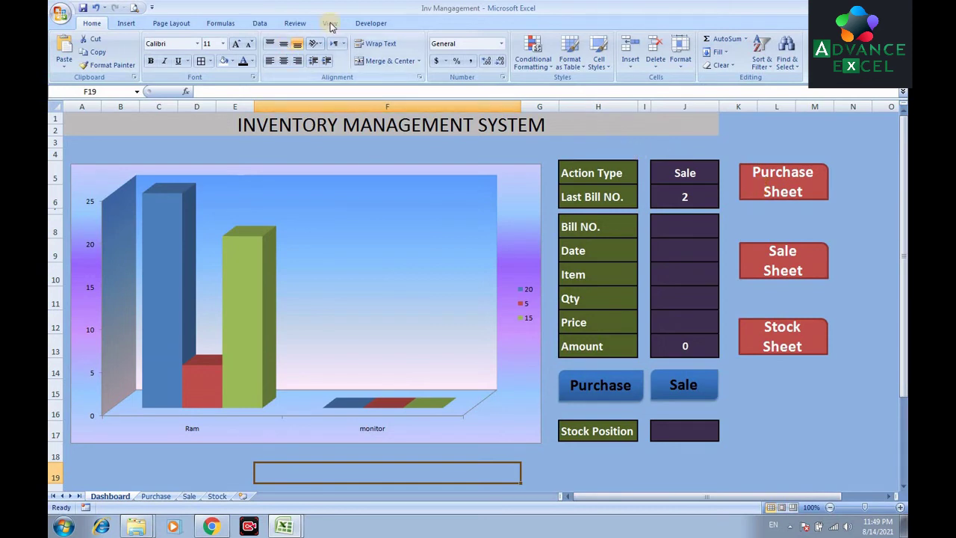
Step: Record a macro named gopurchase, stored in this workbook, that switches from the Dashboard to the Purchase sheet
click(378, 24)
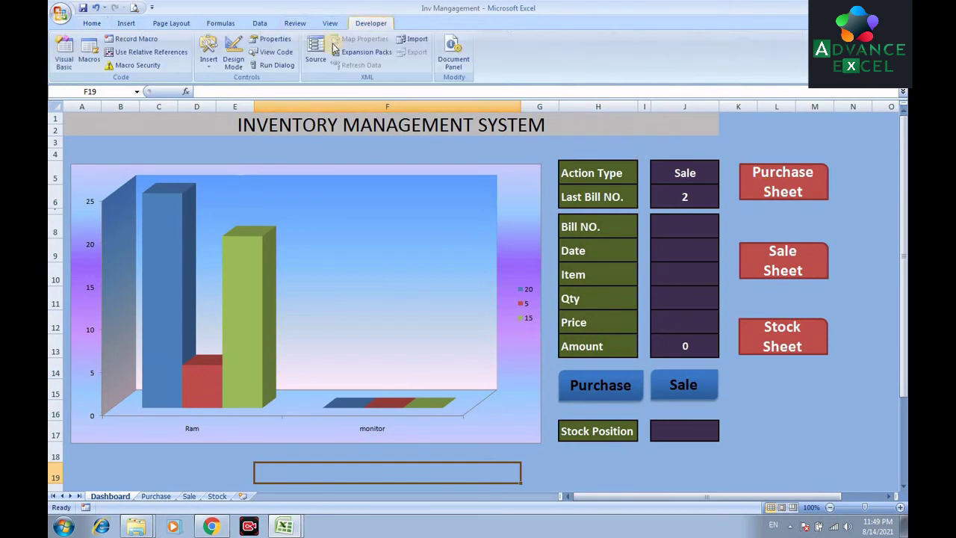
click(132, 43)
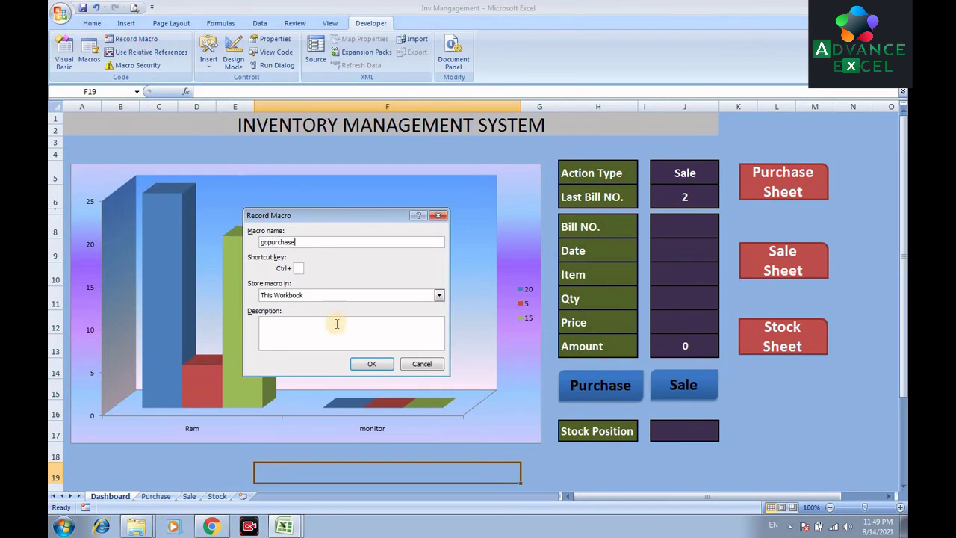
click(371, 364)
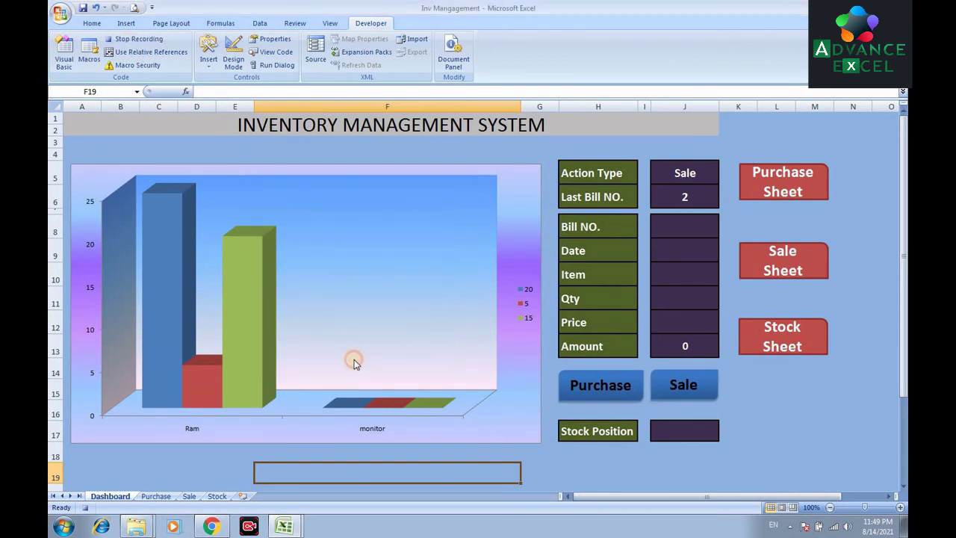
click(155, 497)
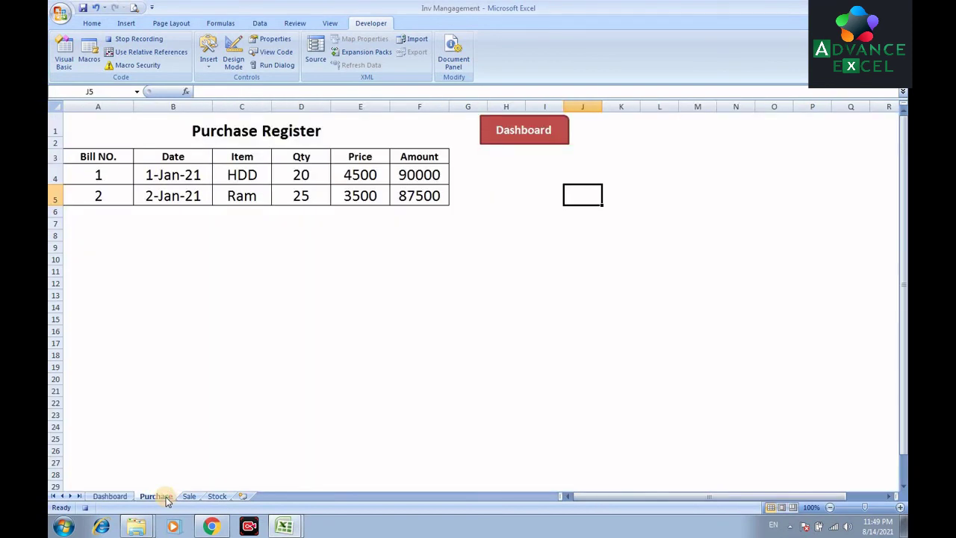
click(152, 38)
Step: Test the Dashboard and Purchase Sheet buttons by switching between the two sheets, ending on the Purchase sheet
click(507, 127)
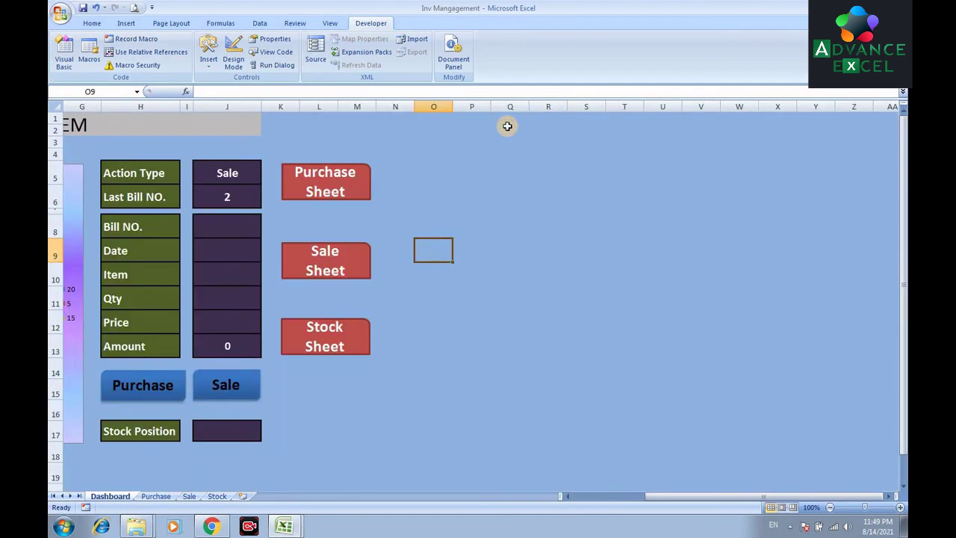
drag(697, 497, 614, 514)
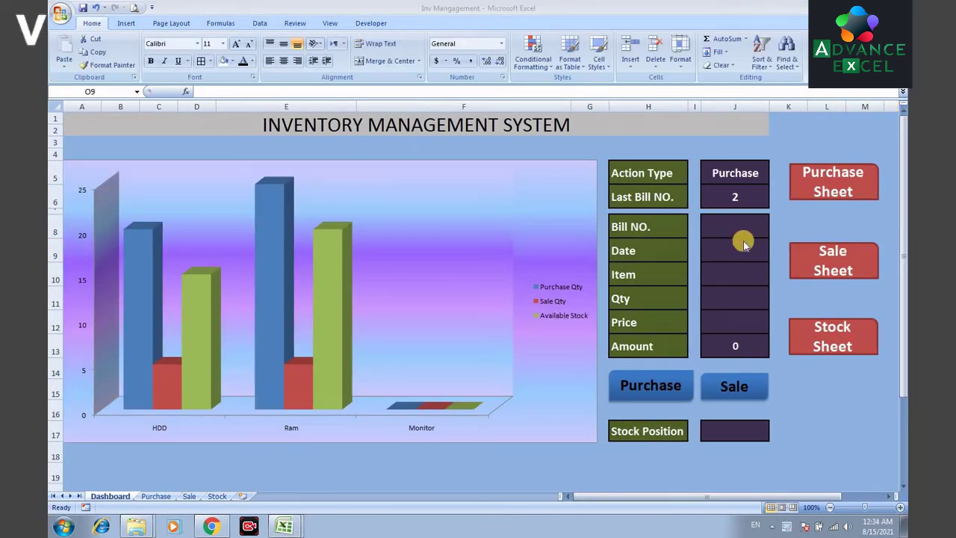
click(827, 181)
click(548, 133)
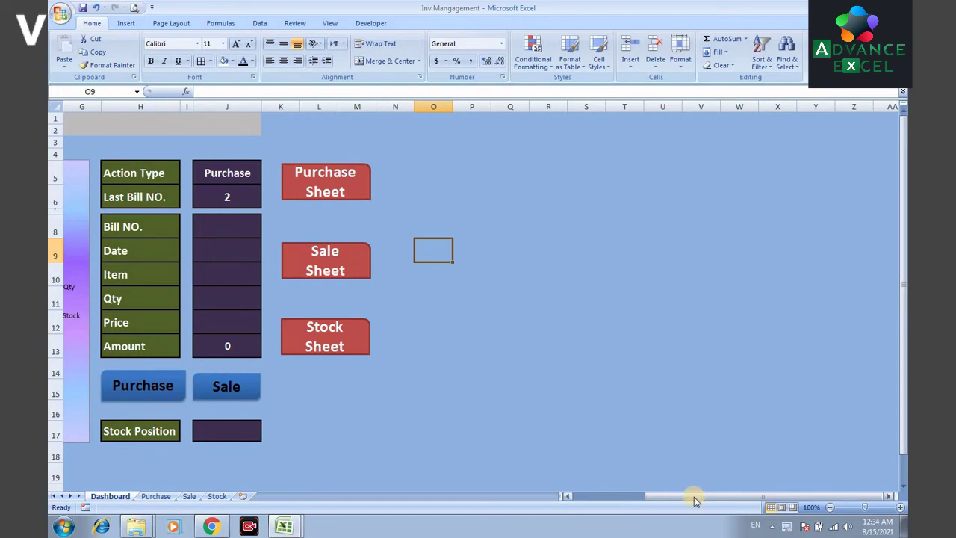
drag(695, 500, 623, 497)
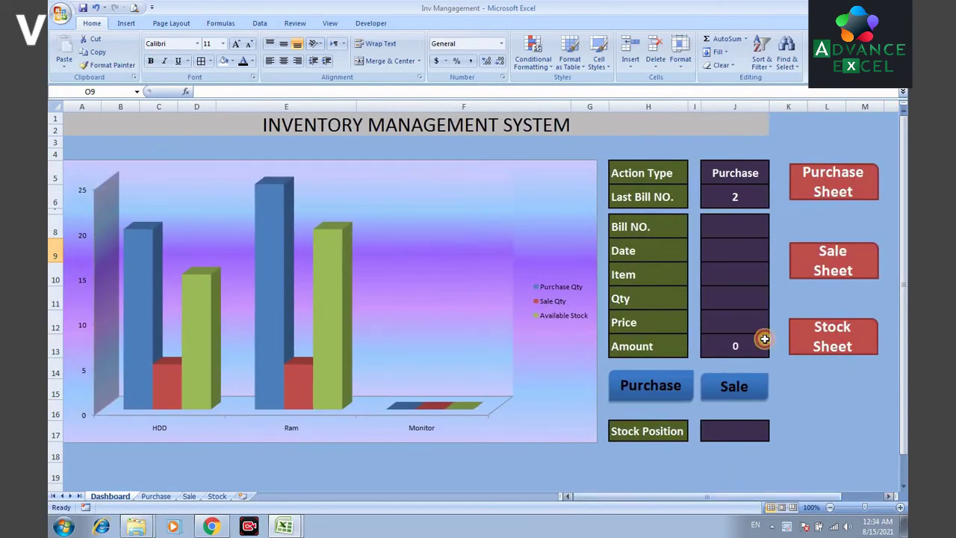
click(823, 173)
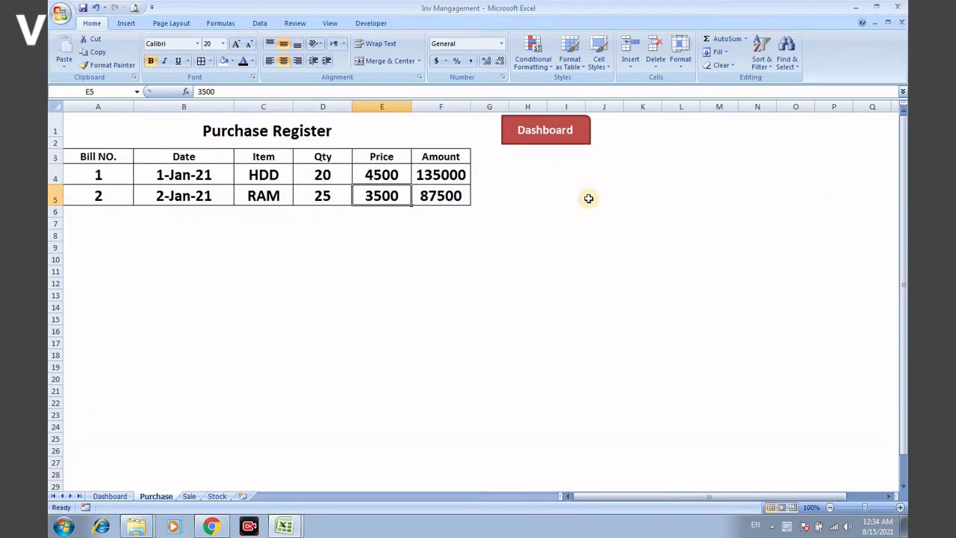
click(367, 23)
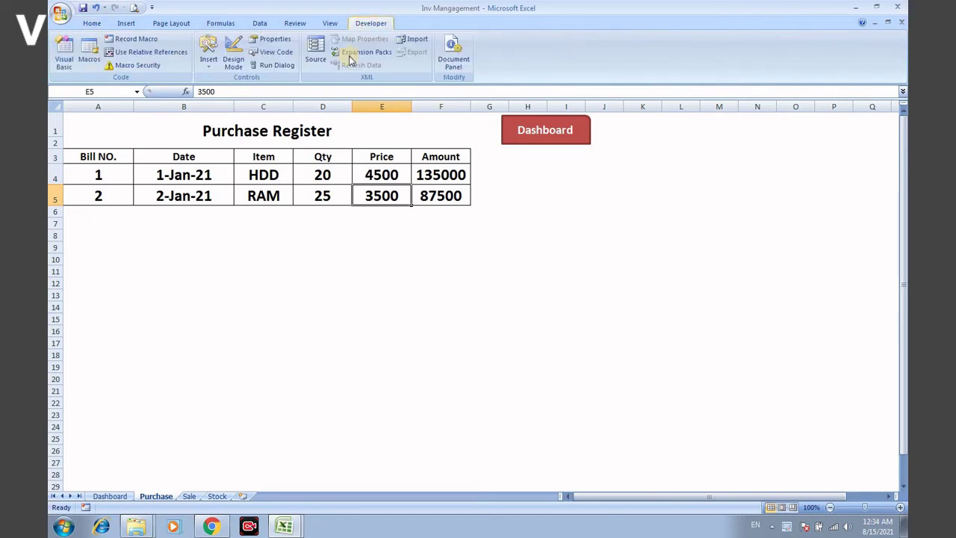
click(127, 39)
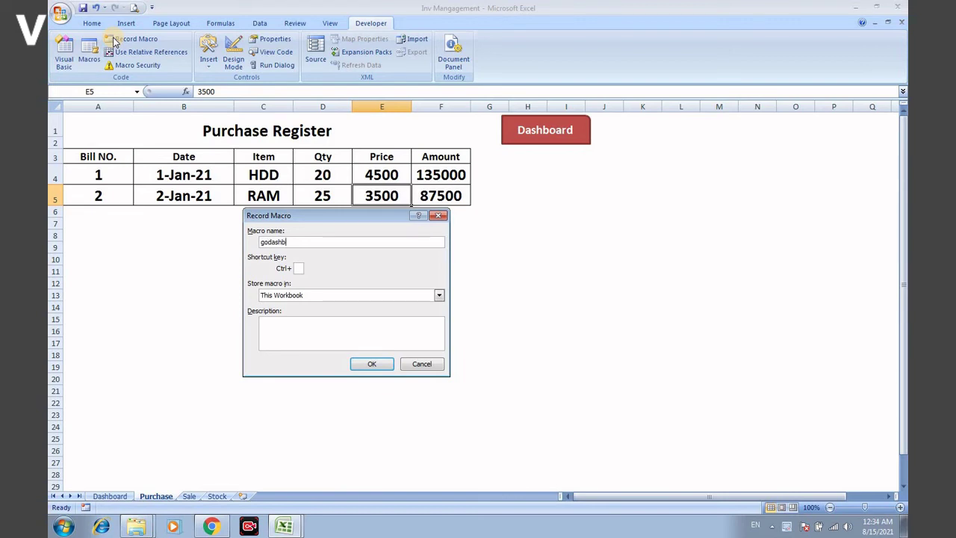
key(Return)
key(n)
click(421, 364)
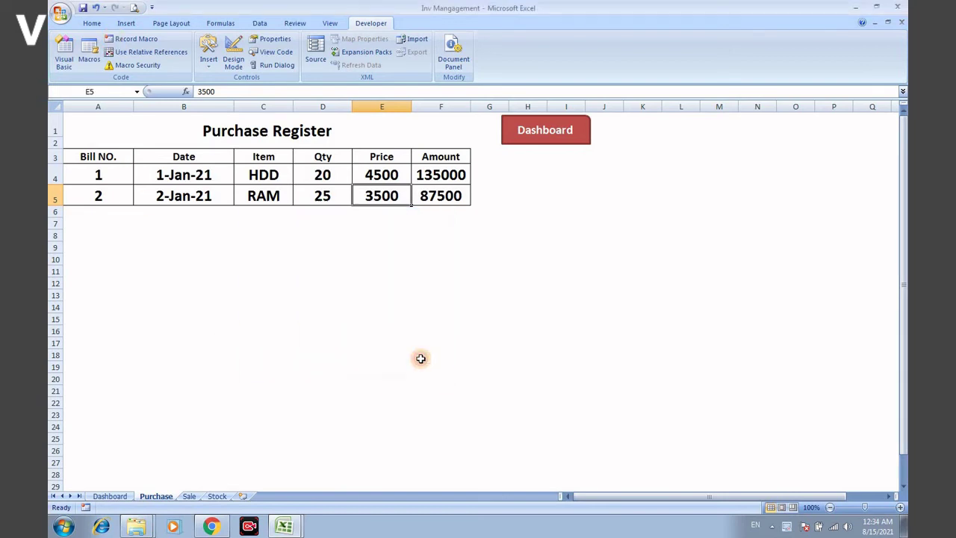
Step: Delete the workbook's existing Godashboard macro
click(89, 59)
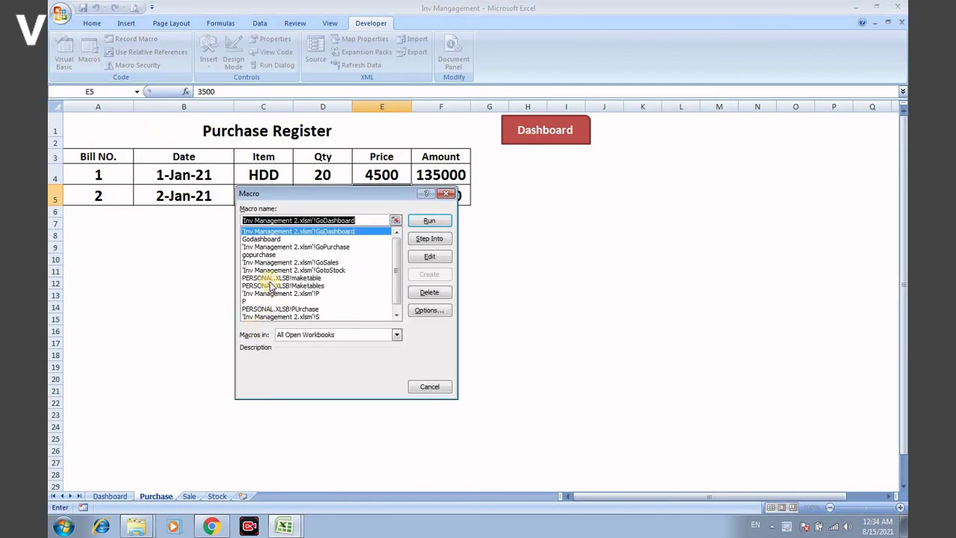
click(267, 239)
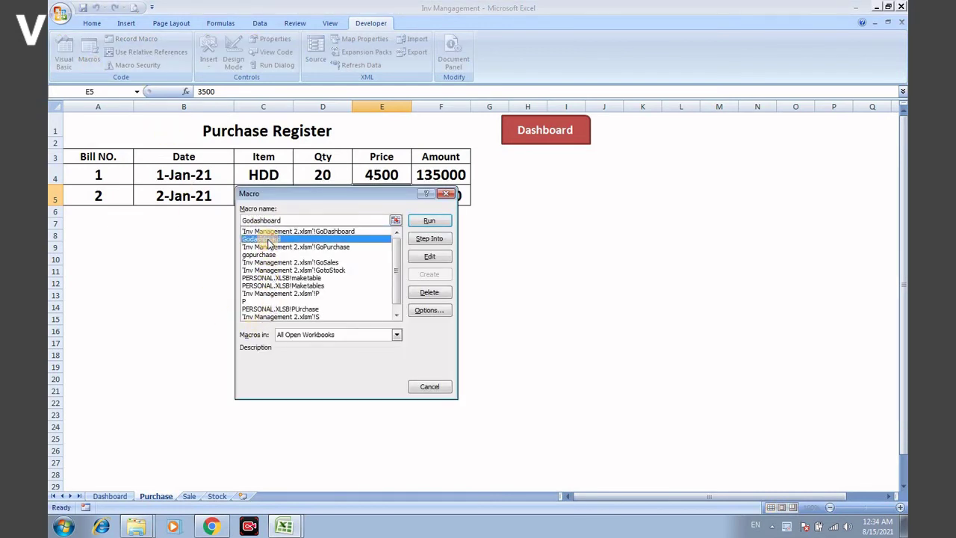
click(427, 294)
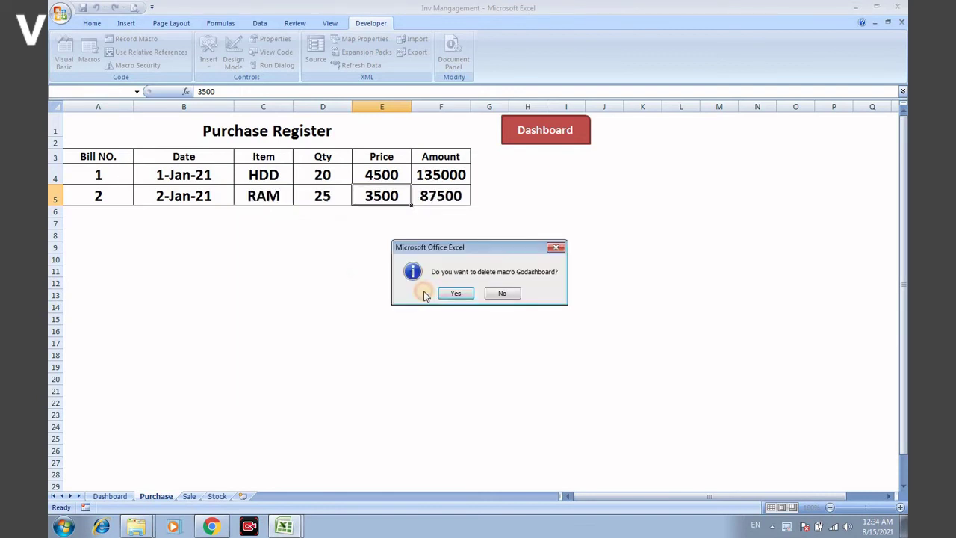
click(454, 294)
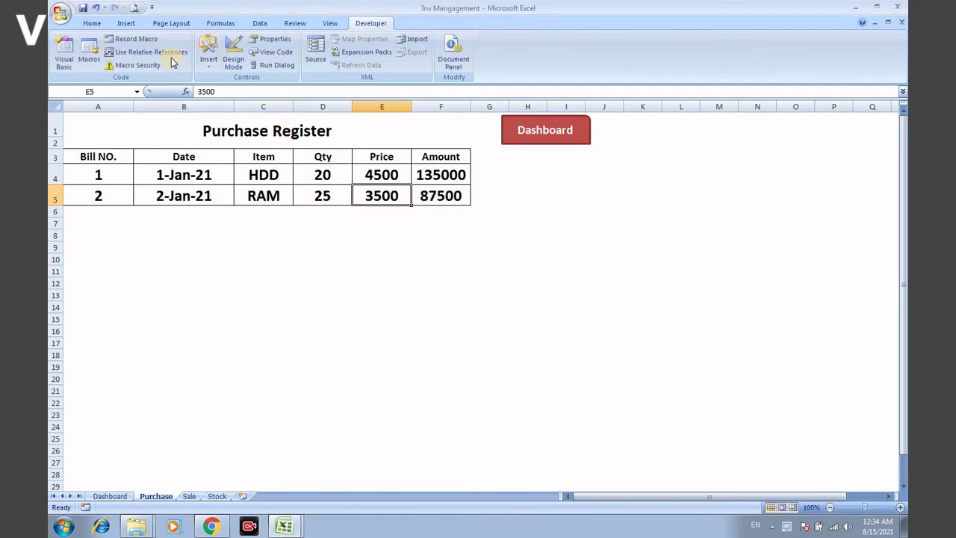
Step: Record a macro named godashboard, stored in this workbook, that switches from the Purchase sheet to the Dashboard
click(135, 39)
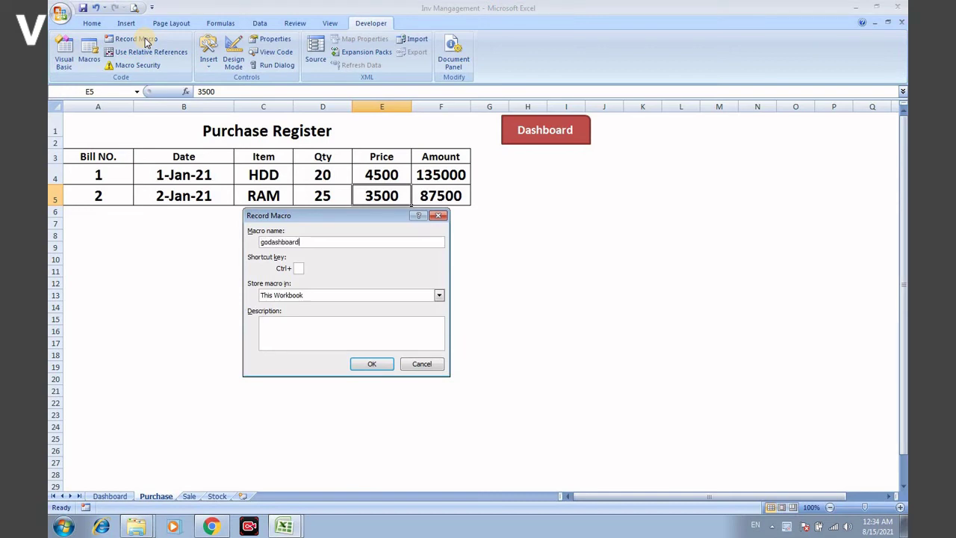
click(369, 364)
click(120, 496)
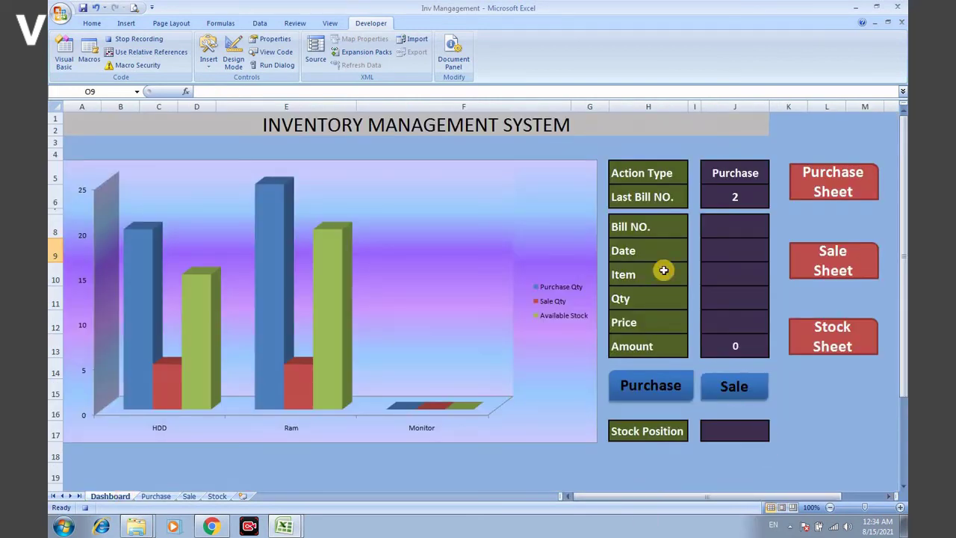
click(117, 42)
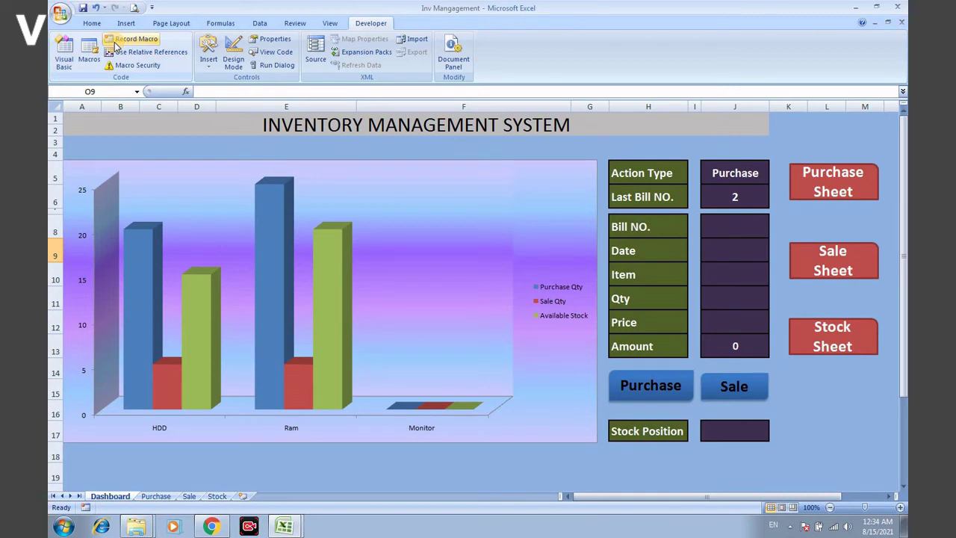
Step: Assign the godashboard macro to the Dashboard button on the Purchase sheet and test the button
click(843, 179)
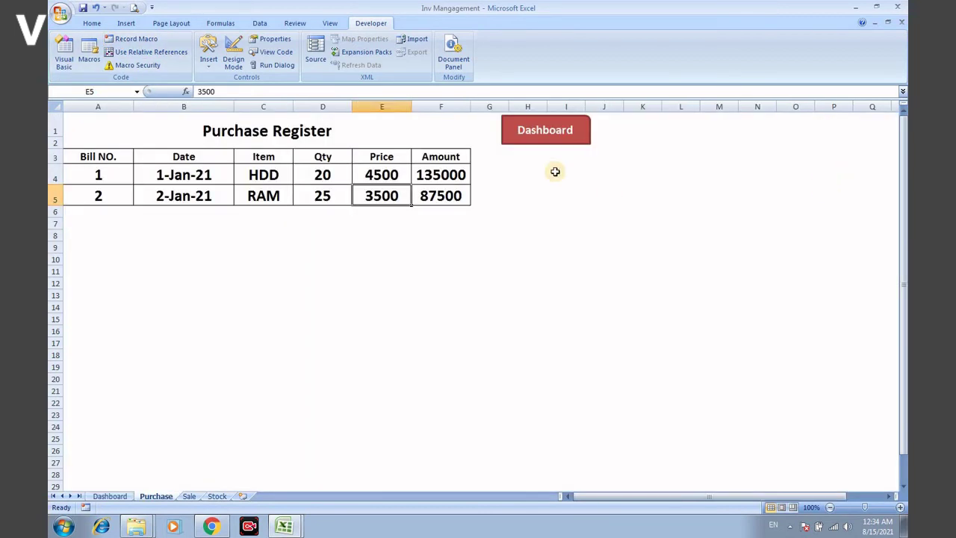
right_click(548, 136)
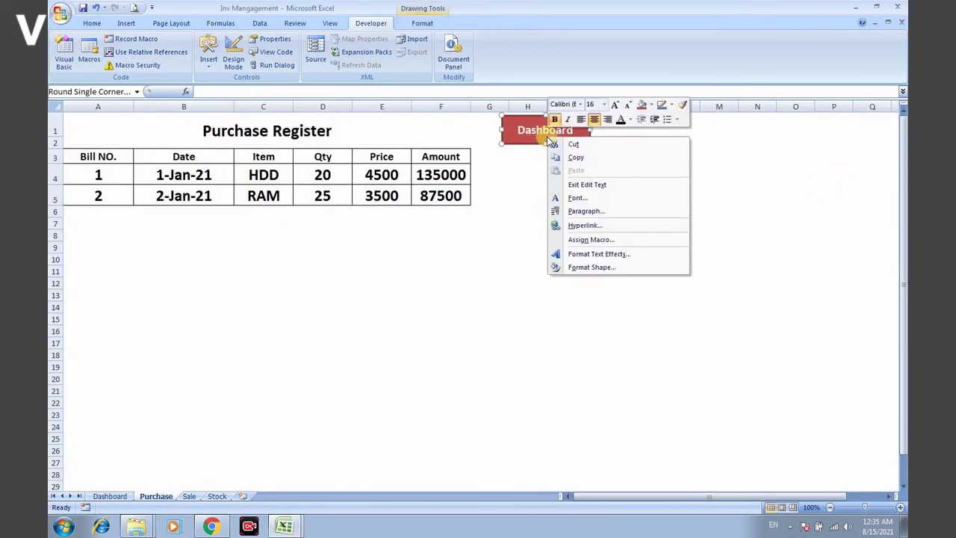
click(585, 240)
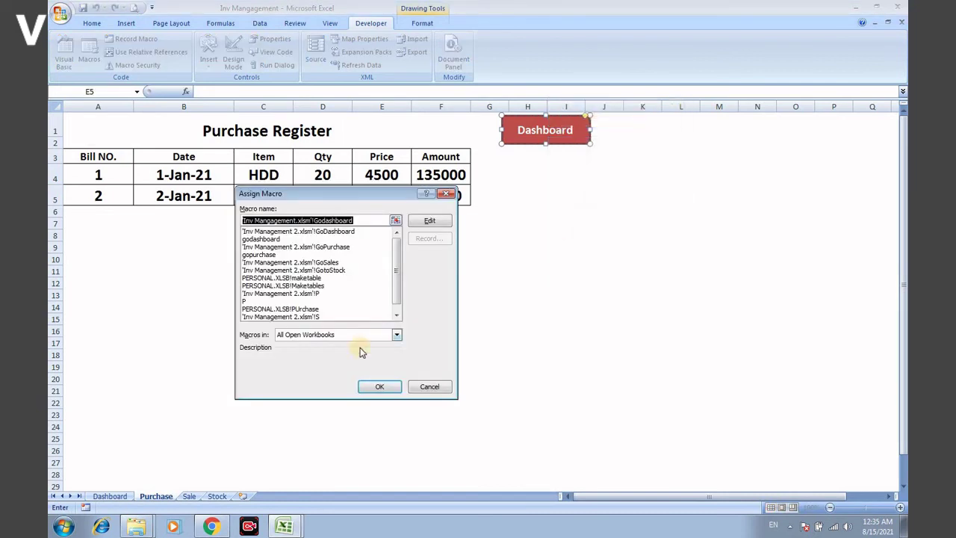
click(257, 239)
click(378, 386)
click(587, 301)
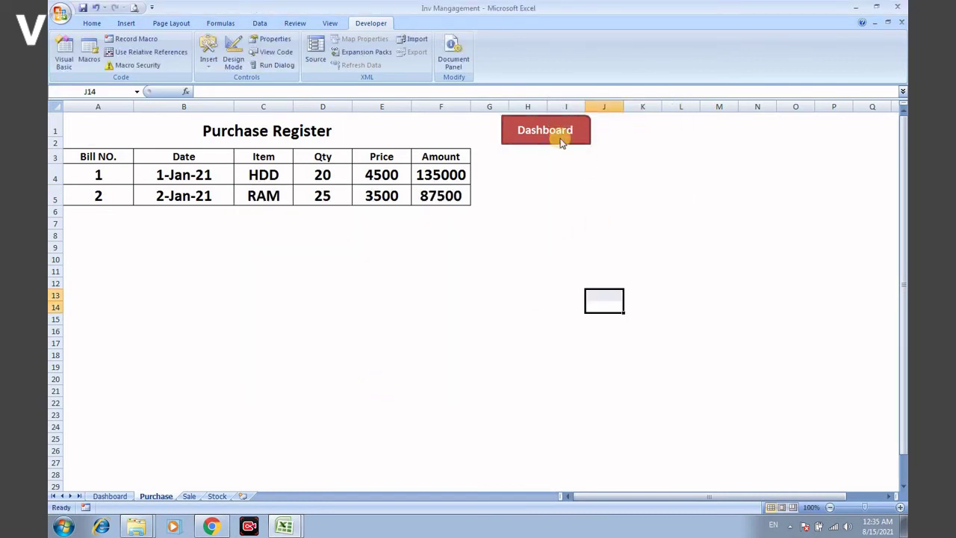
click(558, 135)
click(844, 266)
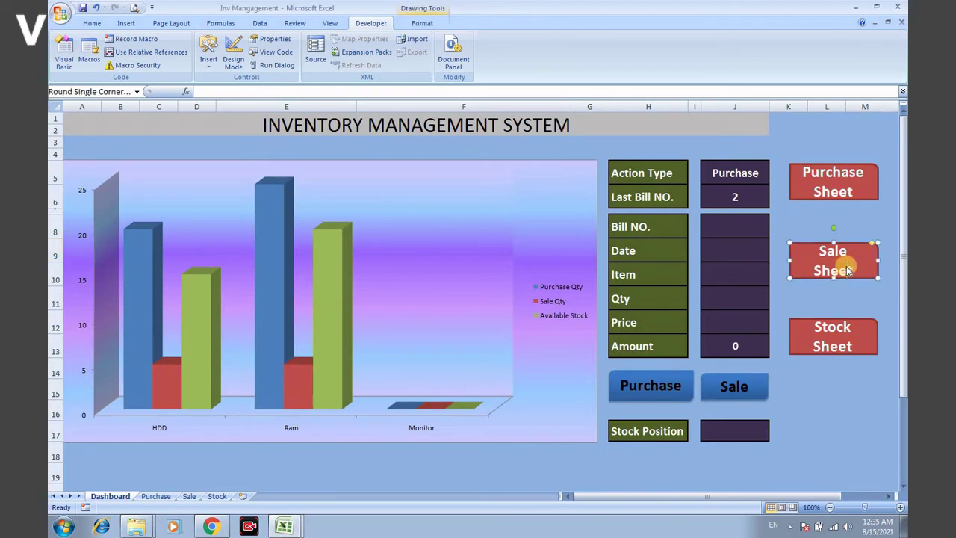
click(824, 316)
click(835, 261)
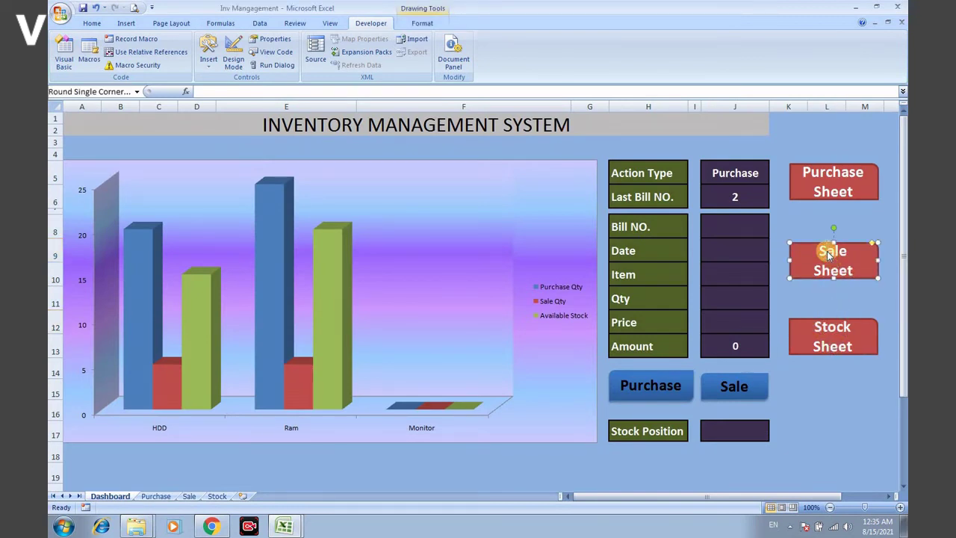
click(828, 297)
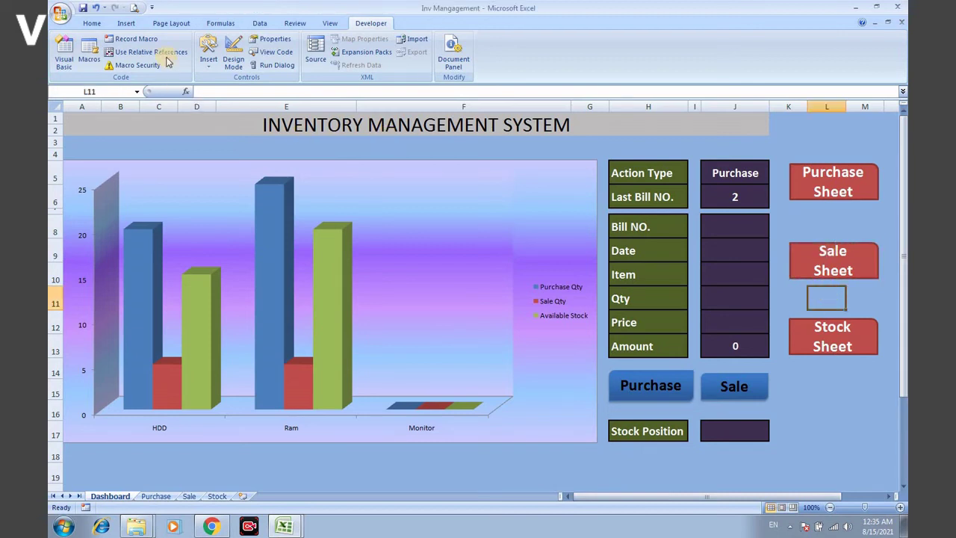
click(90, 60)
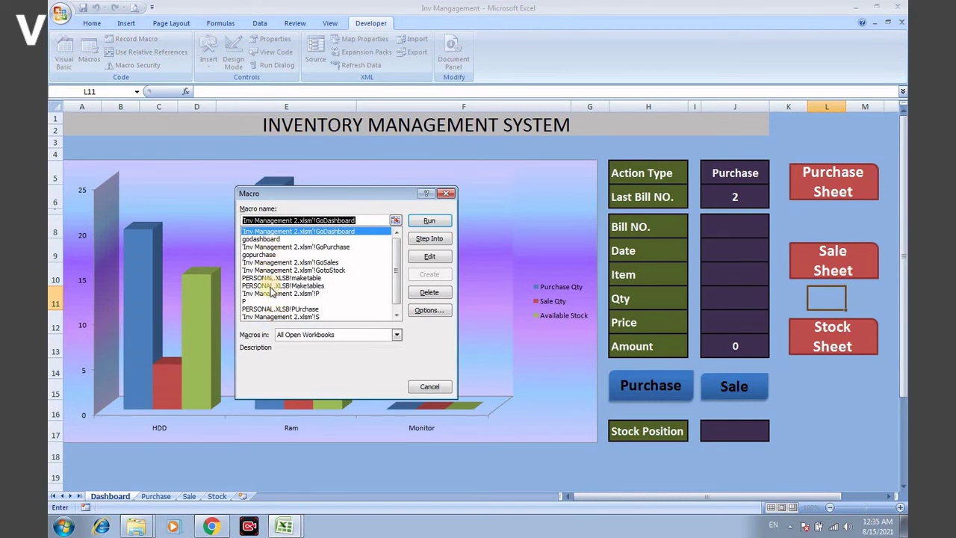
click(430, 386)
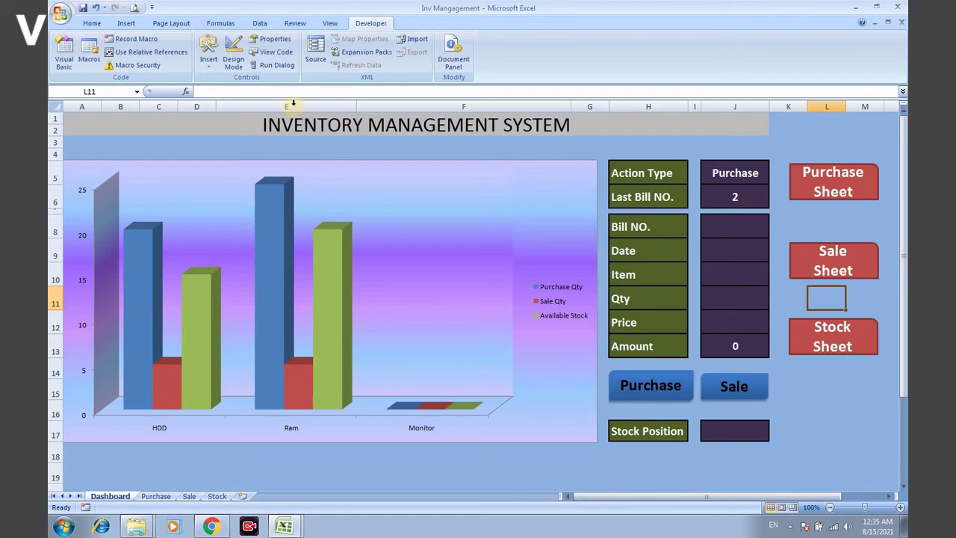
Step: Record a macro named gotosale, stored in this workbook, that opens the Sale sheet from the Dashboard, and return to the Dashboard
click(133, 41)
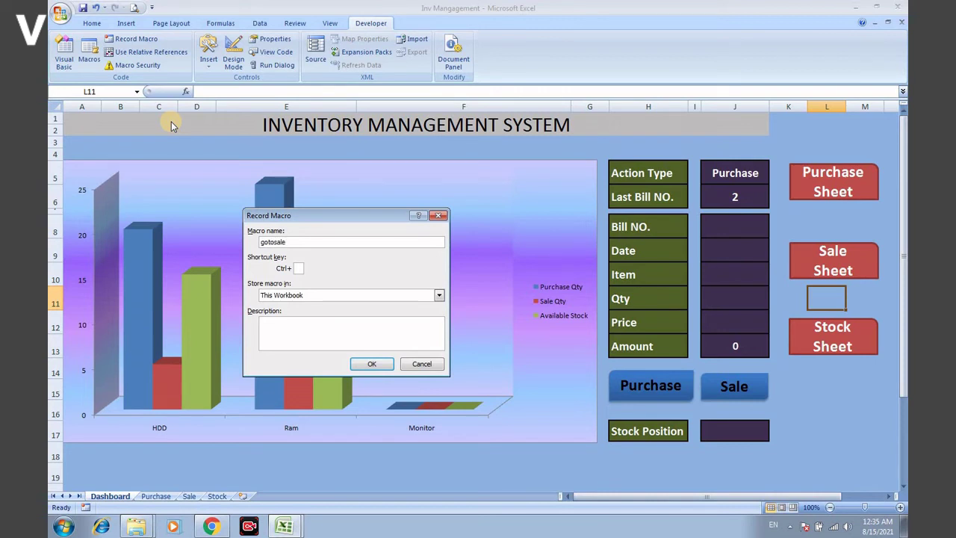
text(gotosale)
click(367, 364)
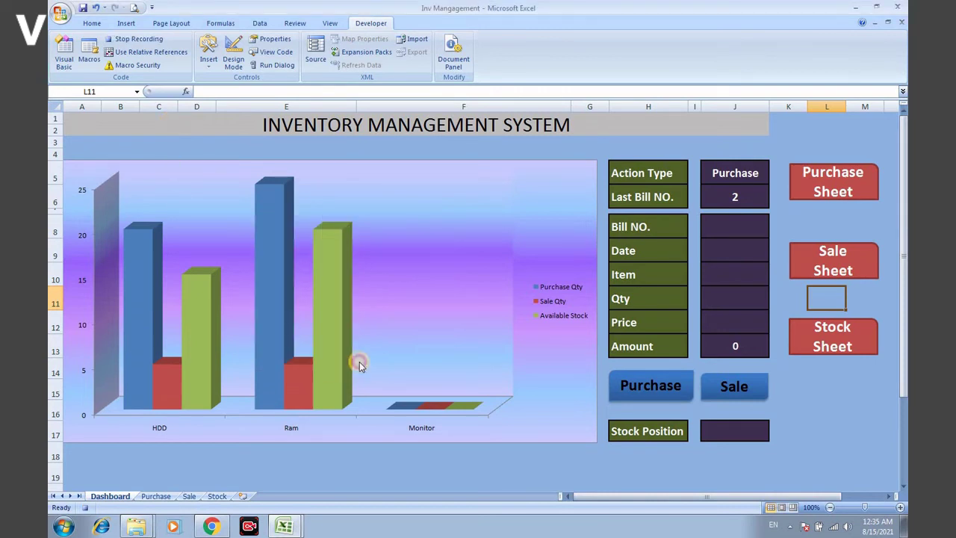
click(189, 496)
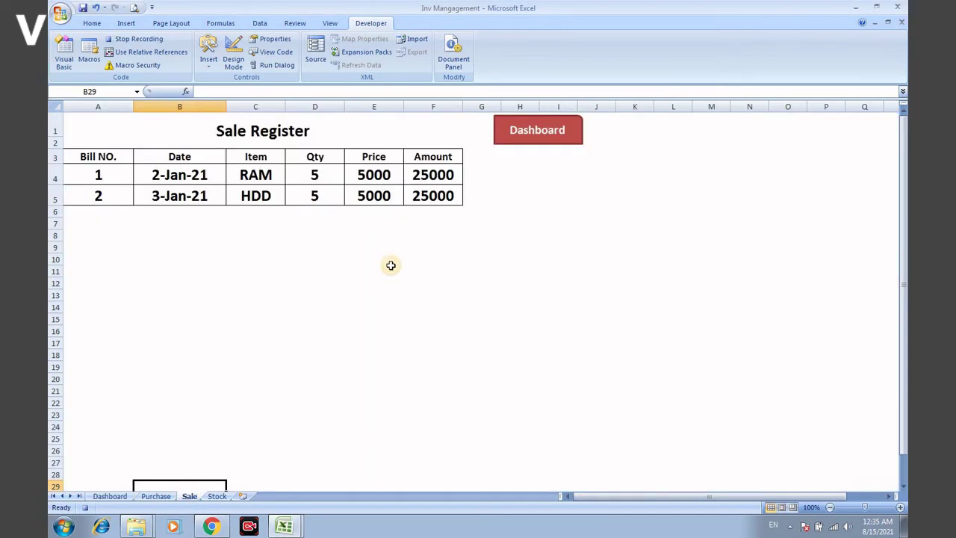
click(135, 39)
click(535, 148)
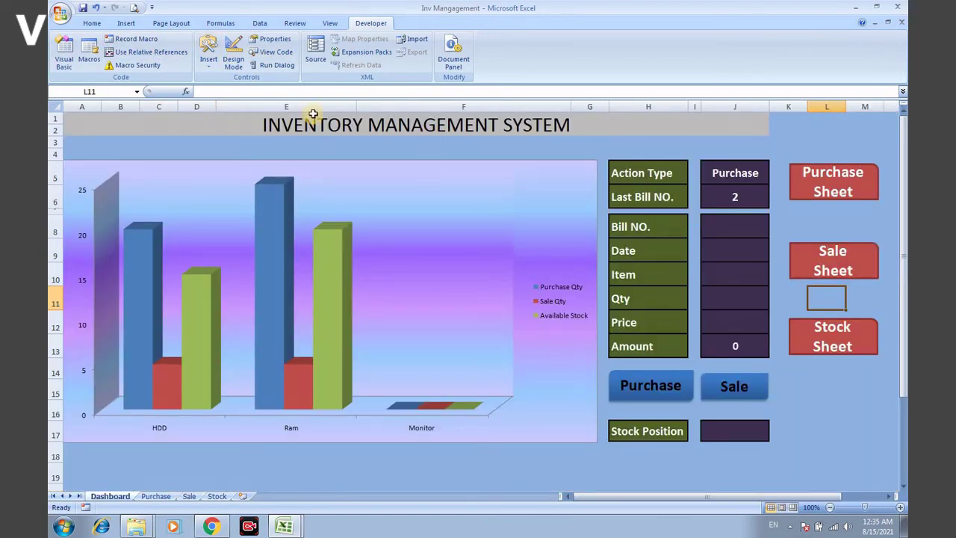
Step: Record a macro named gotostock, stored in this workbook, that opens the Stock sheet from the Dashboard, and return to the Dashboard
click(135, 39)
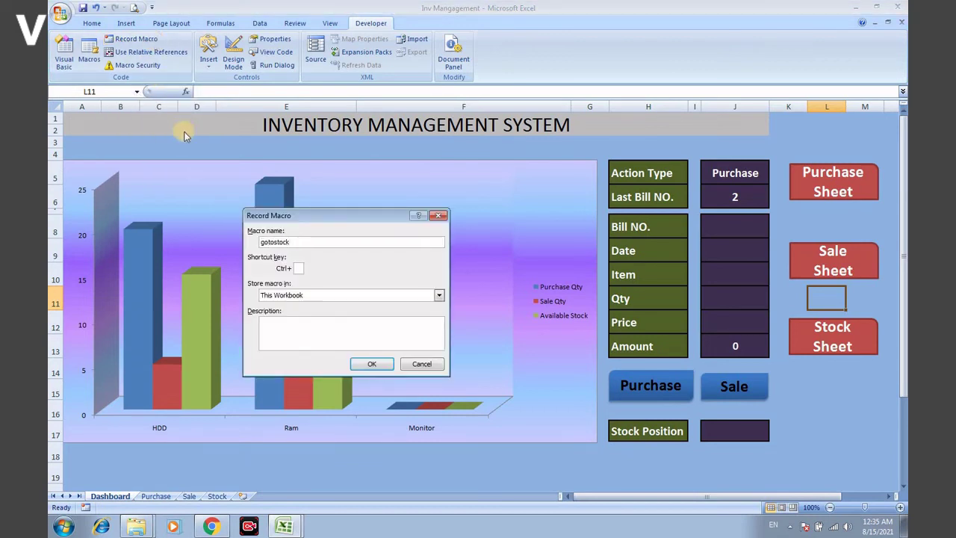
click(370, 363)
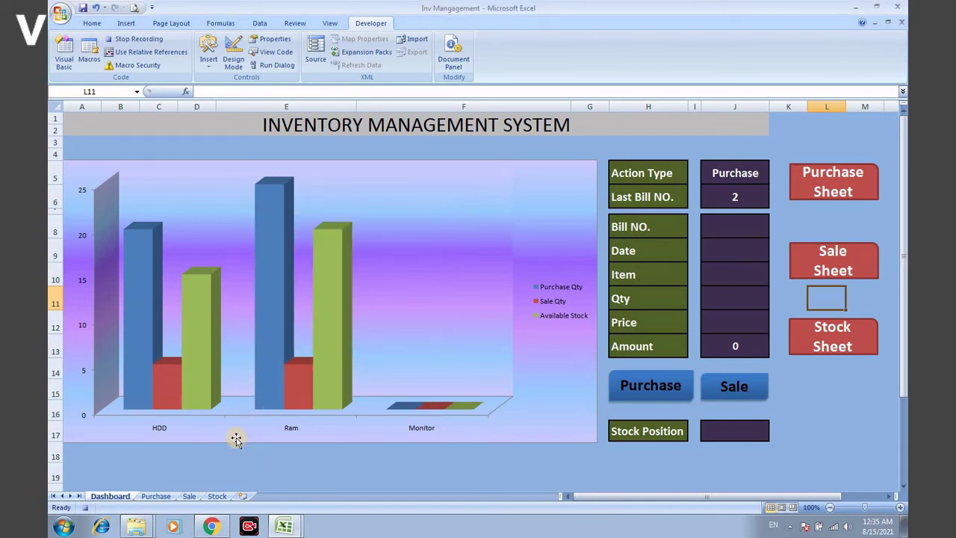
click(217, 496)
click(135, 42)
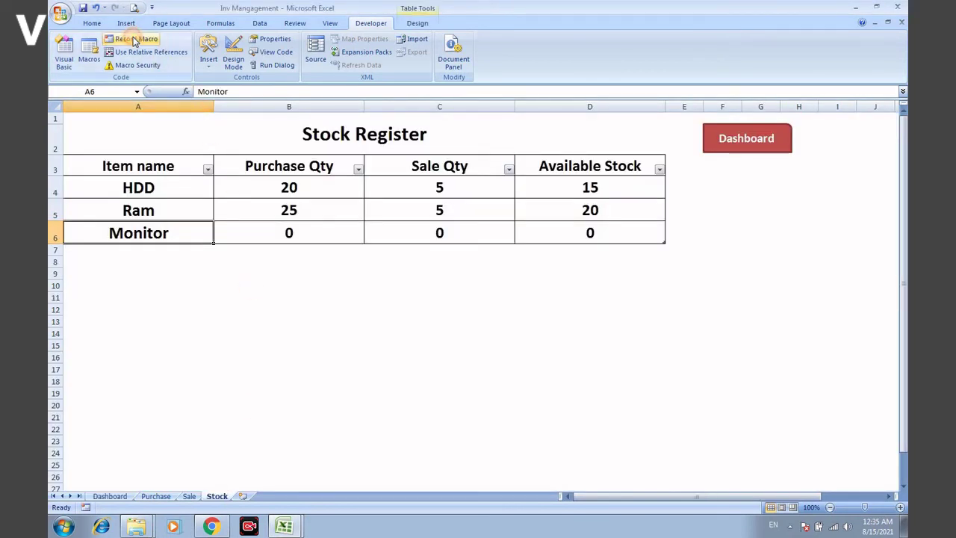
click(758, 138)
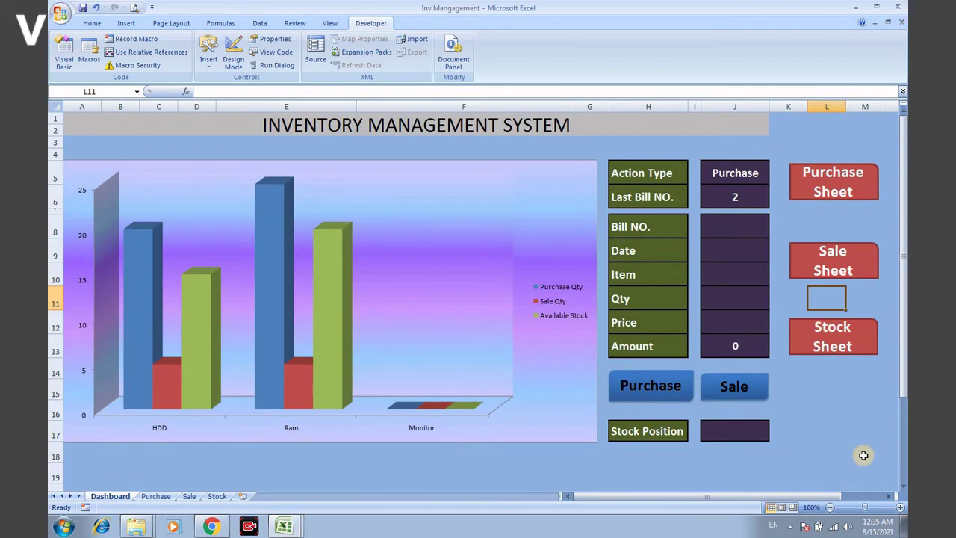
Step: Assign the gotosale macro to the Sale Sheet button and test it with a round trip back to the Dashboard
right_click(830, 261)
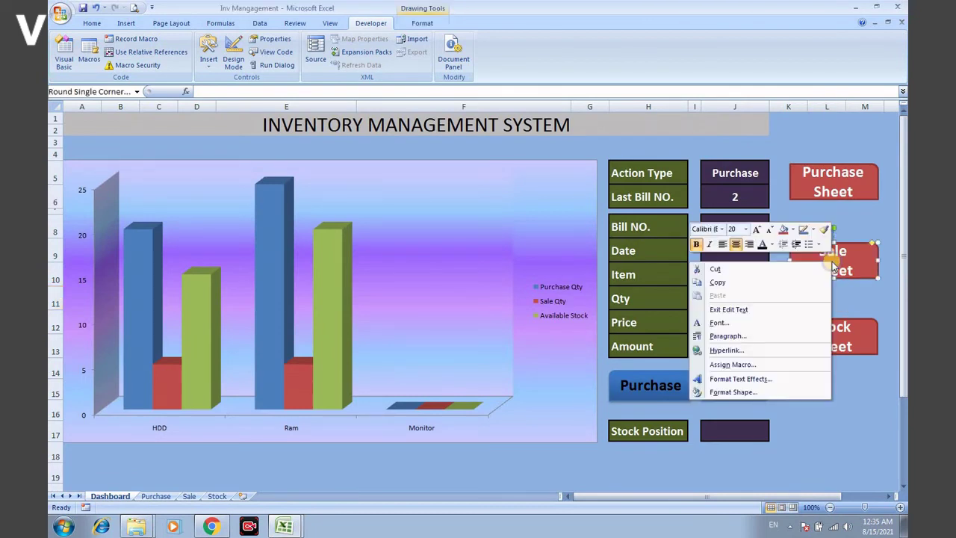
click(729, 364)
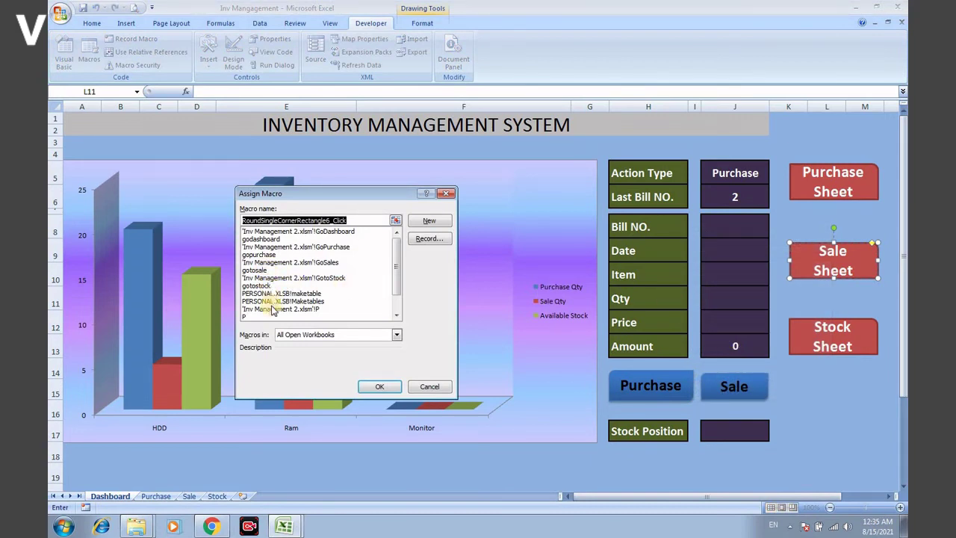
click(265, 270)
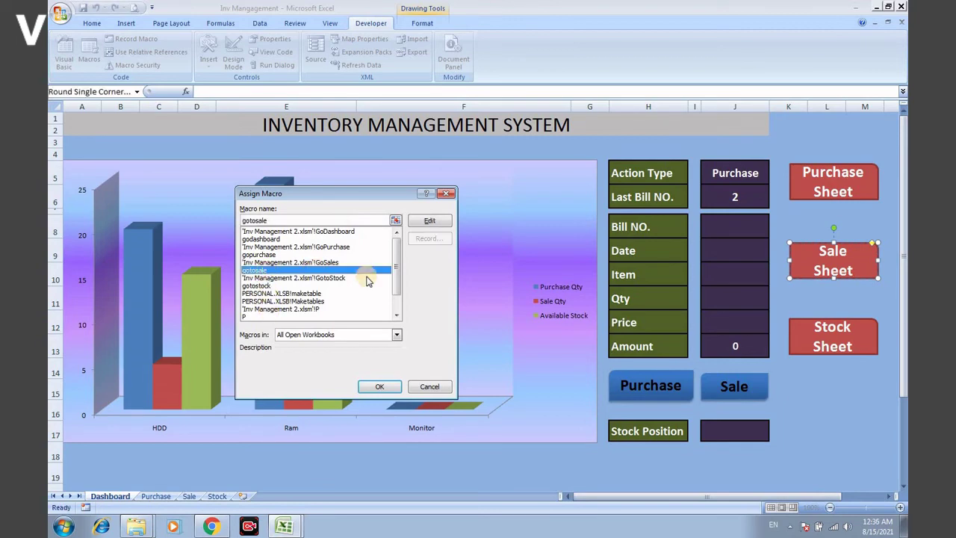
click(378, 387)
click(810, 306)
click(821, 271)
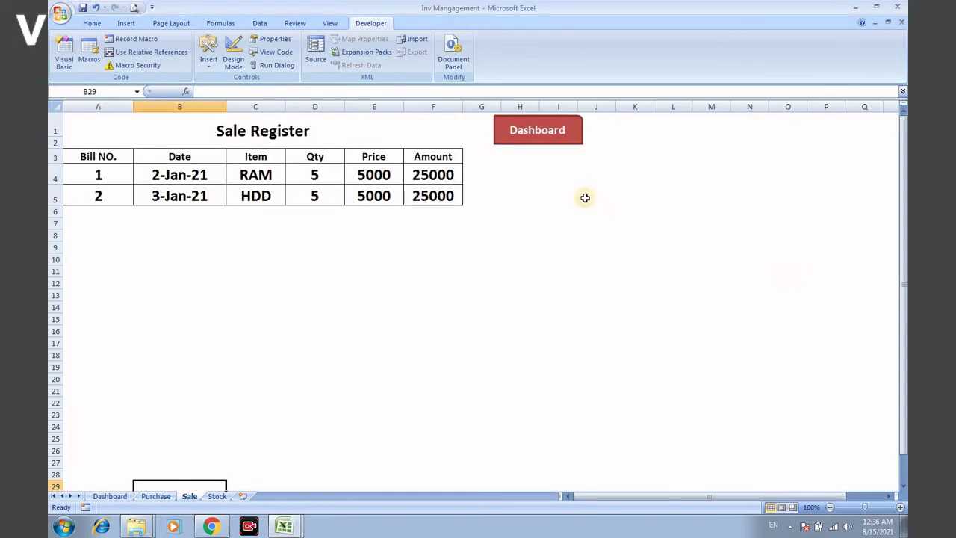
click(525, 129)
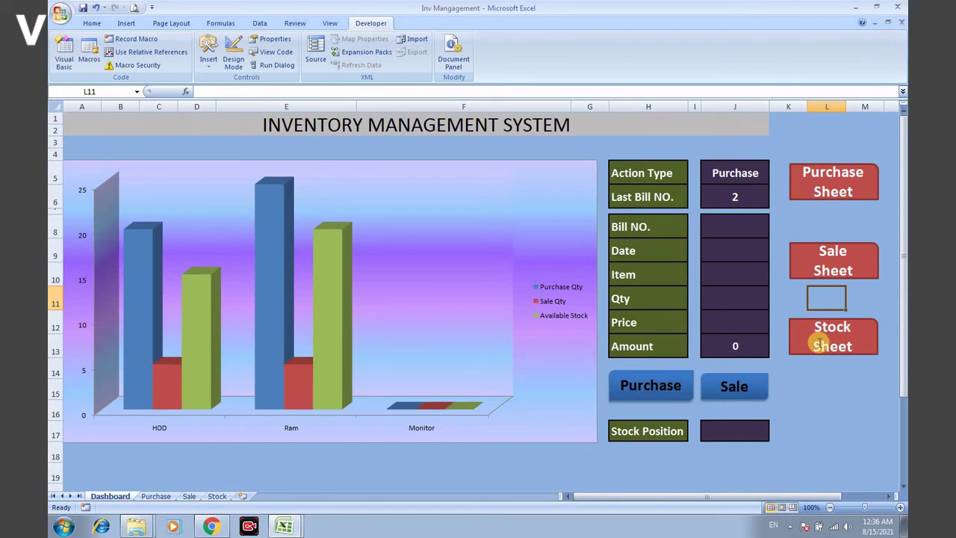
Step: Assign the gotostock macro to the Stock Sheet button and test it with a round trip back to the Dashboard
right_click(818, 342)
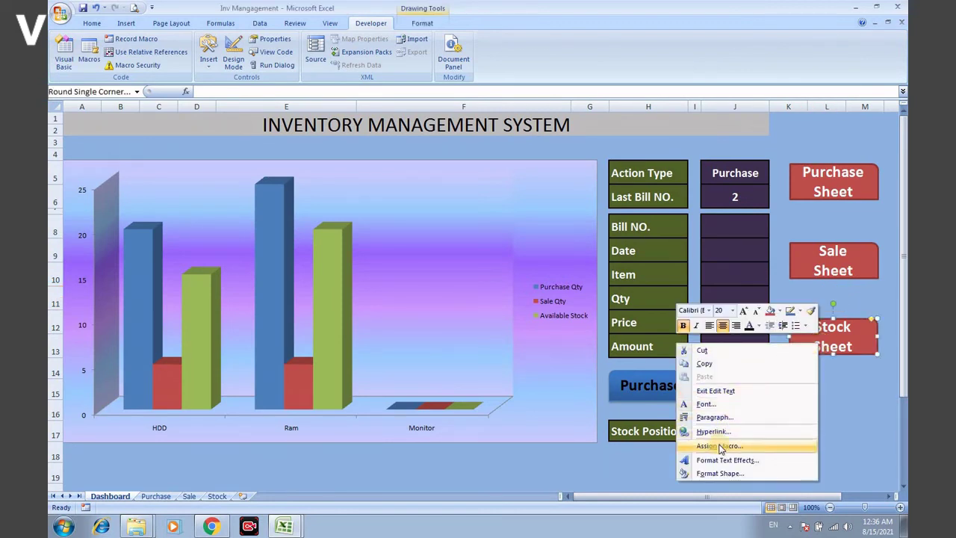
click(754, 446)
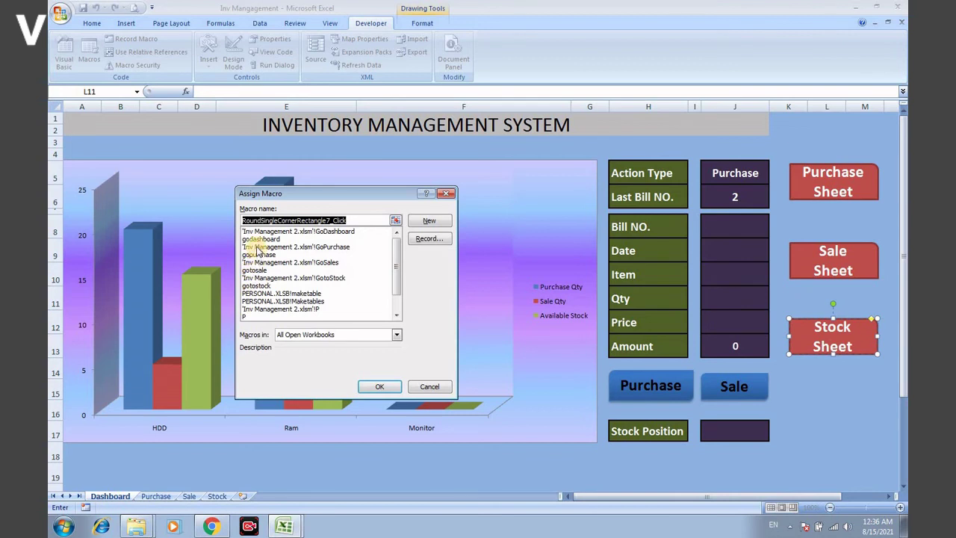
click(254, 288)
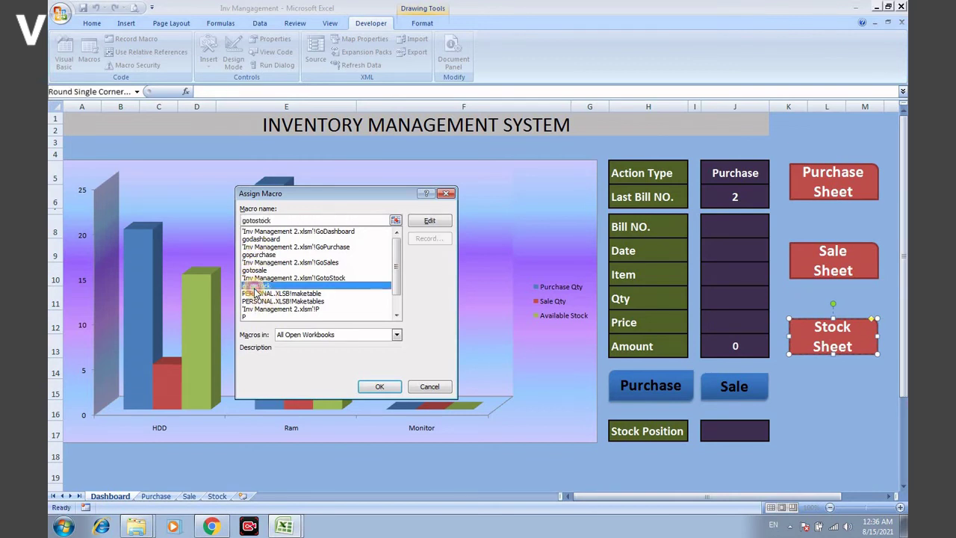
click(375, 386)
click(840, 385)
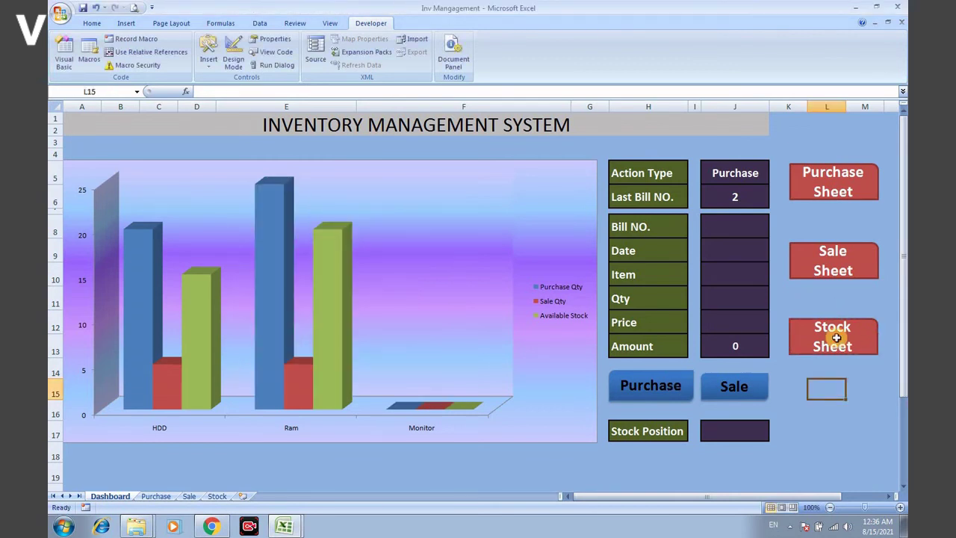
click(835, 336)
click(756, 150)
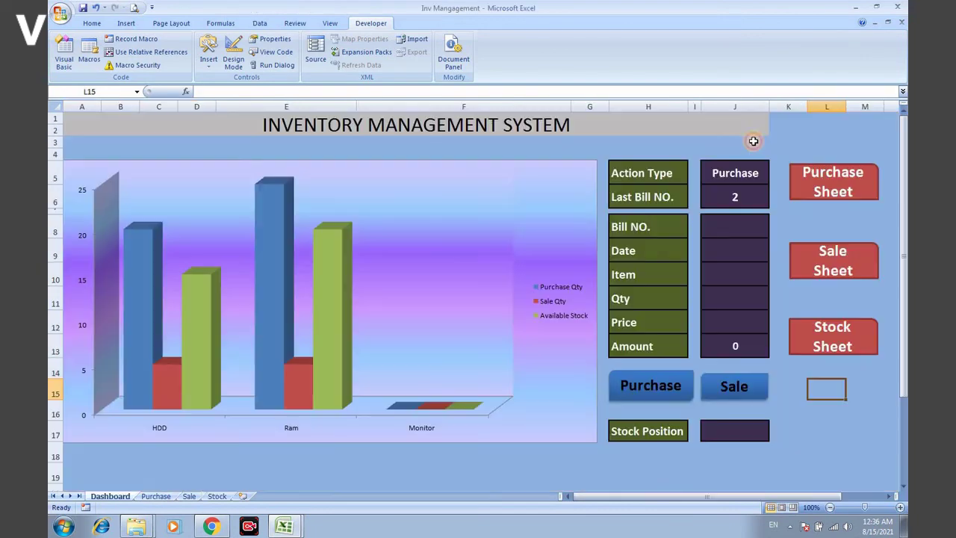
Step: Test the Sale Sheet and Purchase Sheet buttons, returning to the Dashboard from each sheet with its Dashboard button
click(824, 257)
click(559, 129)
click(811, 172)
click(567, 142)
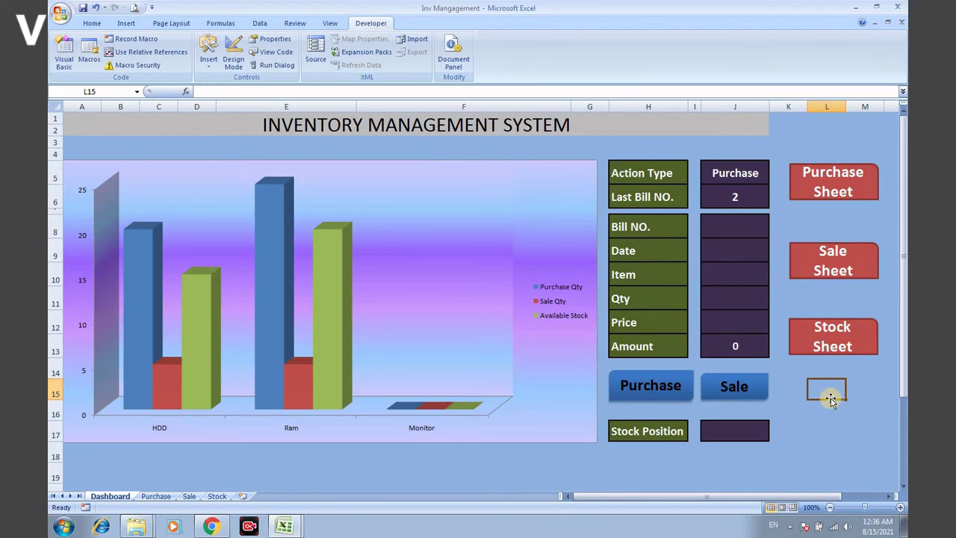
Step: Choose HDD as the Item in the Dashboard entry form
click(727, 432)
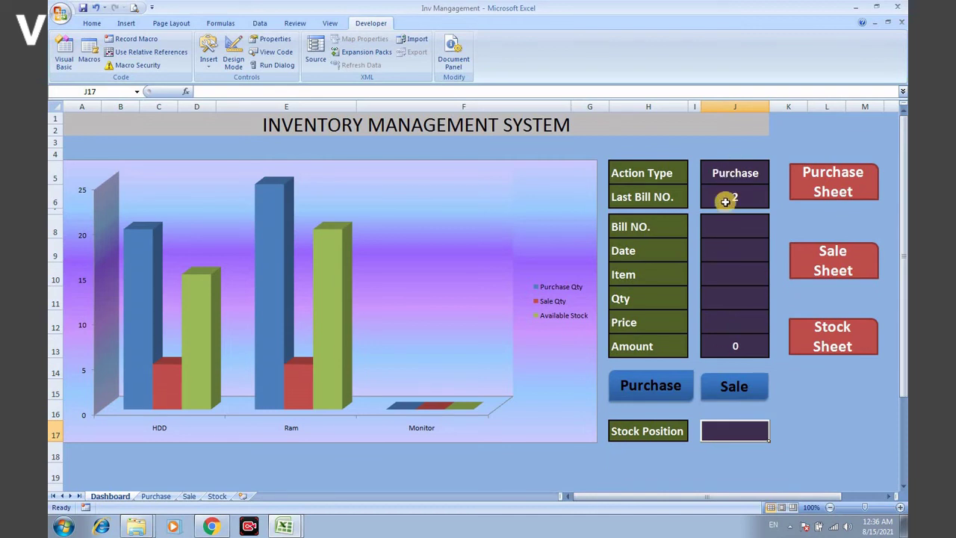
click(717, 274)
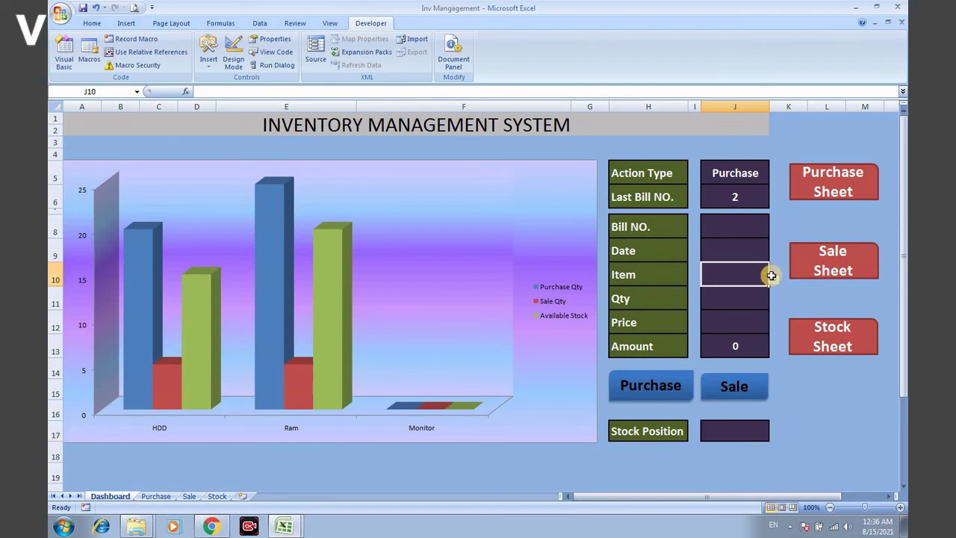
click(774, 280)
click(716, 291)
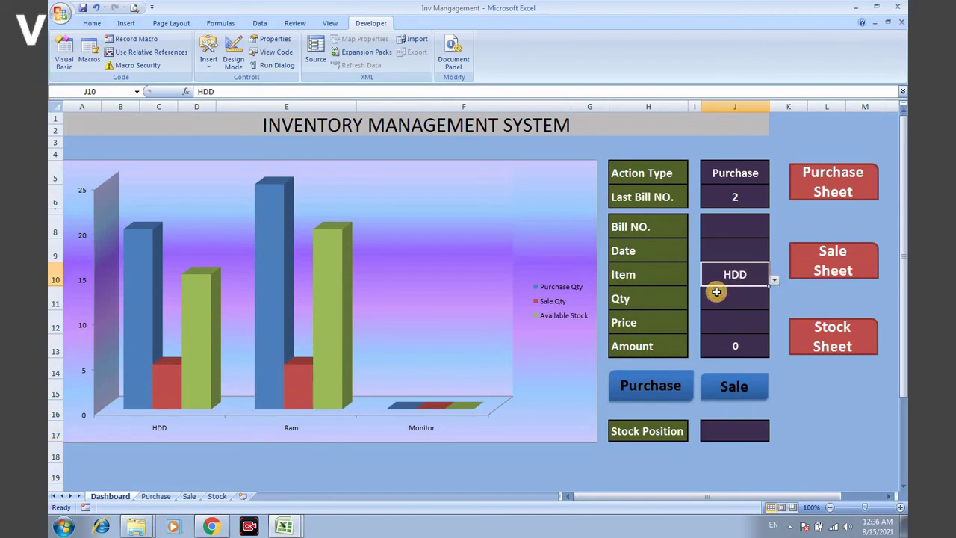
Step: Begin a VLOOKUP formula in the Stock Position cell J17 with the Item cell J10 as the lookup value
click(734, 433)
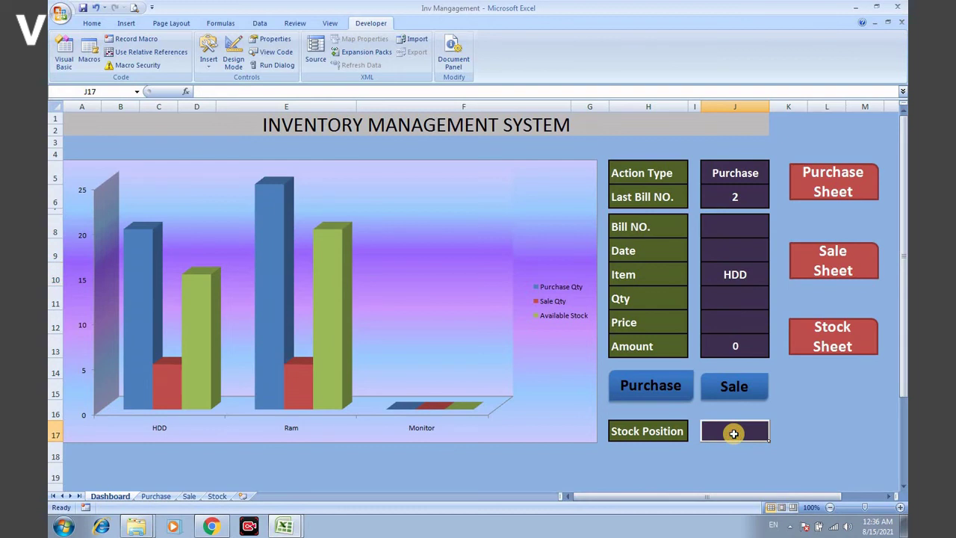
text(=)
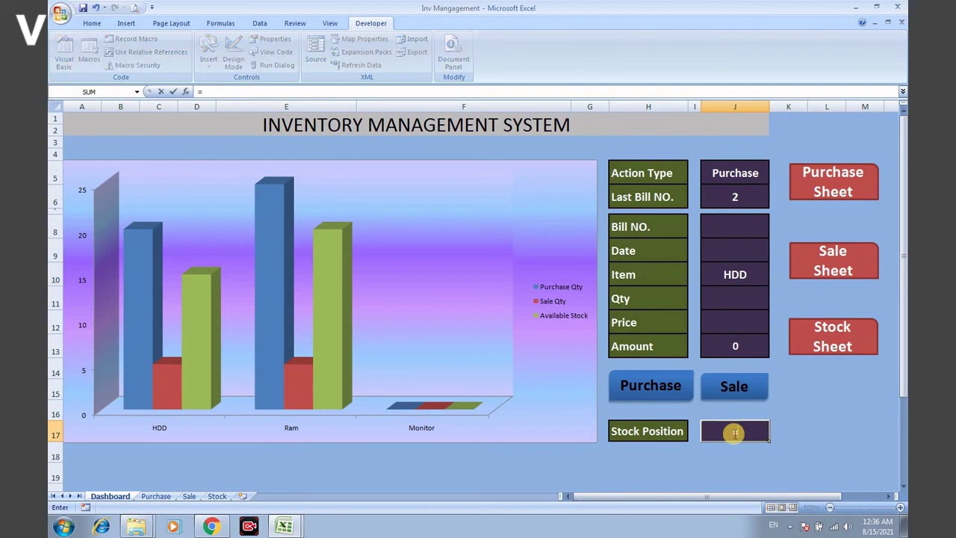
text(v)
key(Down)
key(Down)
key(Down)
key(Down)
key(Down)
key(Down)
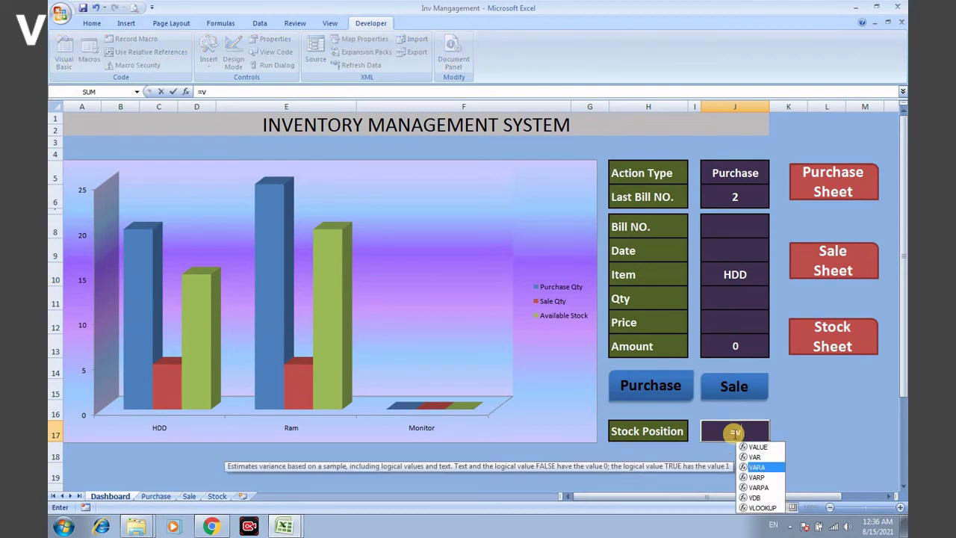
key(Tab)
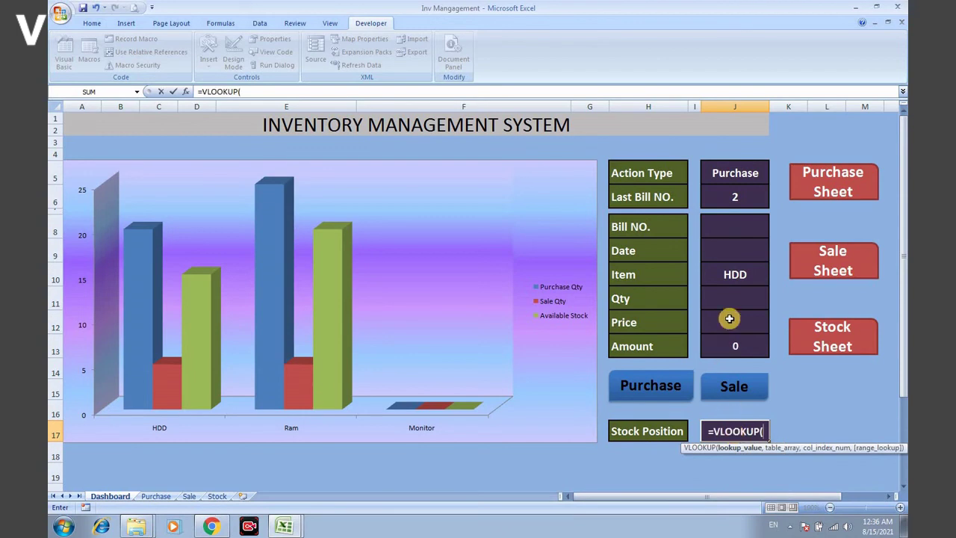
click(734, 278)
text(,)
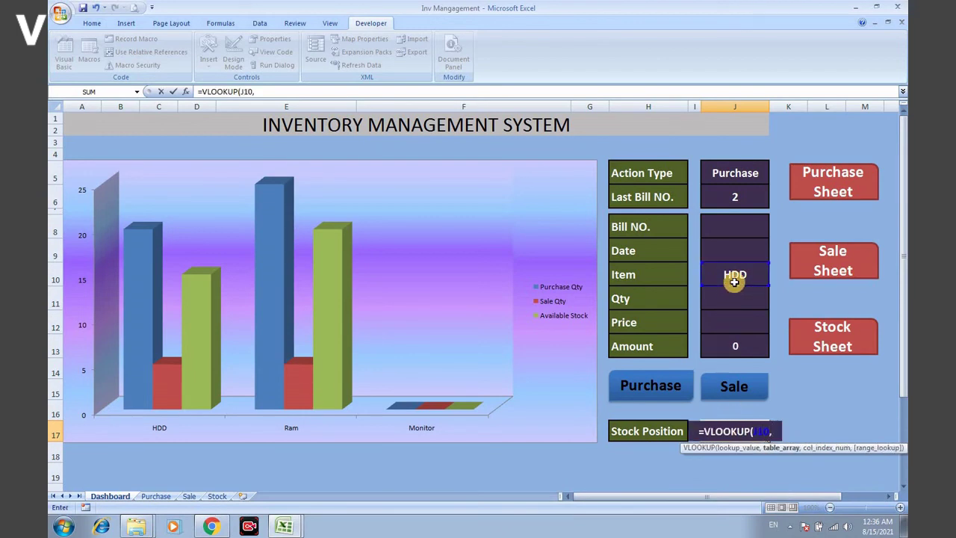
Step: Complete the Stock Position lookup with the Stock sheet's Table2 as the table array, column index 4 and exact match 0
click(217, 496)
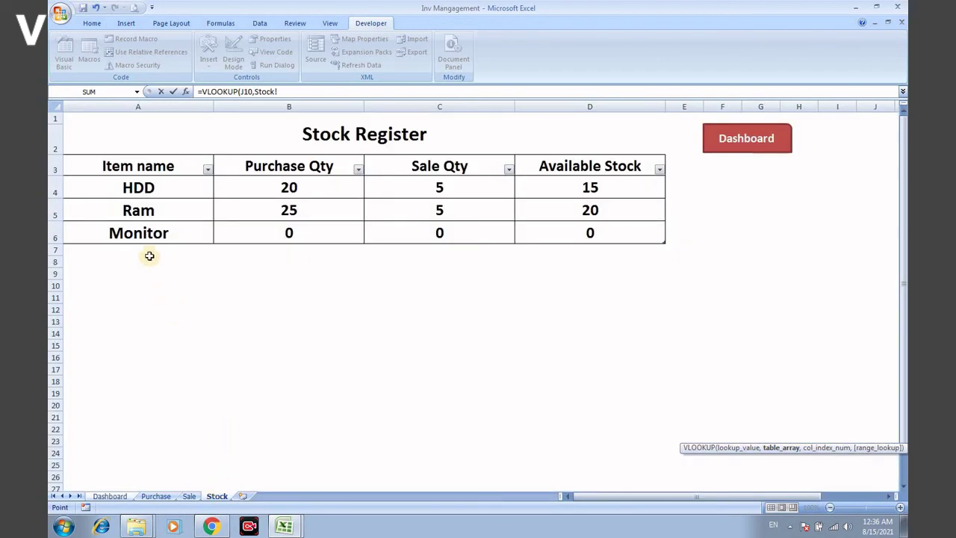
drag(139, 162, 548, 176)
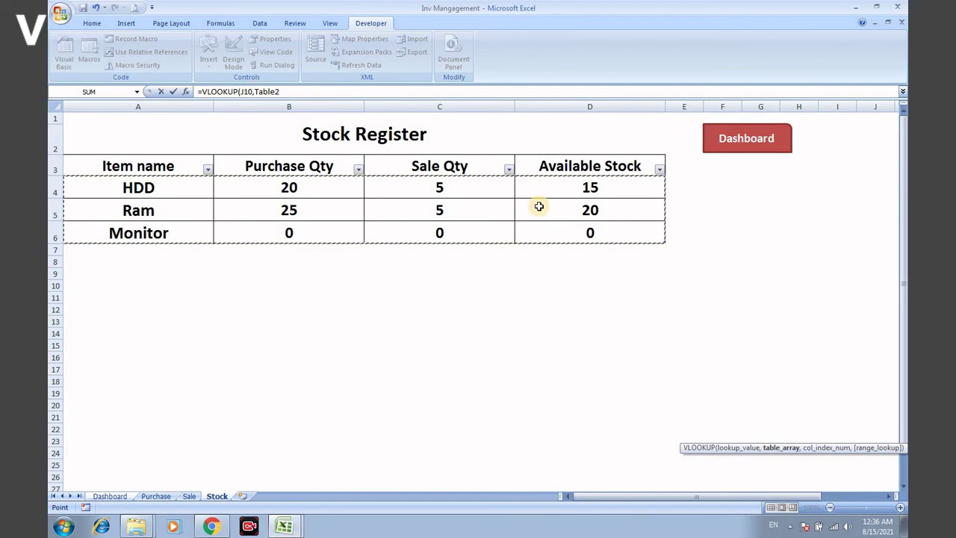
text(,)
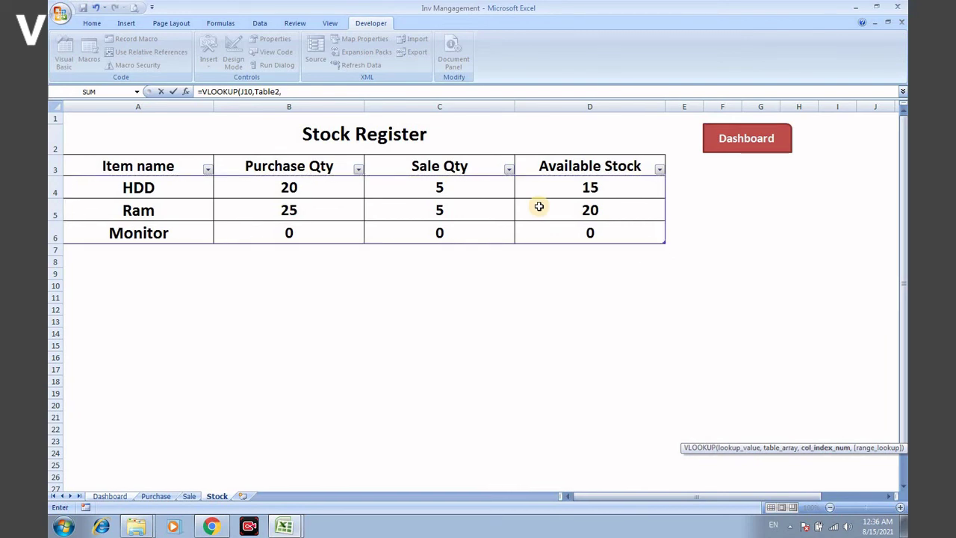
text(4,0))
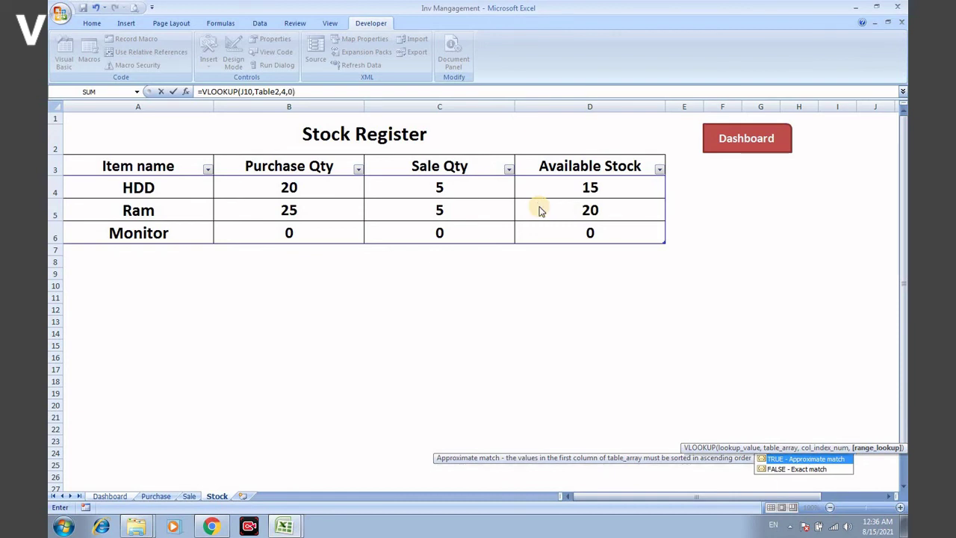
key(Return)
key(Up)
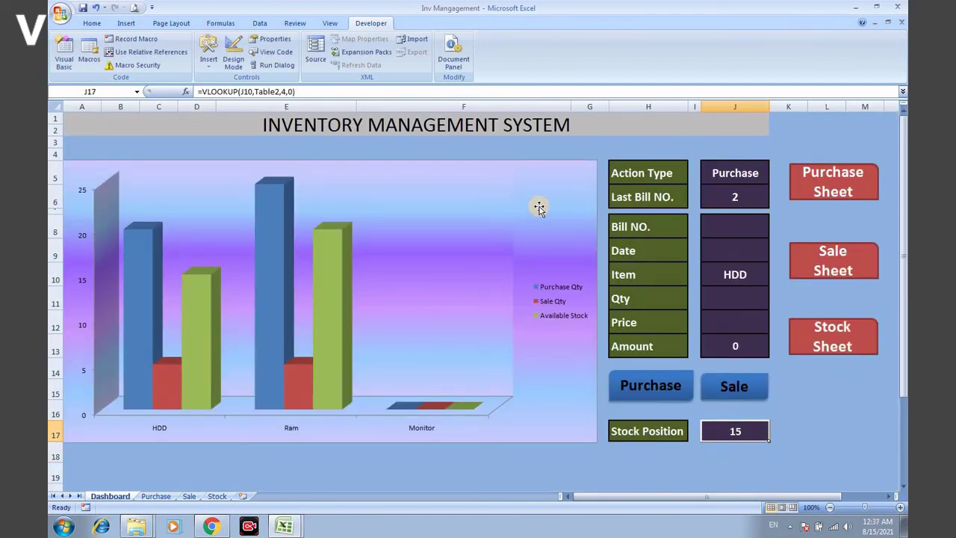
Step: Merge and center cells K17 and L17 beside the Stock Position value
key(Right)
key(Right)
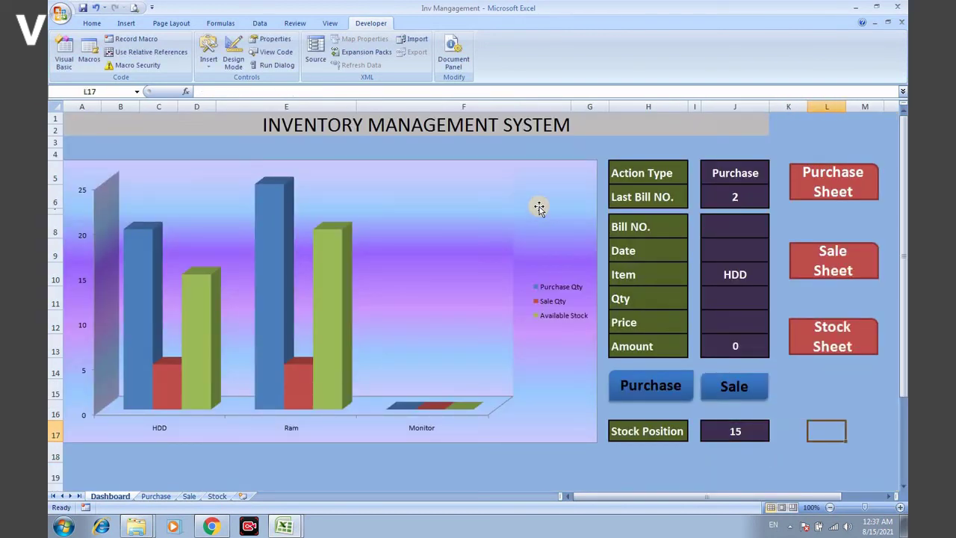
key(shift+Left)
key(shift+Right)
key(shift+Left)
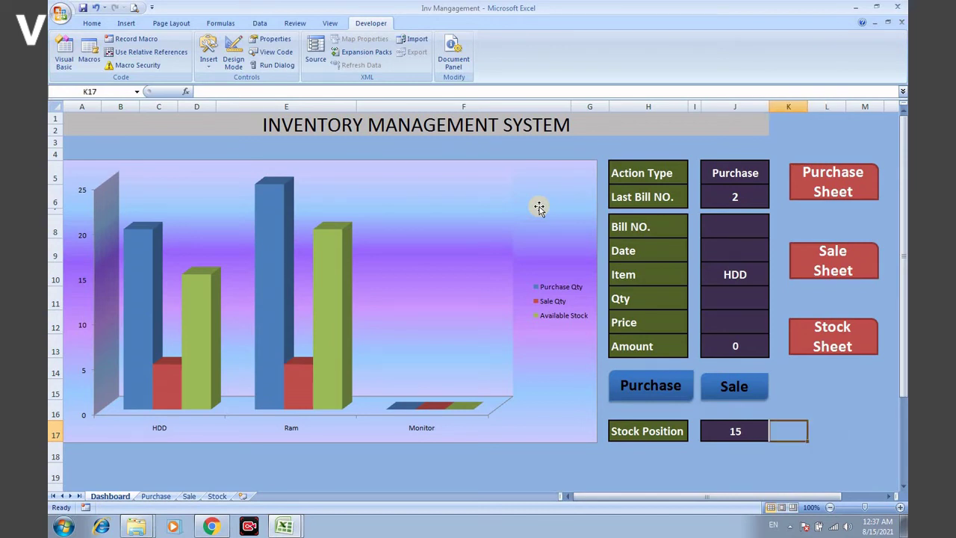
click(92, 23)
click(383, 60)
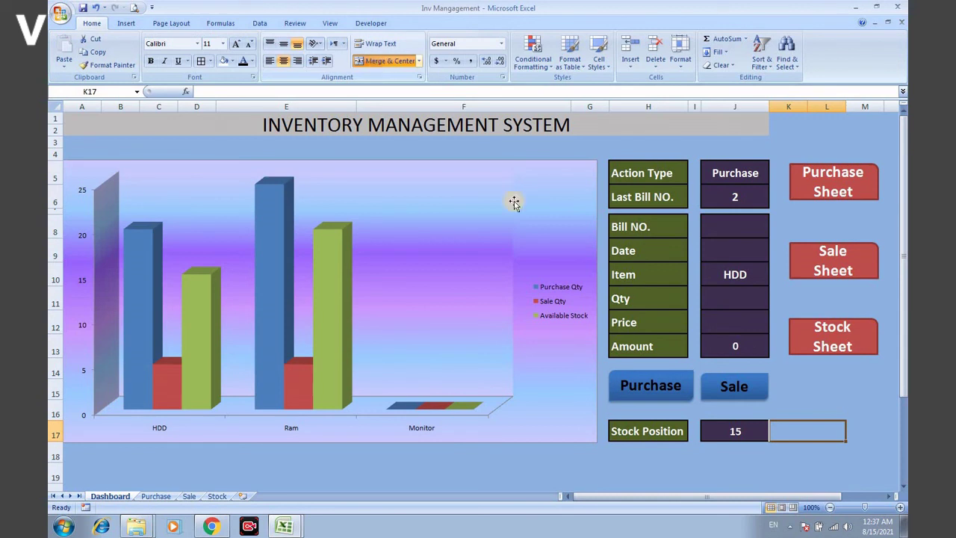
Step: Begin an IF formula in merged cell K17 that tests whether Action Type J5 equals "Sale", with a nested IF as the true result
text(=)
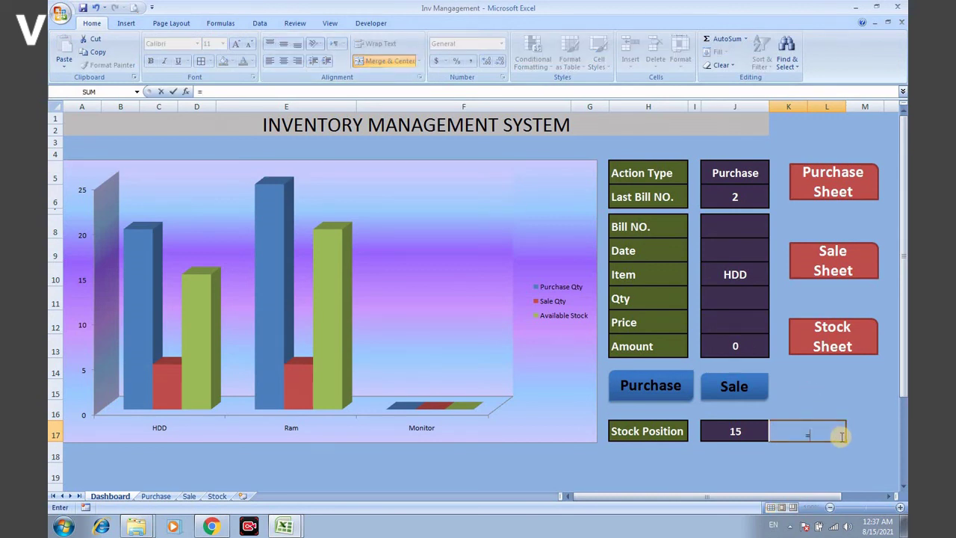
text(IF()
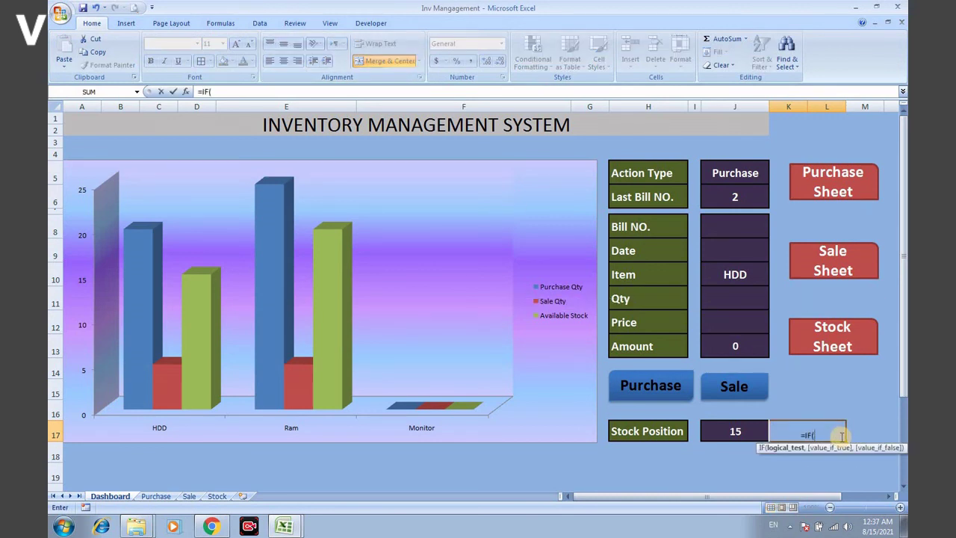
click(740, 172)
text(=)
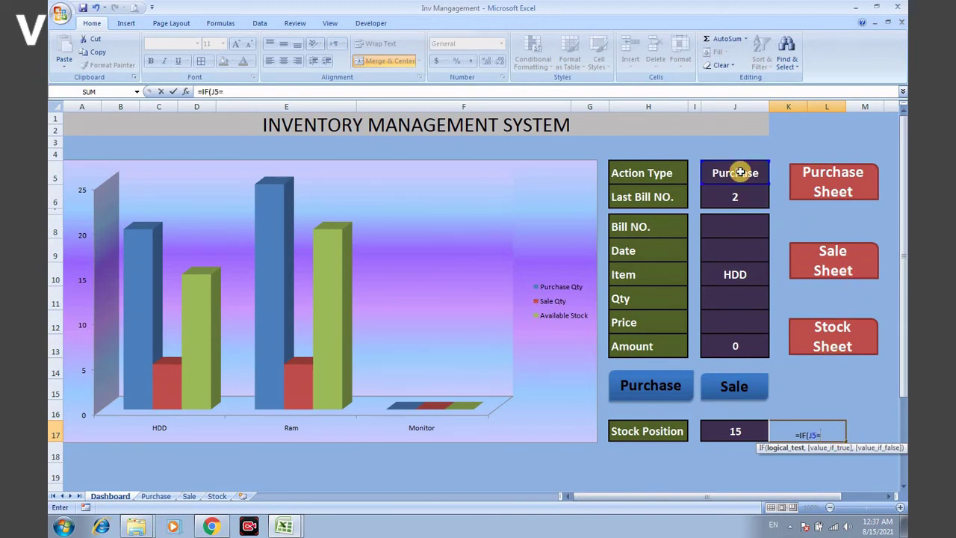
text("Sale",)
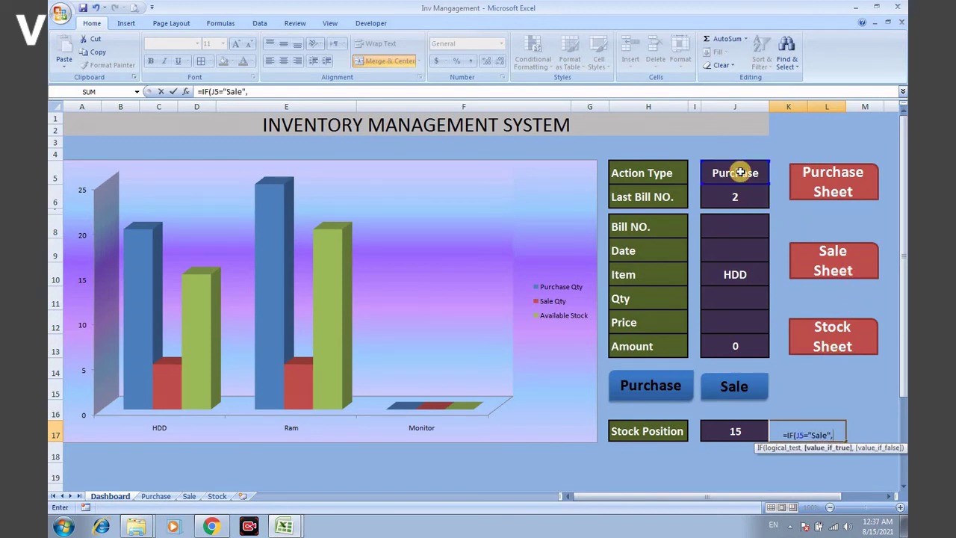
text(if)
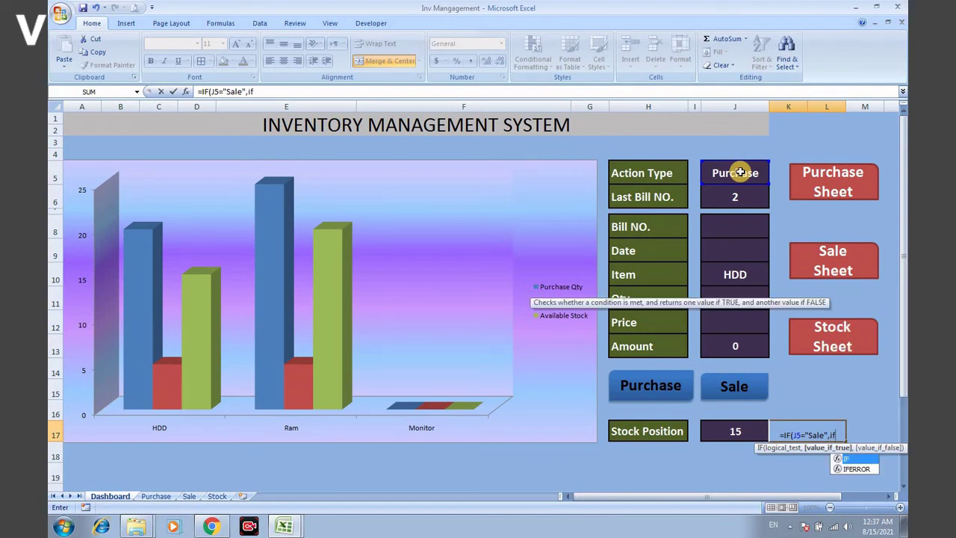